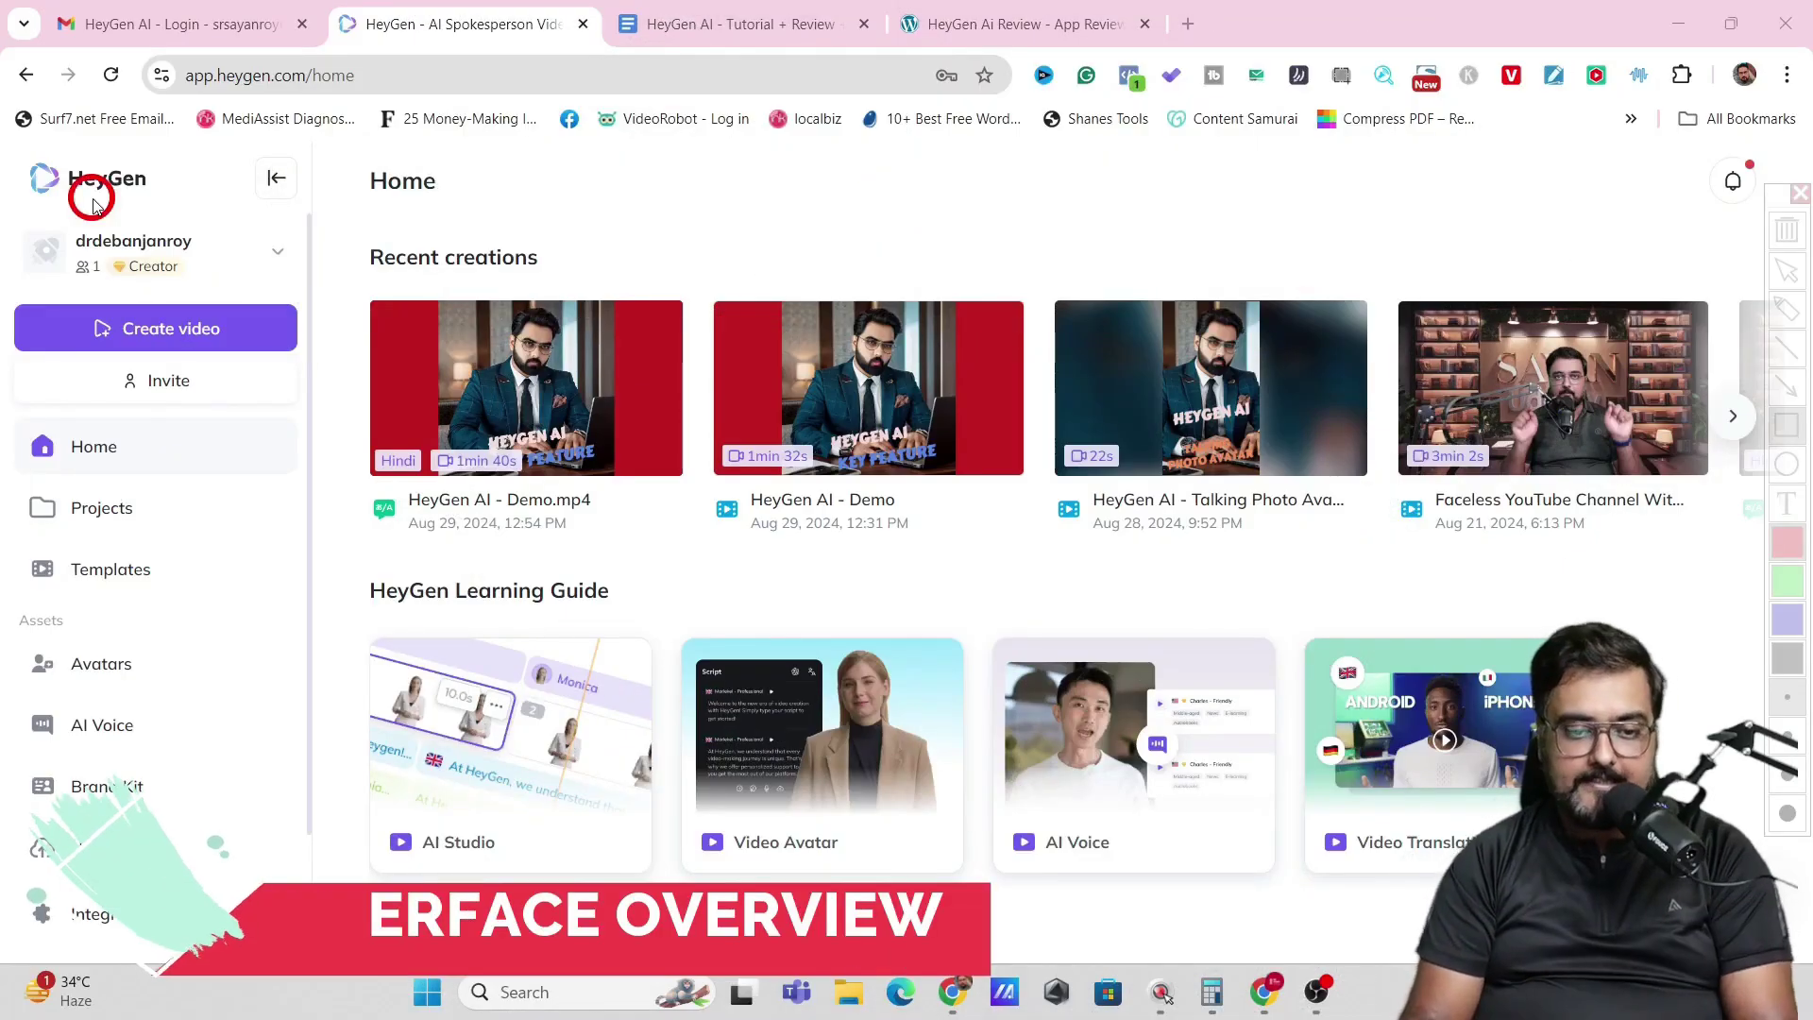
Outline the home page's navigation, Recent creations, Learning Guide, Templates and Avatars sections, then clear annotations.
{"action": "mouse_move", "coordinate": [31, 175]}
{"action": "left_mouse_down"}
{"action": "mouse_move", "coordinate": [242, 353]}
{"action": "mouse_move", "coordinate": [1470, 813]}
{"action": "mouse_move", "coordinate": [1690, 980]}
{"action": "left_mouse_up"}
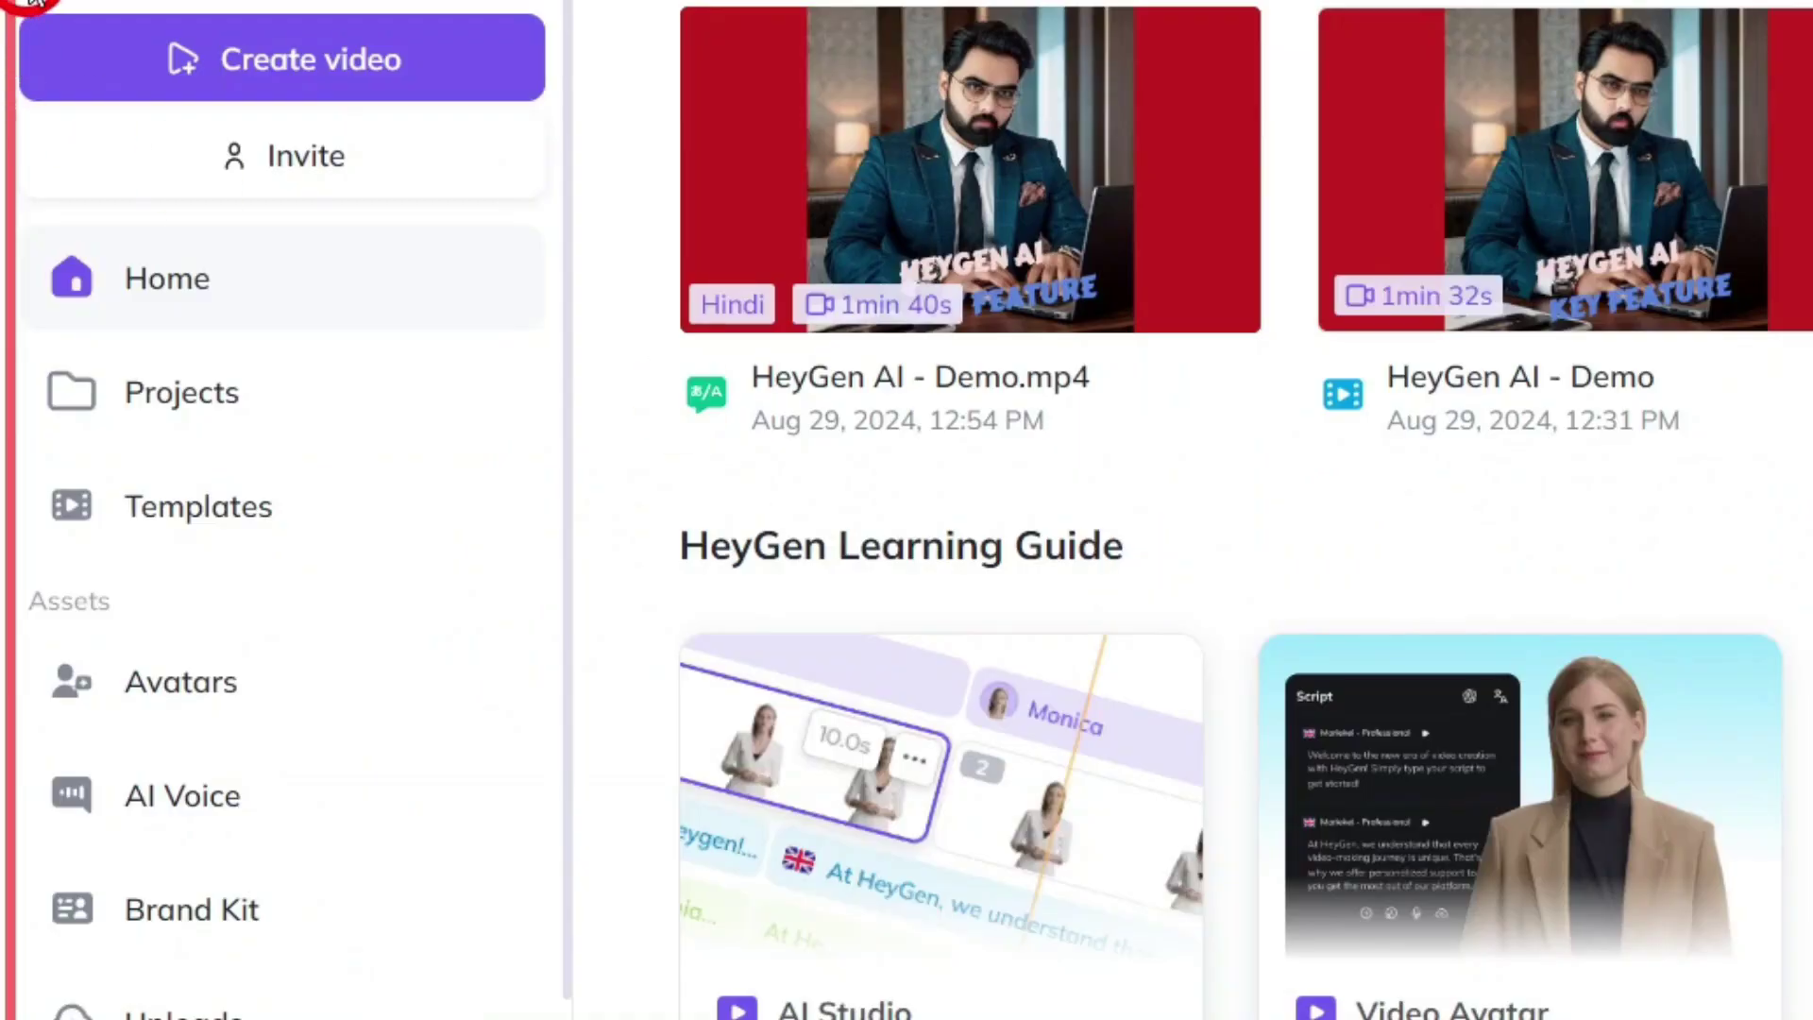
{"action": "mouse_move", "coordinate": [31, 2]}
{"action": "left_mouse_down"}
{"action": "mouse_move", "coordinate": [344, 473]}
{"action": "mouse_move", "coordinate": [526, 1019]}
{"action": "mouse_move", "coordinate": [551, 1019]}
{"action": "left_mouse_up"}
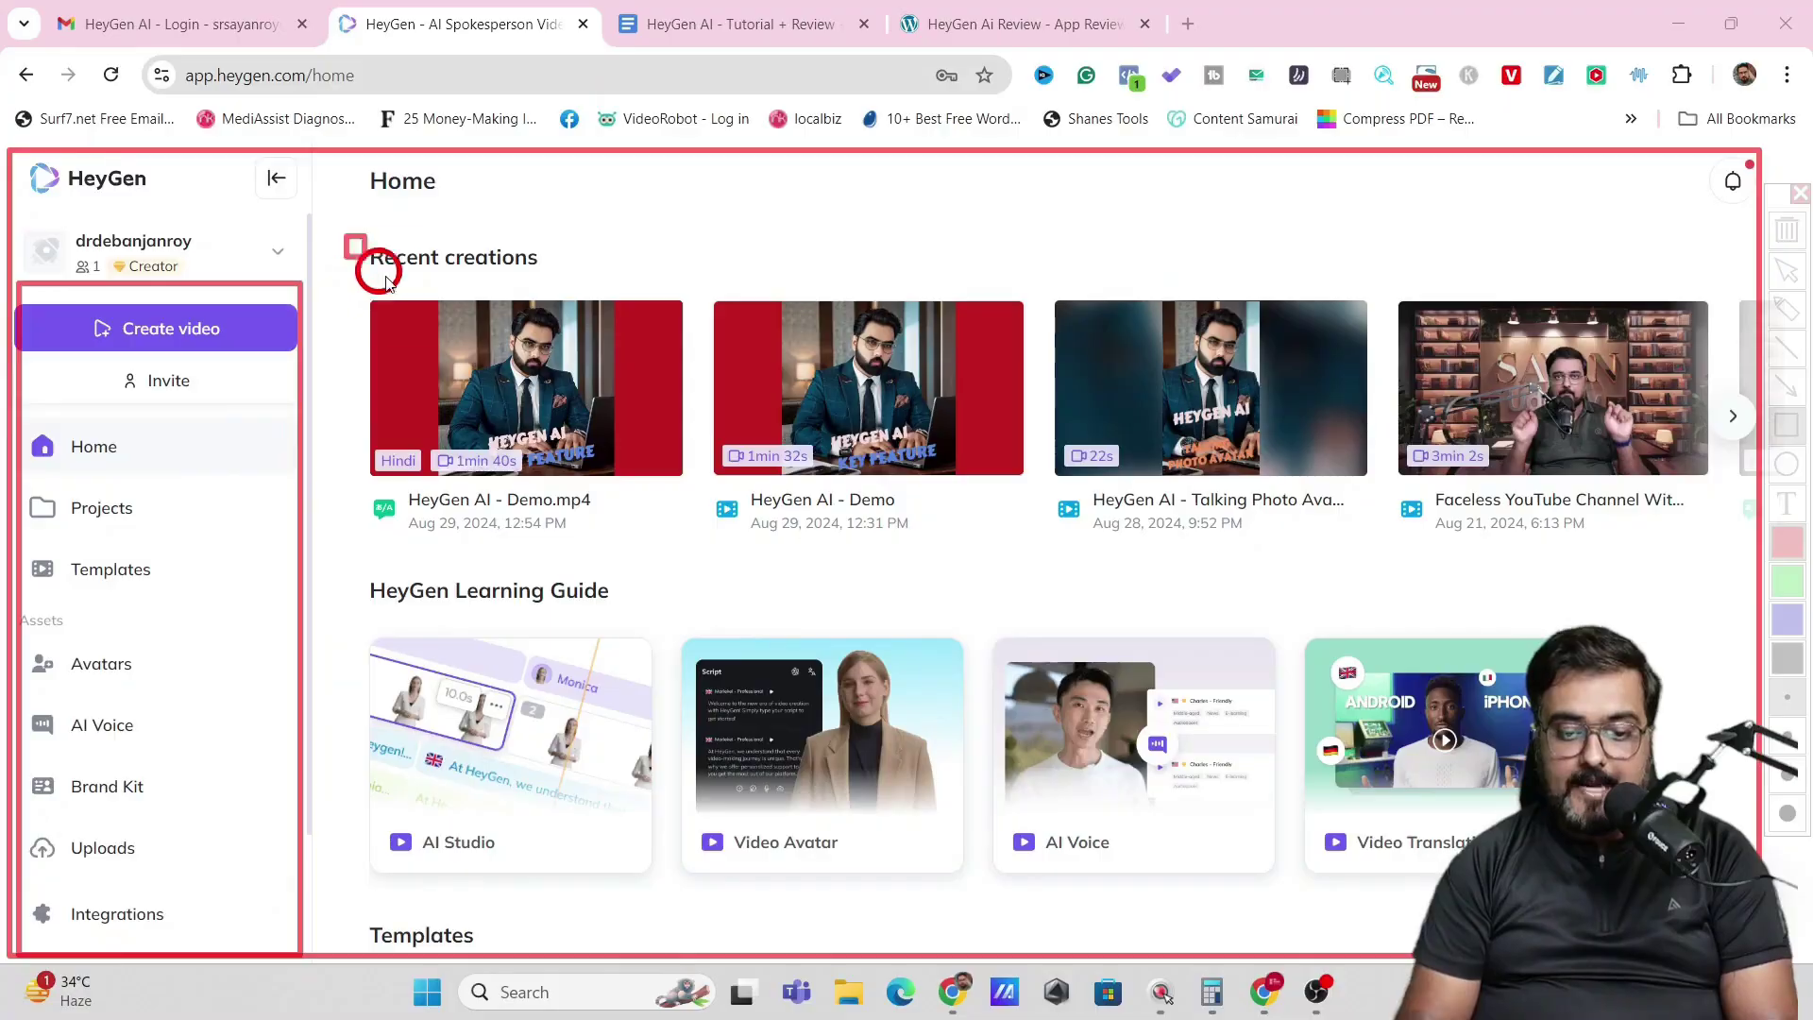
{"action": "mouse_move", "coordinate": [689, 0]}
{"action": "left_mouse_down"}
{"action": "mouse_move", "coordinate": [1413, 302]}
{"action": "mouse_move", "coordinate": [1812, 329]}
{"action": "left_mouse_up"}
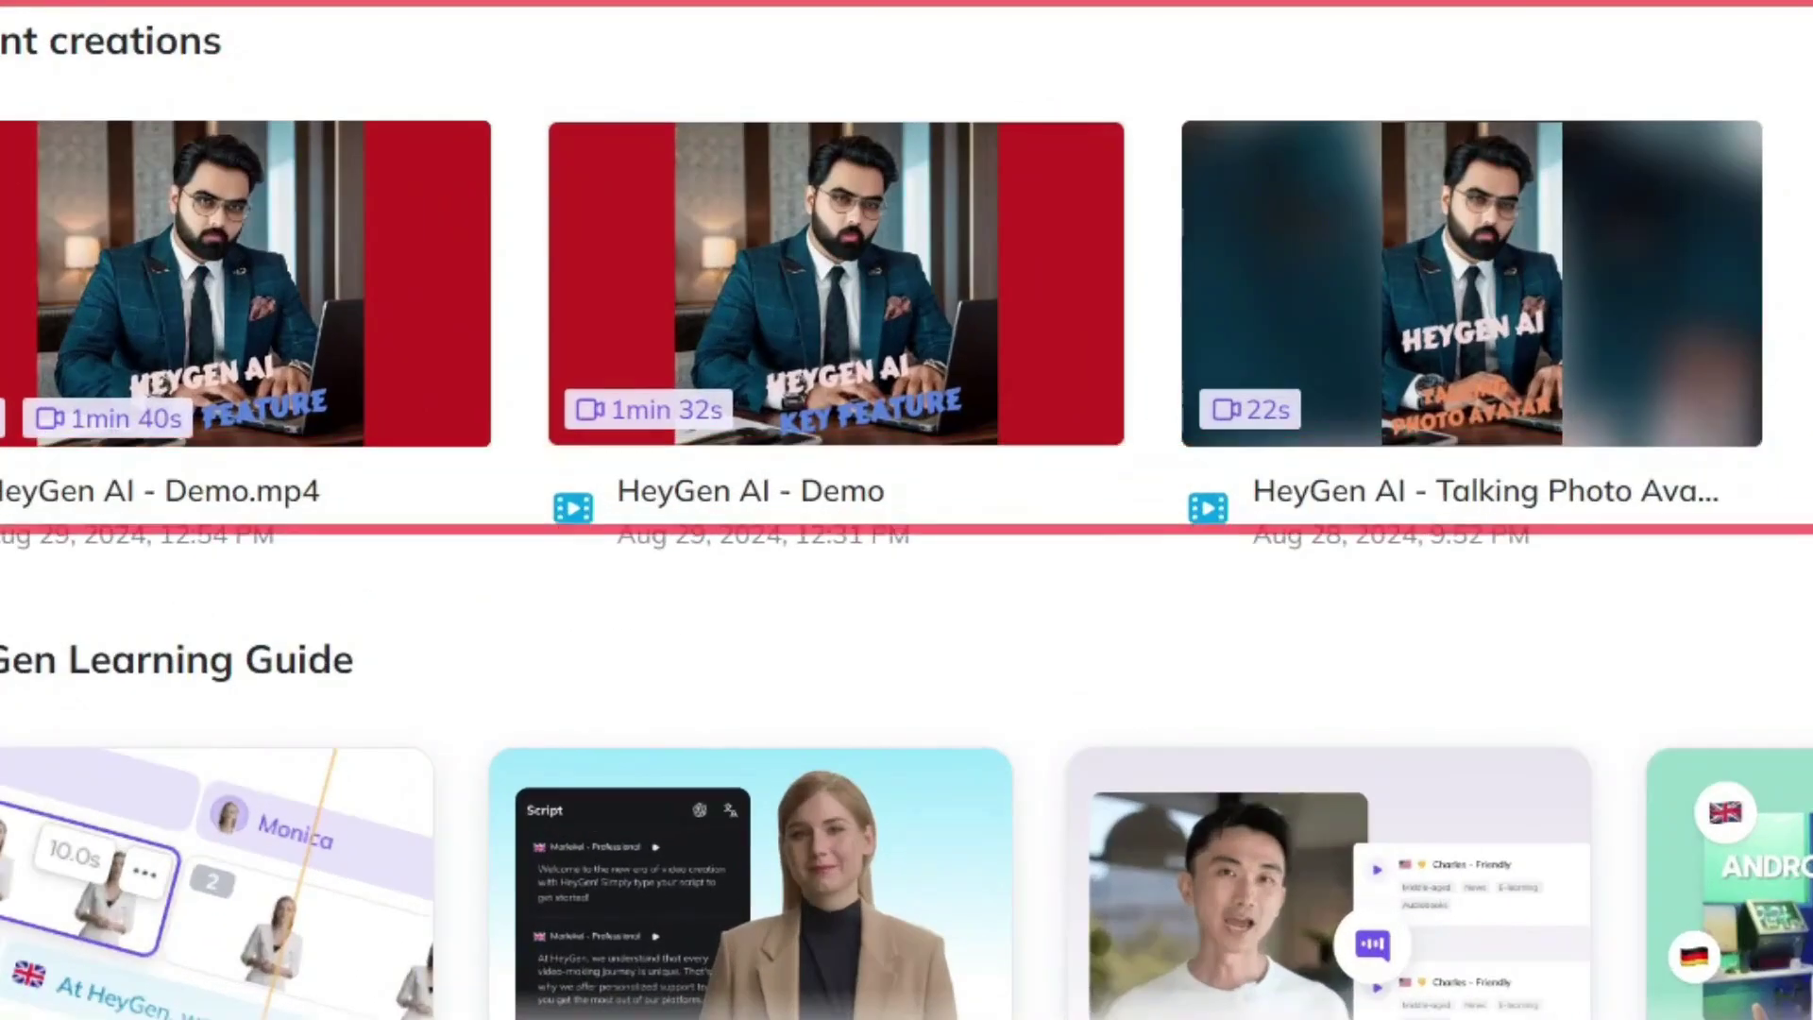
{"action": "mouse_move", "coordinate": [0, 622]}
{"action": "left_mouse_down"}
{"action": "mouse_move", "coordinate": [950, 992]}
{"action": "mouse_move", "coordinate": [1812, 992]}
{"action": "mouse_move", "coordinate": [1812, 1019]}
{"action": "left_mouse_up"}
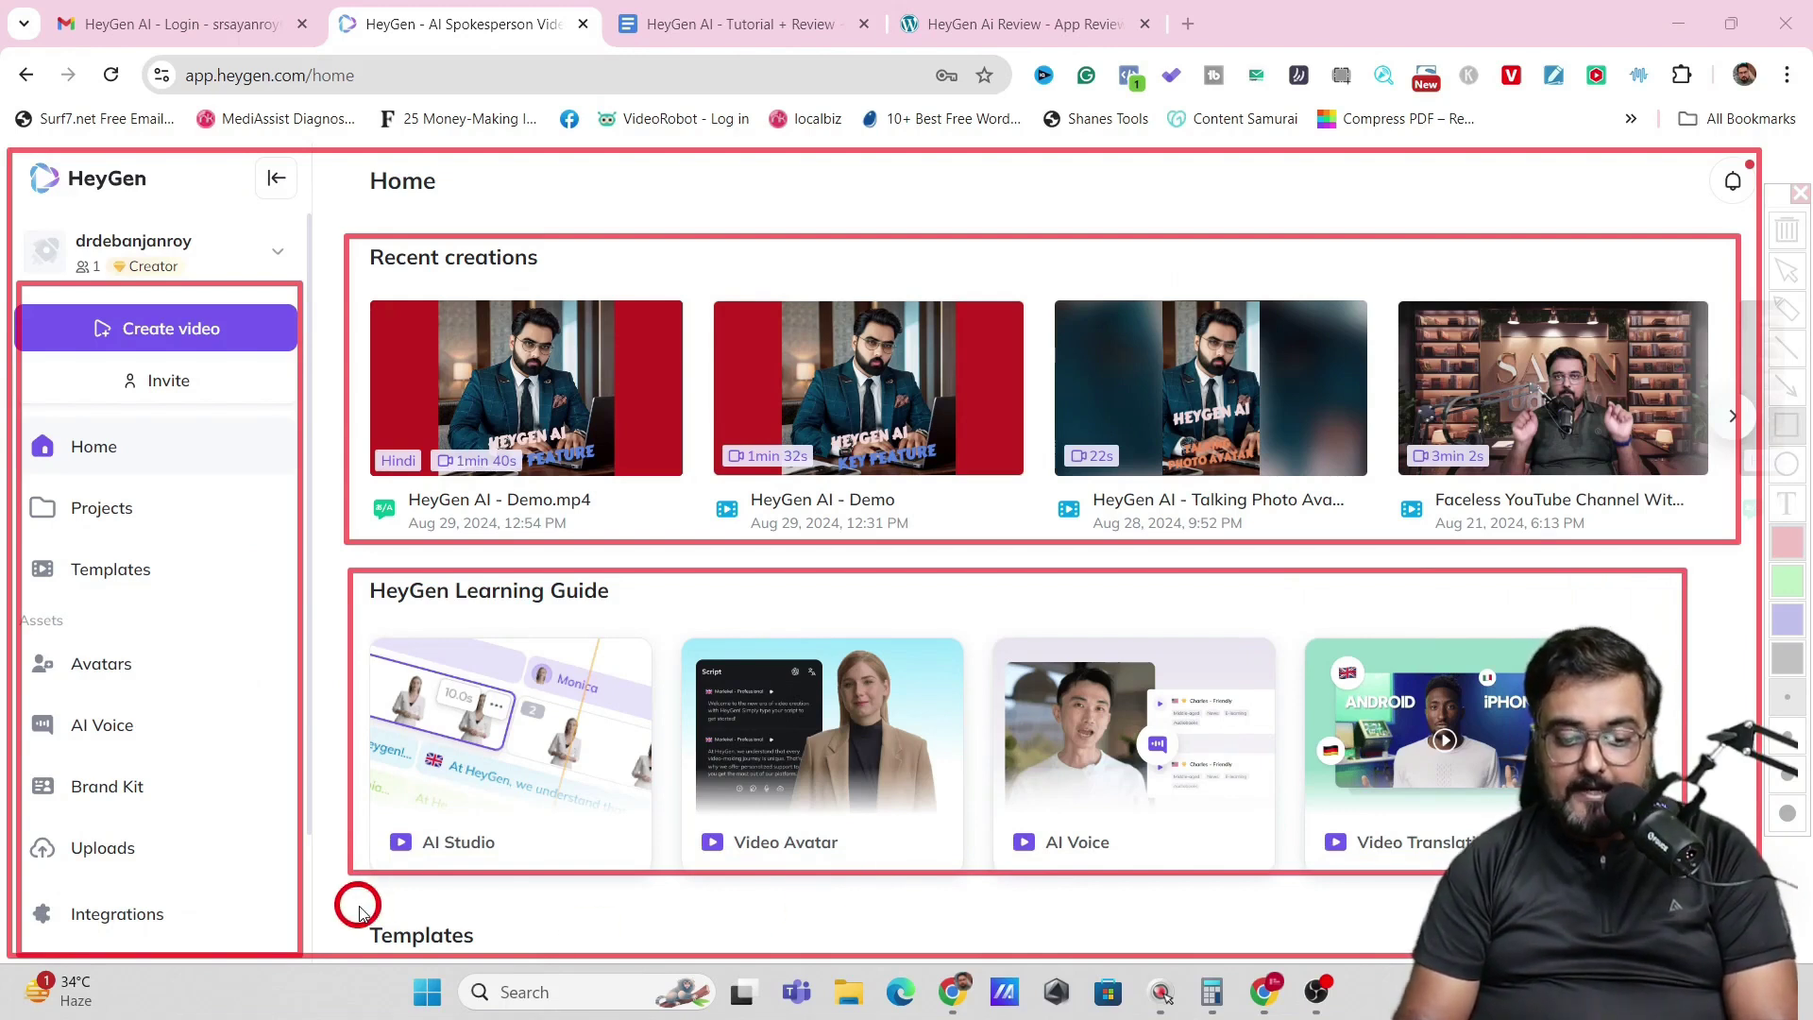
{"action": "scroll", "coordinate": [357, 902], "scroll_direction": "down", "scroll_amount": 6}
{"action": "mouse_move", "coordinate": [335, 295]}
{"action": "left_mouse_down"}
{"action": "mouse_move", "coordinate": [1133, 526]}
{"action": "mouse_move", "coordinate": [1571, 595]}
{"action": "left_mouse_up"}
{"action": "mouse_move", "coordinate": [357, 625]}
{"action": "left_mouse_down"}
{"action": "mouse_move", "coordinate": [959, 830]}
{"action": "mouse_move", "coordinate": [1727, 916]}
{"action": "left_mouse_up"}
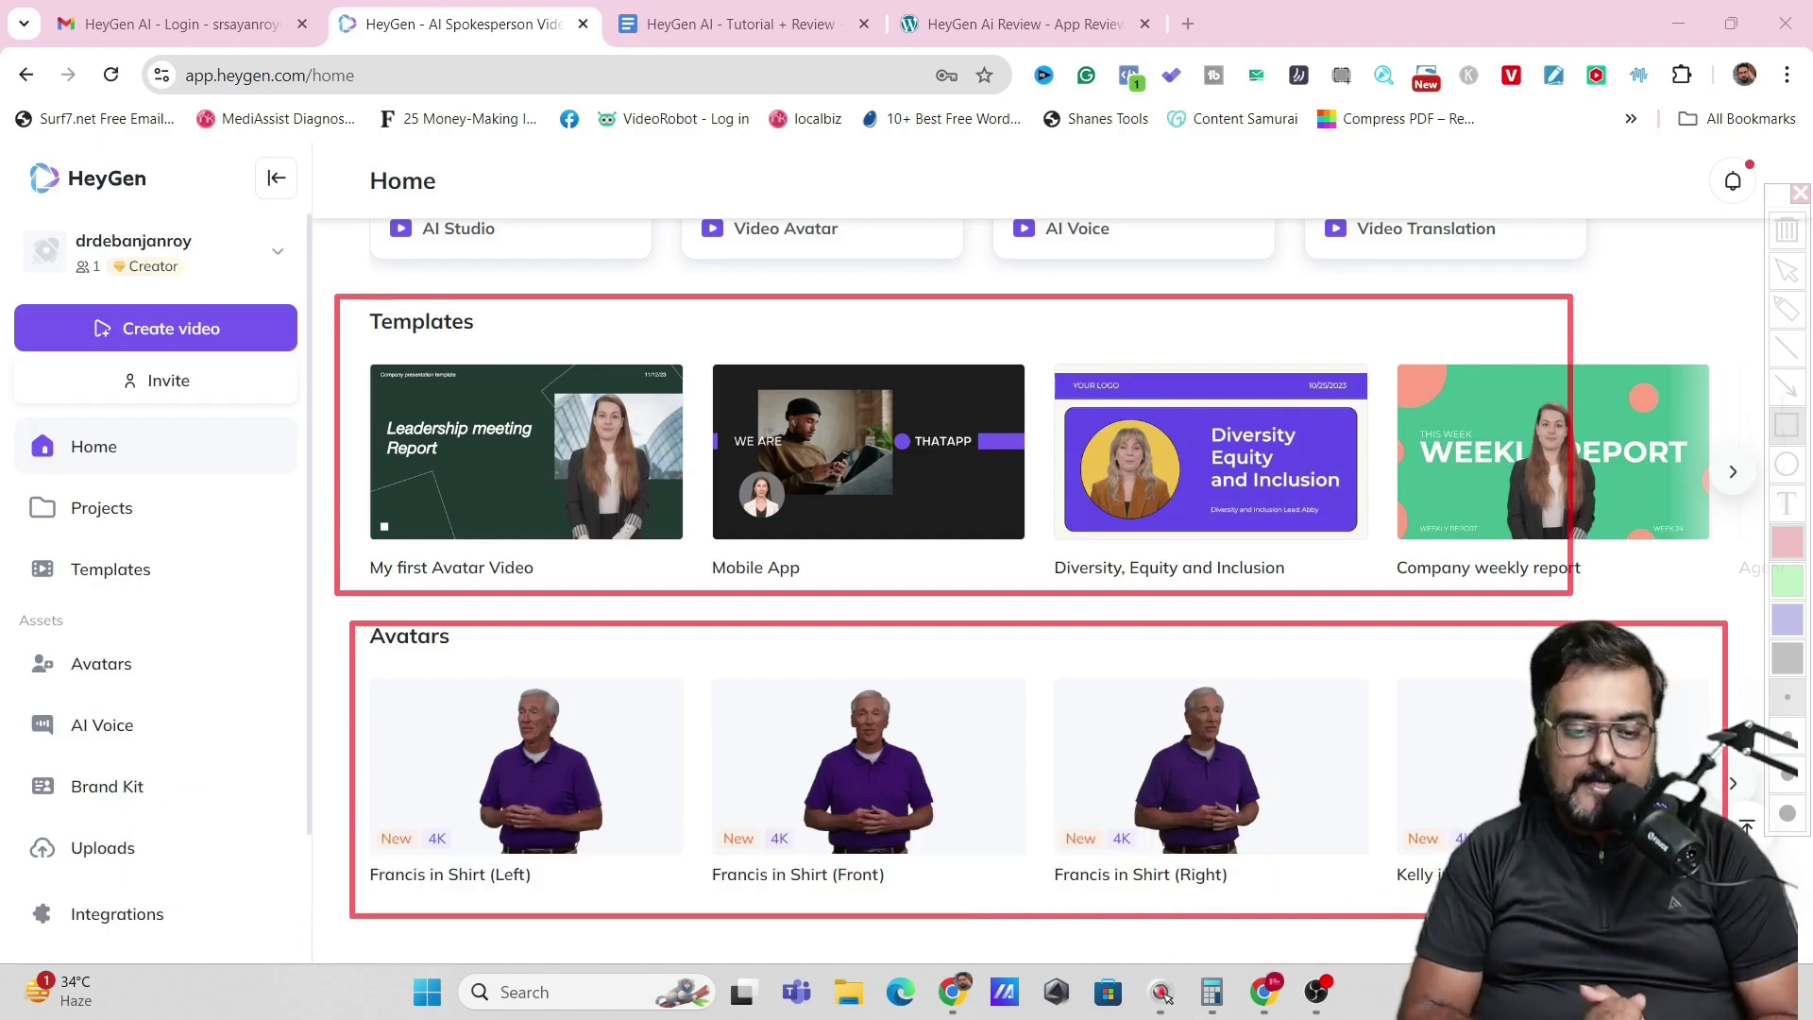
{"action": "key", "text": "Escape"}
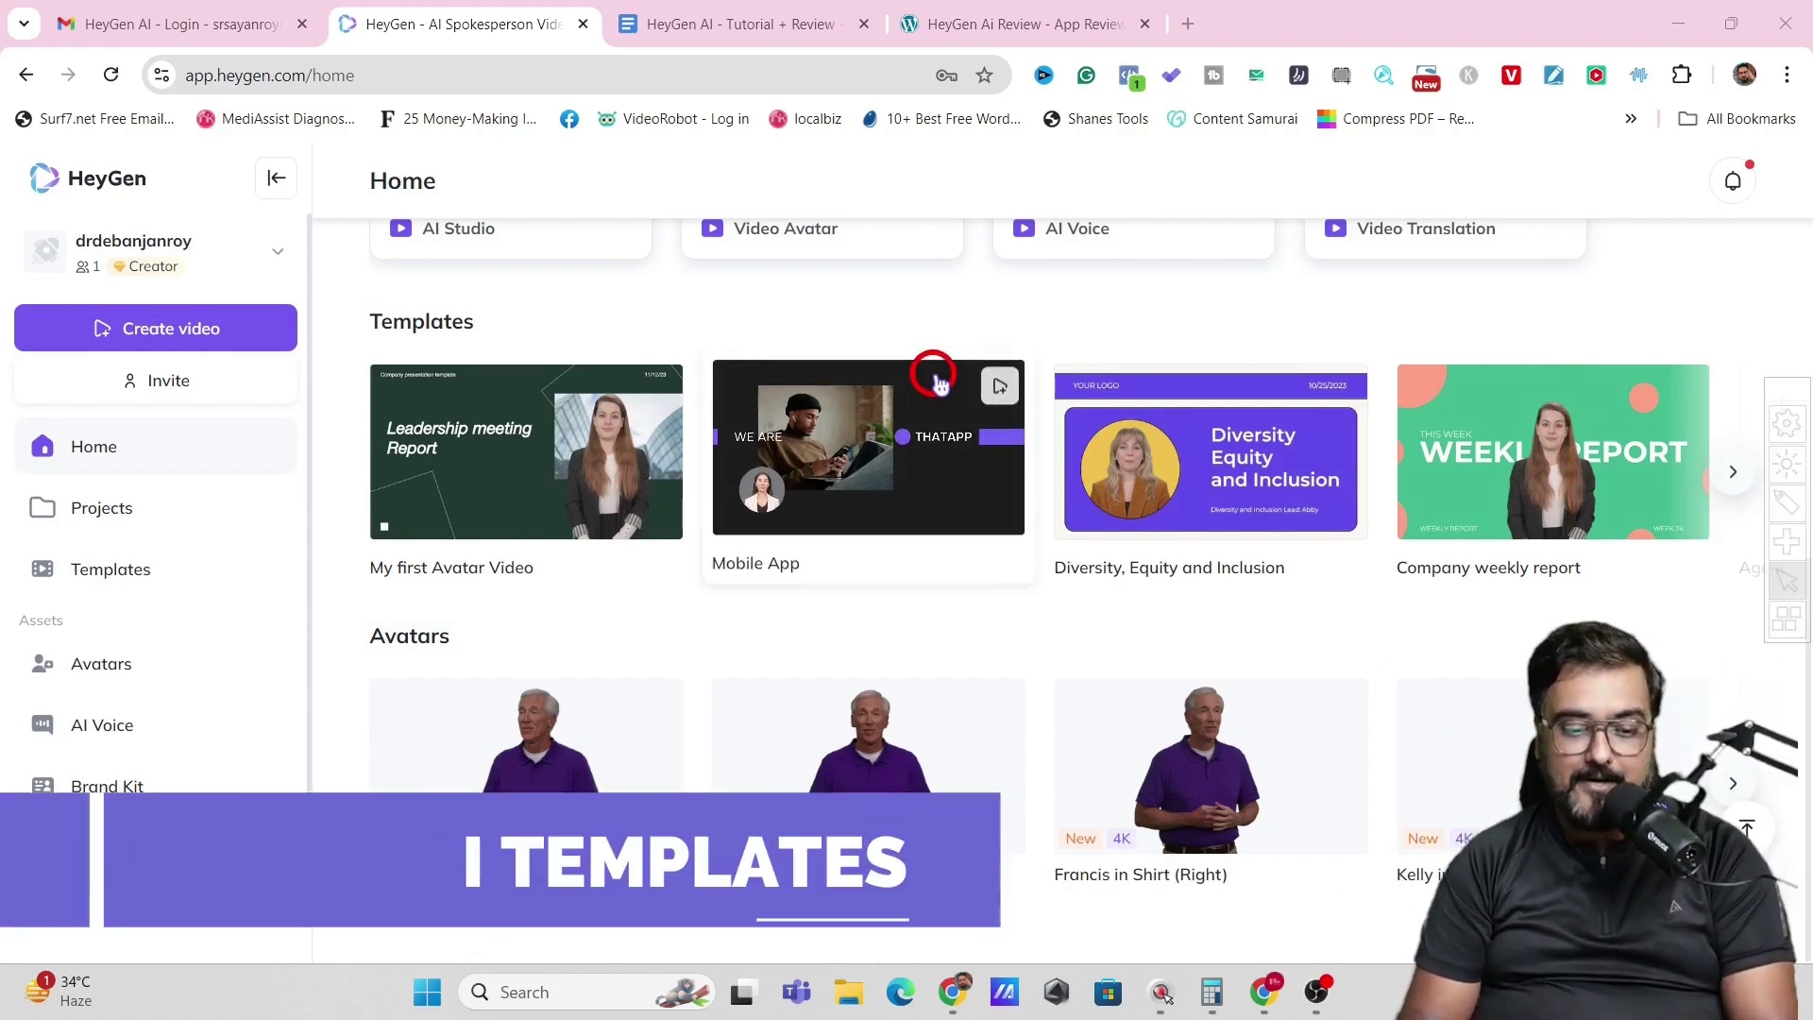
Browse the template categories from Advertisement and Ecommerce through Festival and Breaking News.
{"action": "left_click", "coordinate": [129, 587]}
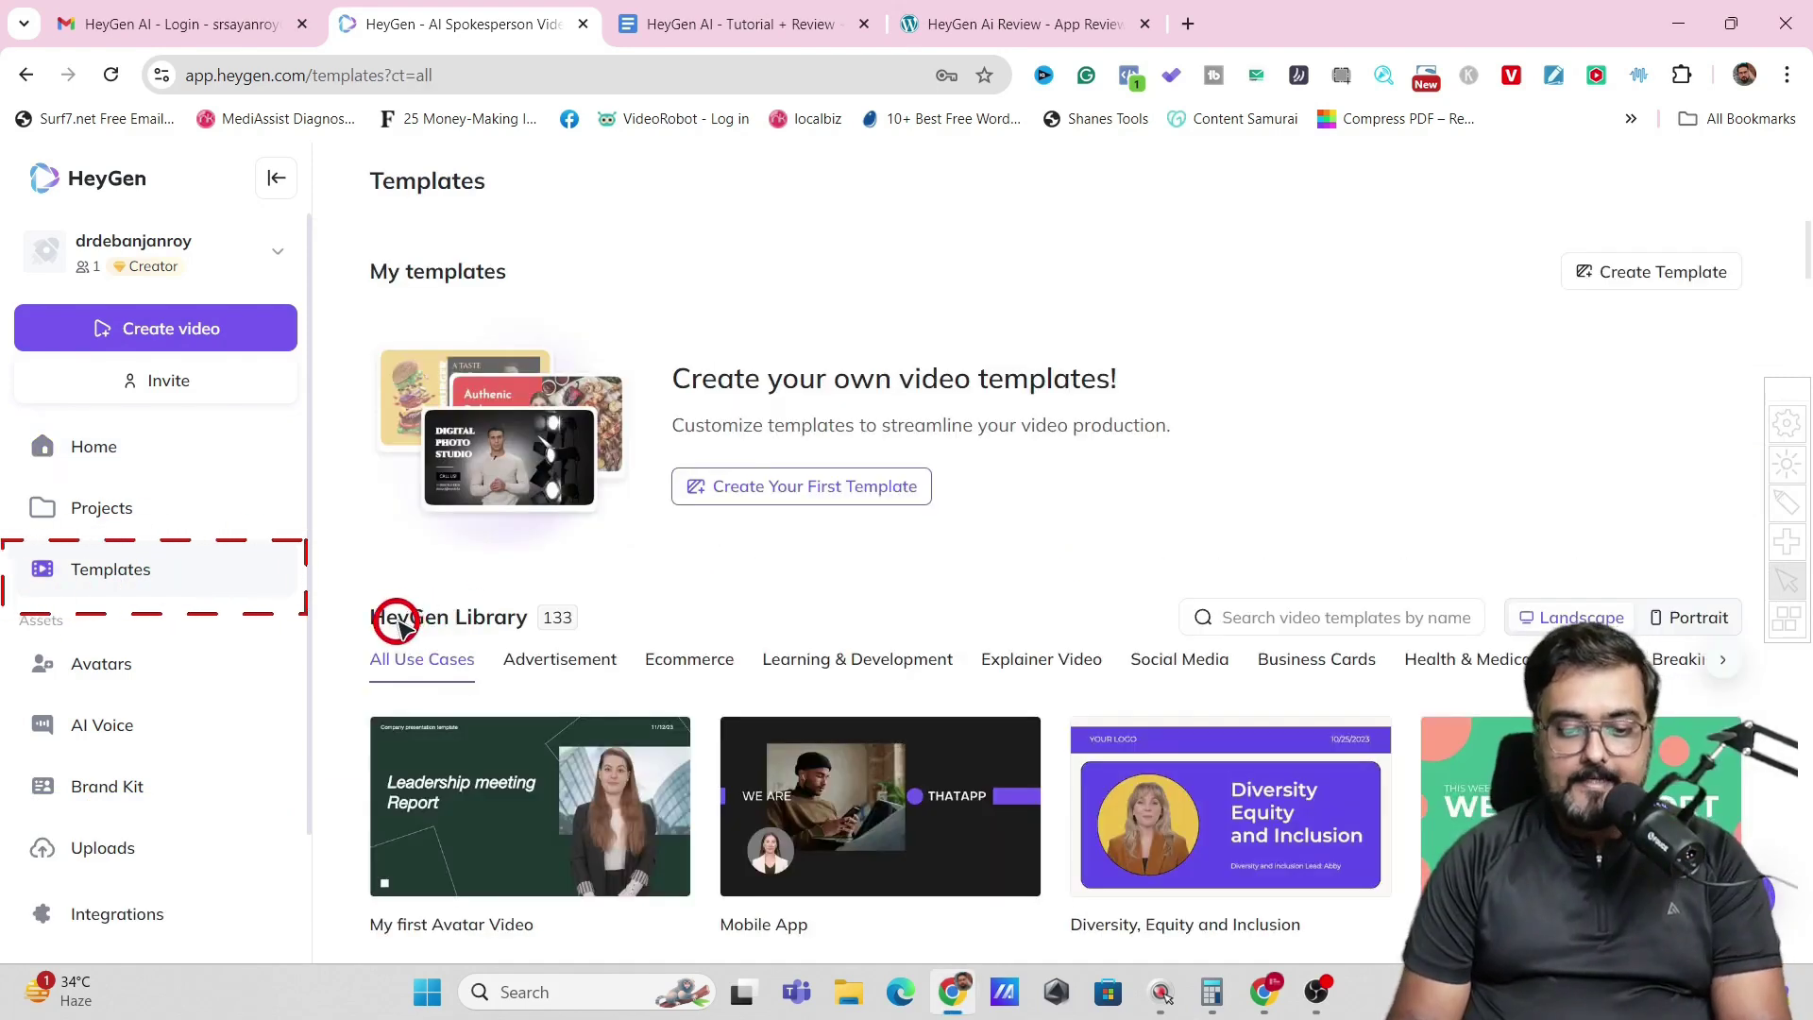
{"action": "left_click", "coordinate": [534, 666]}
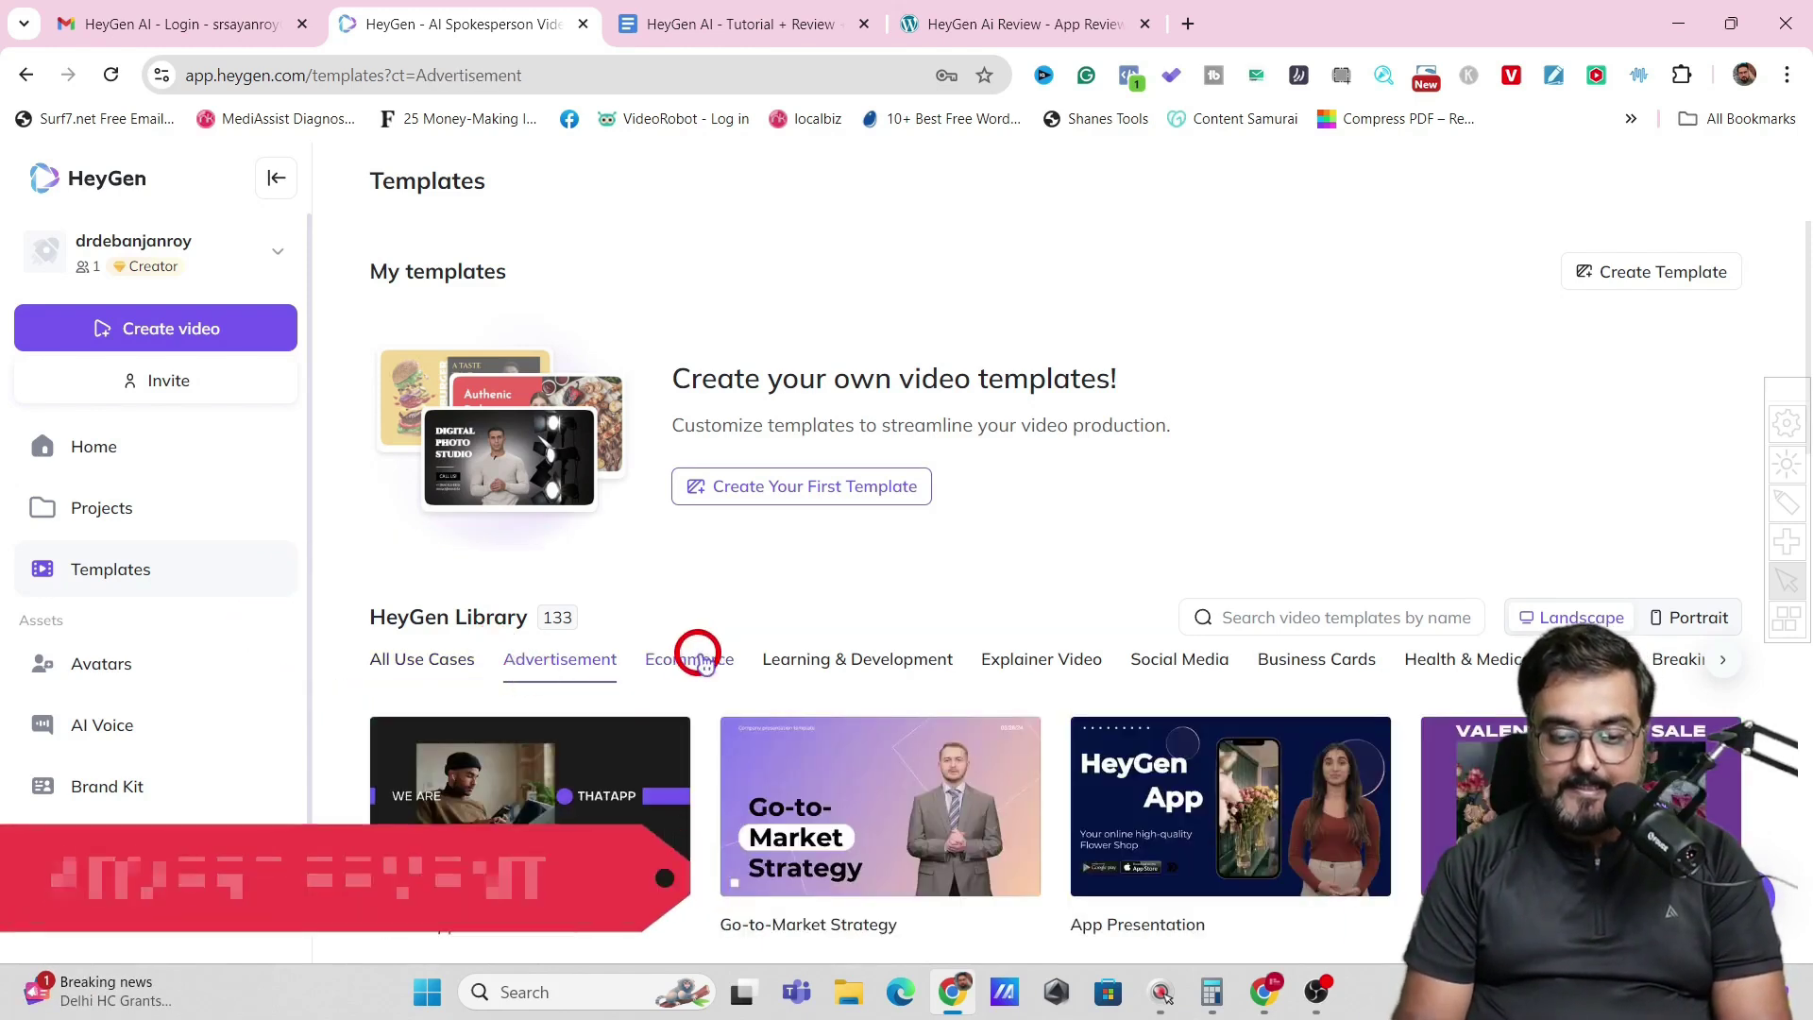
{"action": "left_click", "coordinate": [702, 660]}
{"action": "left_click", "coordinate": [818, 664]}
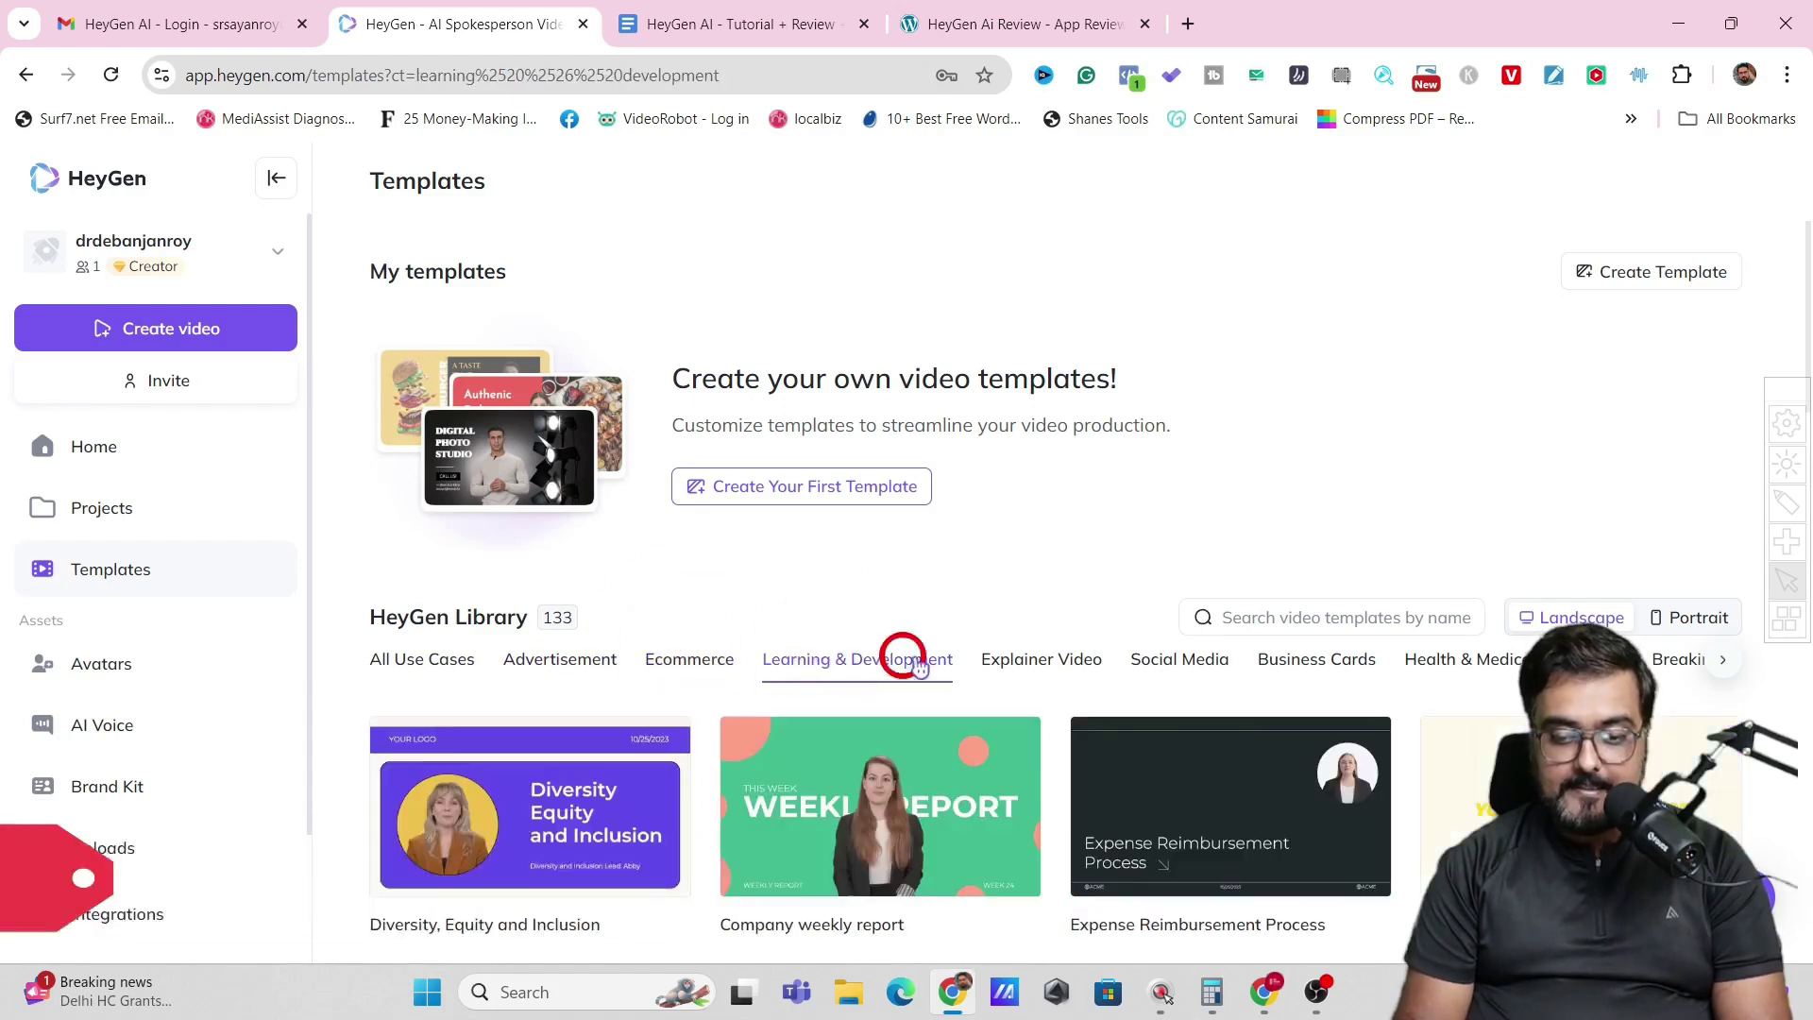
{"action": "left_click", "coordinate": [1001, 659]}
{"action": "left_click", "coordinate": [1161, 659]}
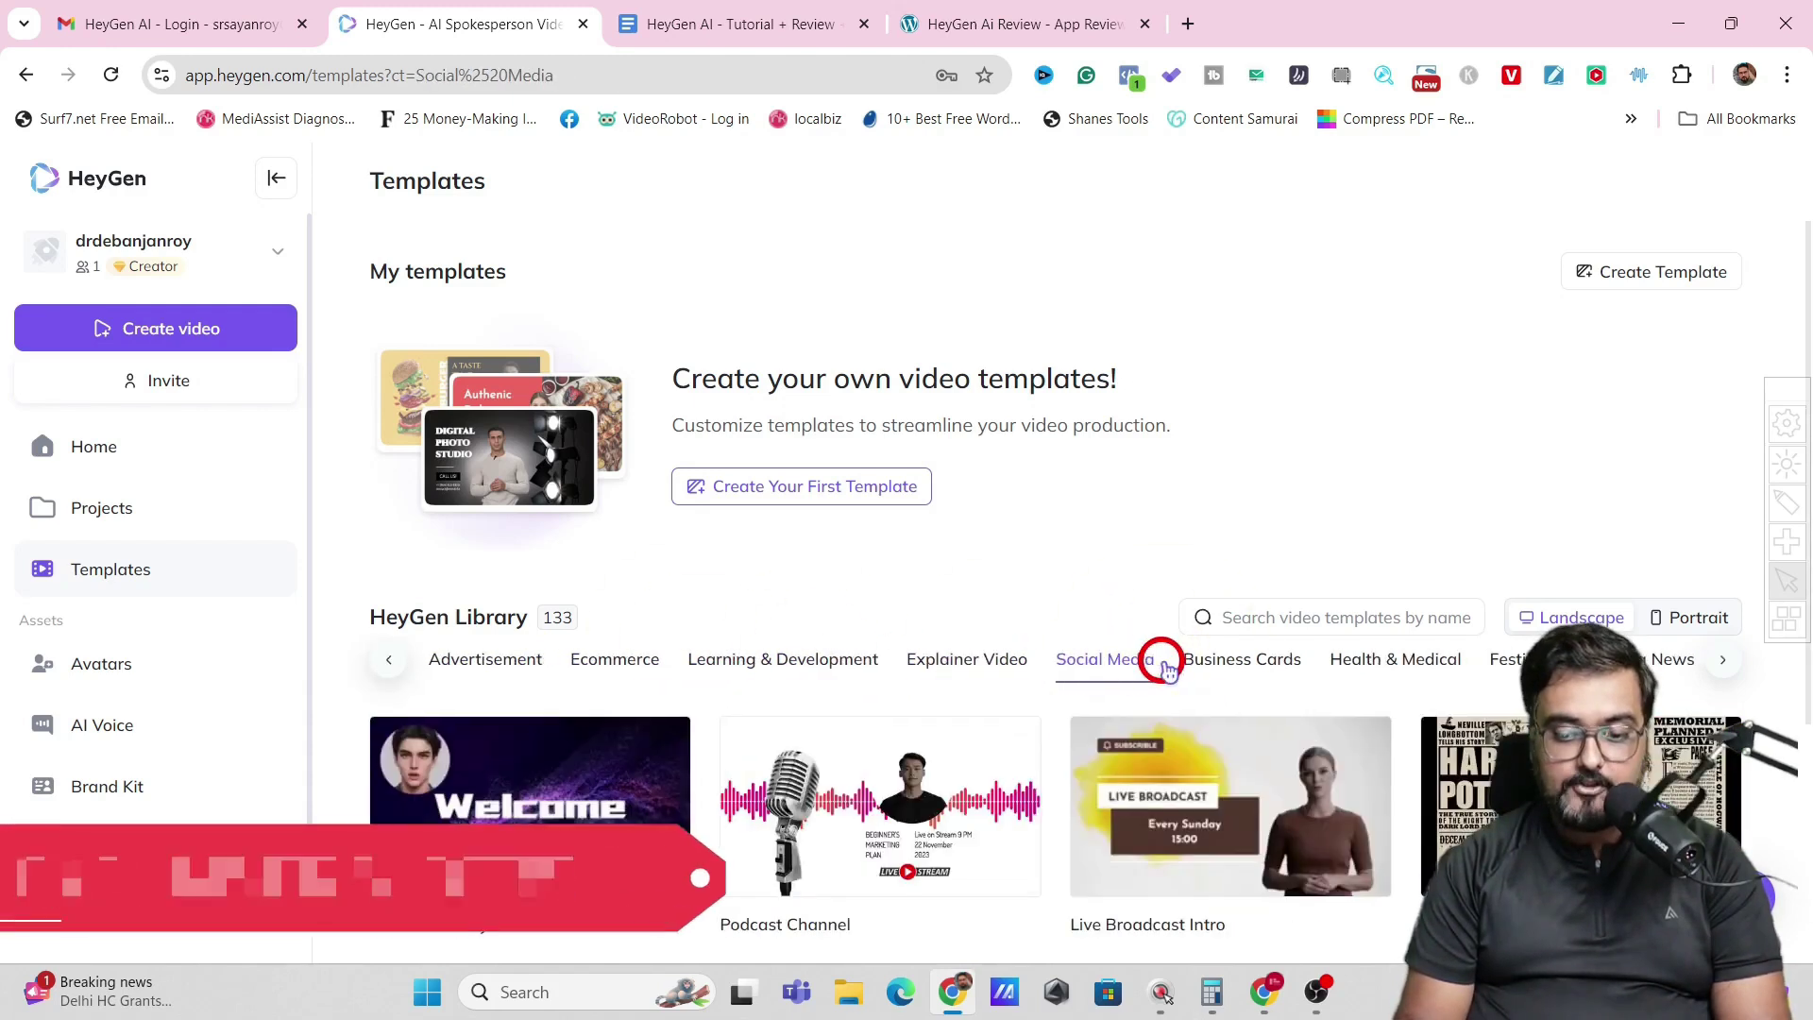
{"action": "left_click", "coordinate": [1219, 661]}
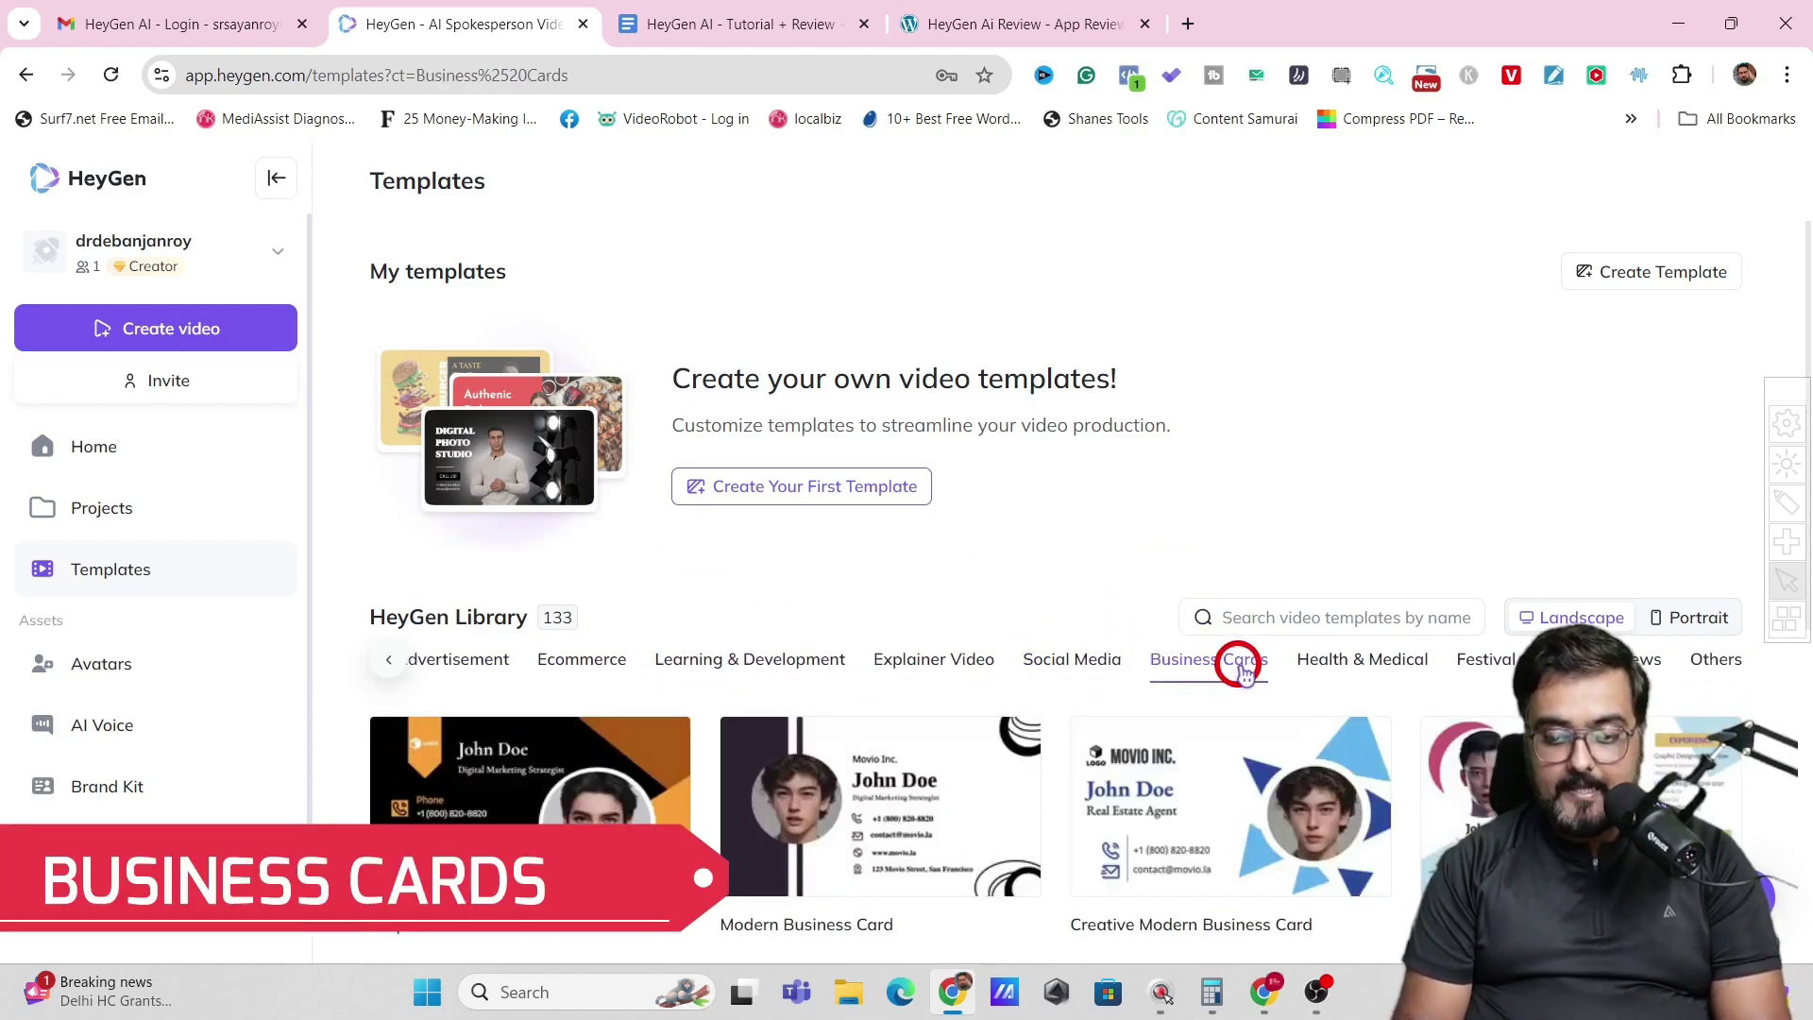
{"action": "left_click", "coordinate": [1337, 664]}
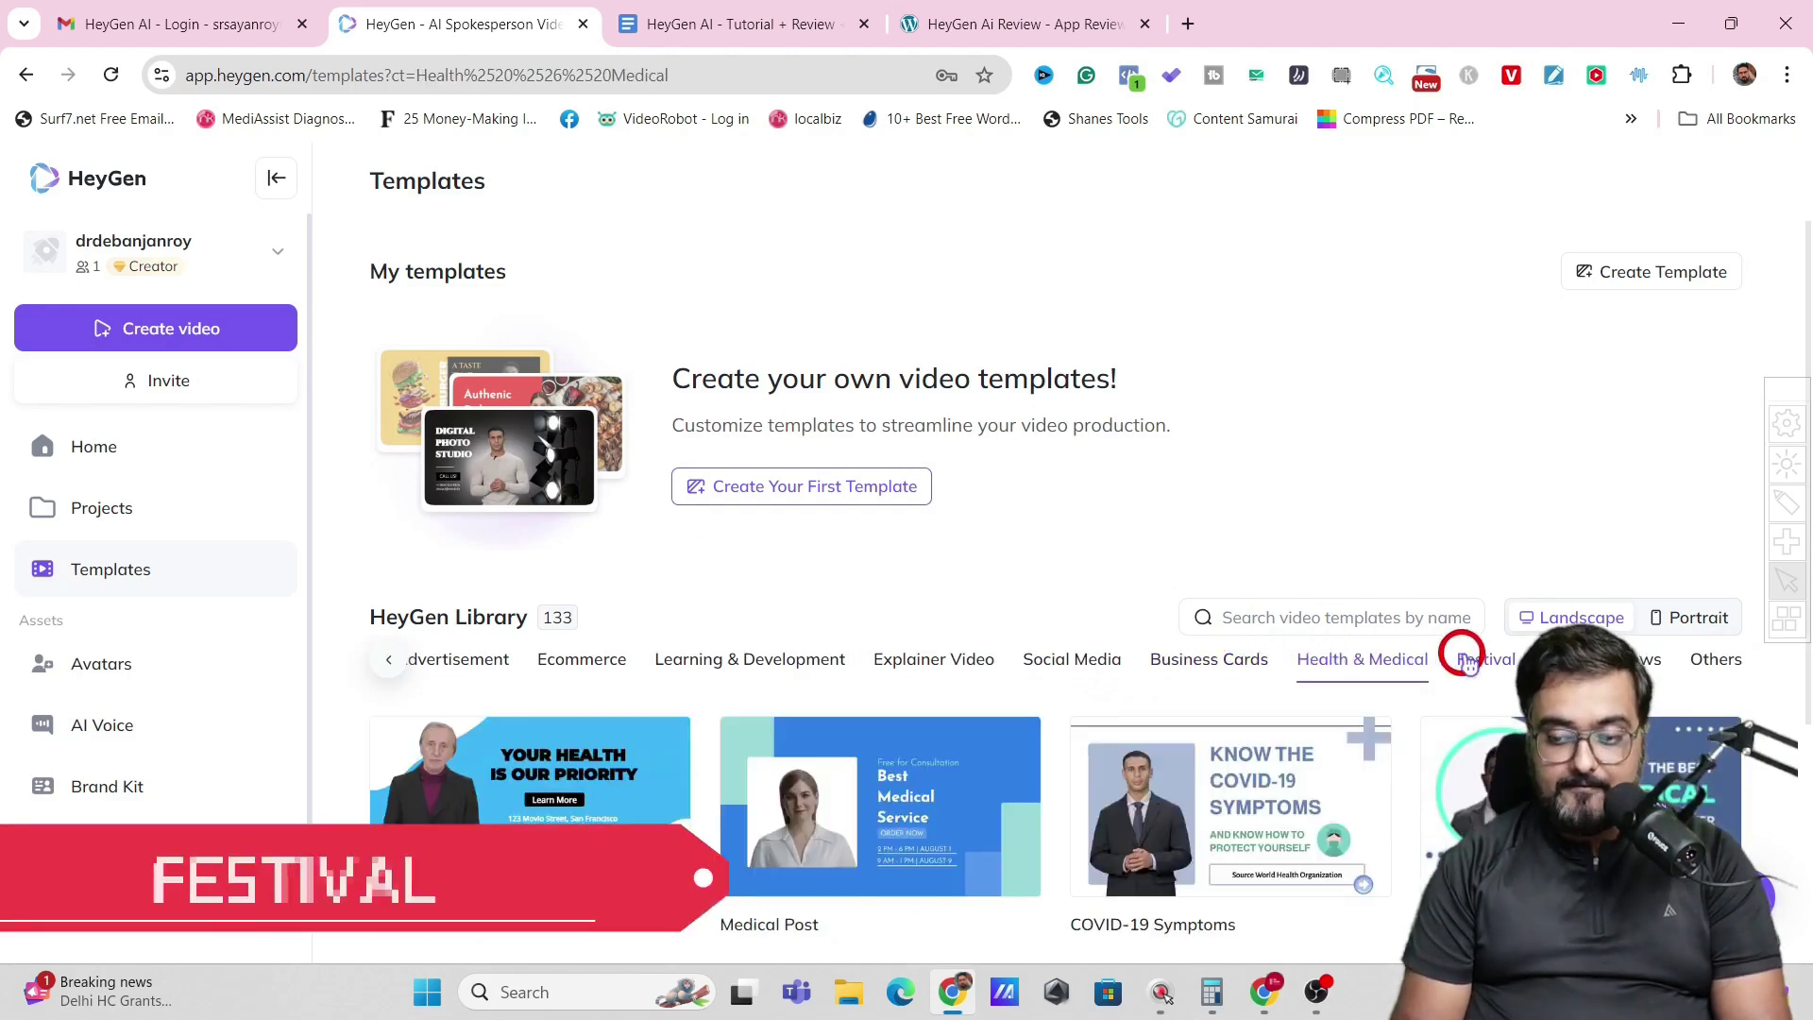
{"action": "left_click", "coordinate": [1473, 659]}
{"action": "left_click", "coordinate": [1606, 659]}
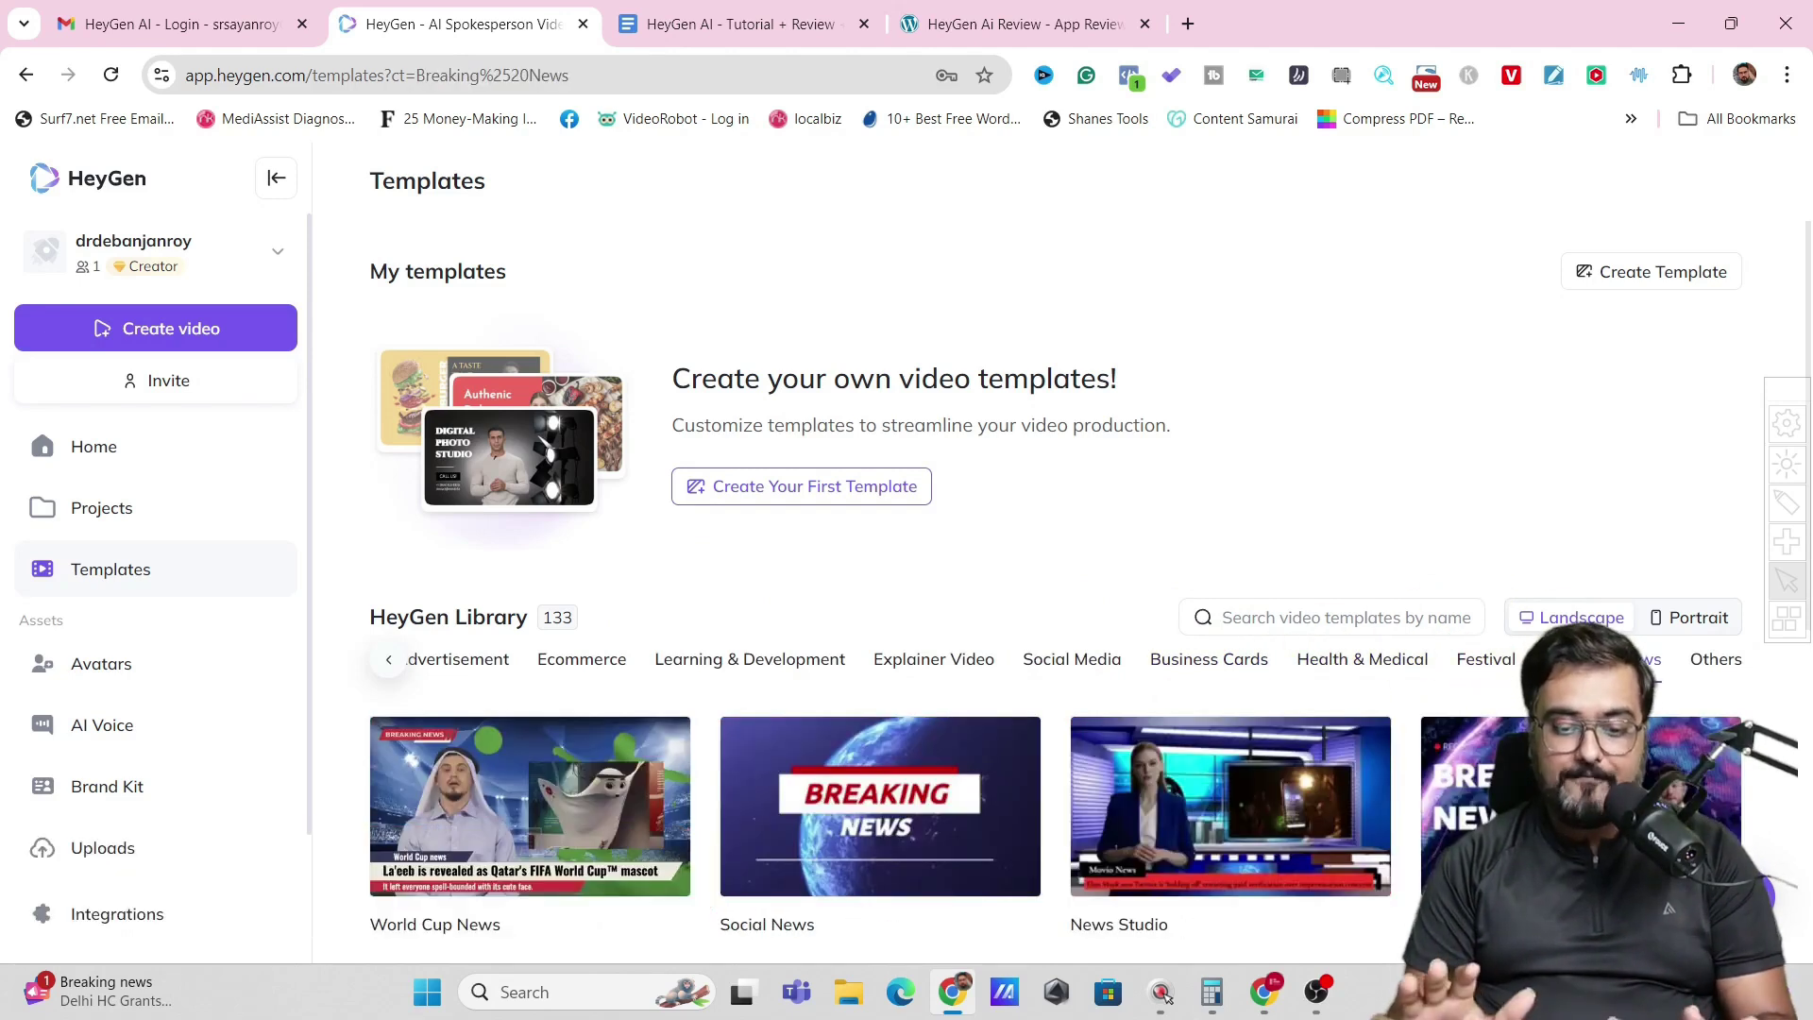
Open the News Studio template in the editor, then return to the Templates library.
{"action": "left_click", "coordinate": [1262, 753]}
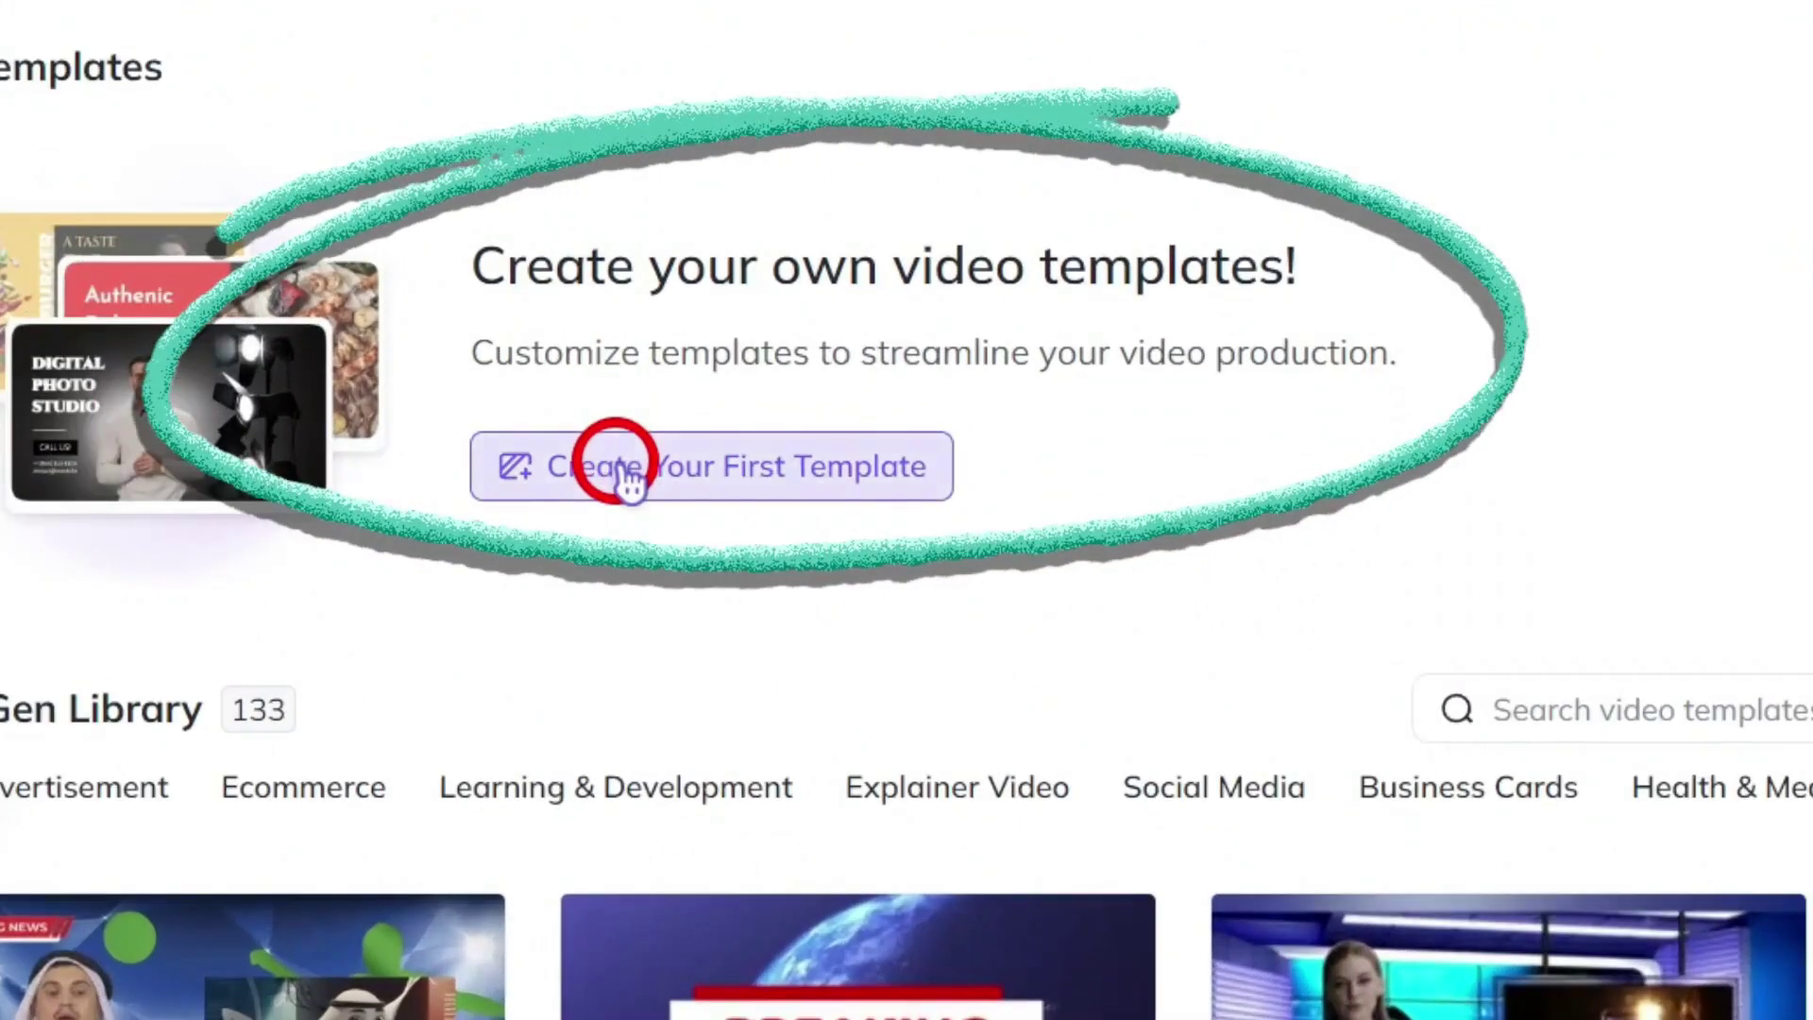
{"action": "left_click", "coordinate": [628, 481]}
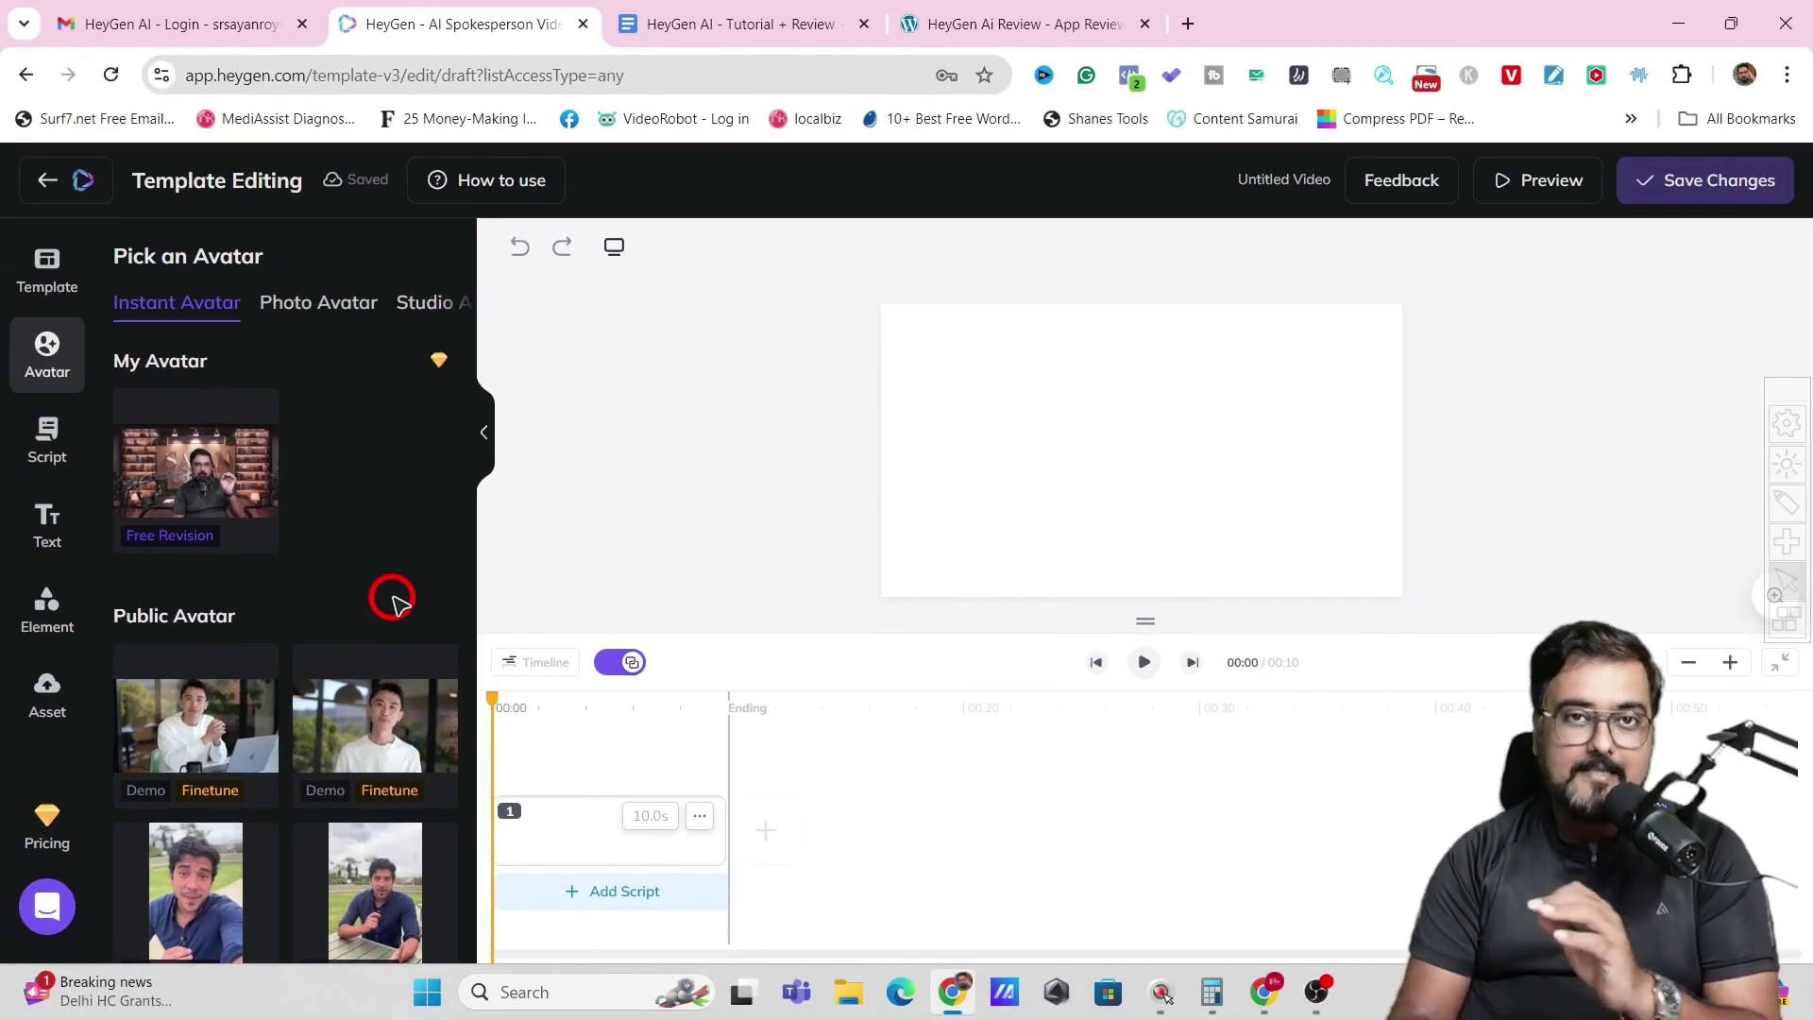
{"action": "left_click", "coordinate": [48, 186]}
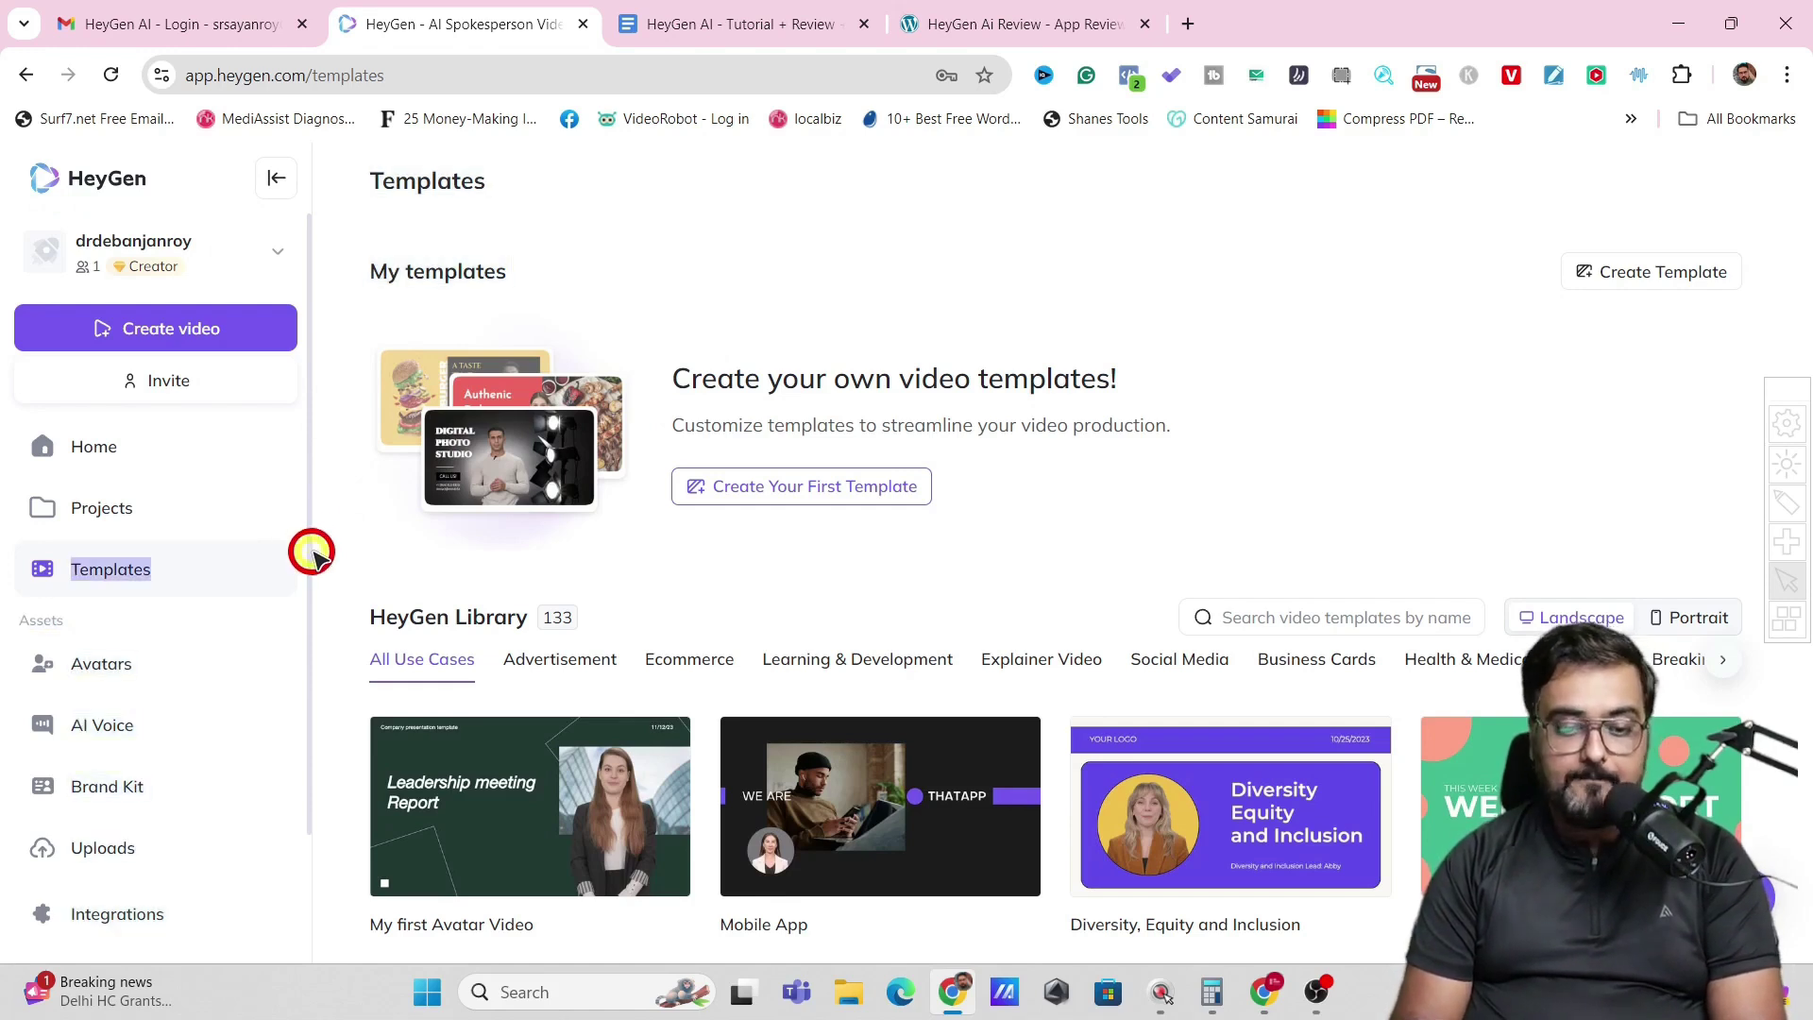
{"action": "left_click_drag", "start_coordinate": [310, 548], "coordinate": [304, 648]}
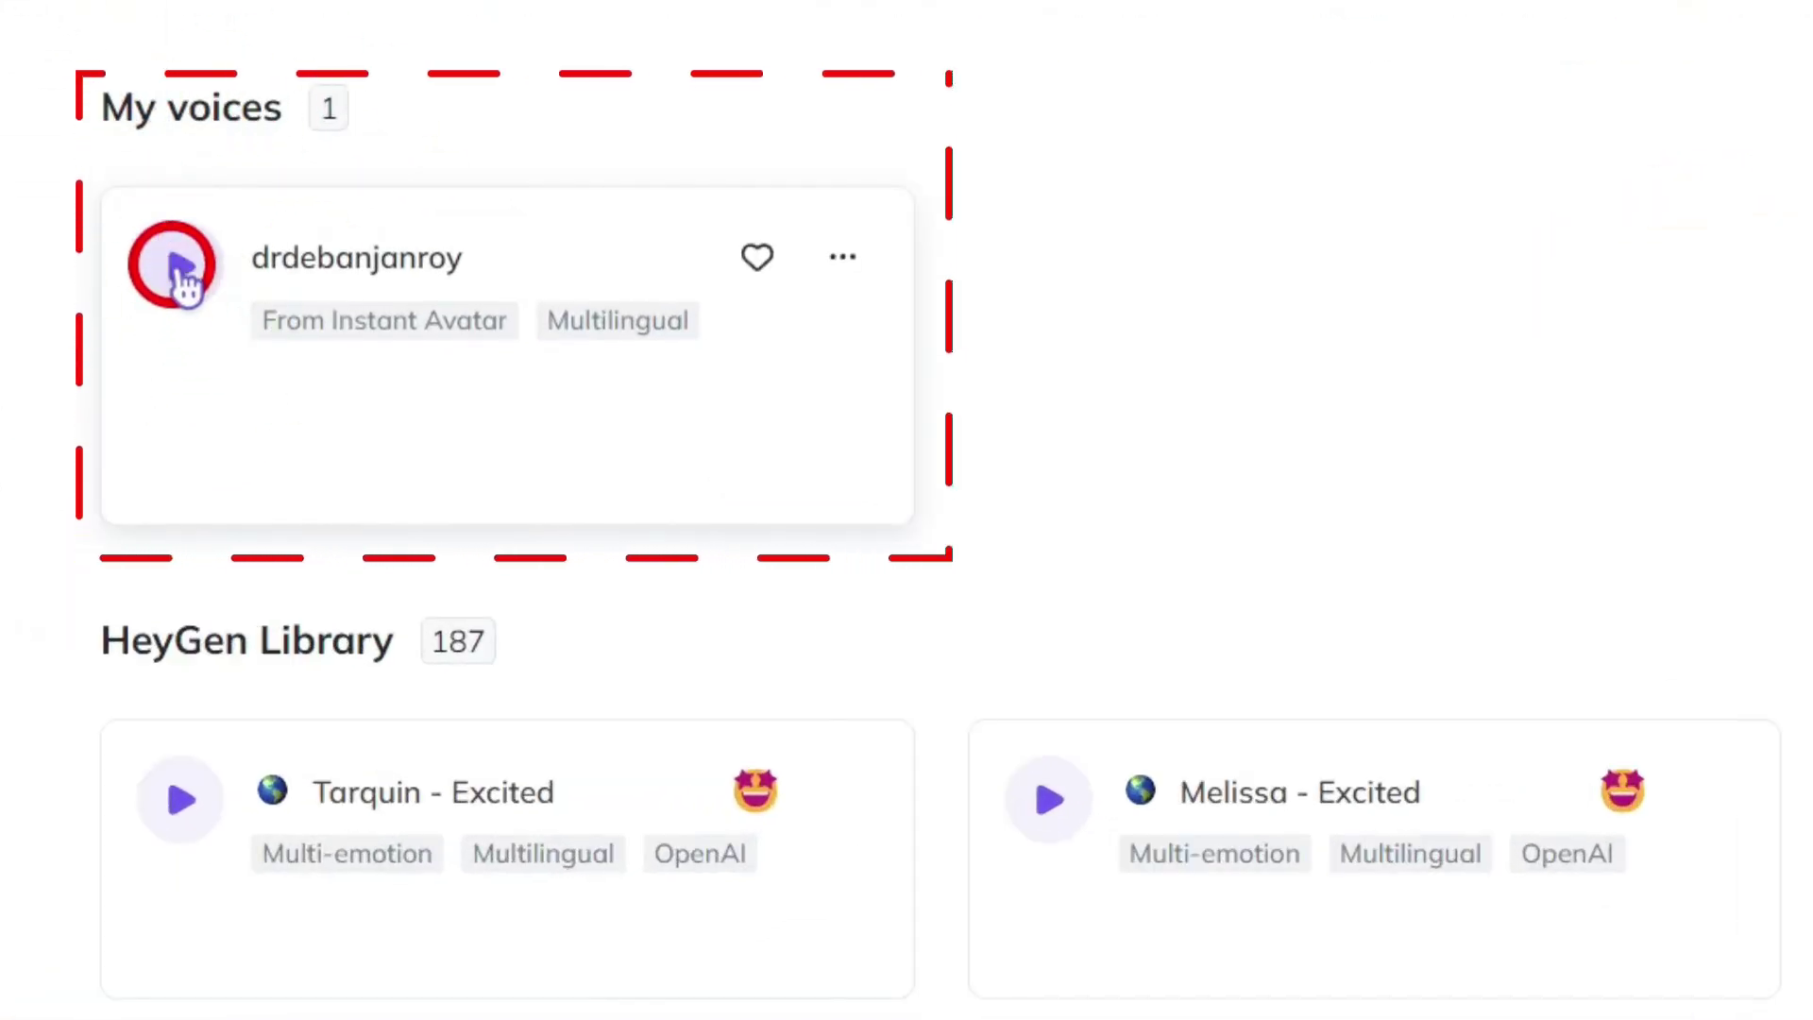
Preview the personal voice and mark Glenn-Natural and Alexander as premium voices.
{"action": "left_click", "coordinate": [179, 274]}
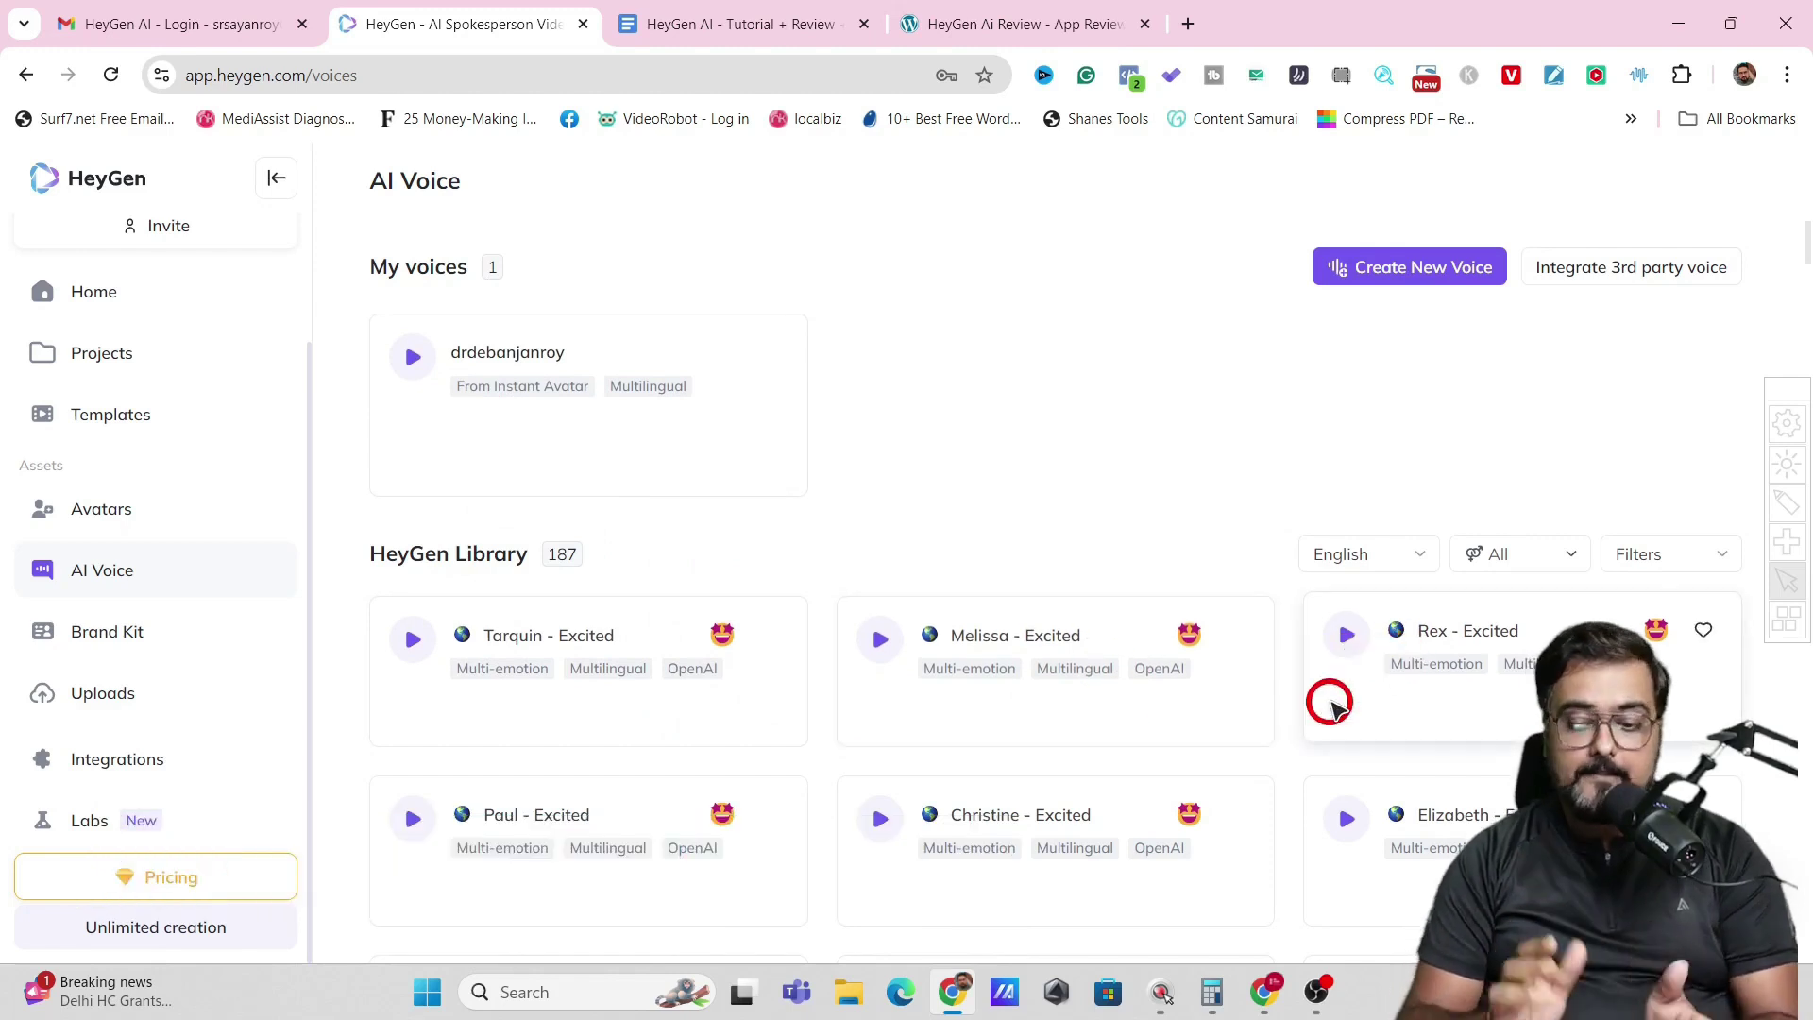
{"action": "scroll", "coordinate": [482, 415], "scroll_direction": "down", "scroll_amount": 10}
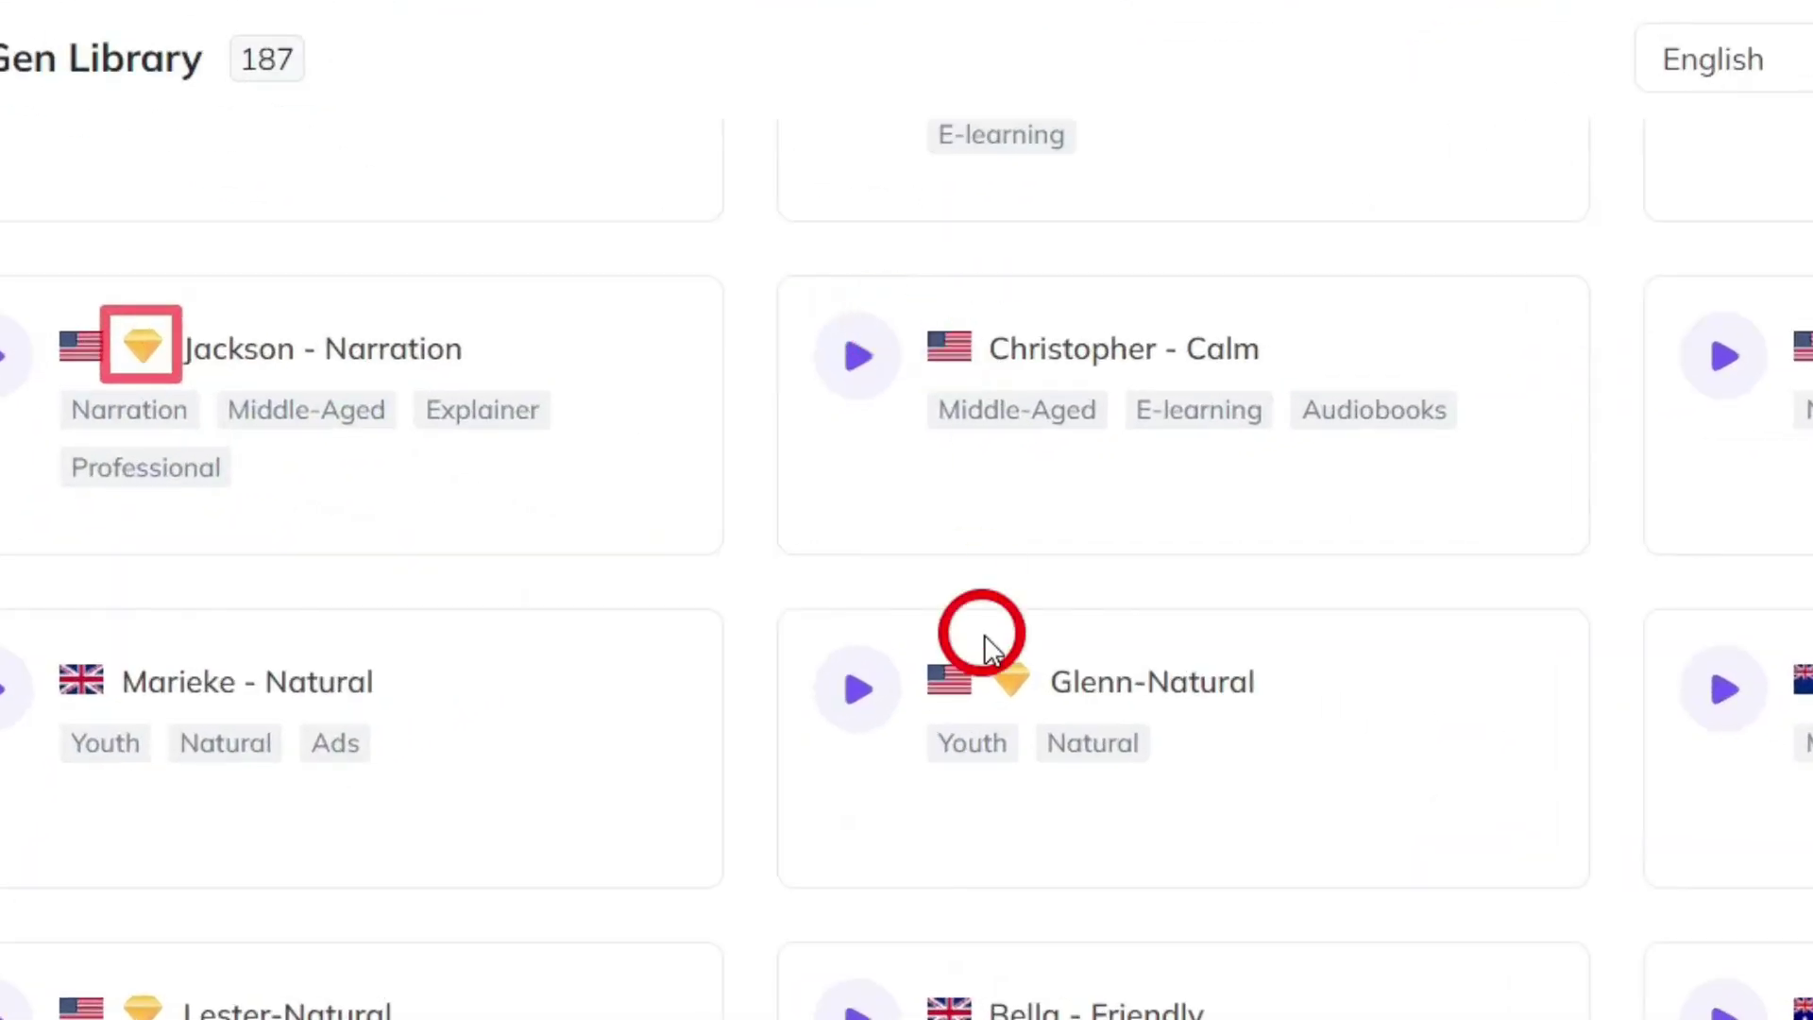
{"action": "left_click_drag", "start_coordinate": [948, 575], "coordinate": [982, 630]}
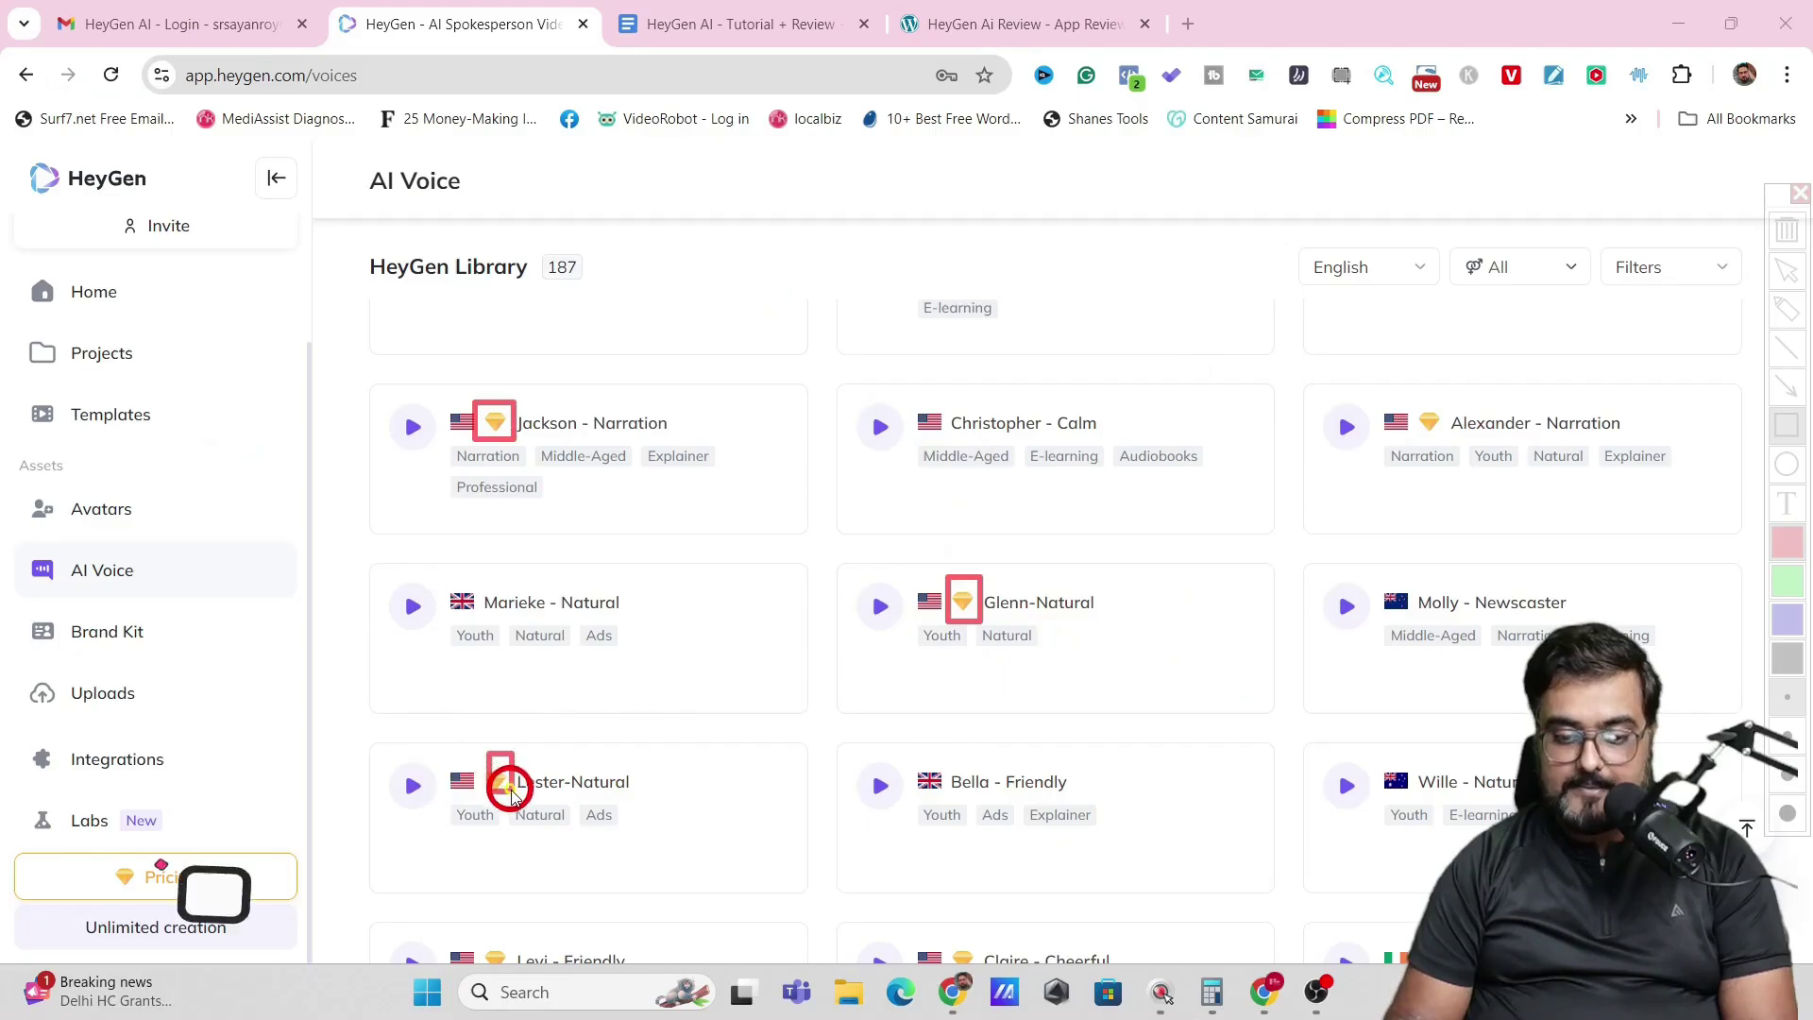
{"action": "left_click_drag", "start_coordinate": [1417, 400], "coordinate": [1450, 444]}
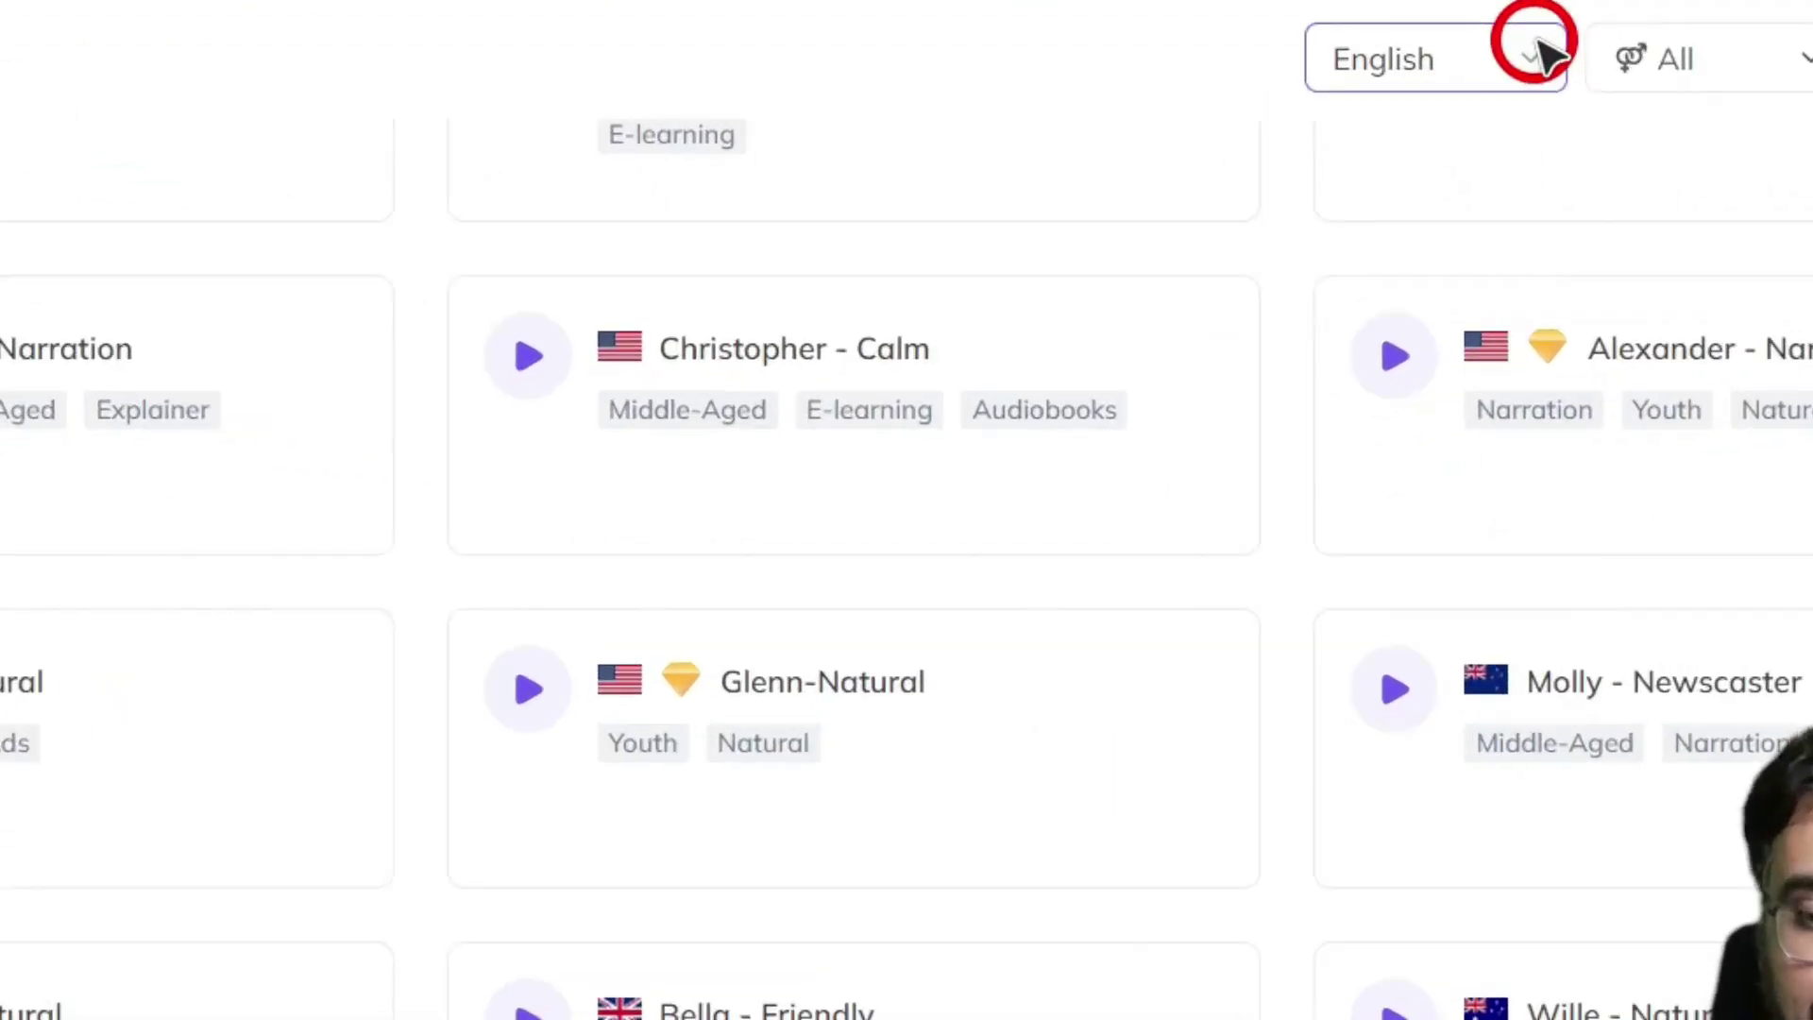
Inspect the voice library's language, gender and additional filter options.
{"action": "left_click", "coordinate": [1424, 267]}
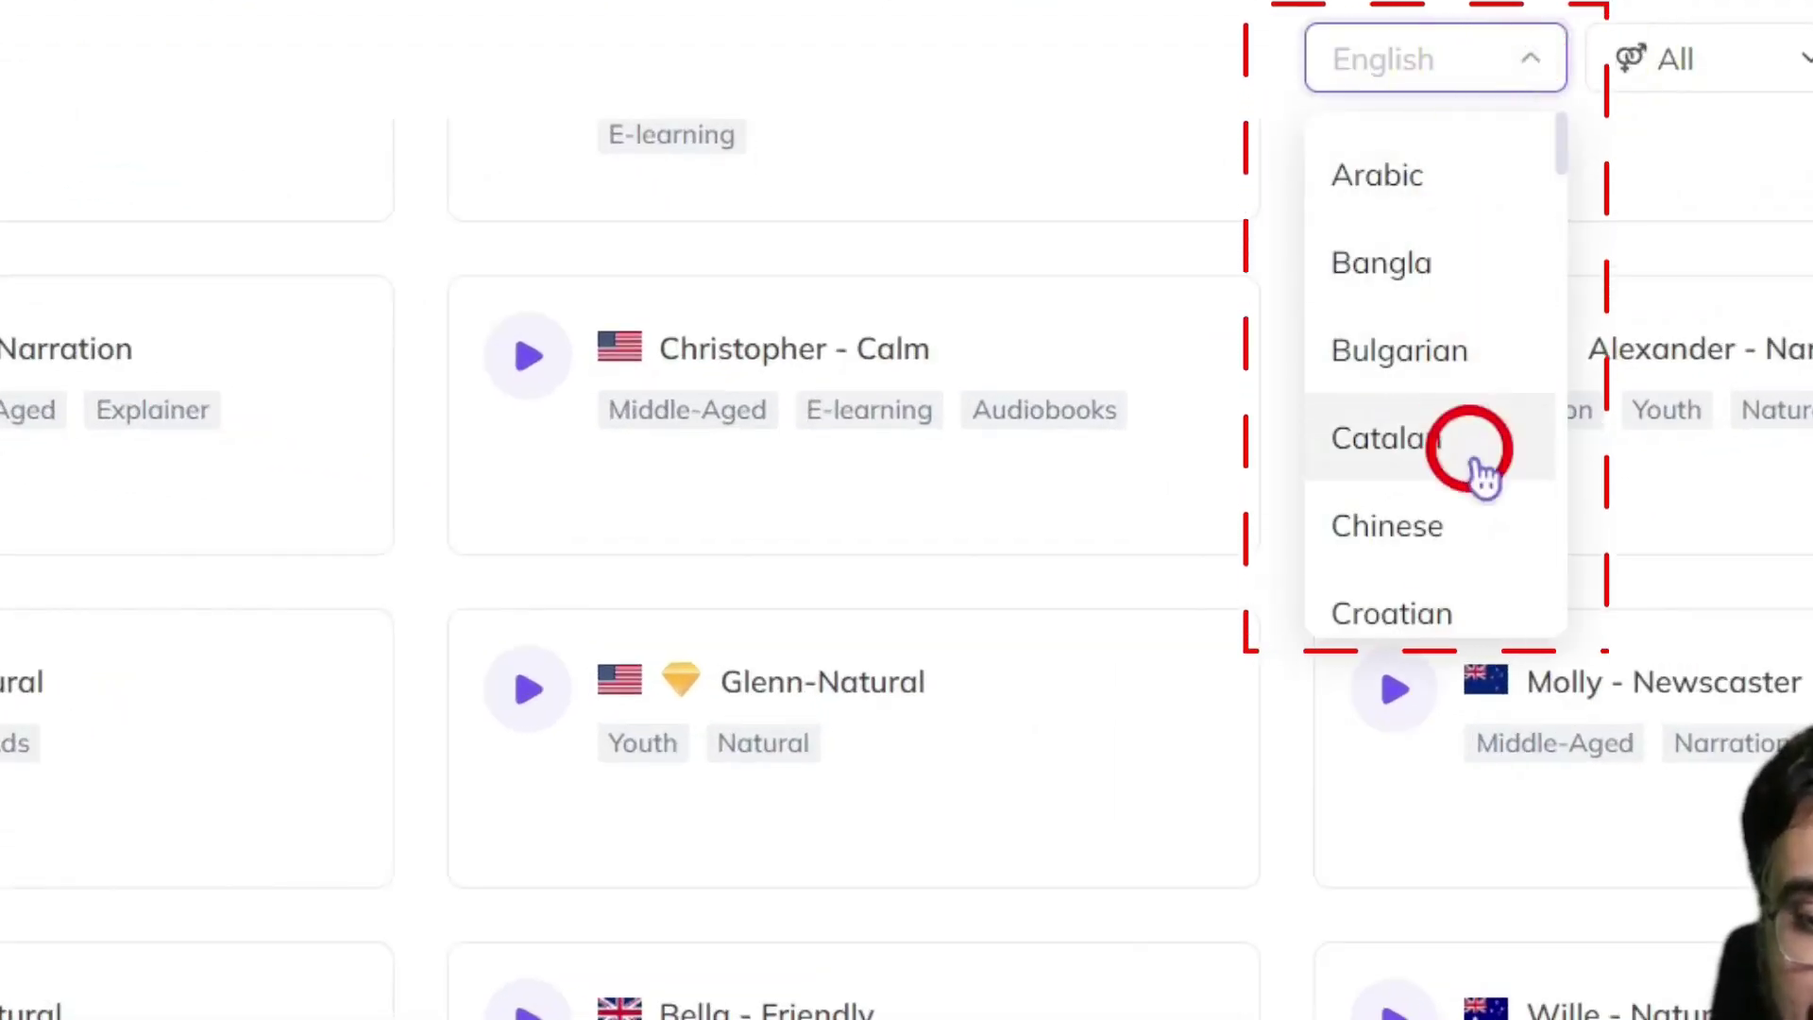
{"action": "left_click_drag", "start_coordinate": [1567, 154], "coordinate": [1572, 245]}
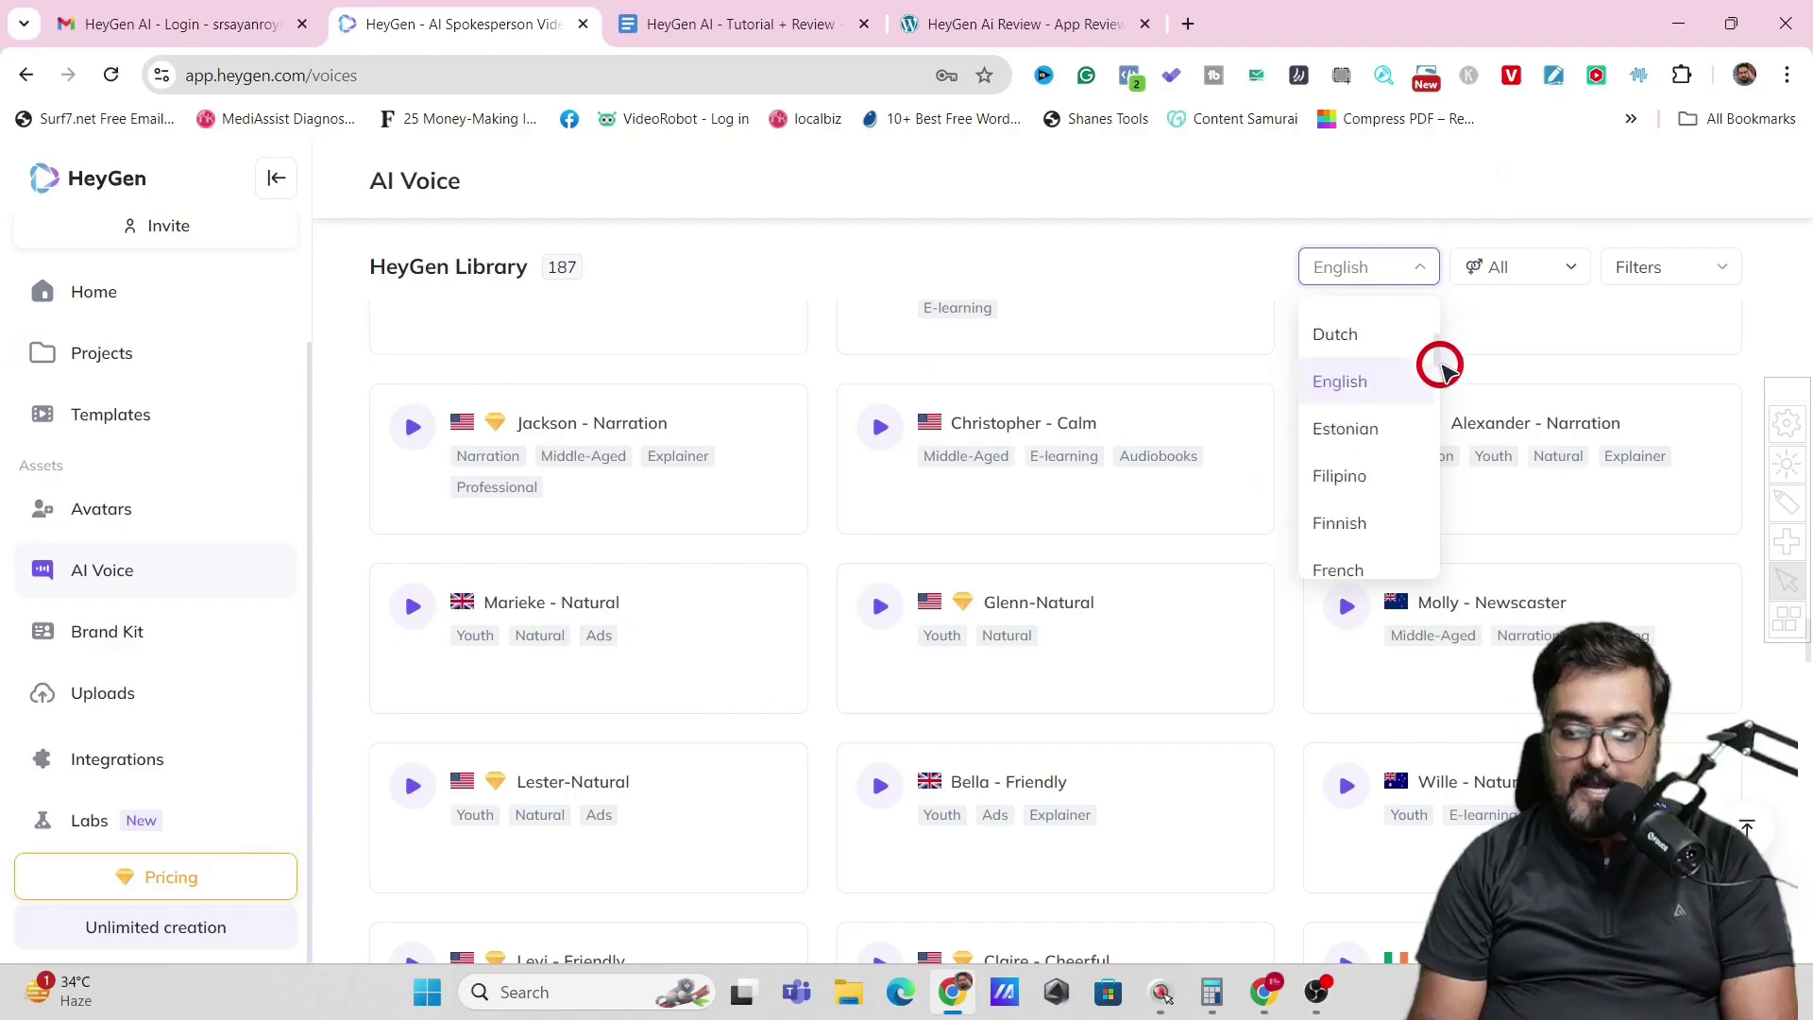
{"action": "left_click_drag", "start_coordinate": [1440, 365], "coordinate": [1443, 304]}
{"action": "left_click", "coordinate": [1515, 267]}
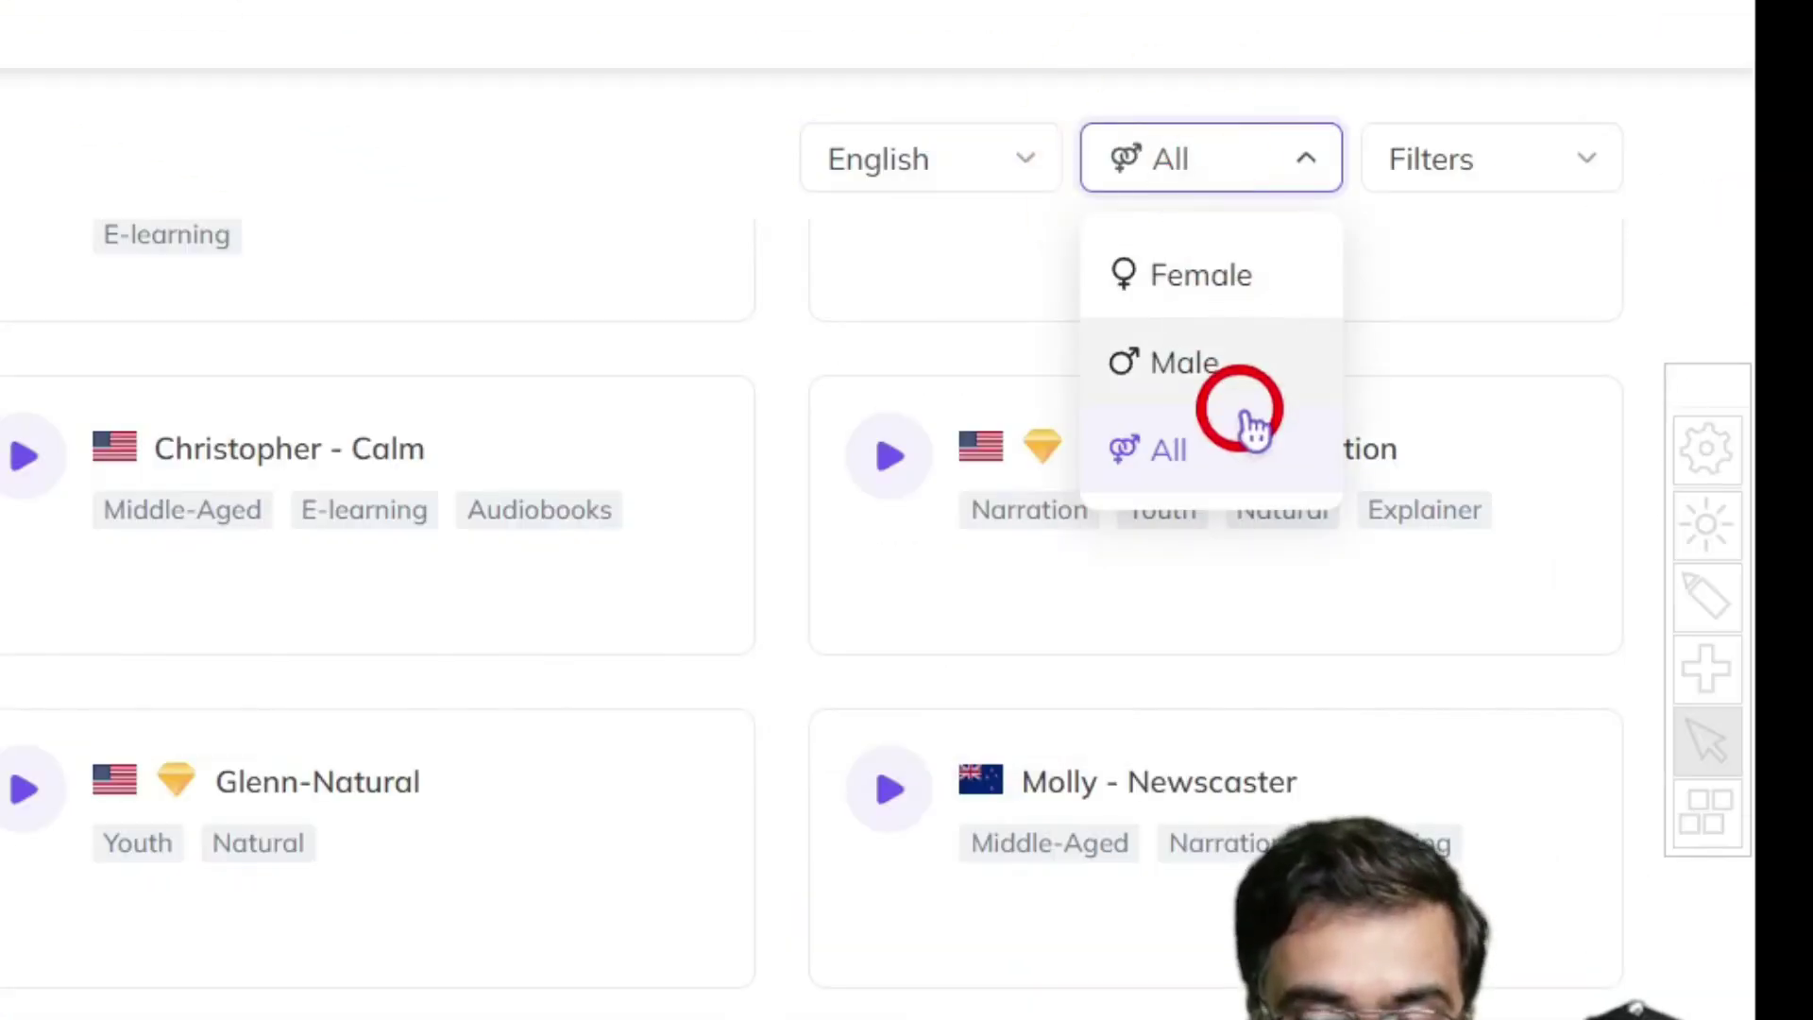
{"action": "left_click", "coordinate": [1523, 157]}
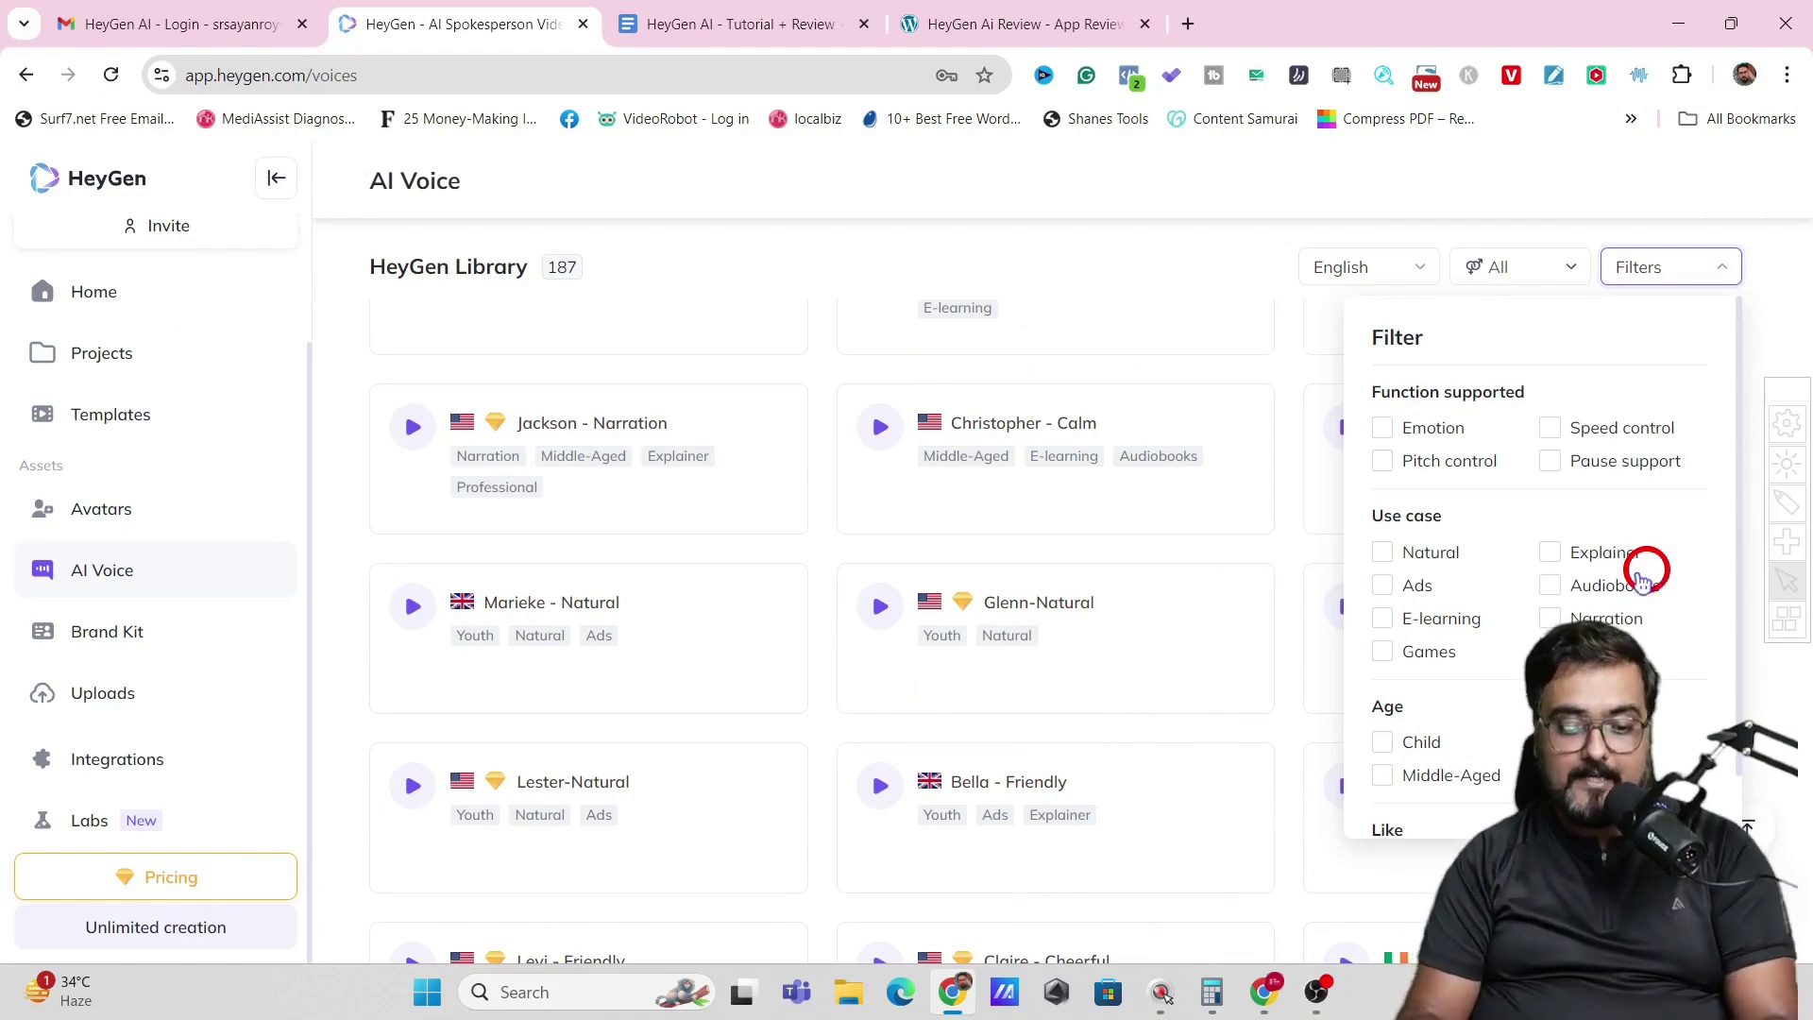
{"action": "scroll", "coordinate": [303, 416], "scroll_direction": "up", "scroll_amount": 1}
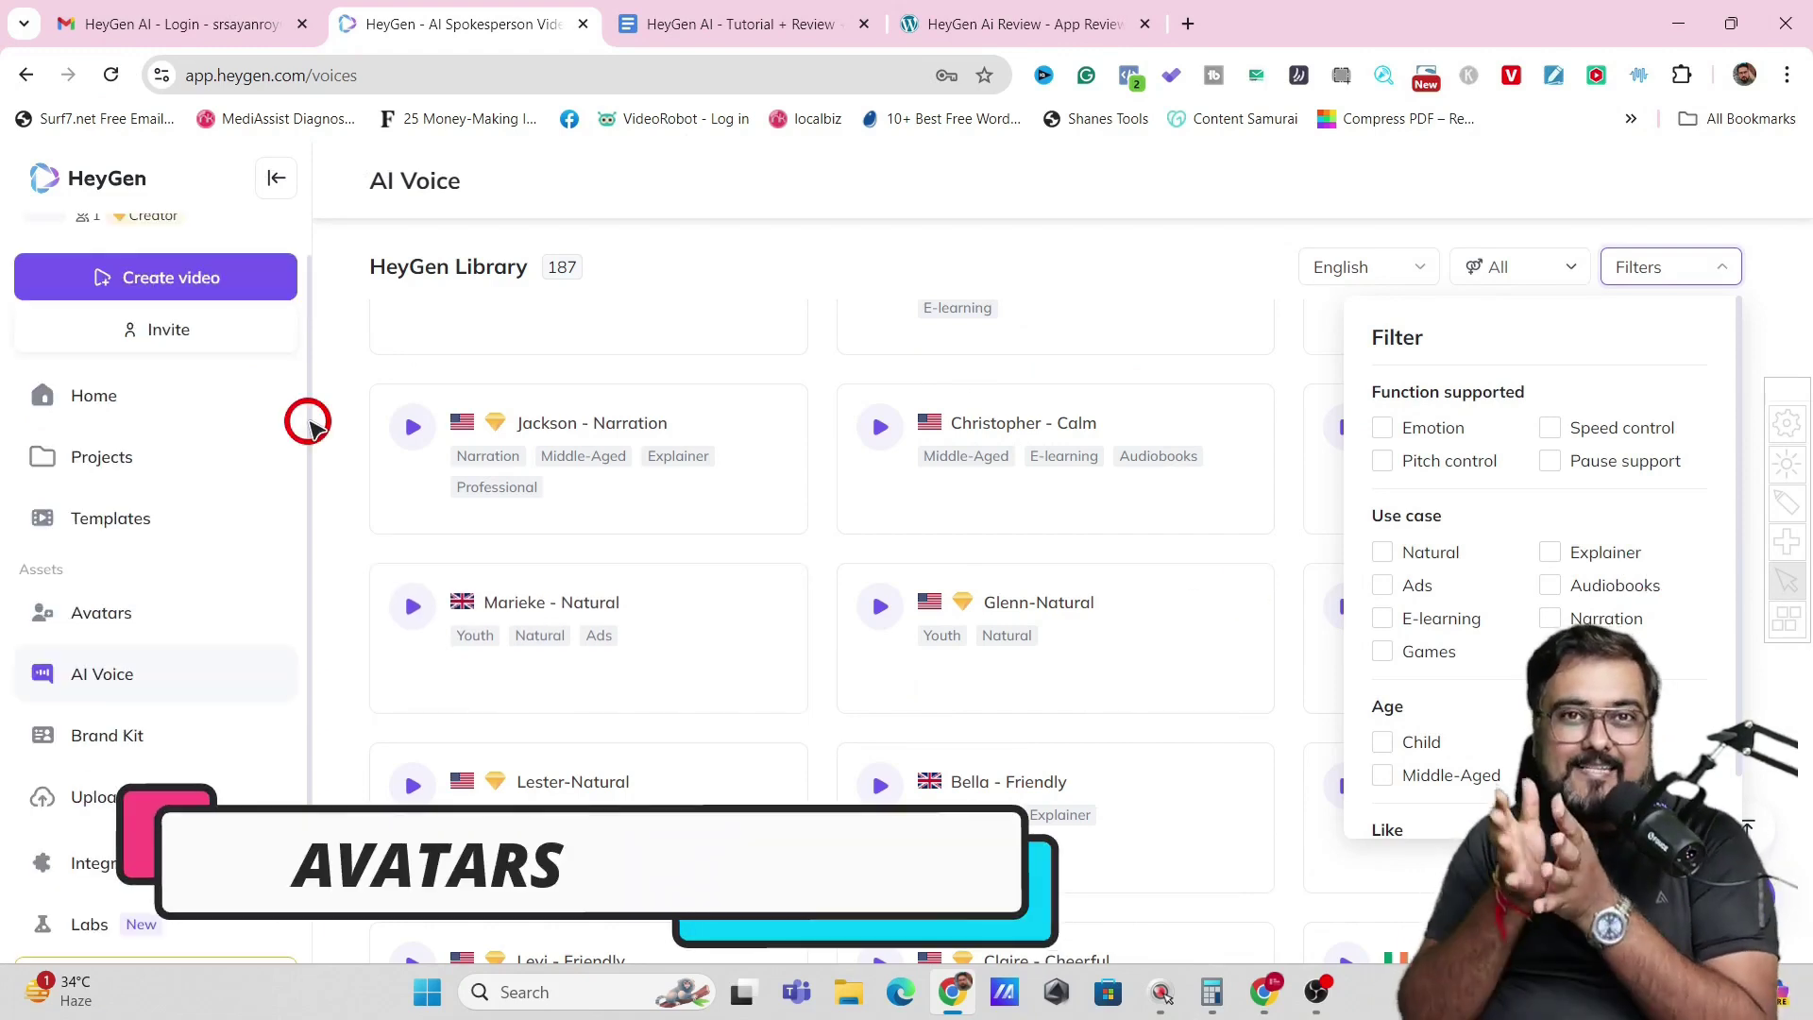
{"action": "left_click", "coordinate": [109, 619]}
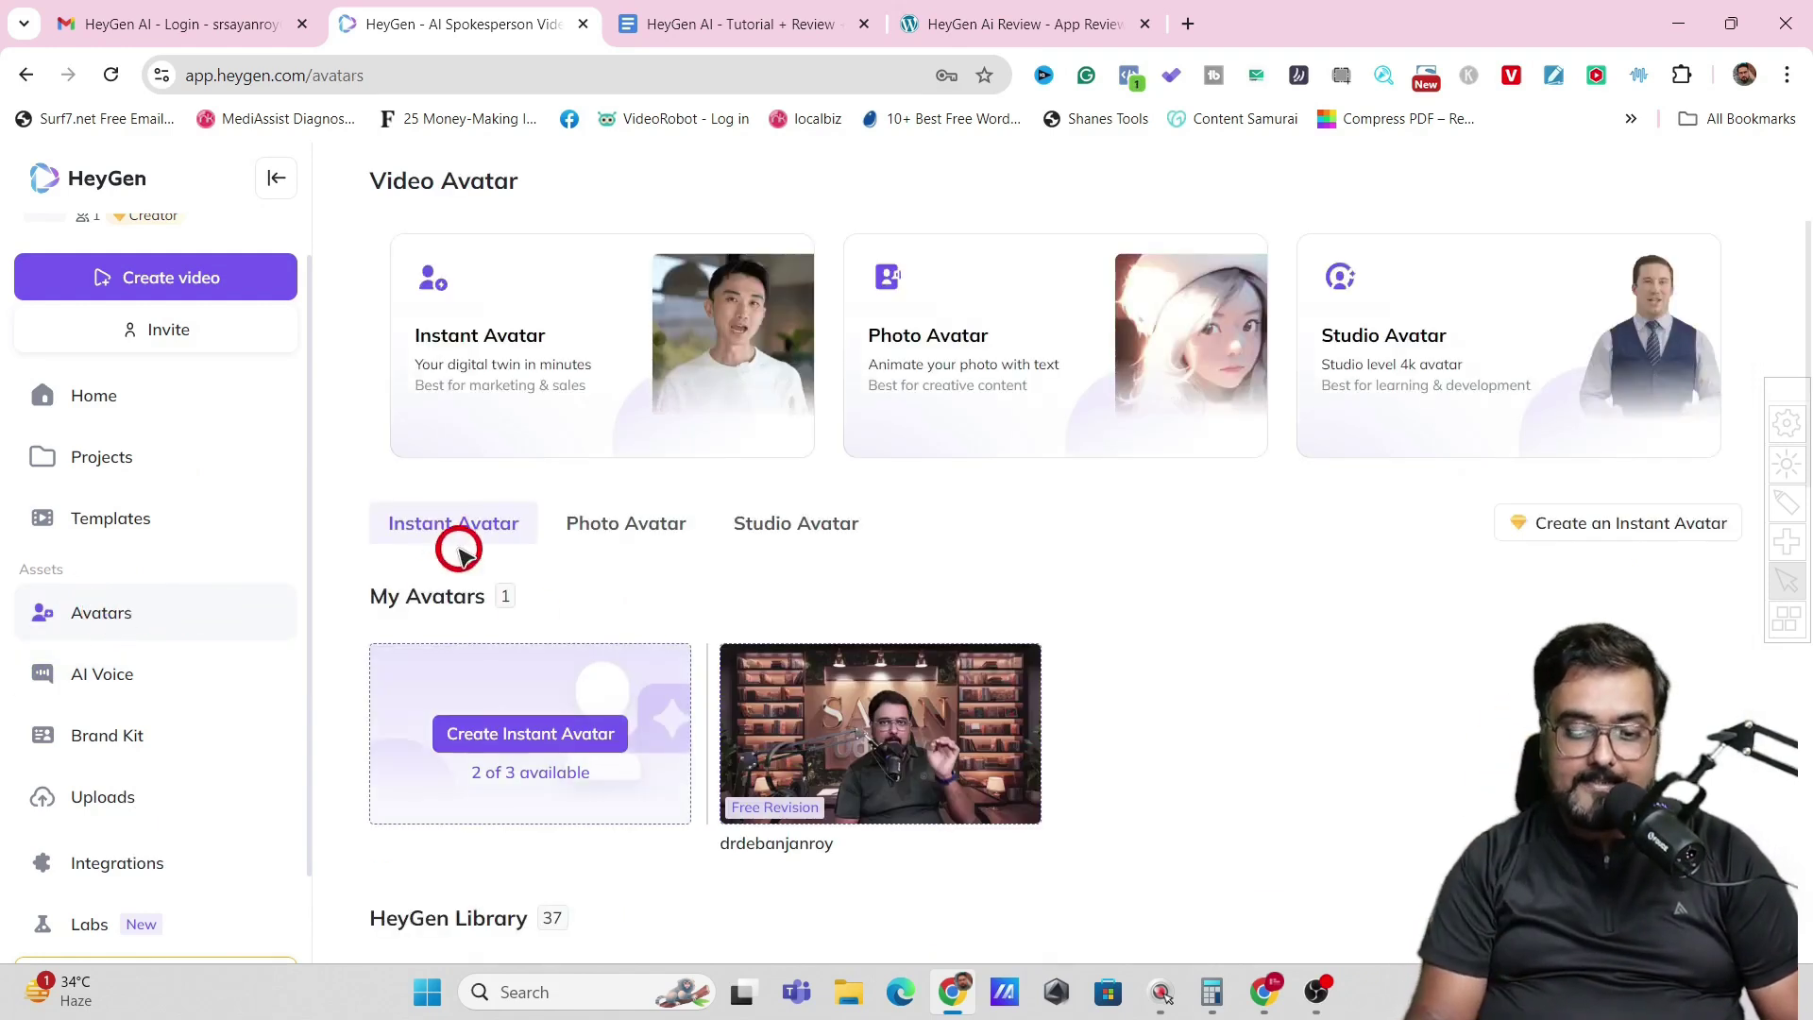
Compare the Photo Avatar and Studio Avatar collections, then return to Instant Avatars.
{"action": "mouse_move", "coordinate": [761, 760]}
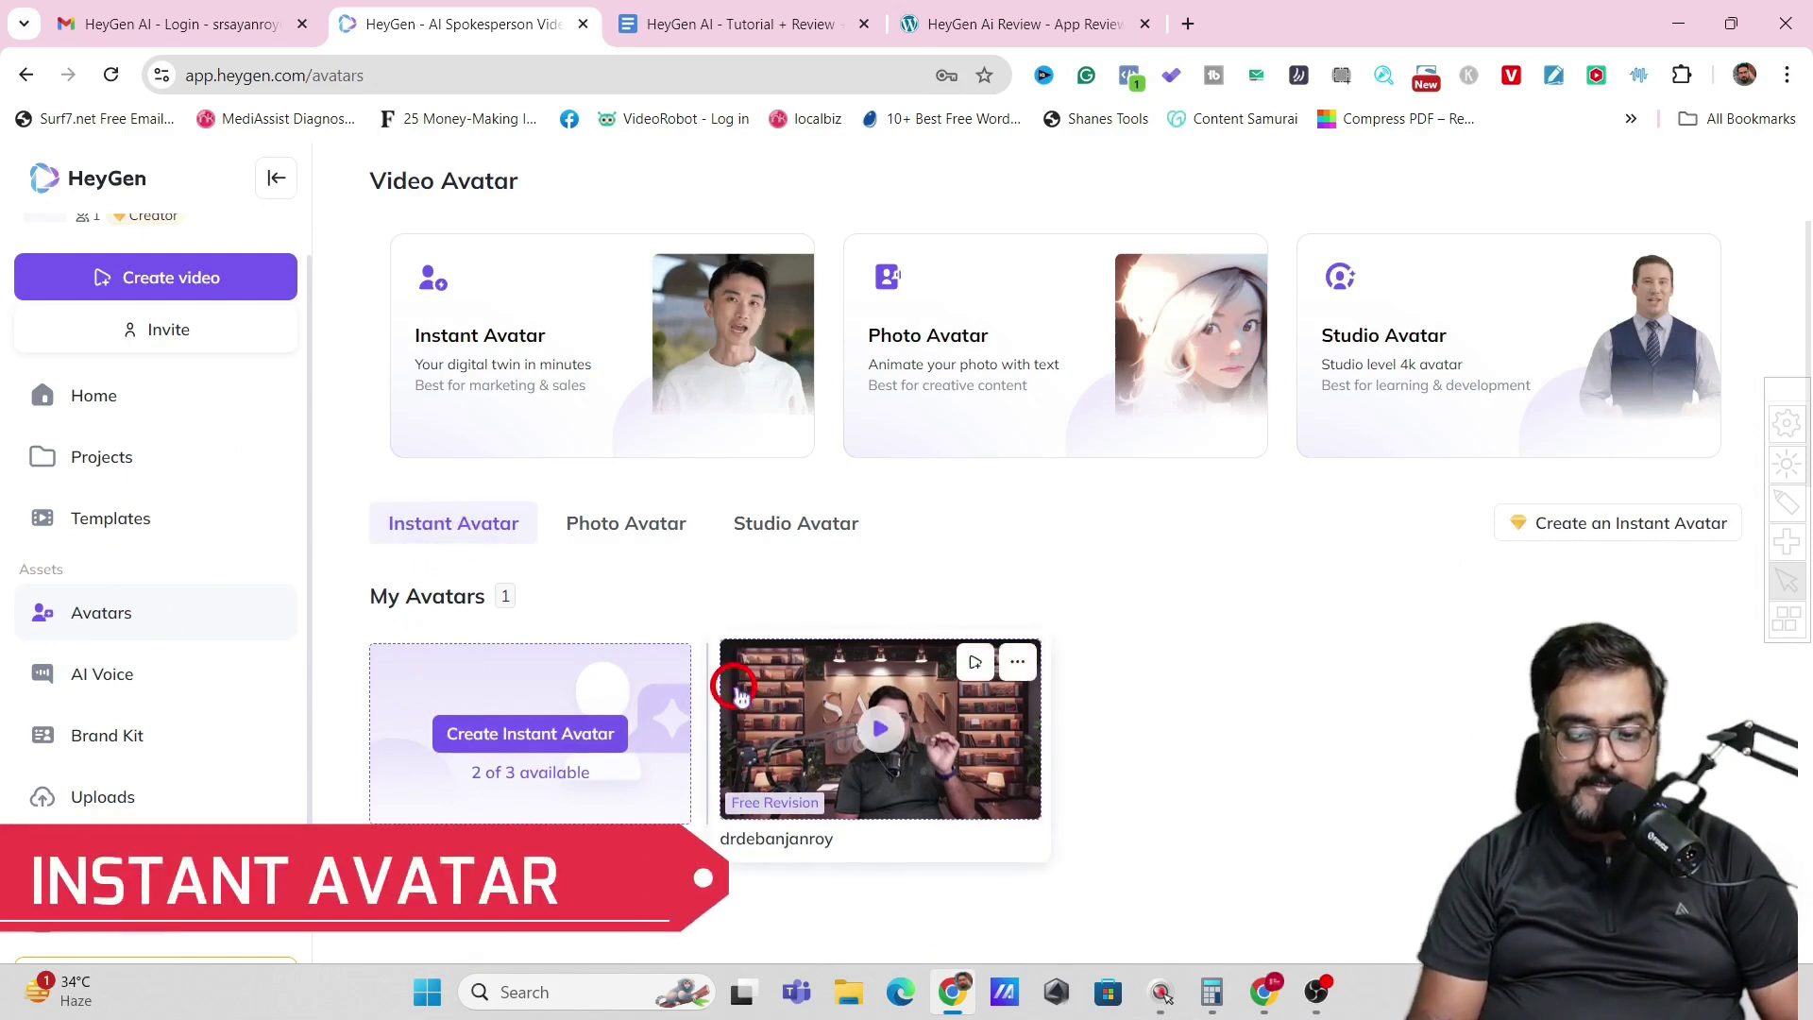
{"action": "left_click", "coordinate": [604, 524]}
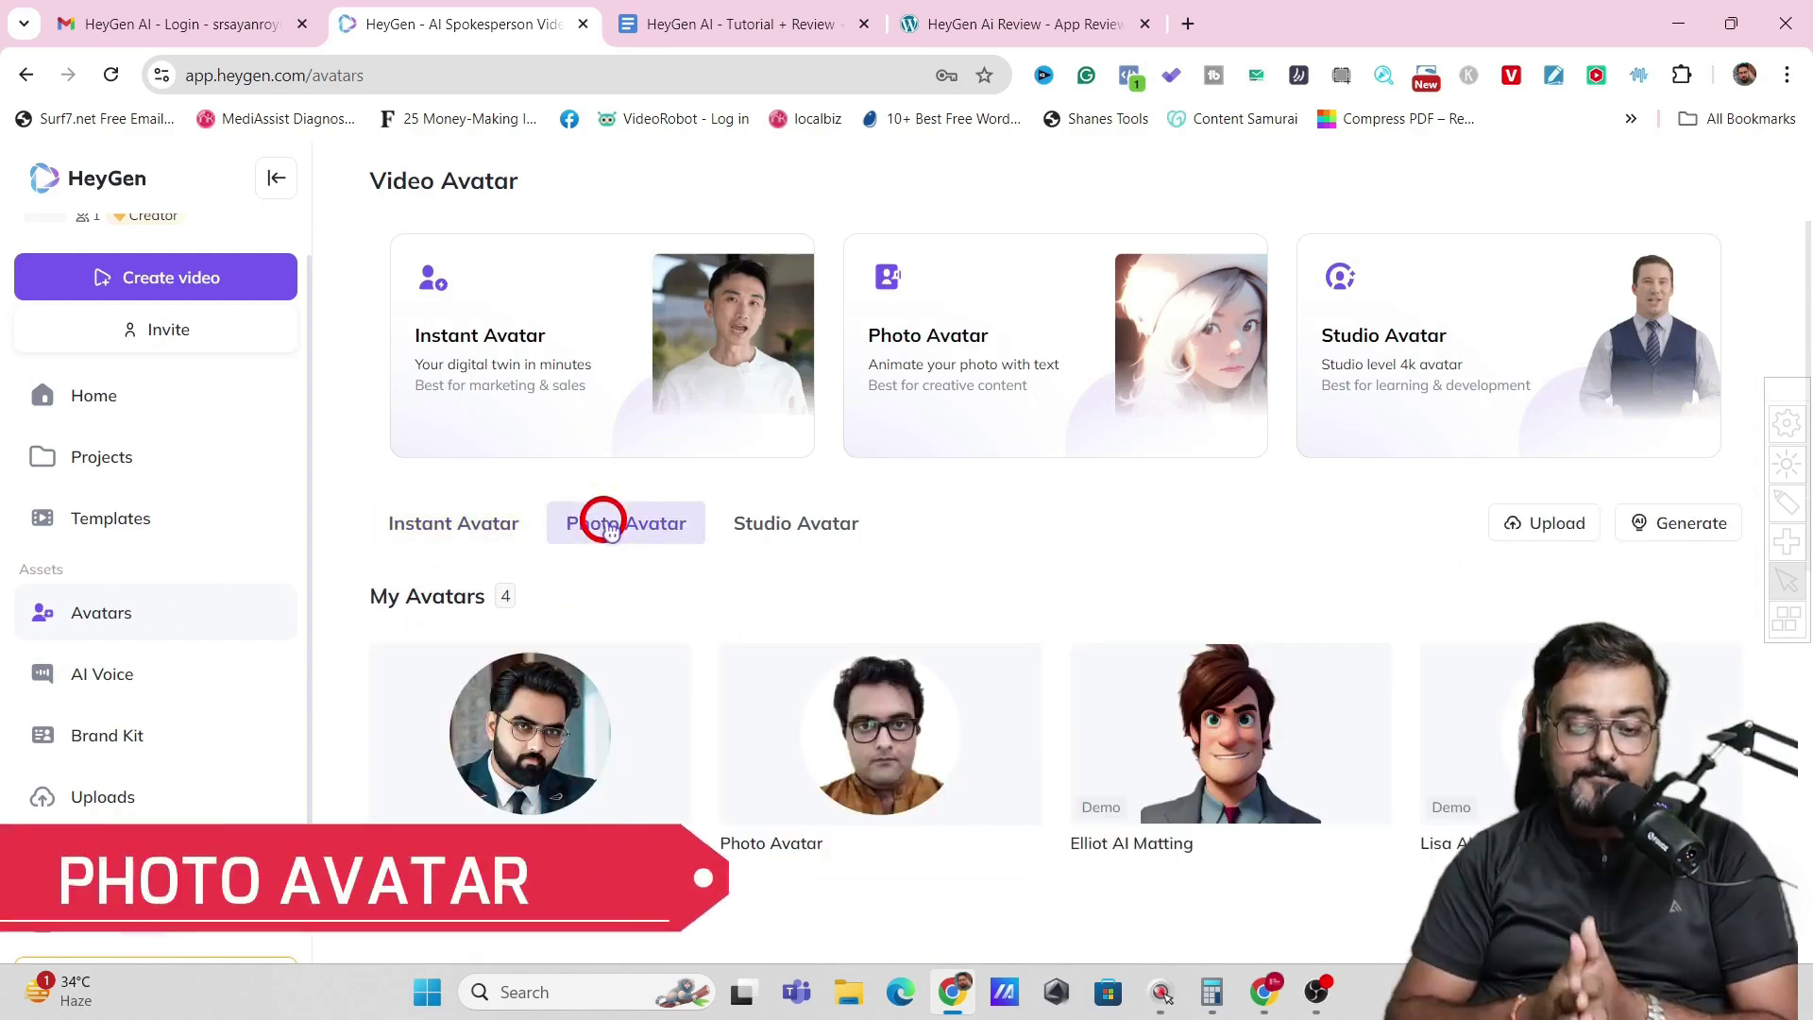
{"action": "mouse_move", "coordinate": [874, 732]}
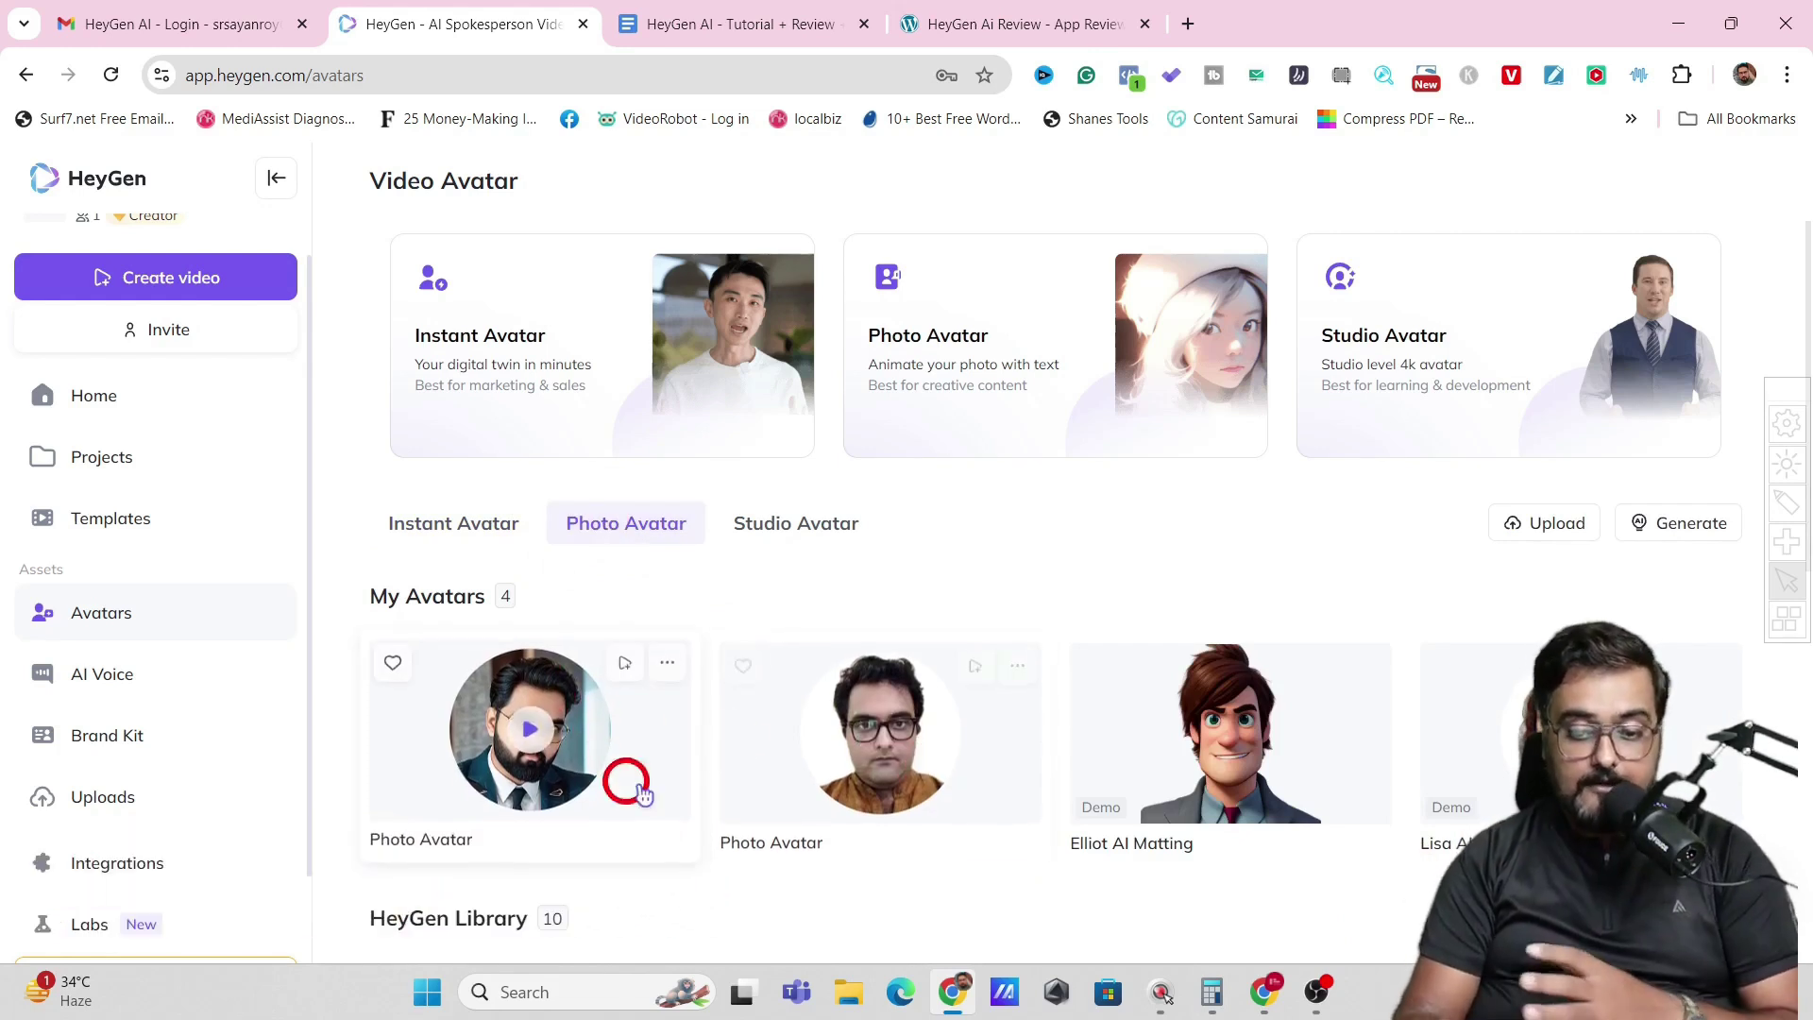
{"action": "left_click", "coordinate": [810, 525]}
{"action": "mouse_move", "coordinate": [592, 801]}
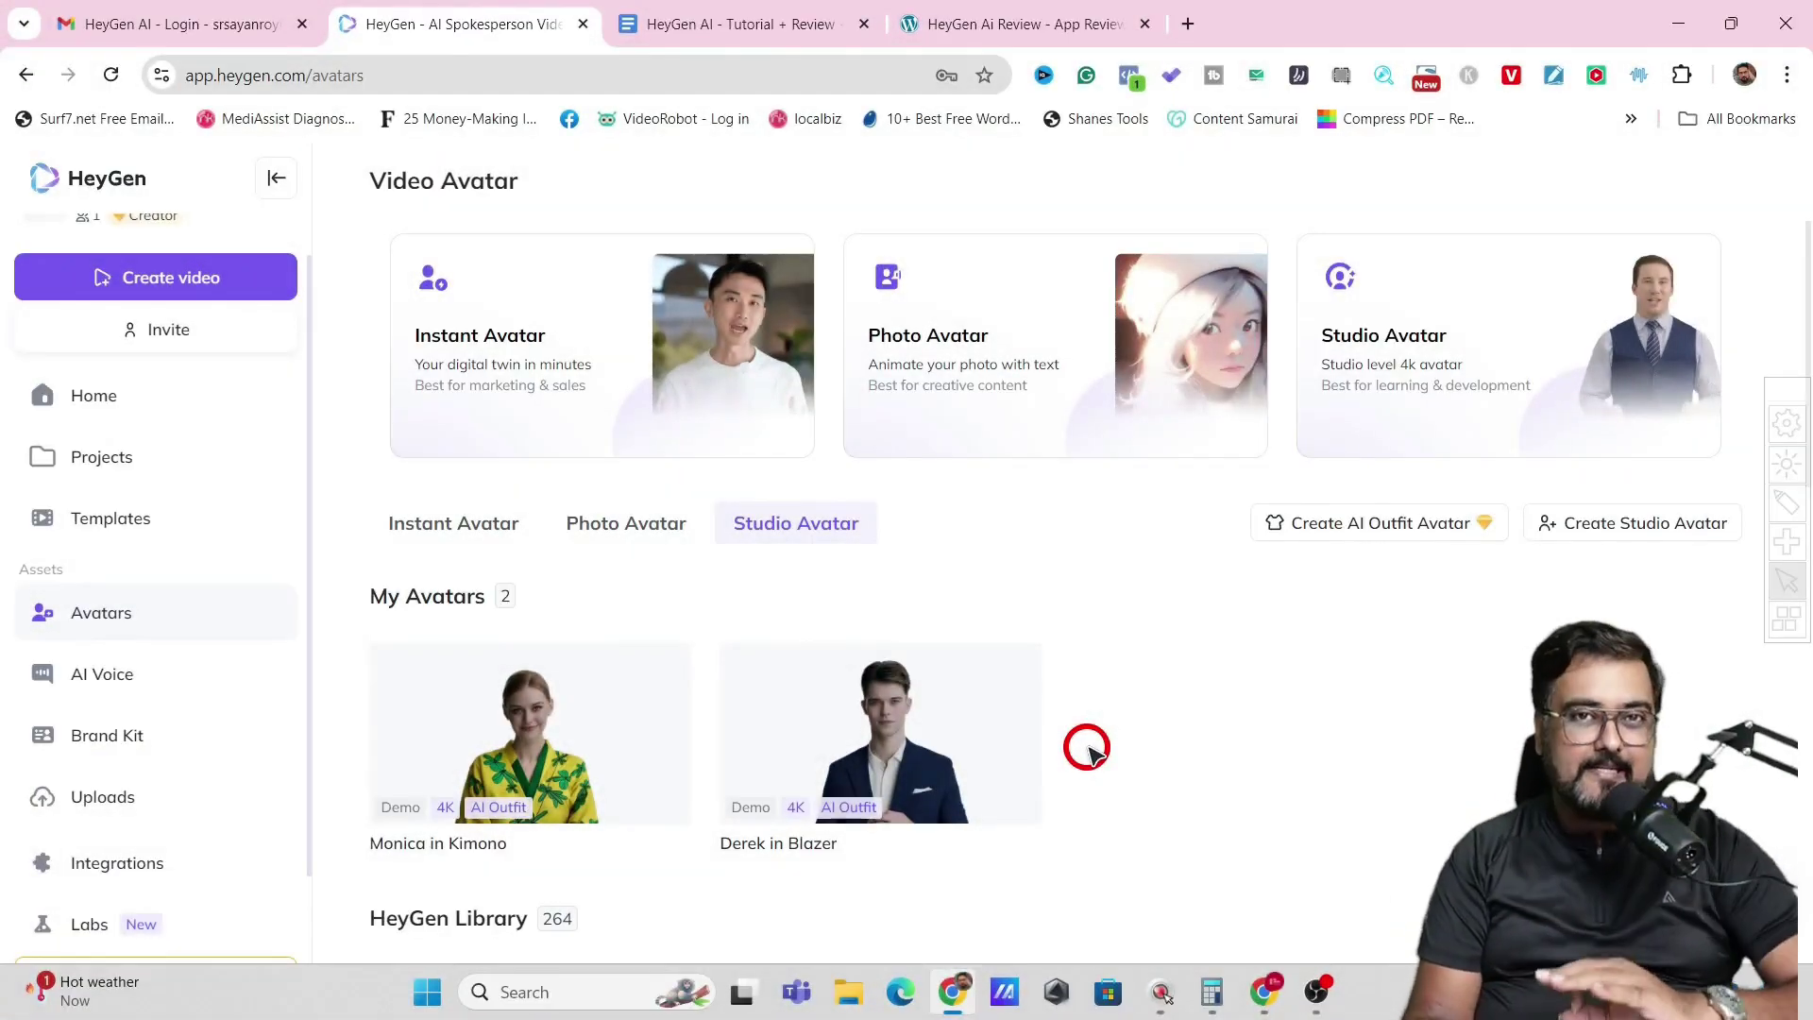
{"action": "left_click", "coordinate": [510, 535]}
Start the Create an Instant Avatar wizard.
{"action": "left_click", "coordinate": [777, 515]}
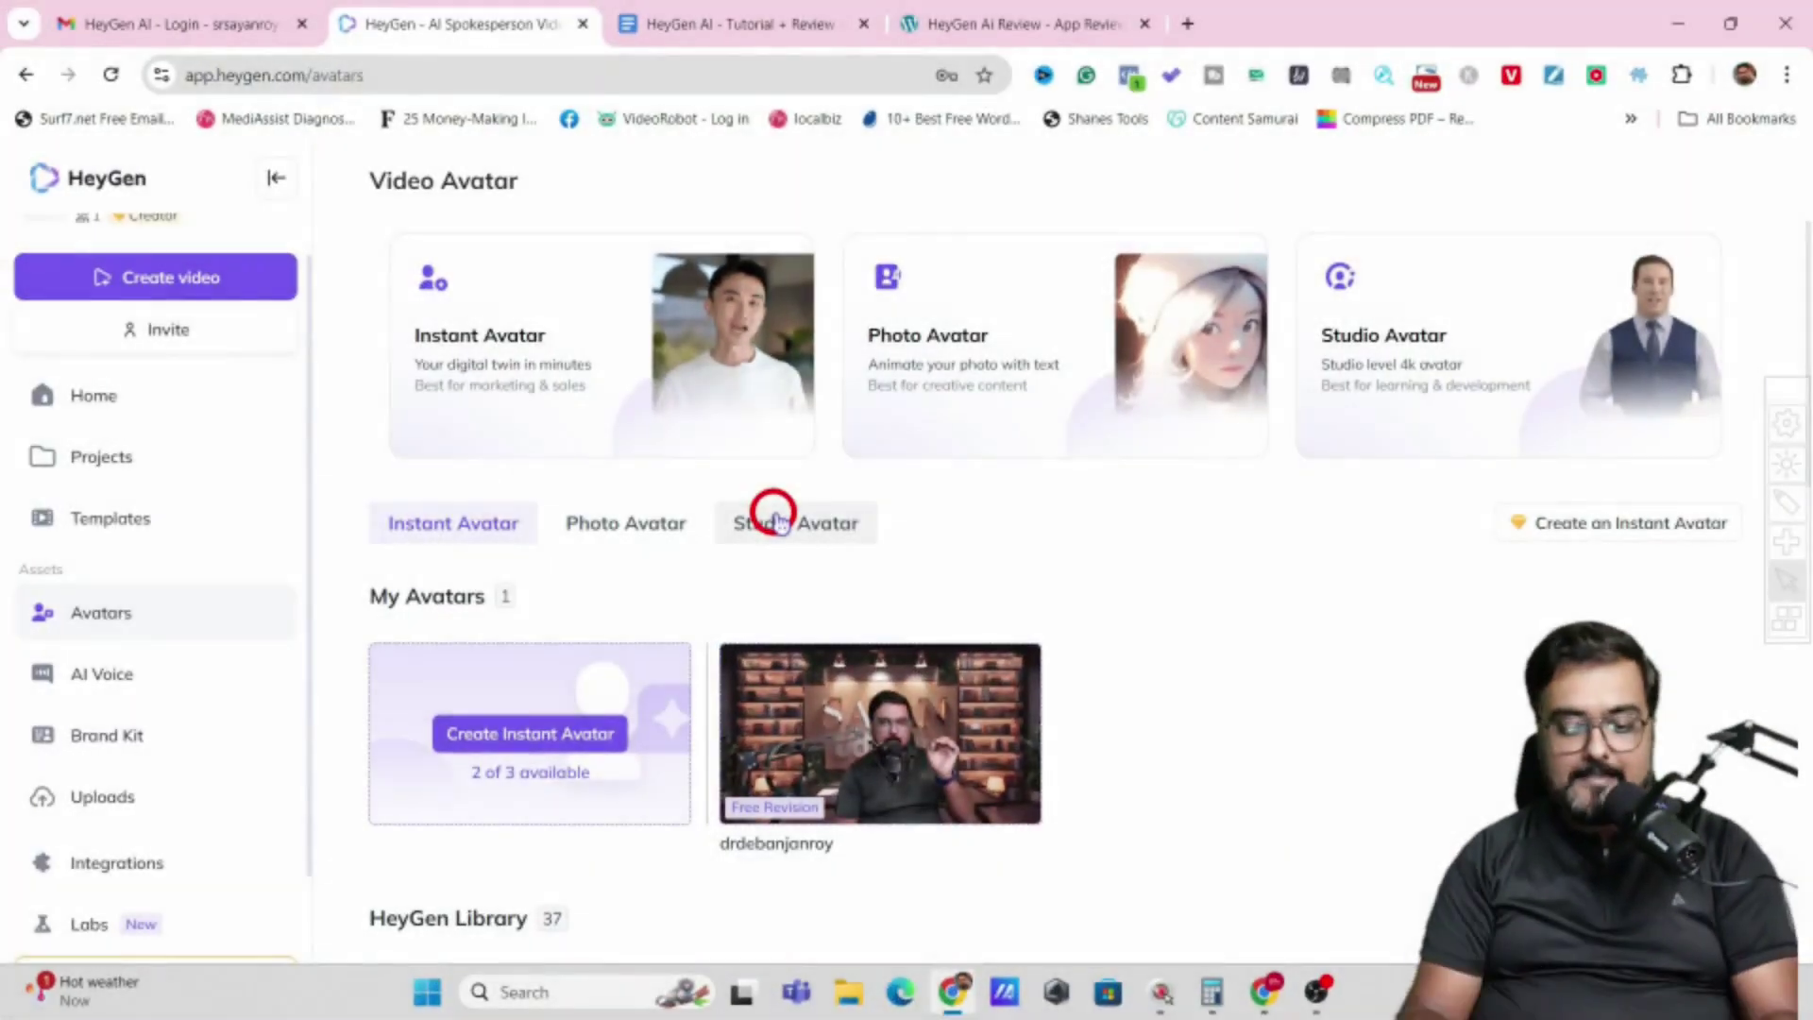
{"action": "mouse_move", "coordinate": [898, 759]}
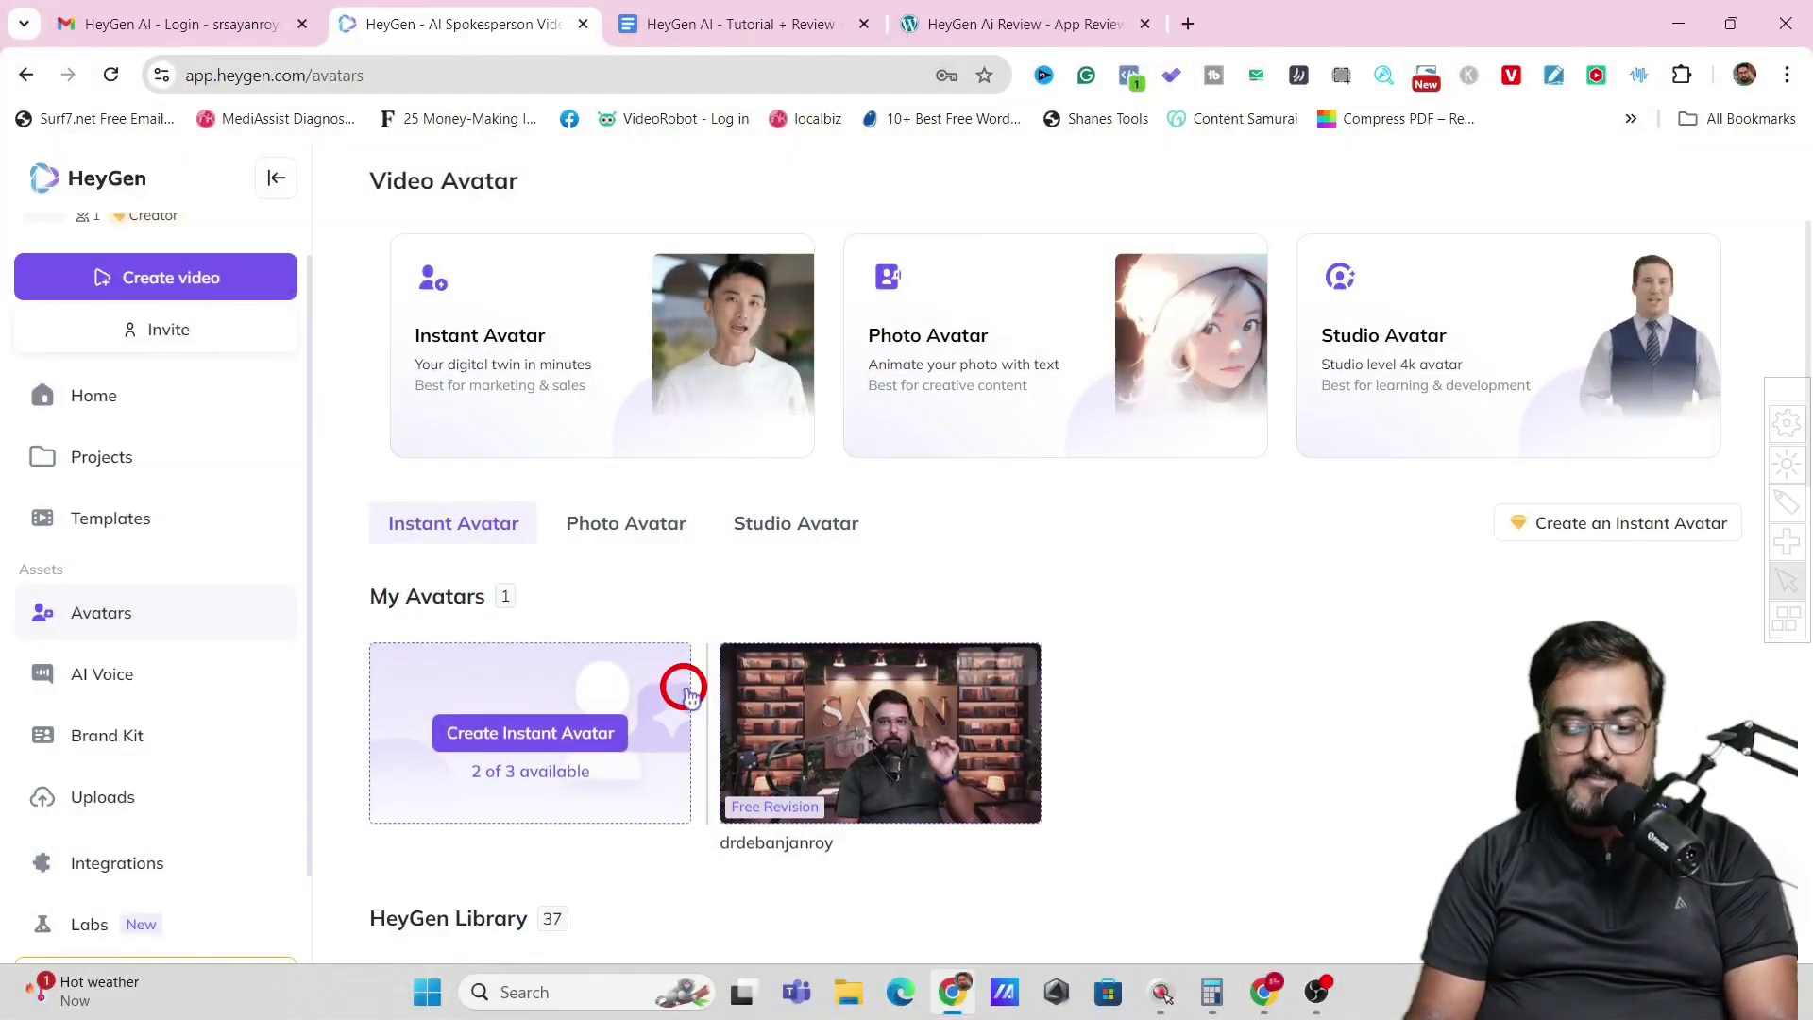
{"action": "left_click", "coordinate": [1557, 529]}
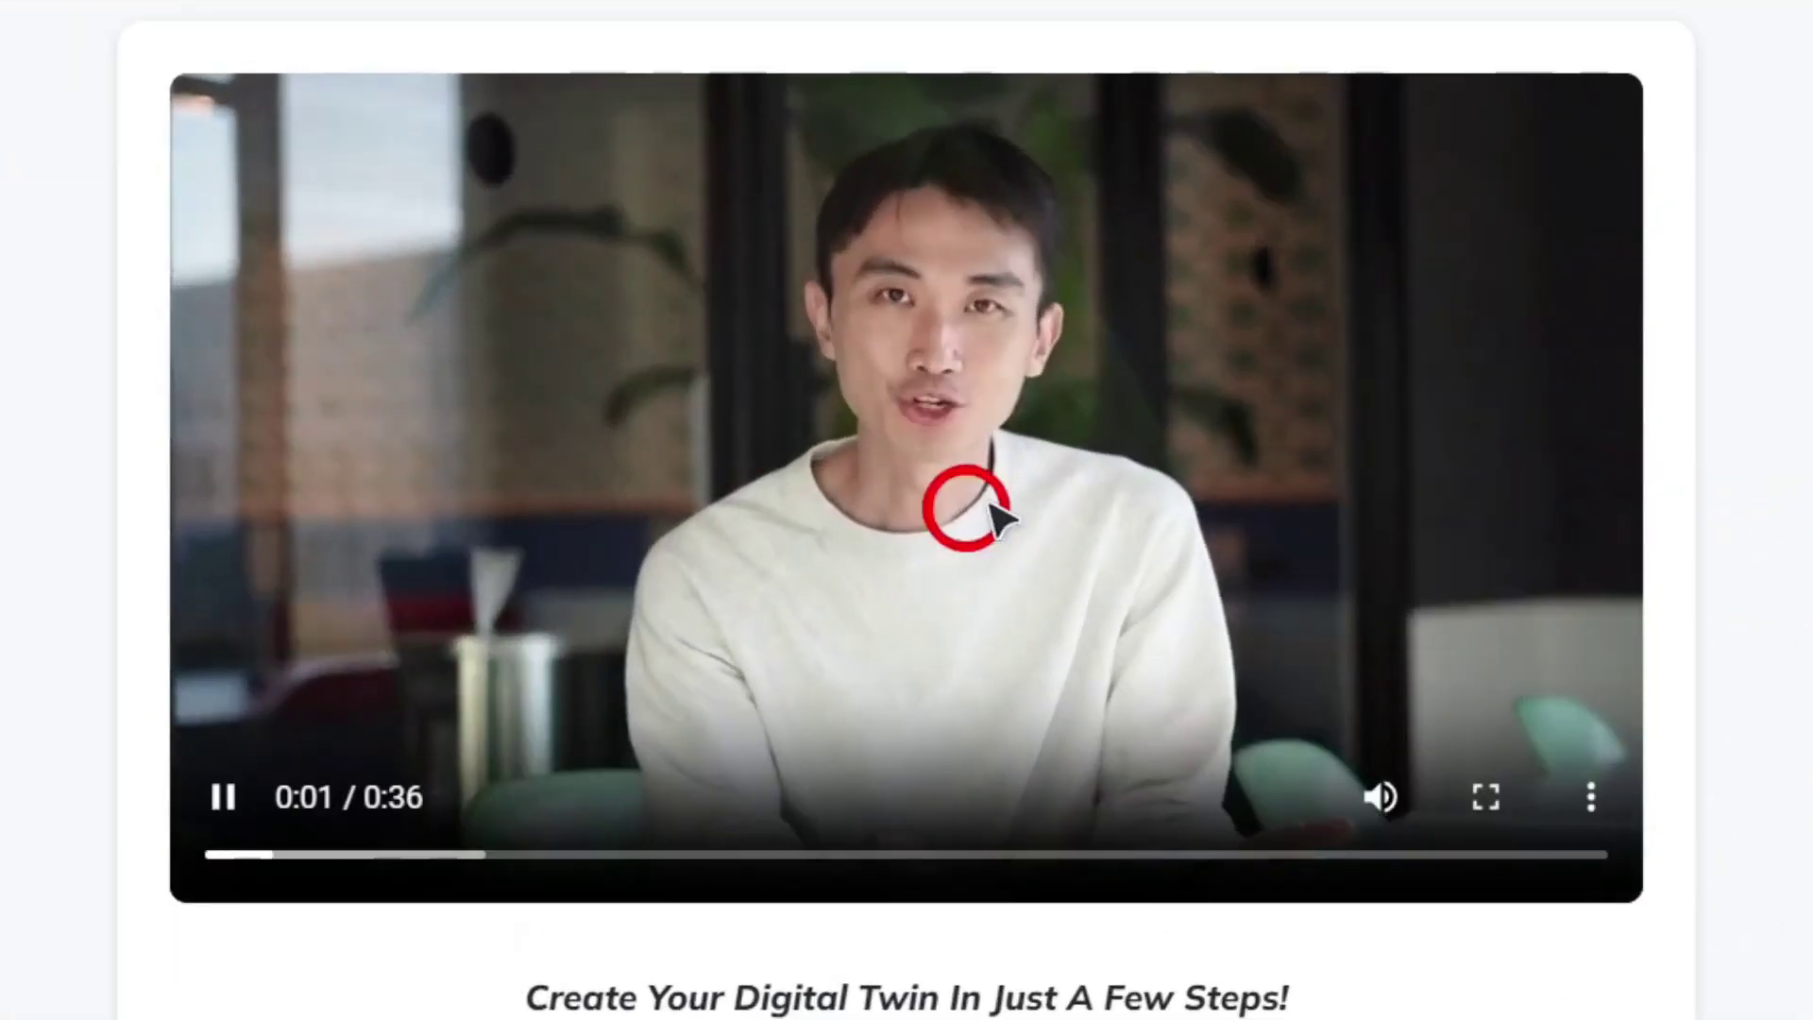
Pause the intro, choose the Motion style, read the text instructions, then exit the wizard.
{"action": "left_click", "coordinate": [212, 798]}
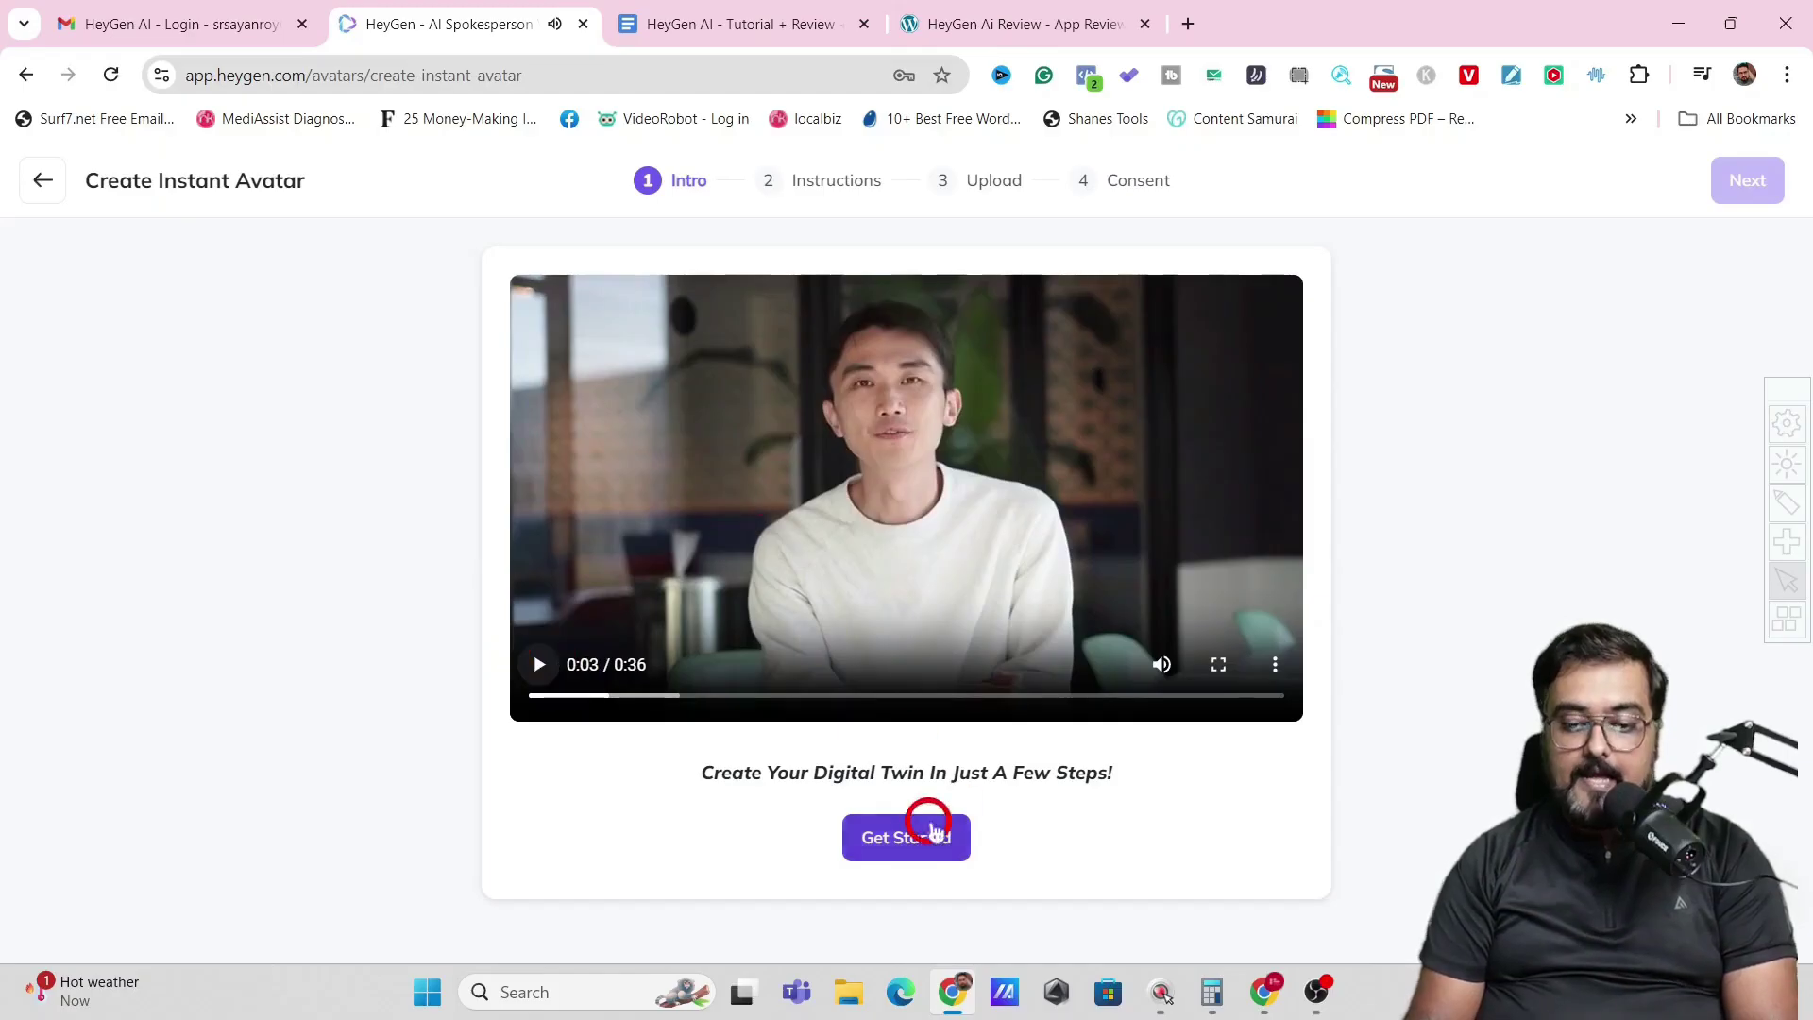
{"action": "left_click", "coordinate": [902, 839]}
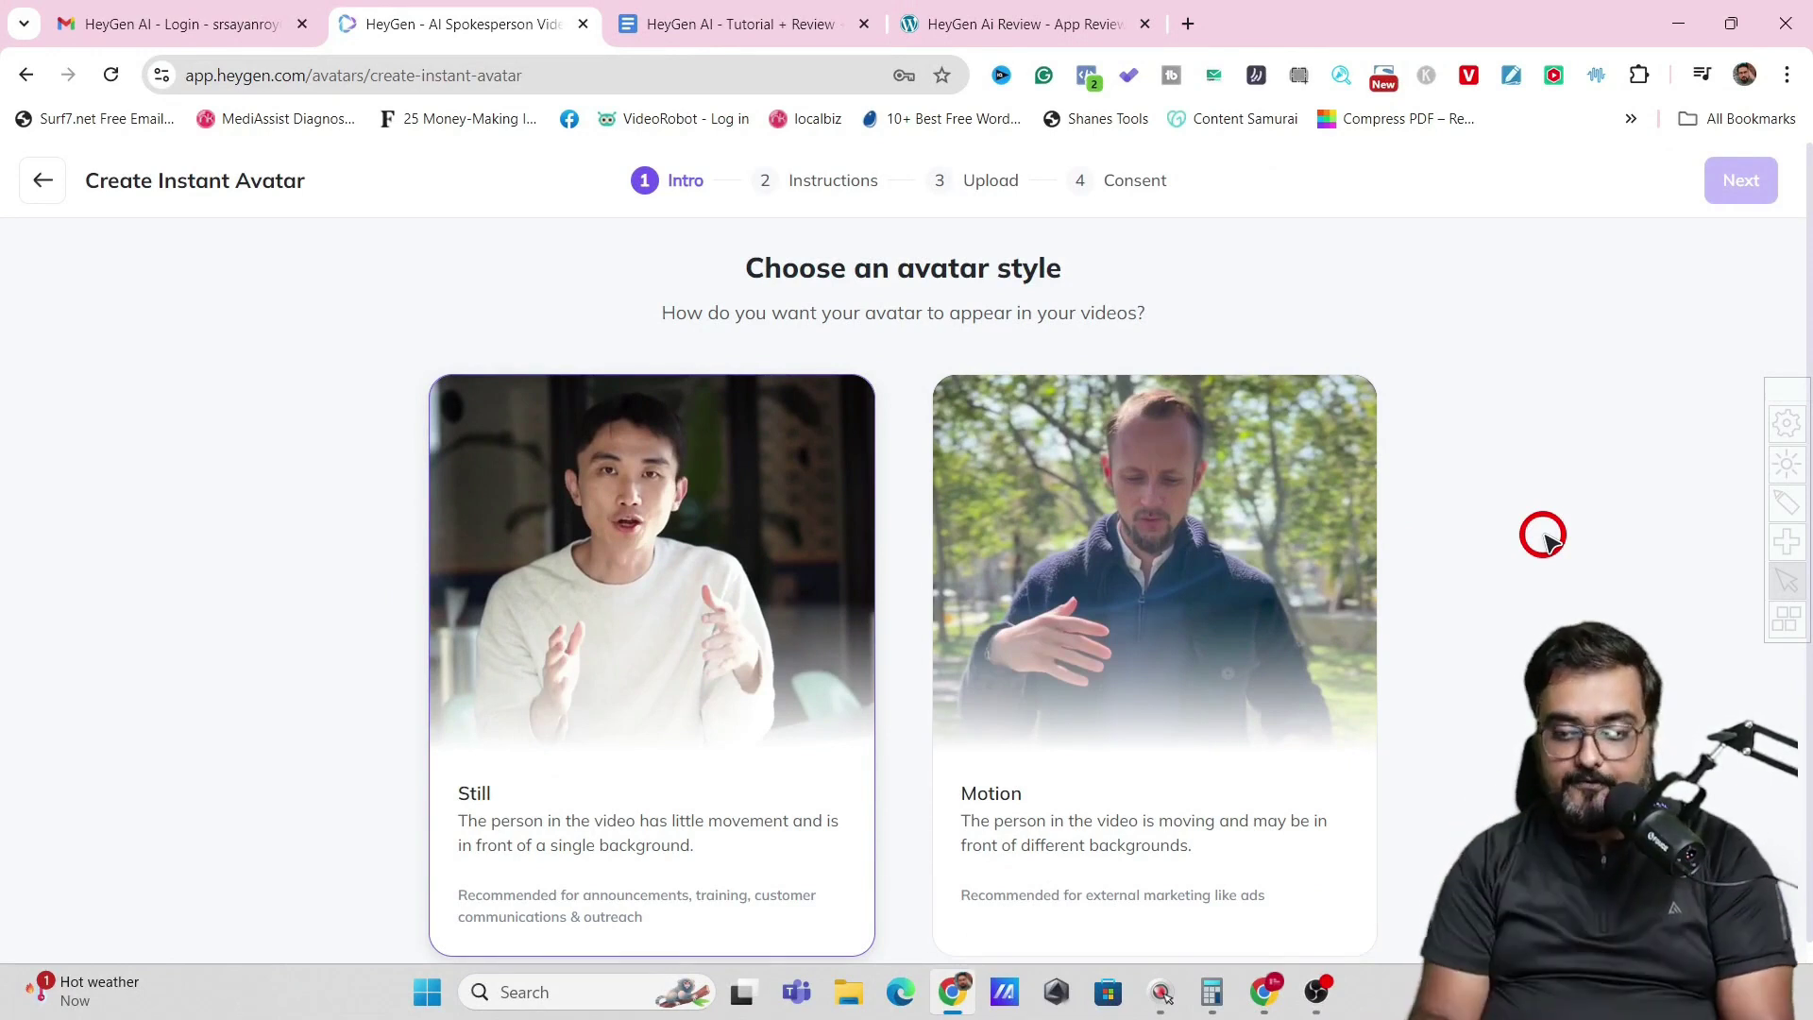
{"action": "left_click", "coordinate": [1226, 465]}
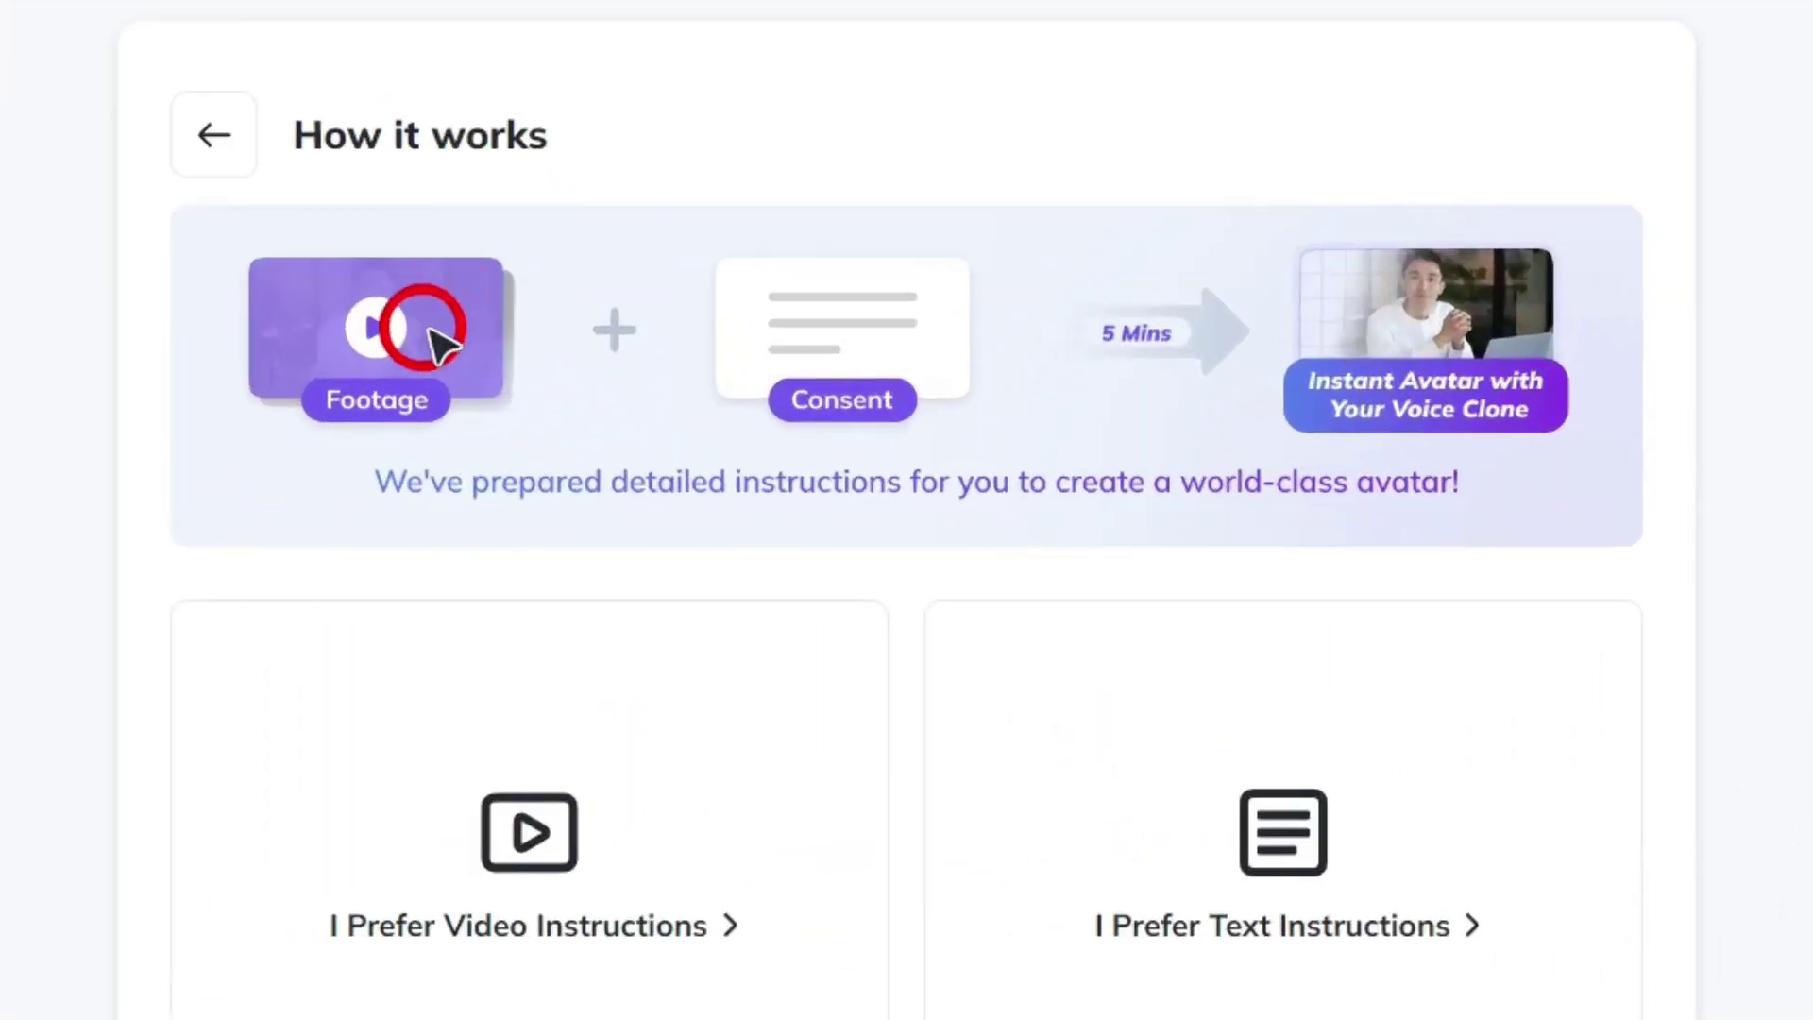
{"action": "left_click", "coordinate": [1308, 912]}
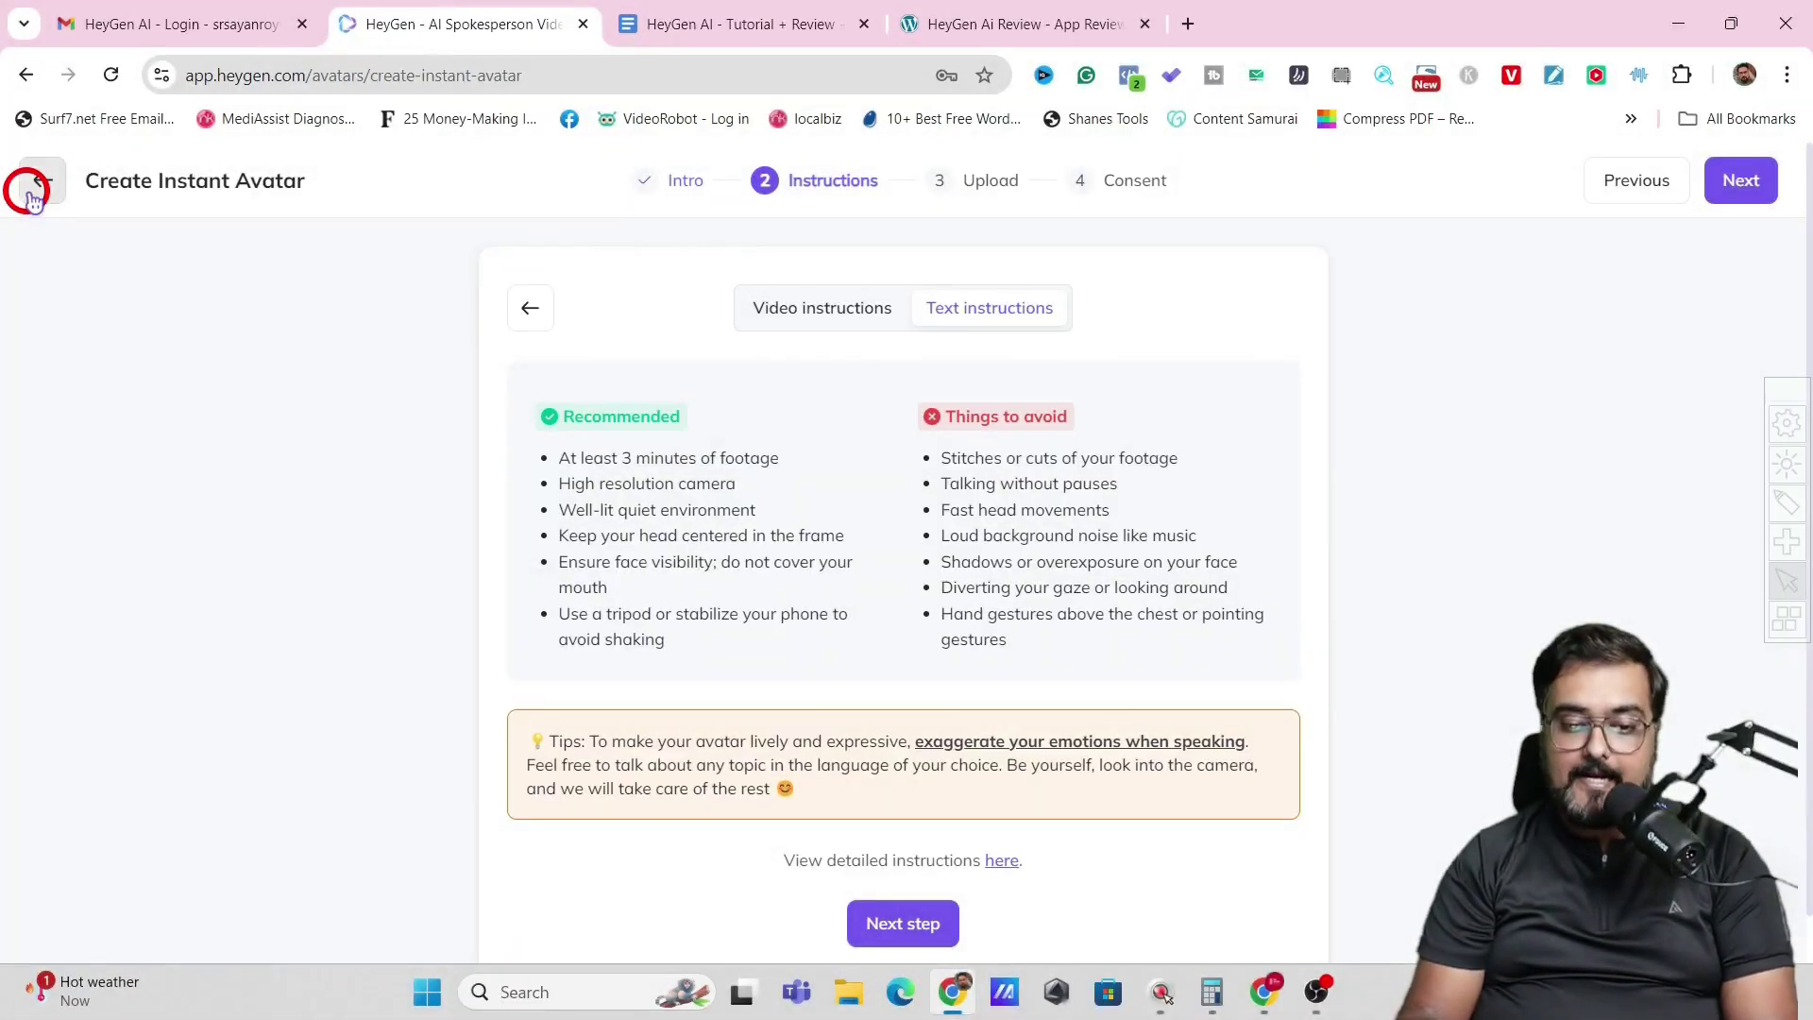
{"action": "left_click", "coordinate": [33, 198]}
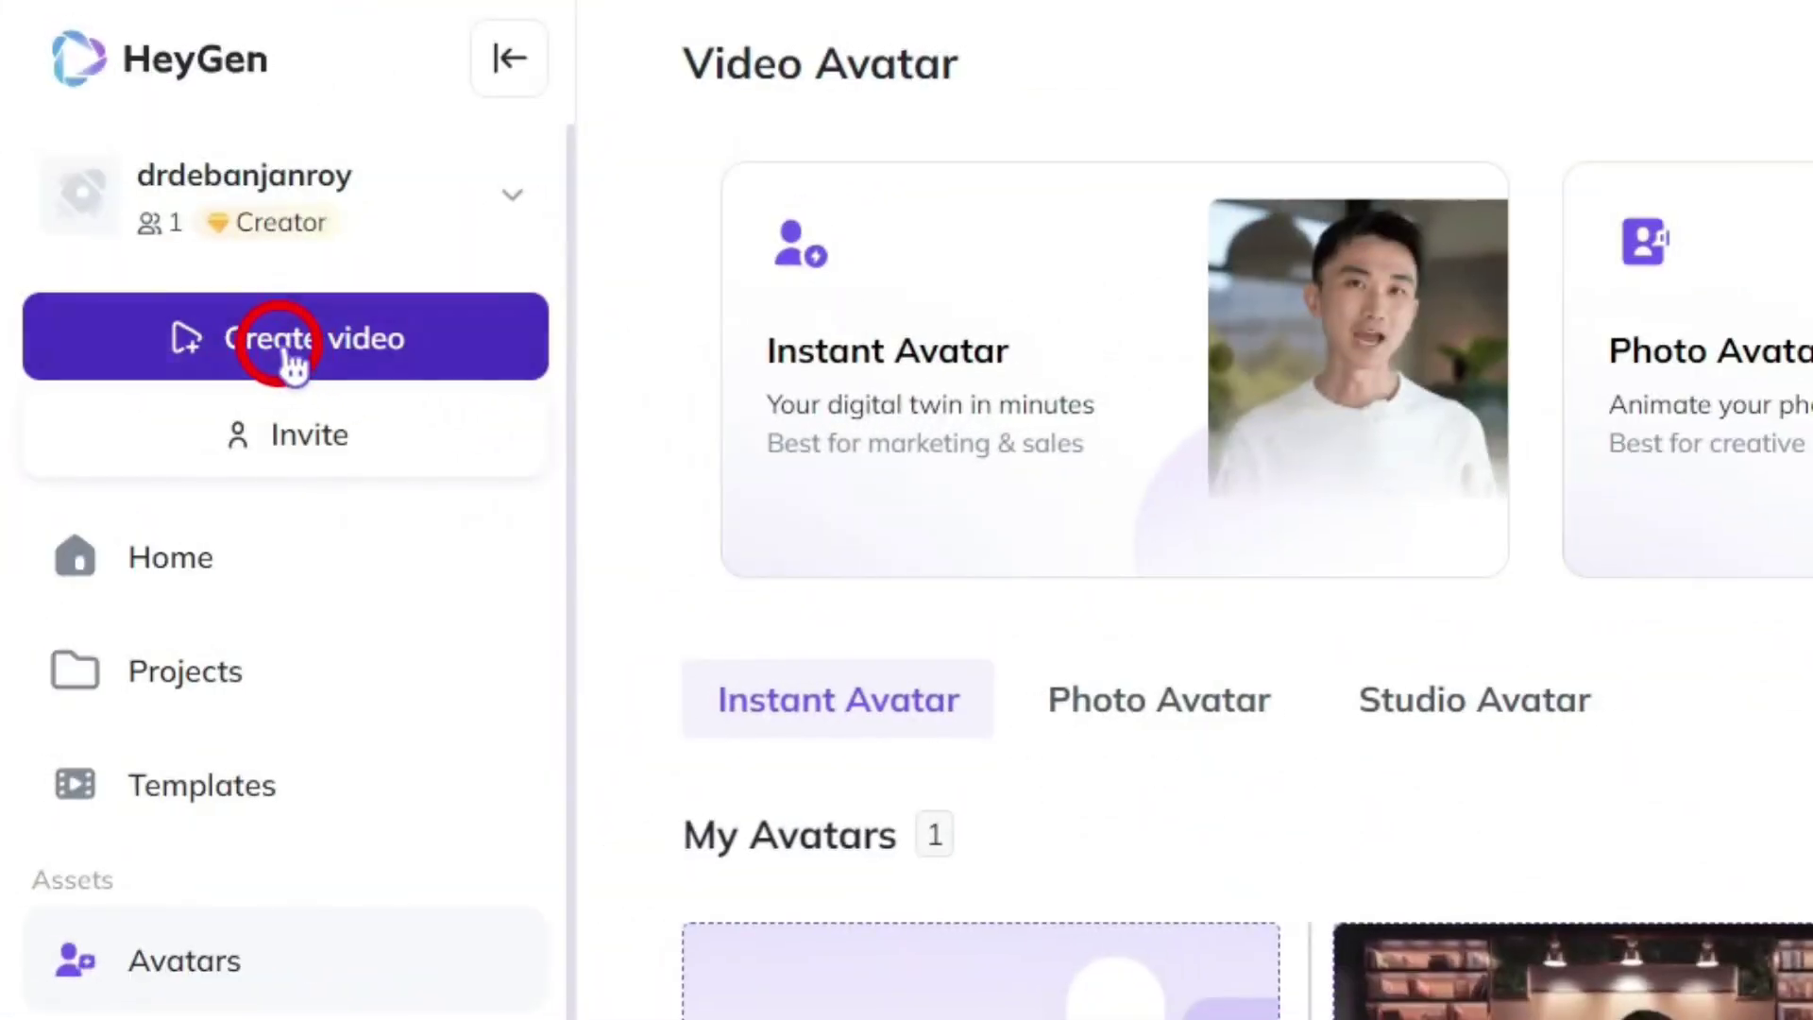
Open a new video and try ScriptGen AI's Topic form, then its URL Input form.
{"action": "left_click", "coordinate": [288, 355]}
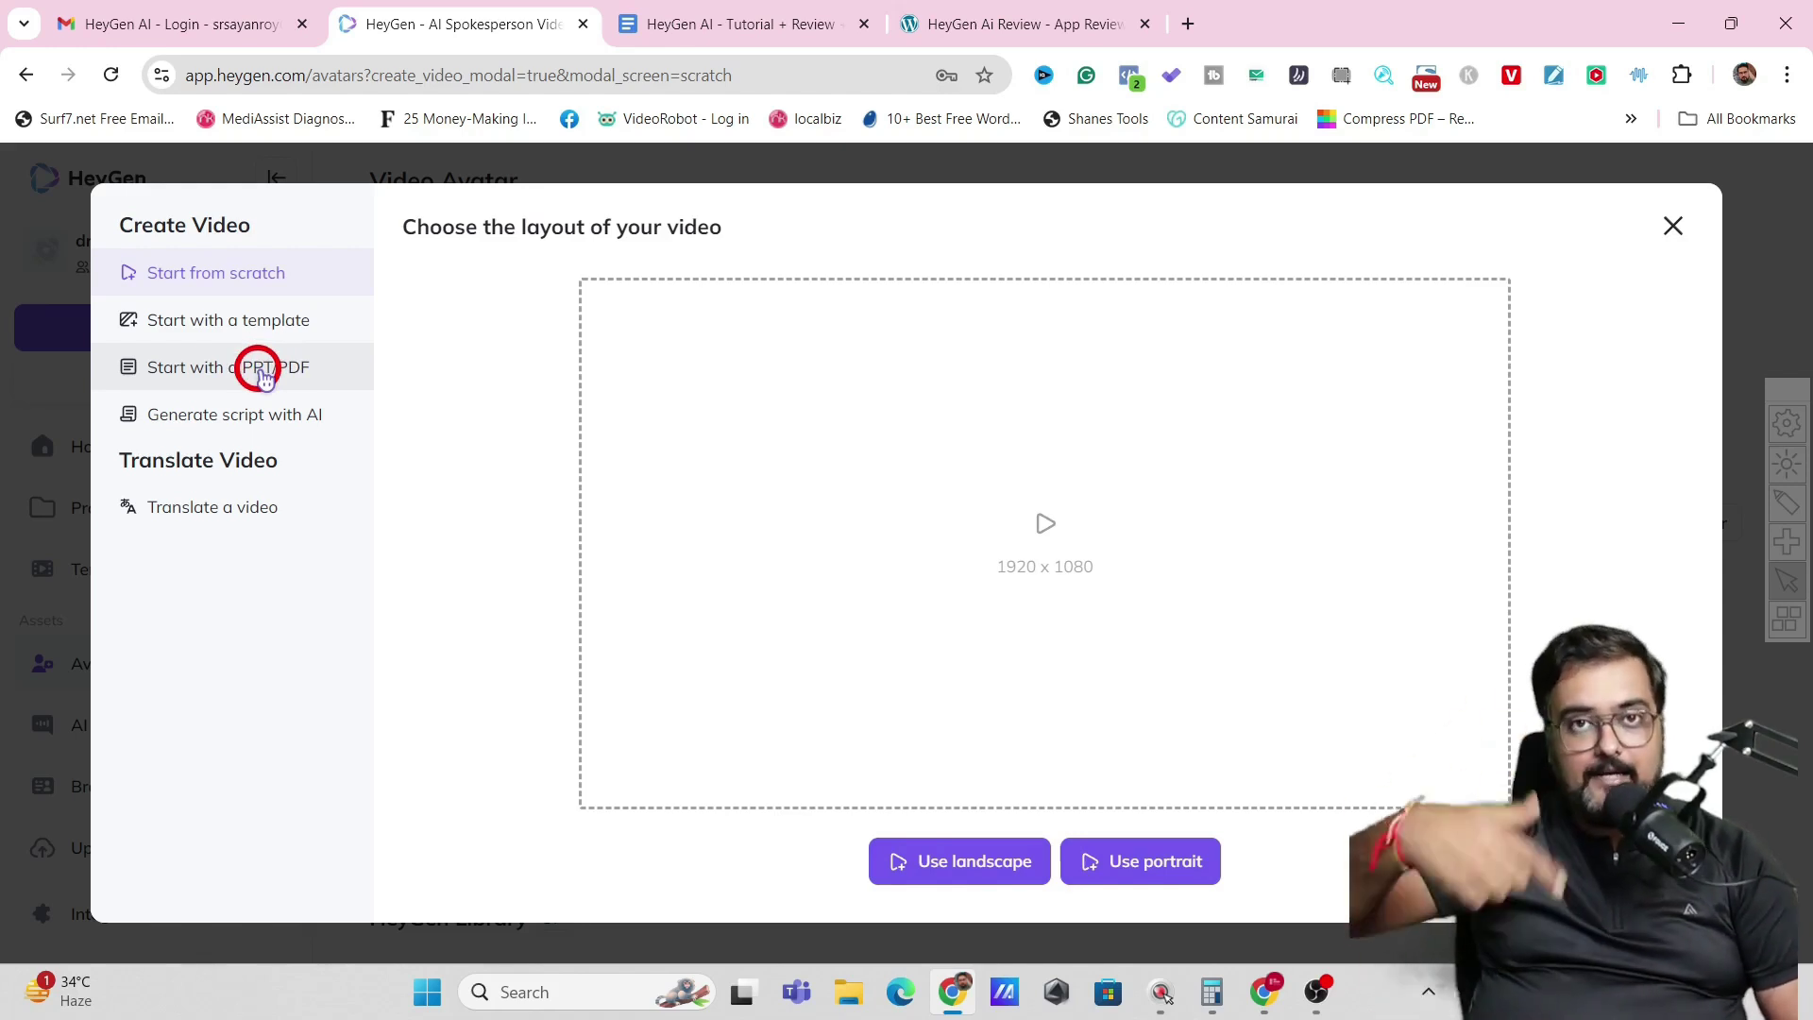
{"action": "left_click", "coordinate": [182, 413]}
{"action": "left_click", "coordinate": [494, 382]}
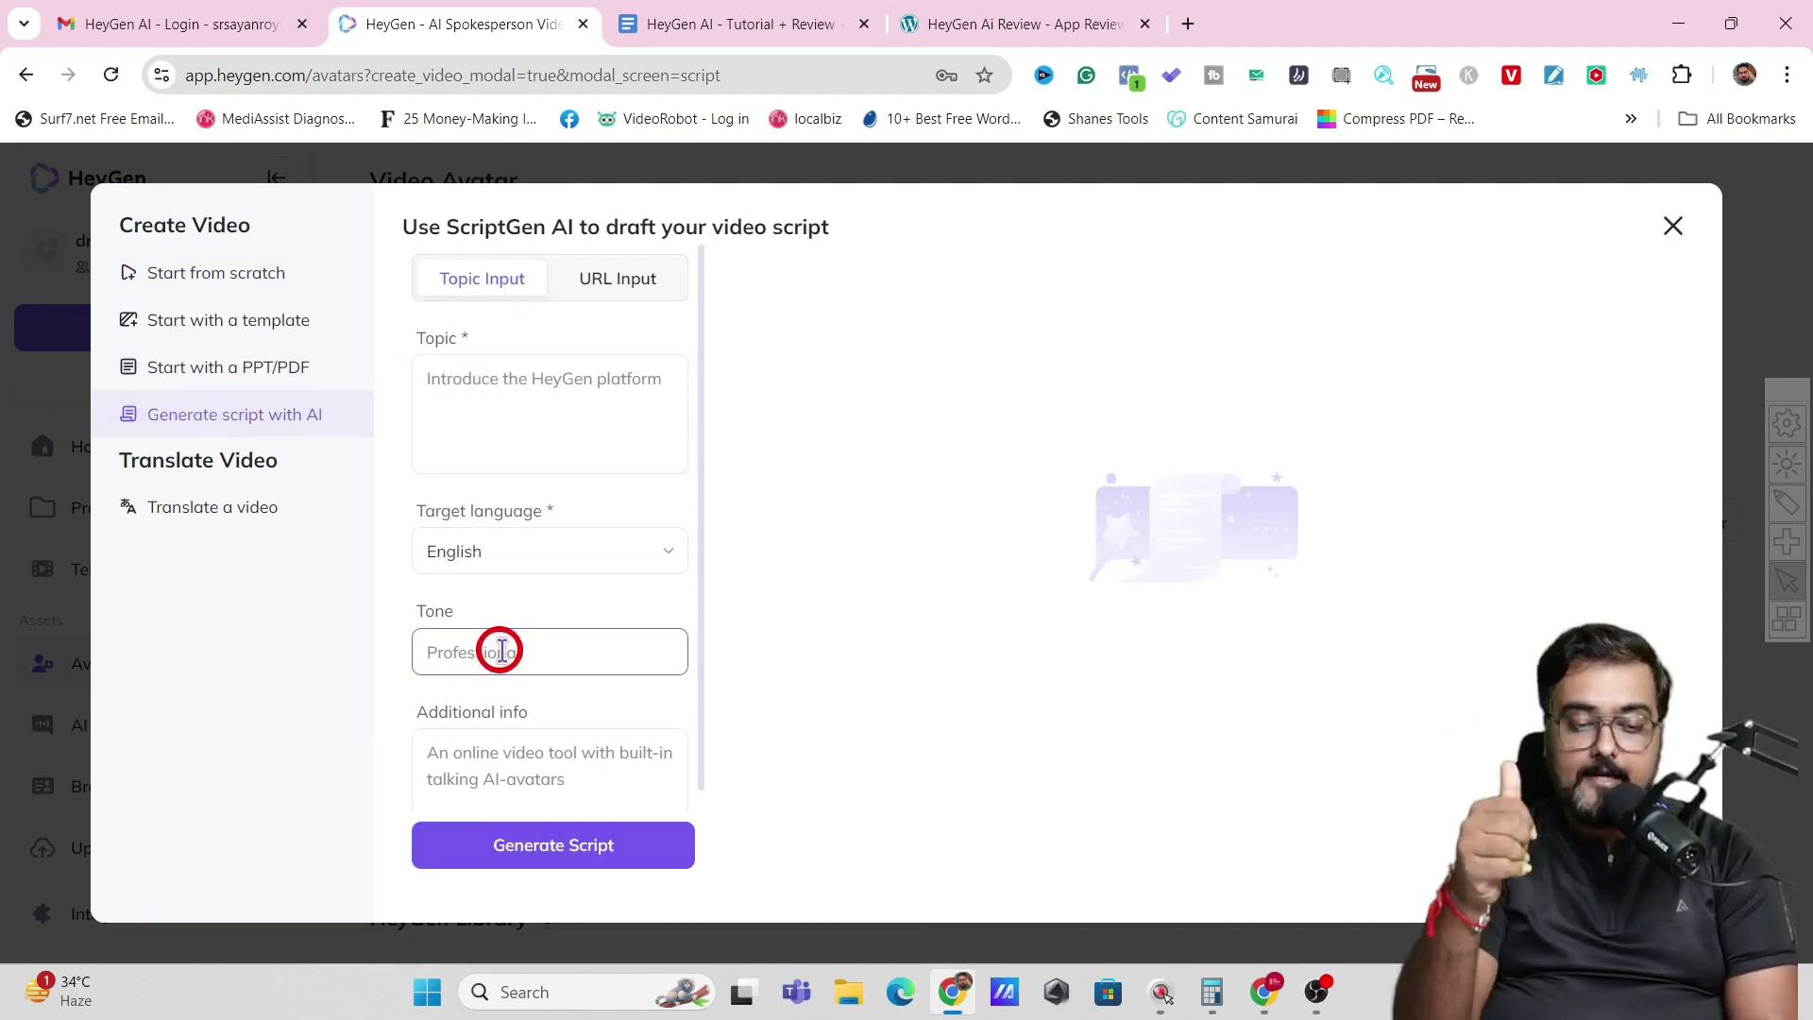
{"action": "left_click", "coordinate": [614, 274]}
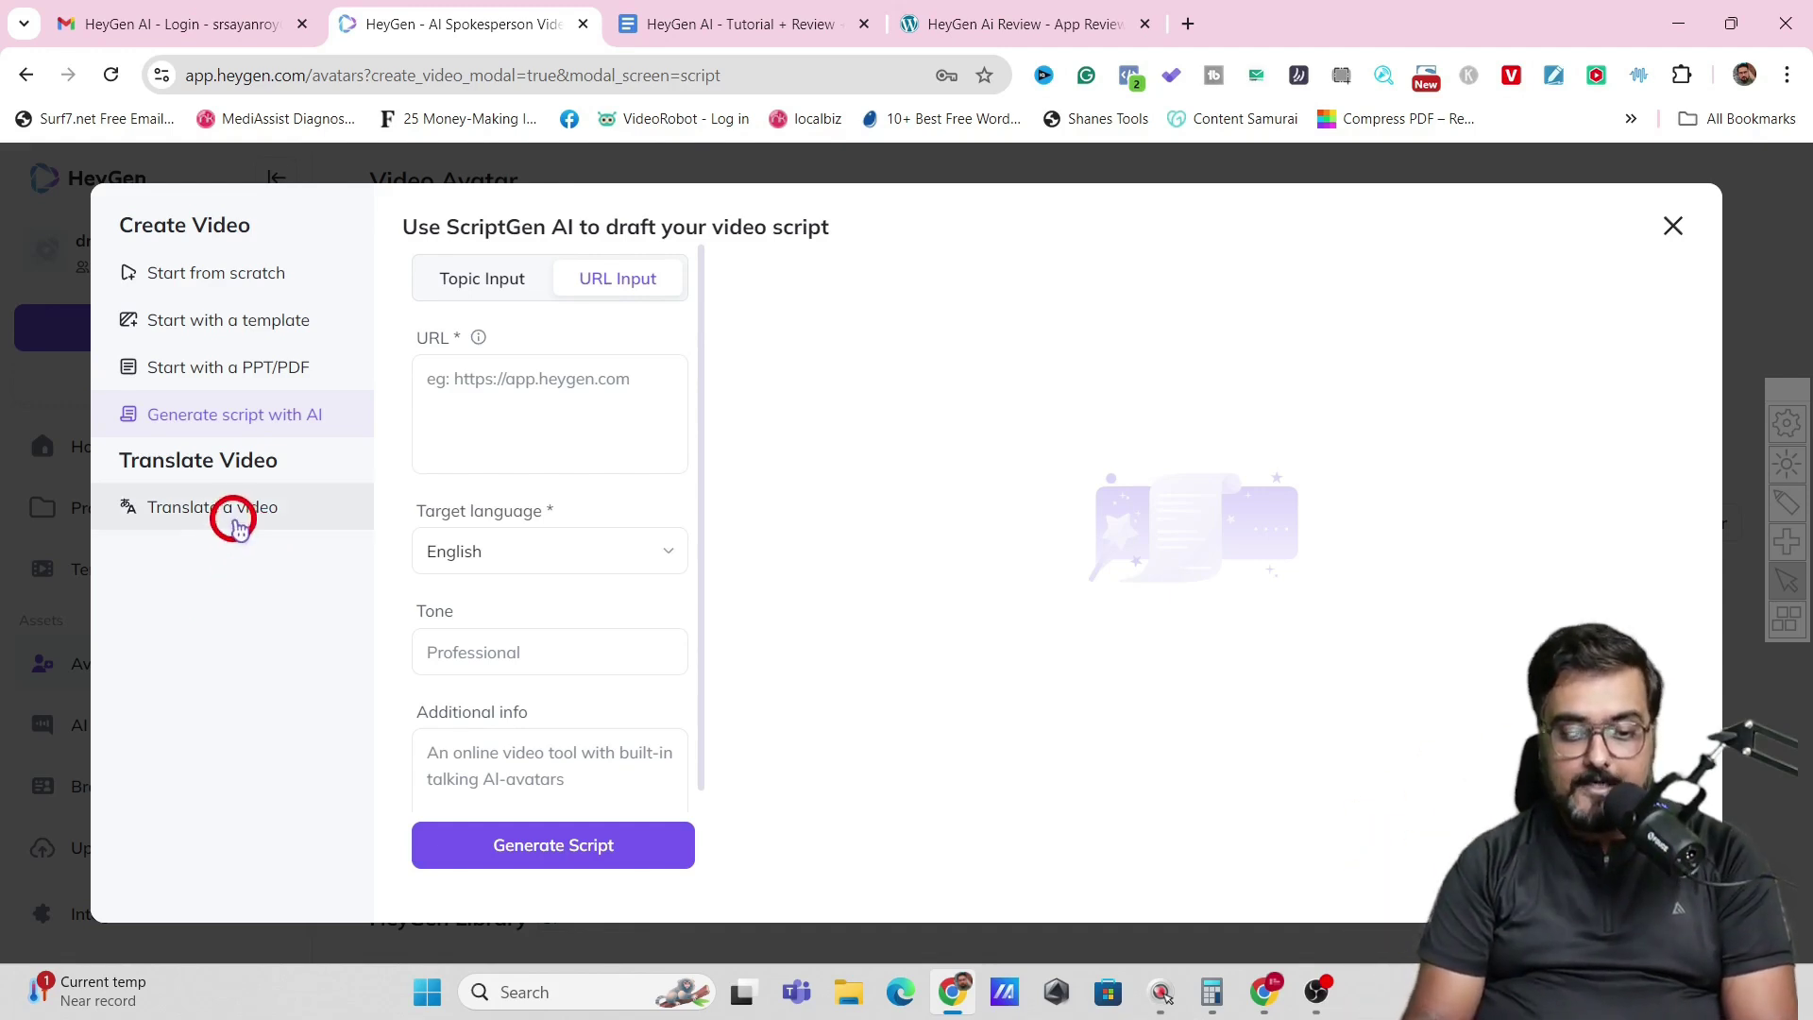
{"action": "left_click", "coordinate": [230, 274]}
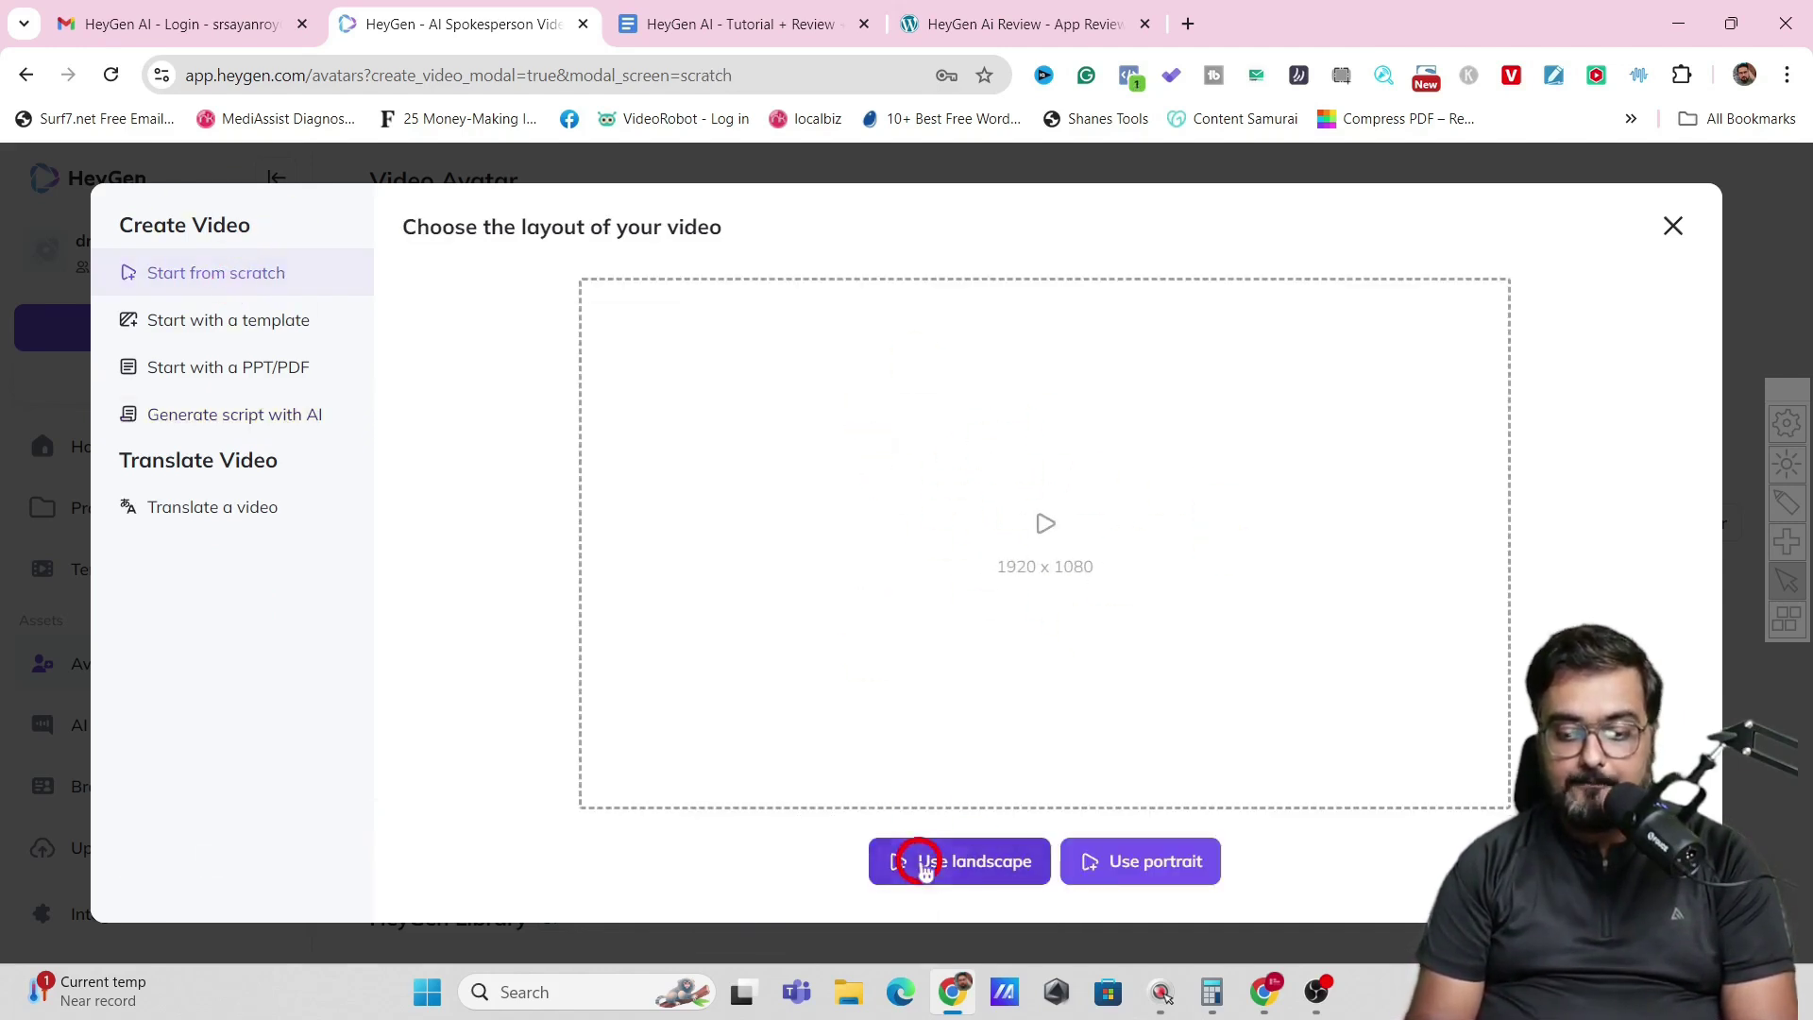
Create a blank landscape video and view the editor's template options.
{"action": "left_click", "coordinate": [959, 870]}
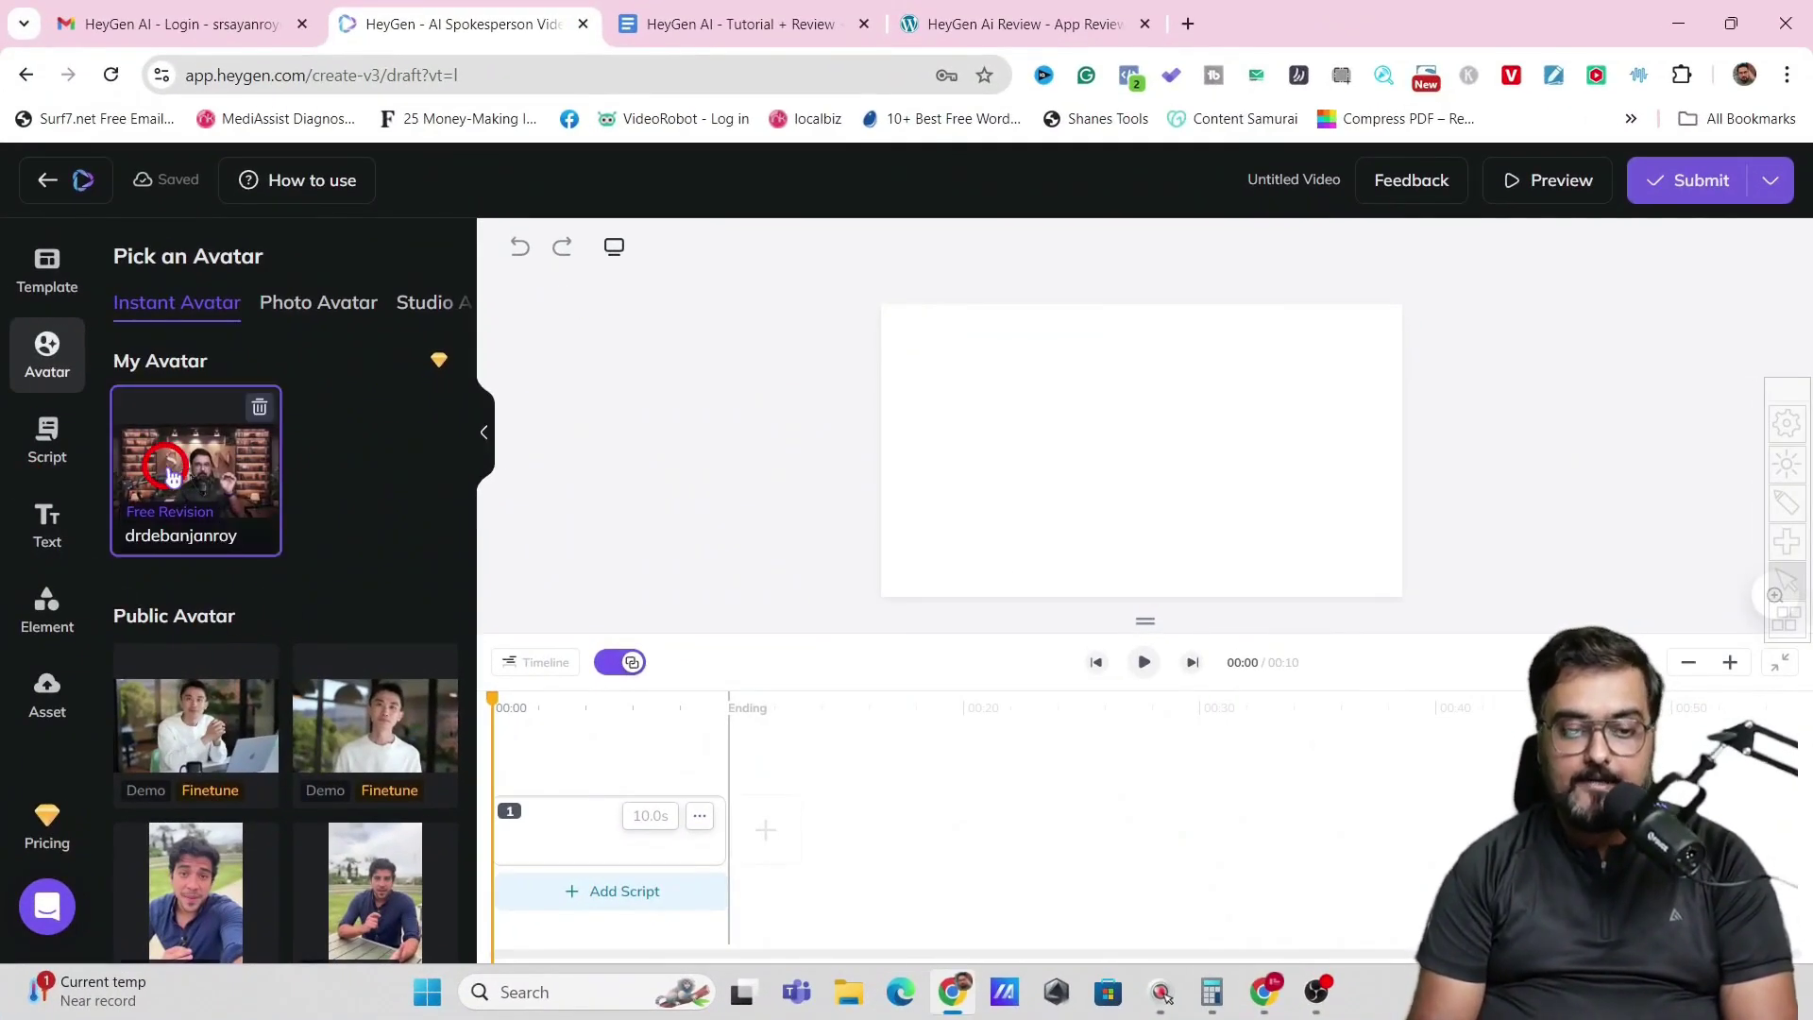
{"action": "left_click", "coordinate": [49, 267]}
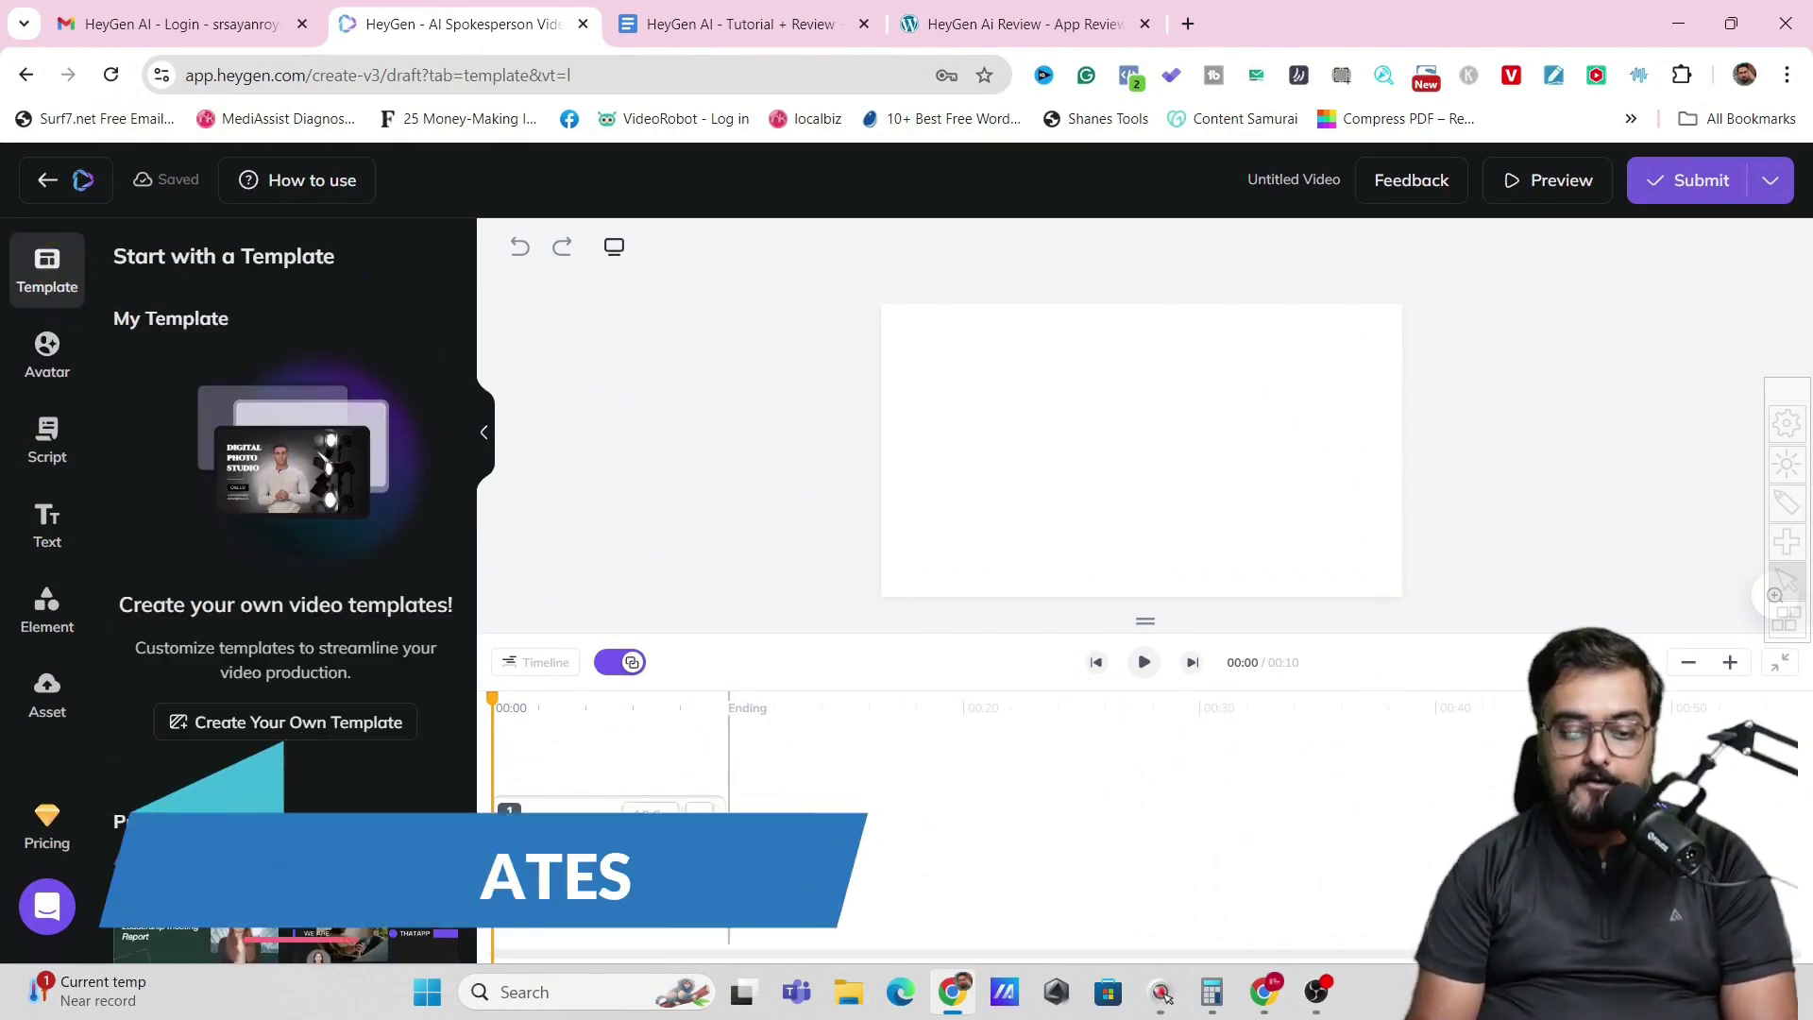
Cycle through the Avatar, Script, Text, Element and Asset panels, ending on Avatar.
{"action": "left_click", "coordinate": [49, 347]}
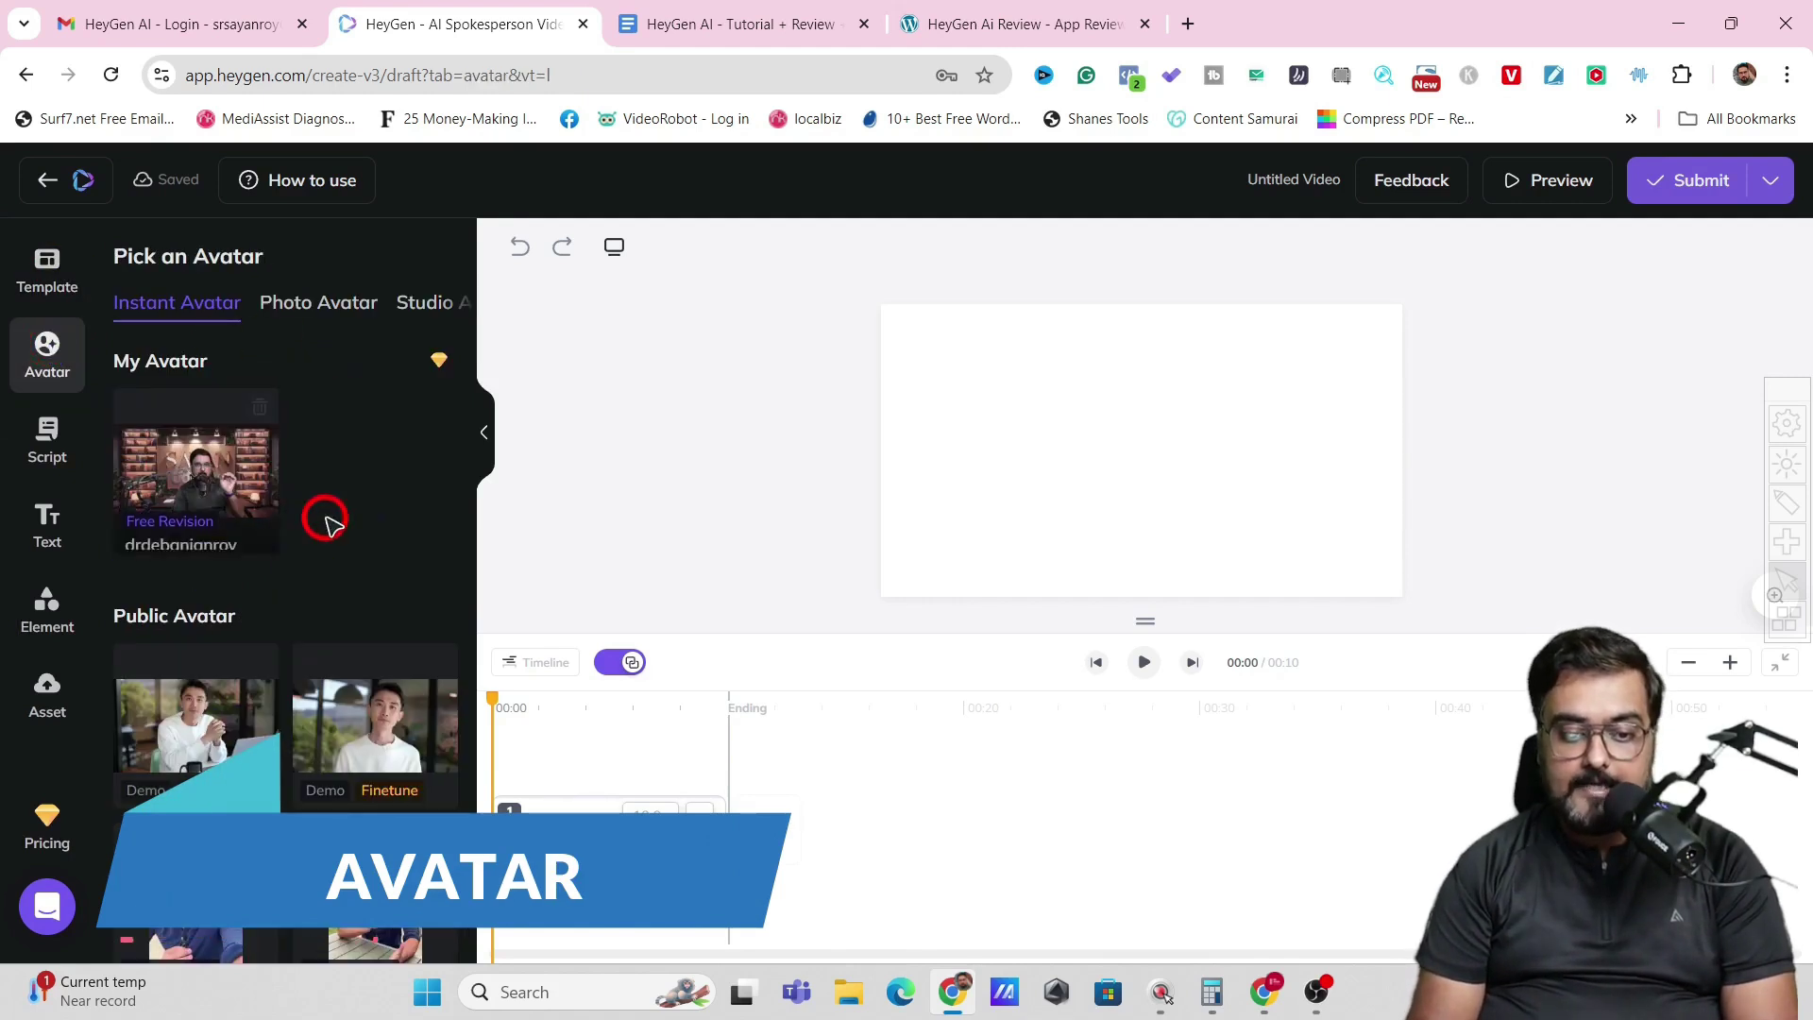
{"action": "left_click", "coordinate": [47, 436]}
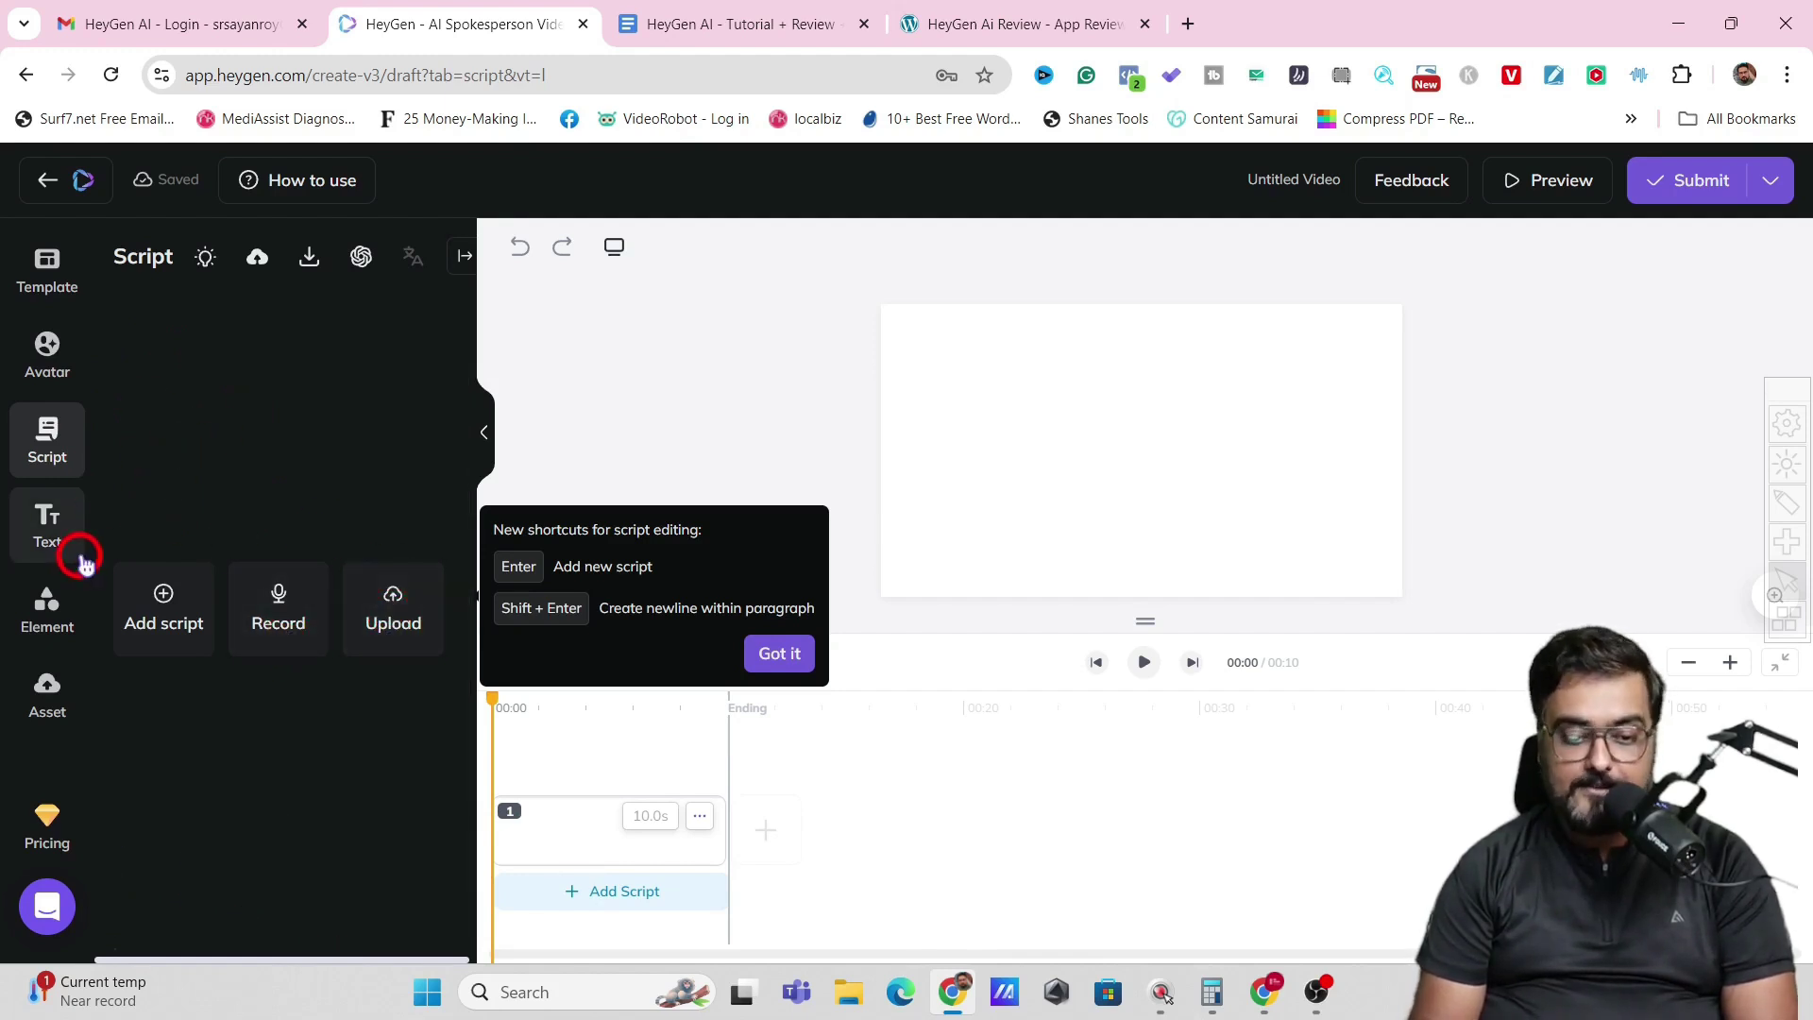
{"action": "left_click", "coordinate": [52, 522]}
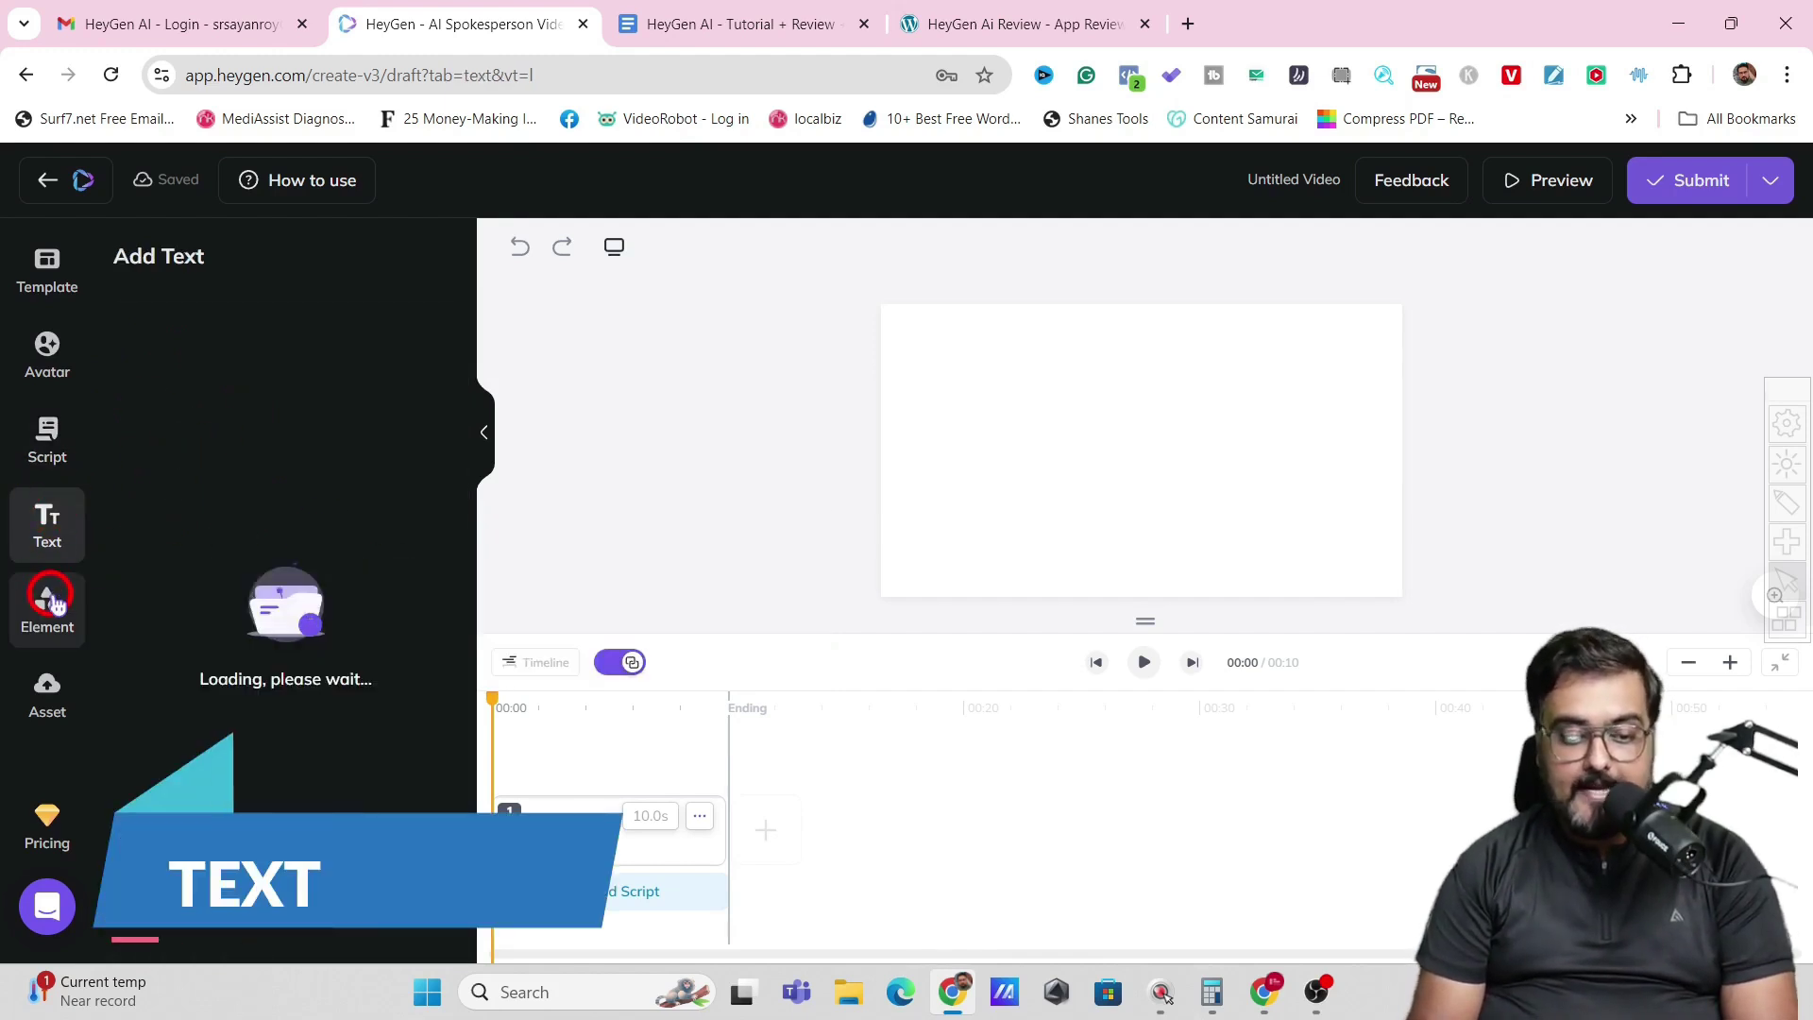
{"action": "left_click", "coordinate": [51, 641]}
{"action": "left_click", "coordinate": [47, 699]}
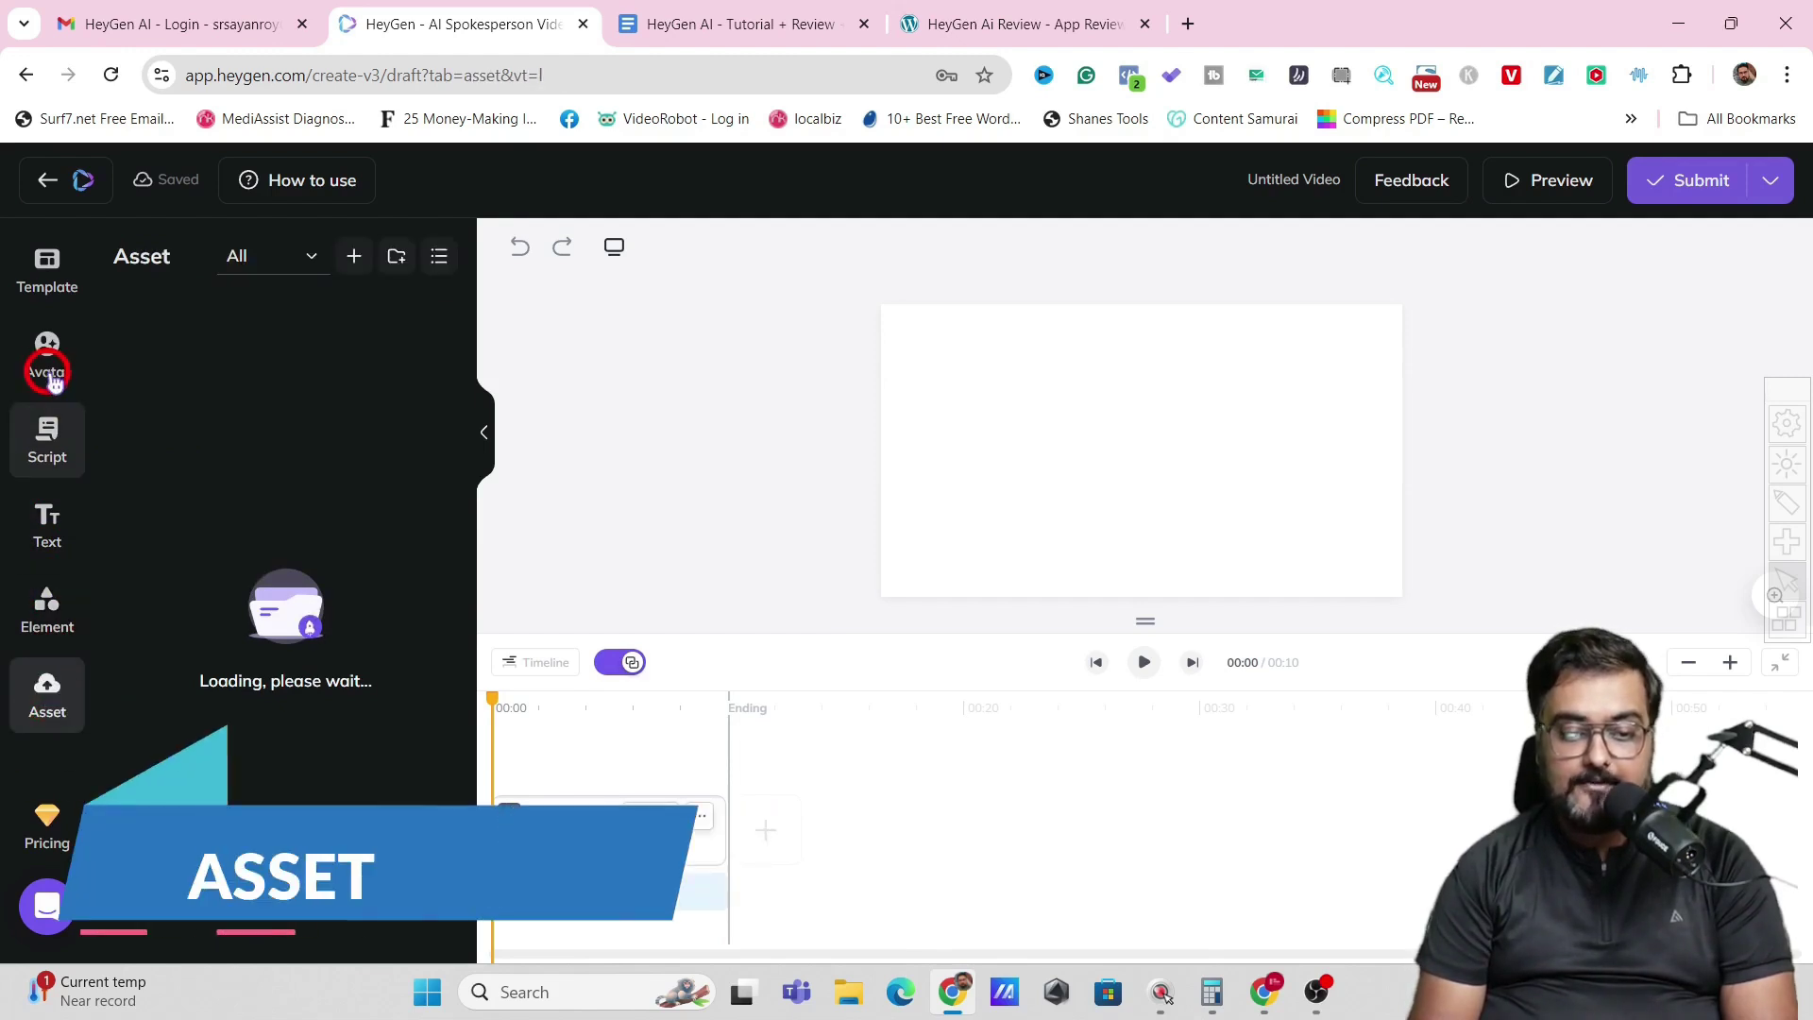
{"action": "left_click", "coordinate": [47, 351]}
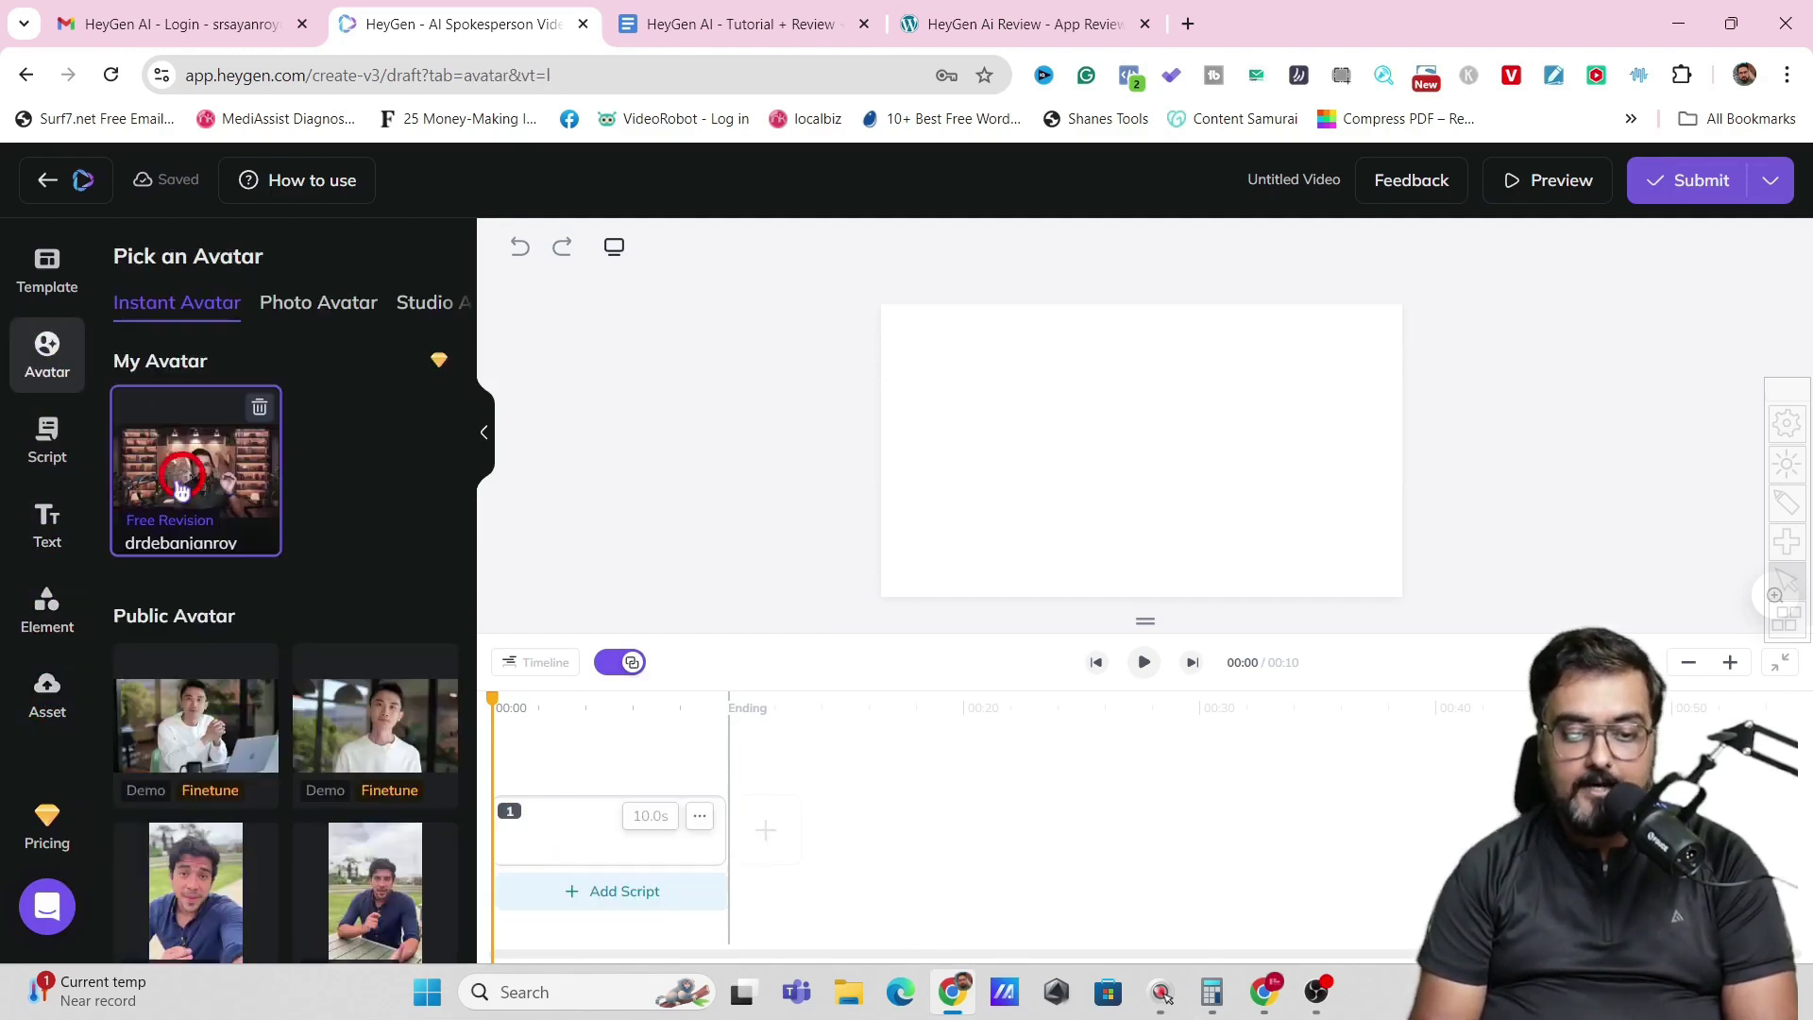
Place the personal instant avatar in scene 1 and review its default welcome script.
{"action": "left_click", "coordinate": [187, 525]}
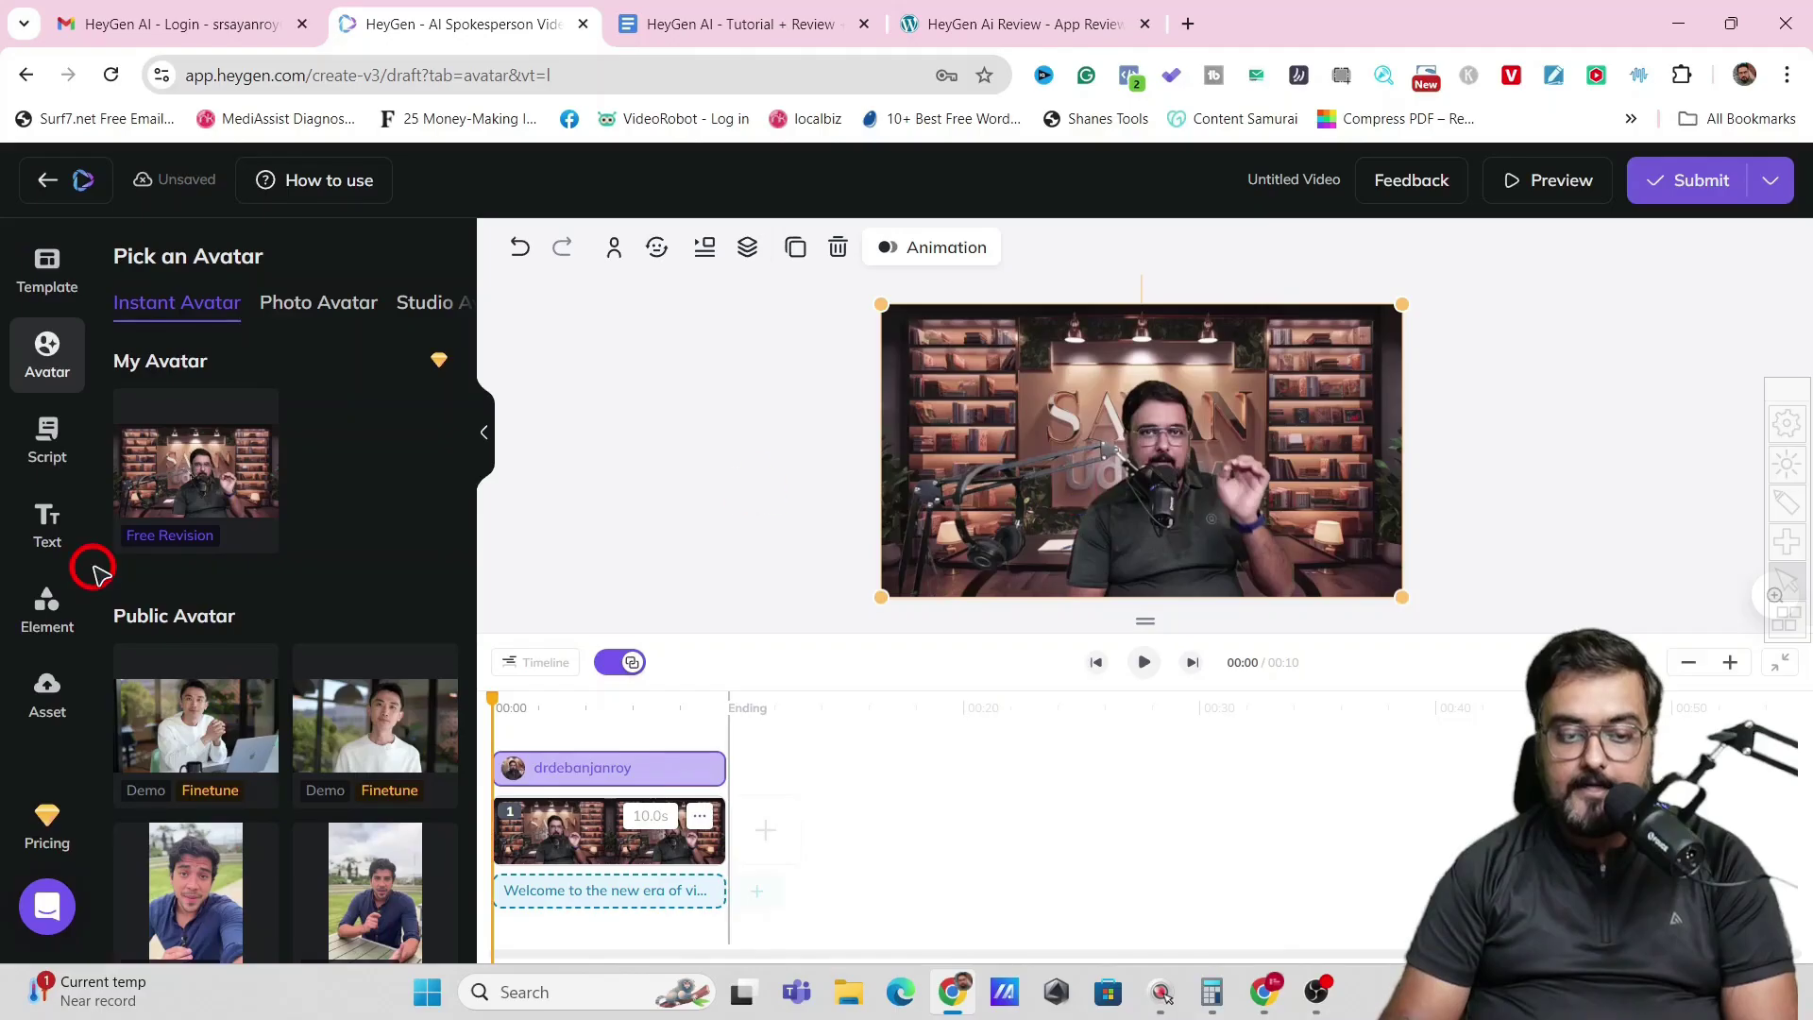
{"action": "left_click", "coordinate": [49, 433]}
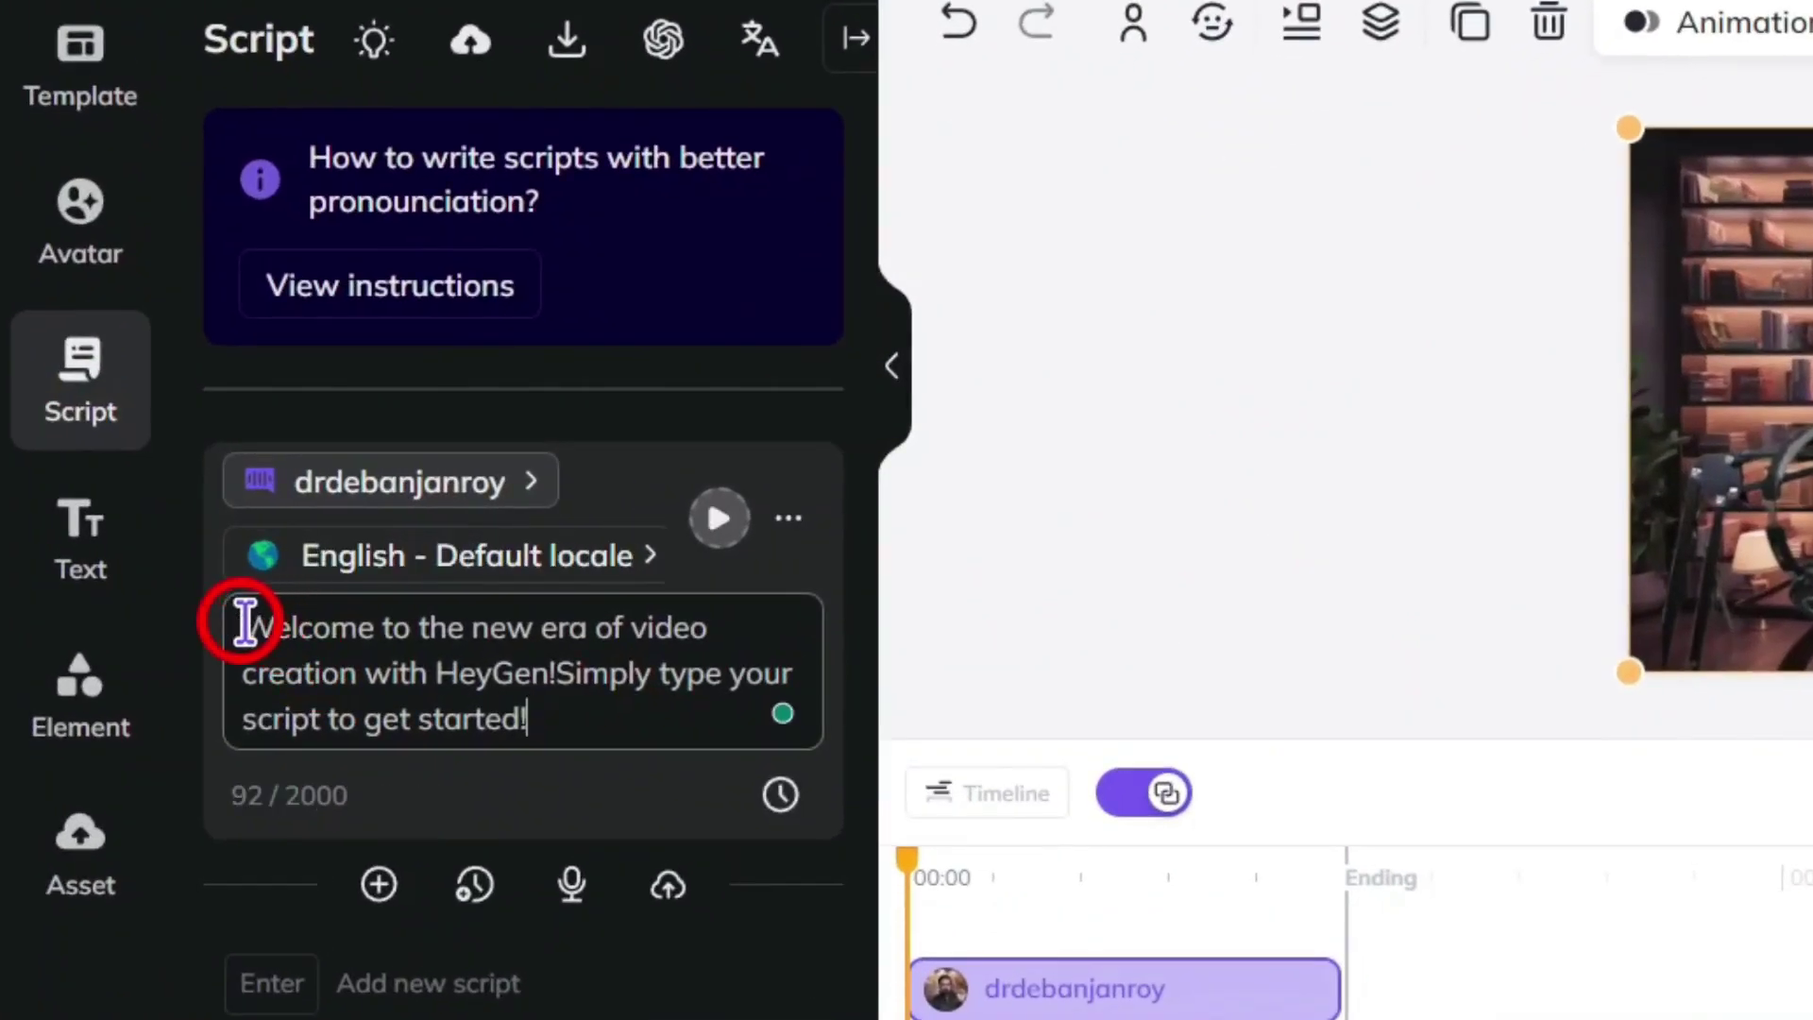
{"action": "left_click_drag", "start_coordinate": [246, 624], "coordinate": [547, 745]}
{"action": "left_click", "coordinate": [248, 629]}
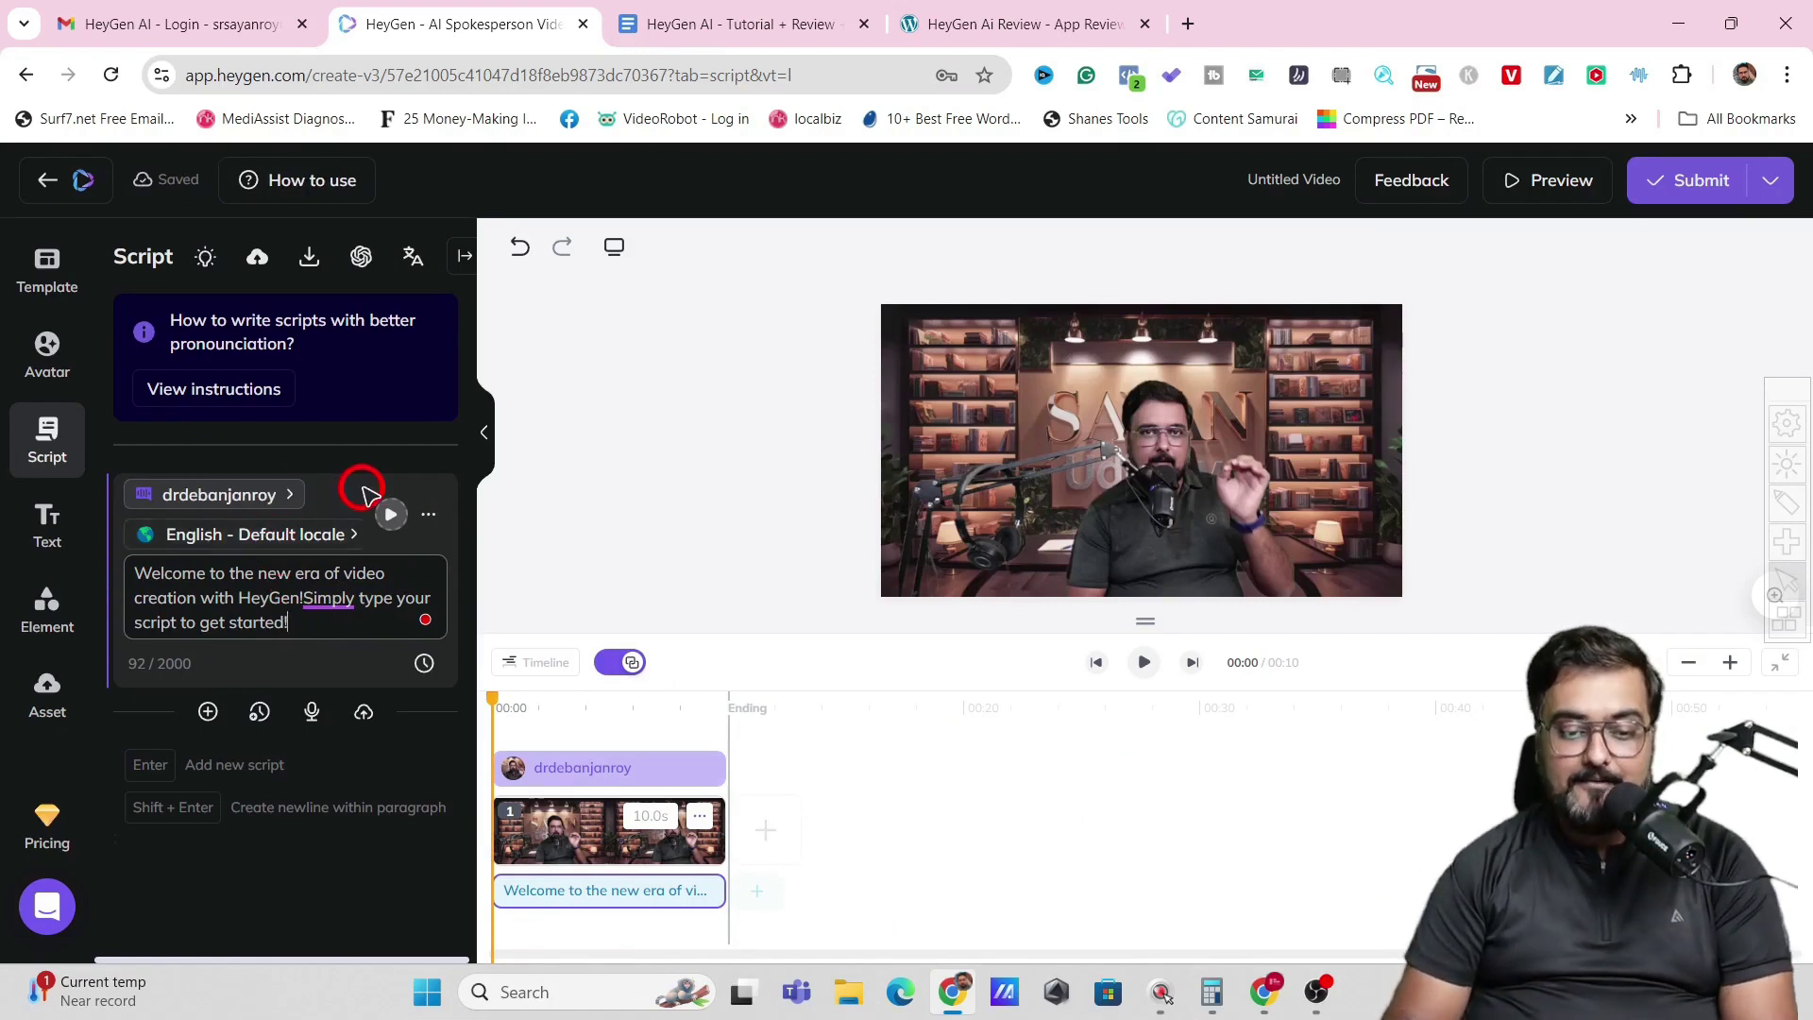
Keep the cloned voice and locale, then generate the welcome script's audio.
{"action": "left_click", "coordinate": [291, 496]}
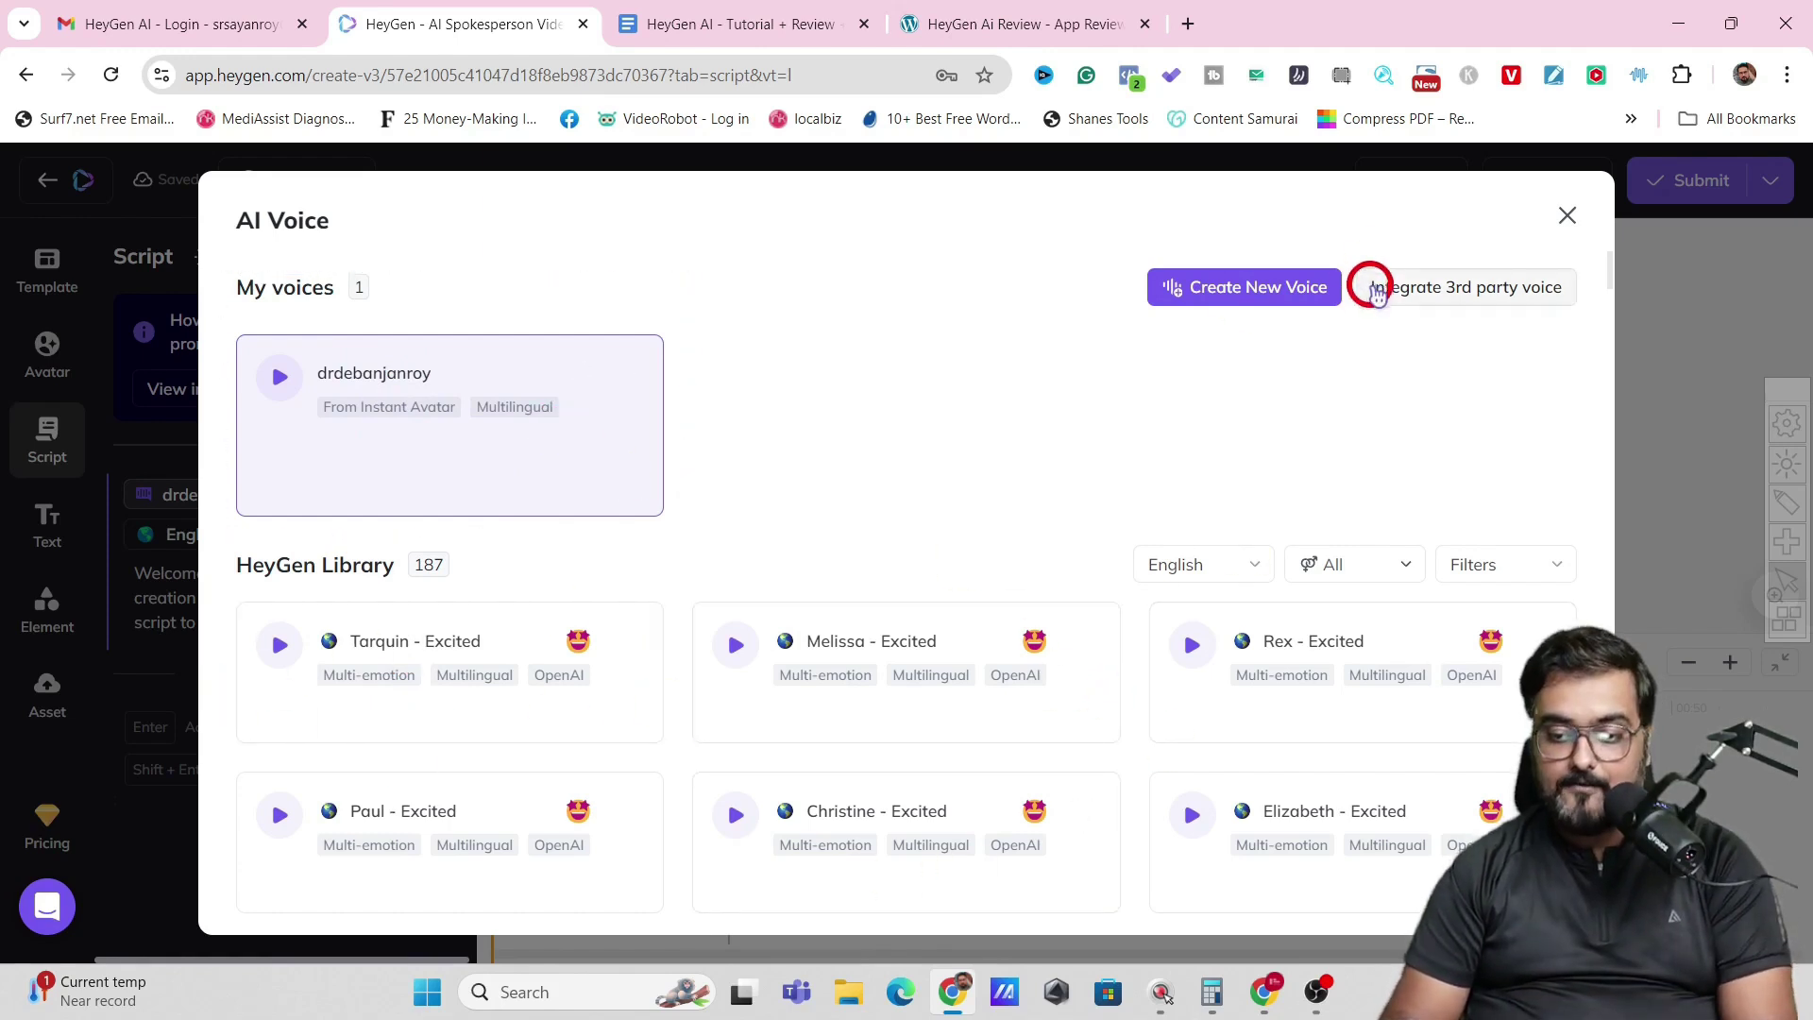
{"action": "left_click", "coordinate": [1573, 221]}
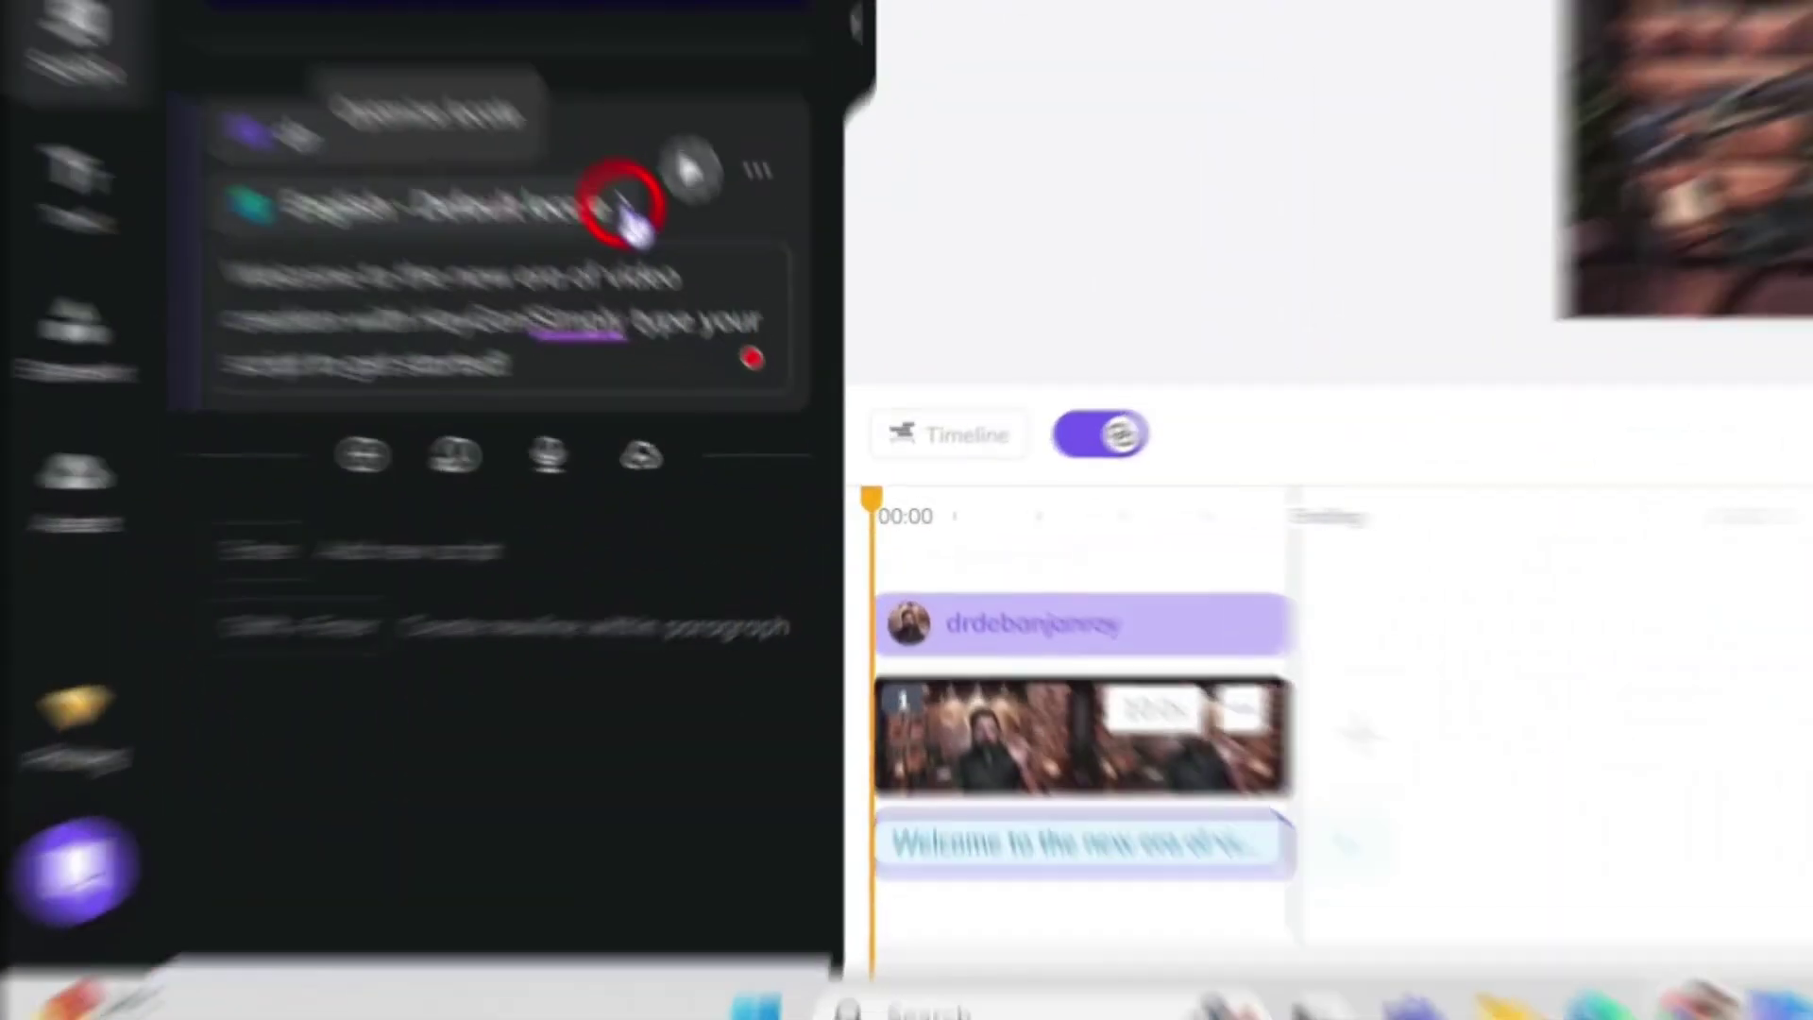
{"action": "left_click", "coordinate": [355, 537]}
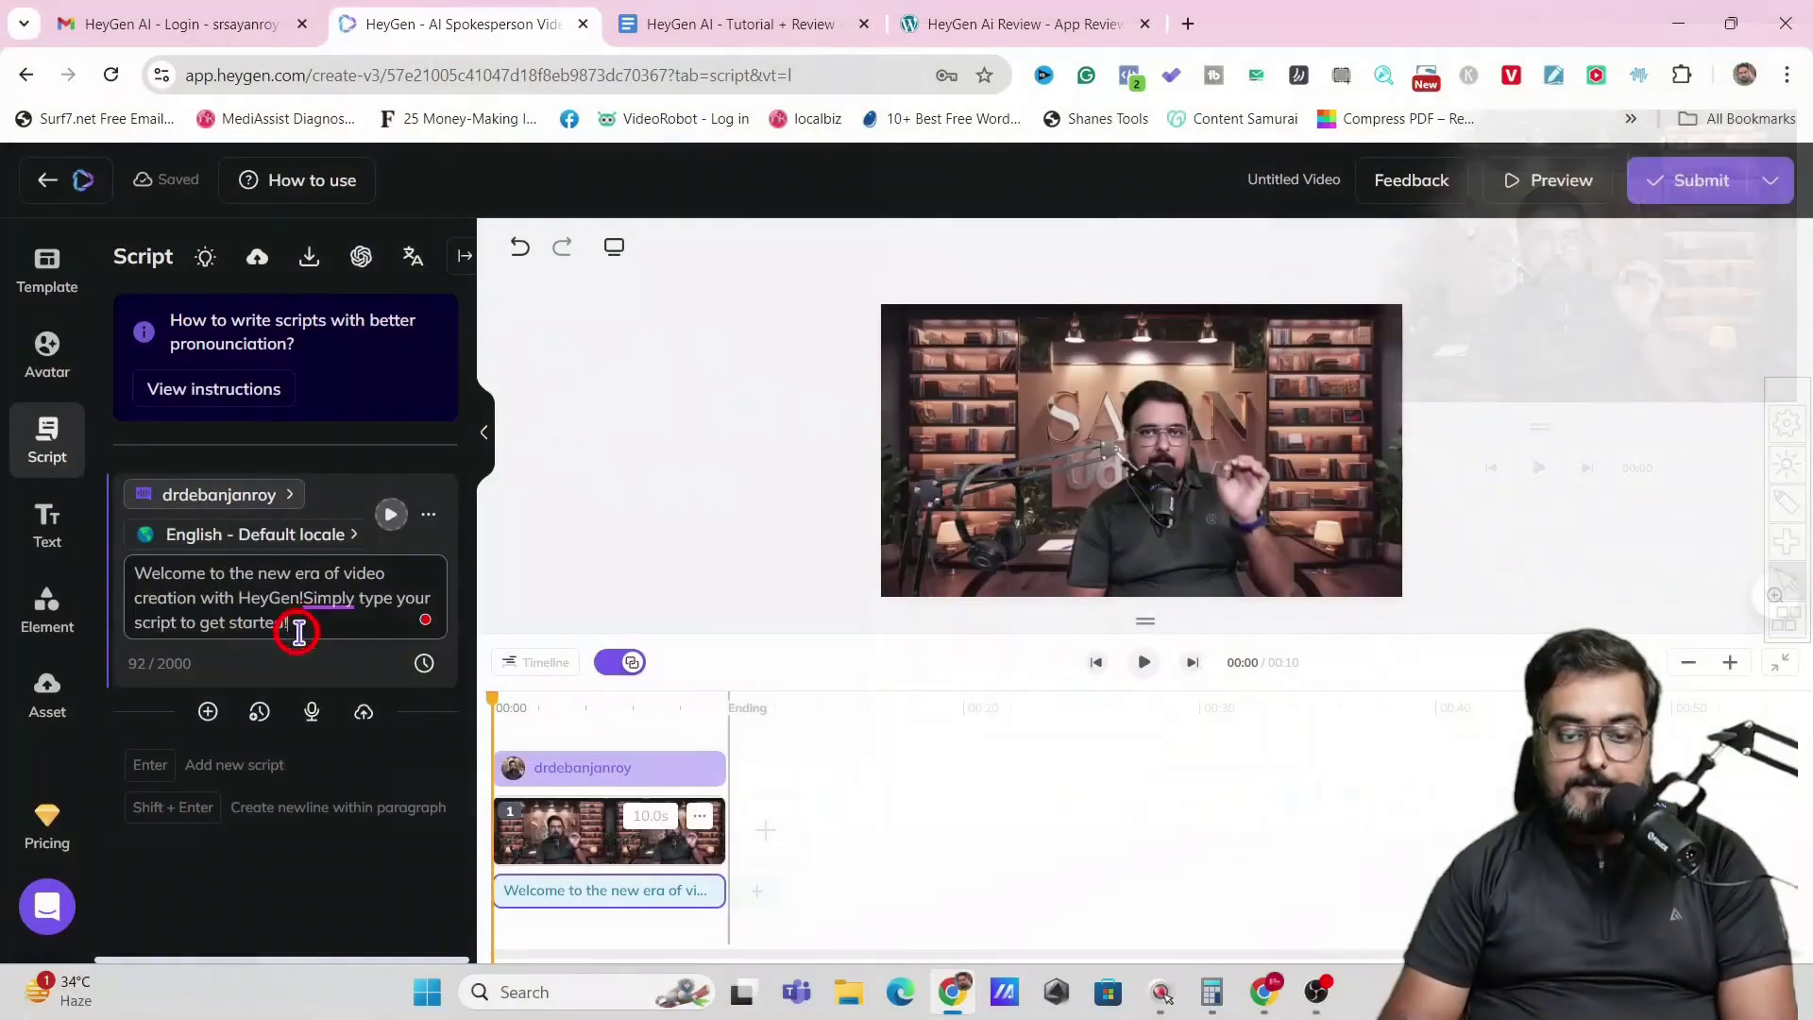
{"action": "left_click_drag", "start_coordinate": [299, 632], "coordinate": [122, 570]}
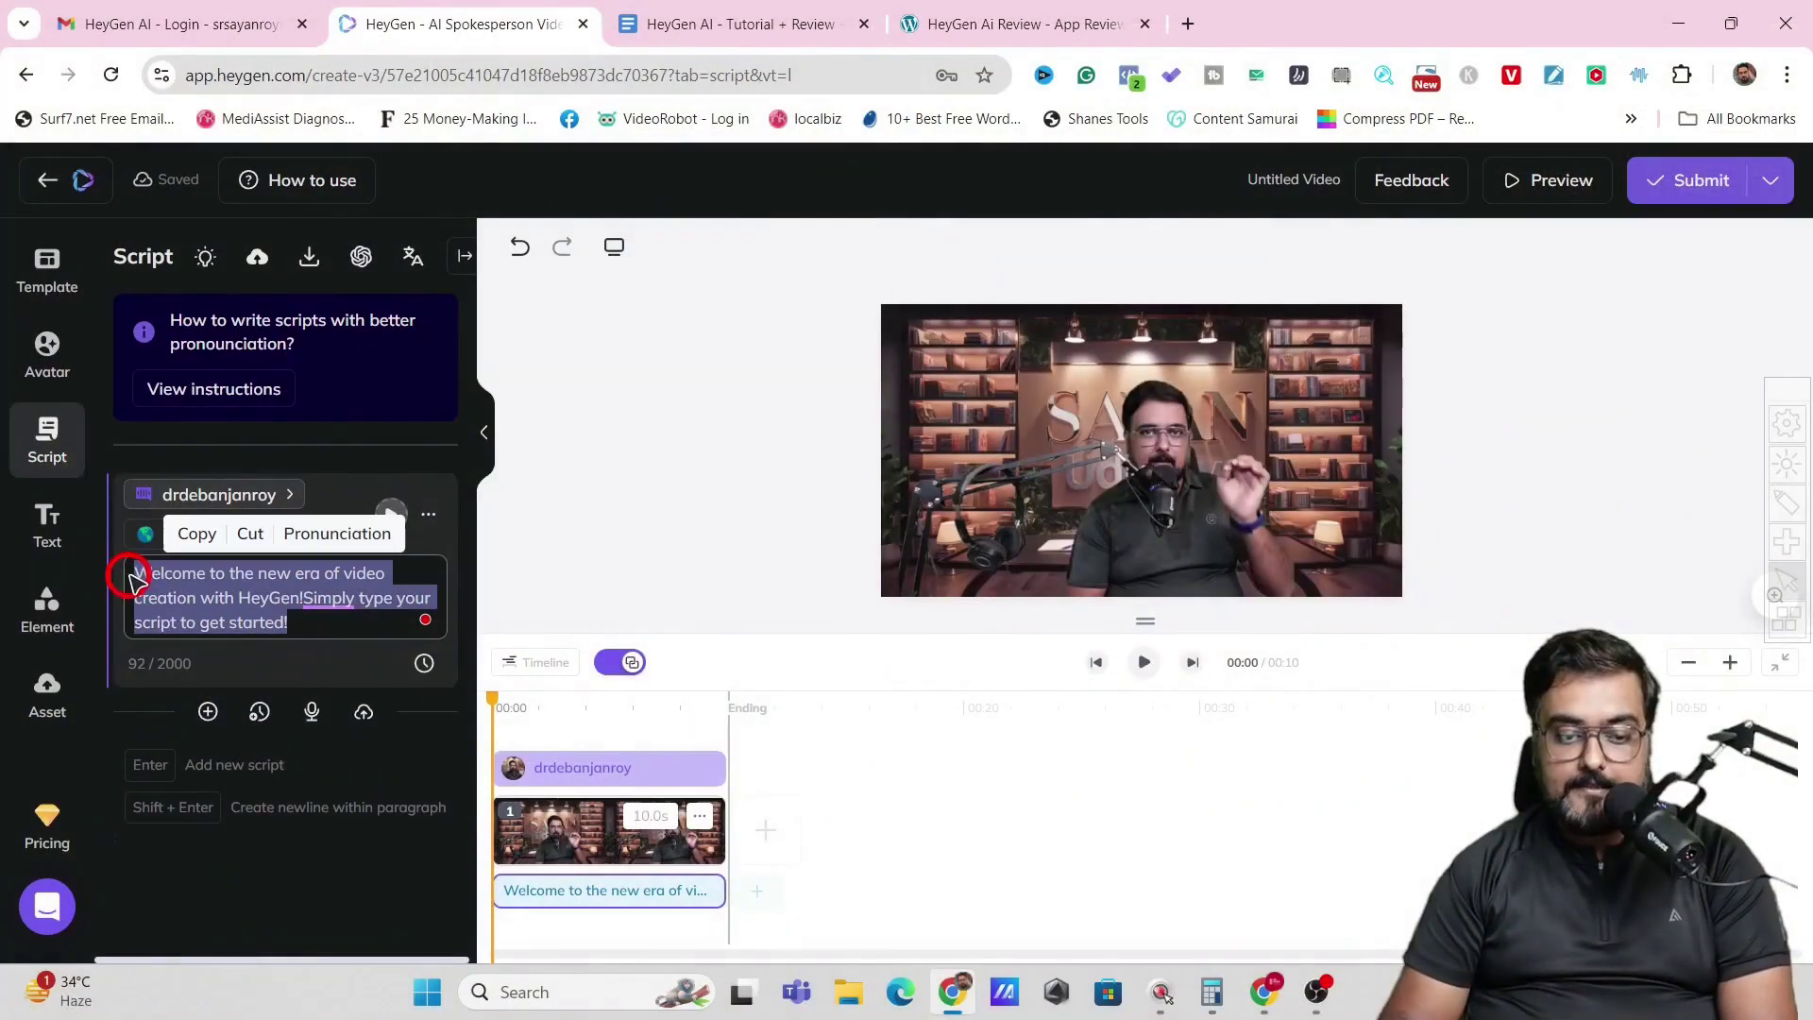
{"action": "left_click", "coordinate": [305, 609]}
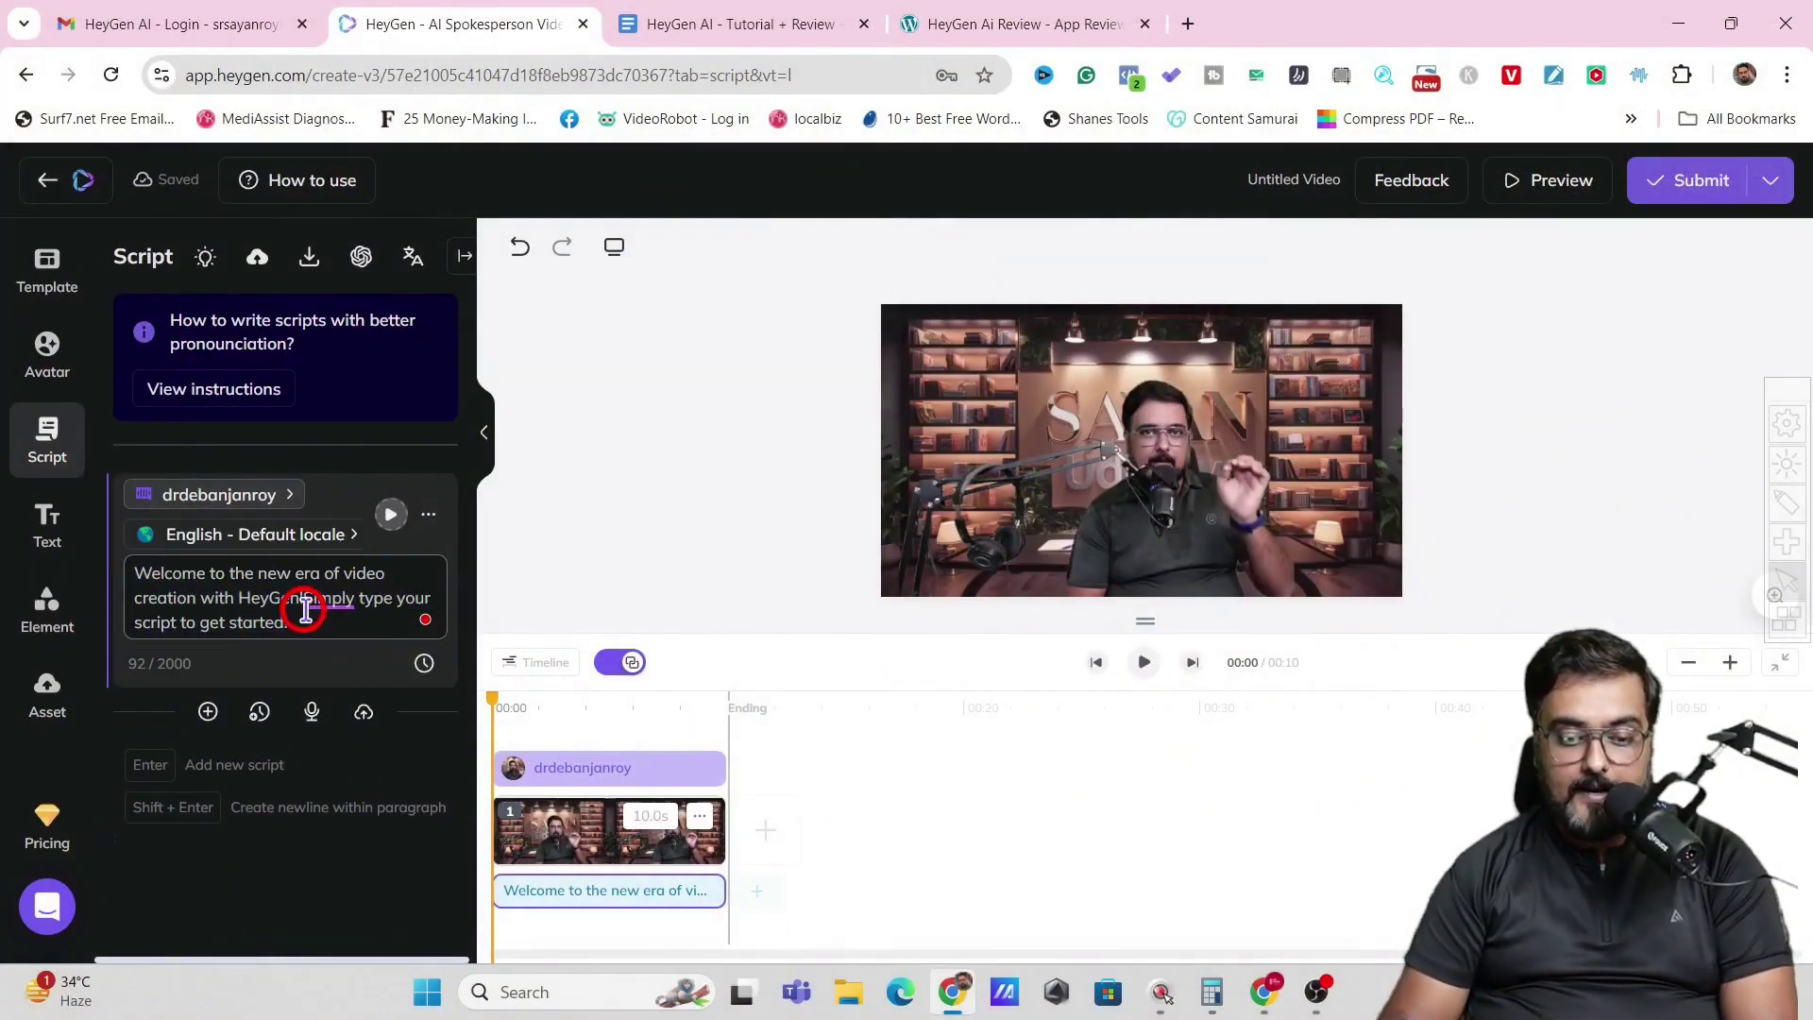
{"action": "left_click", "coordinate": [393, 515]}
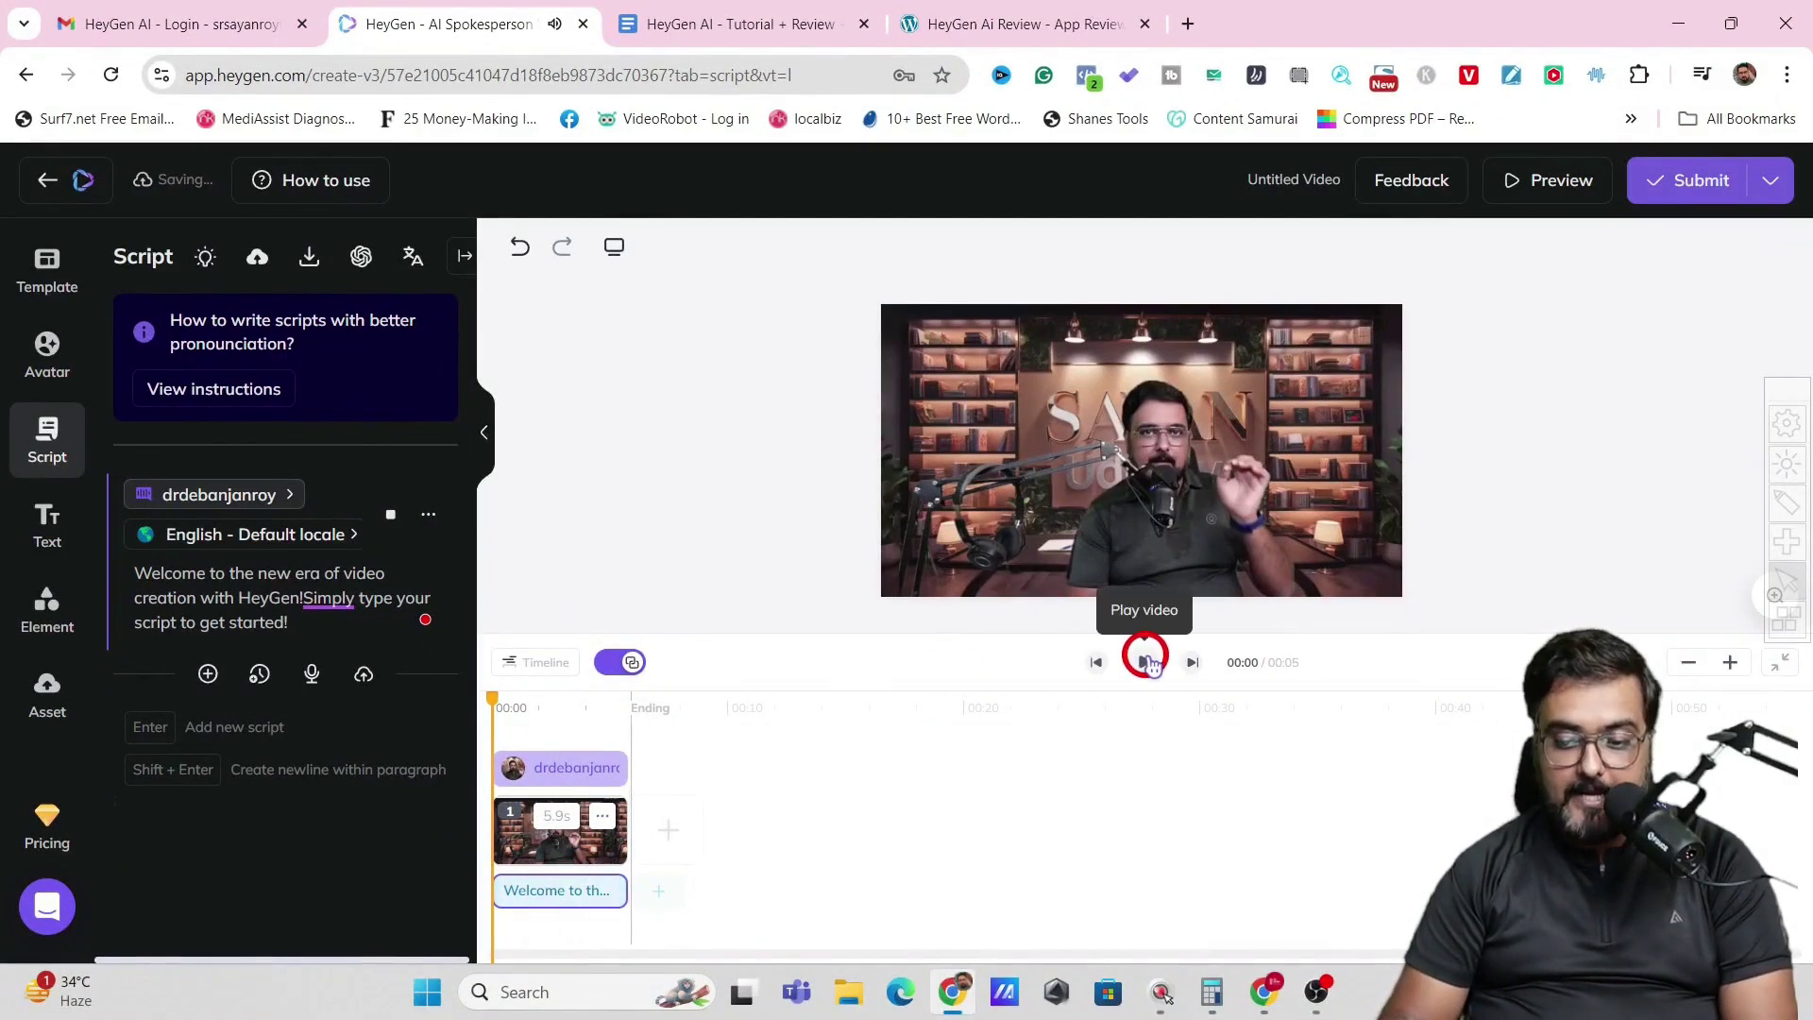
{"action": "left_click", "coordinate": [1146, 663]}
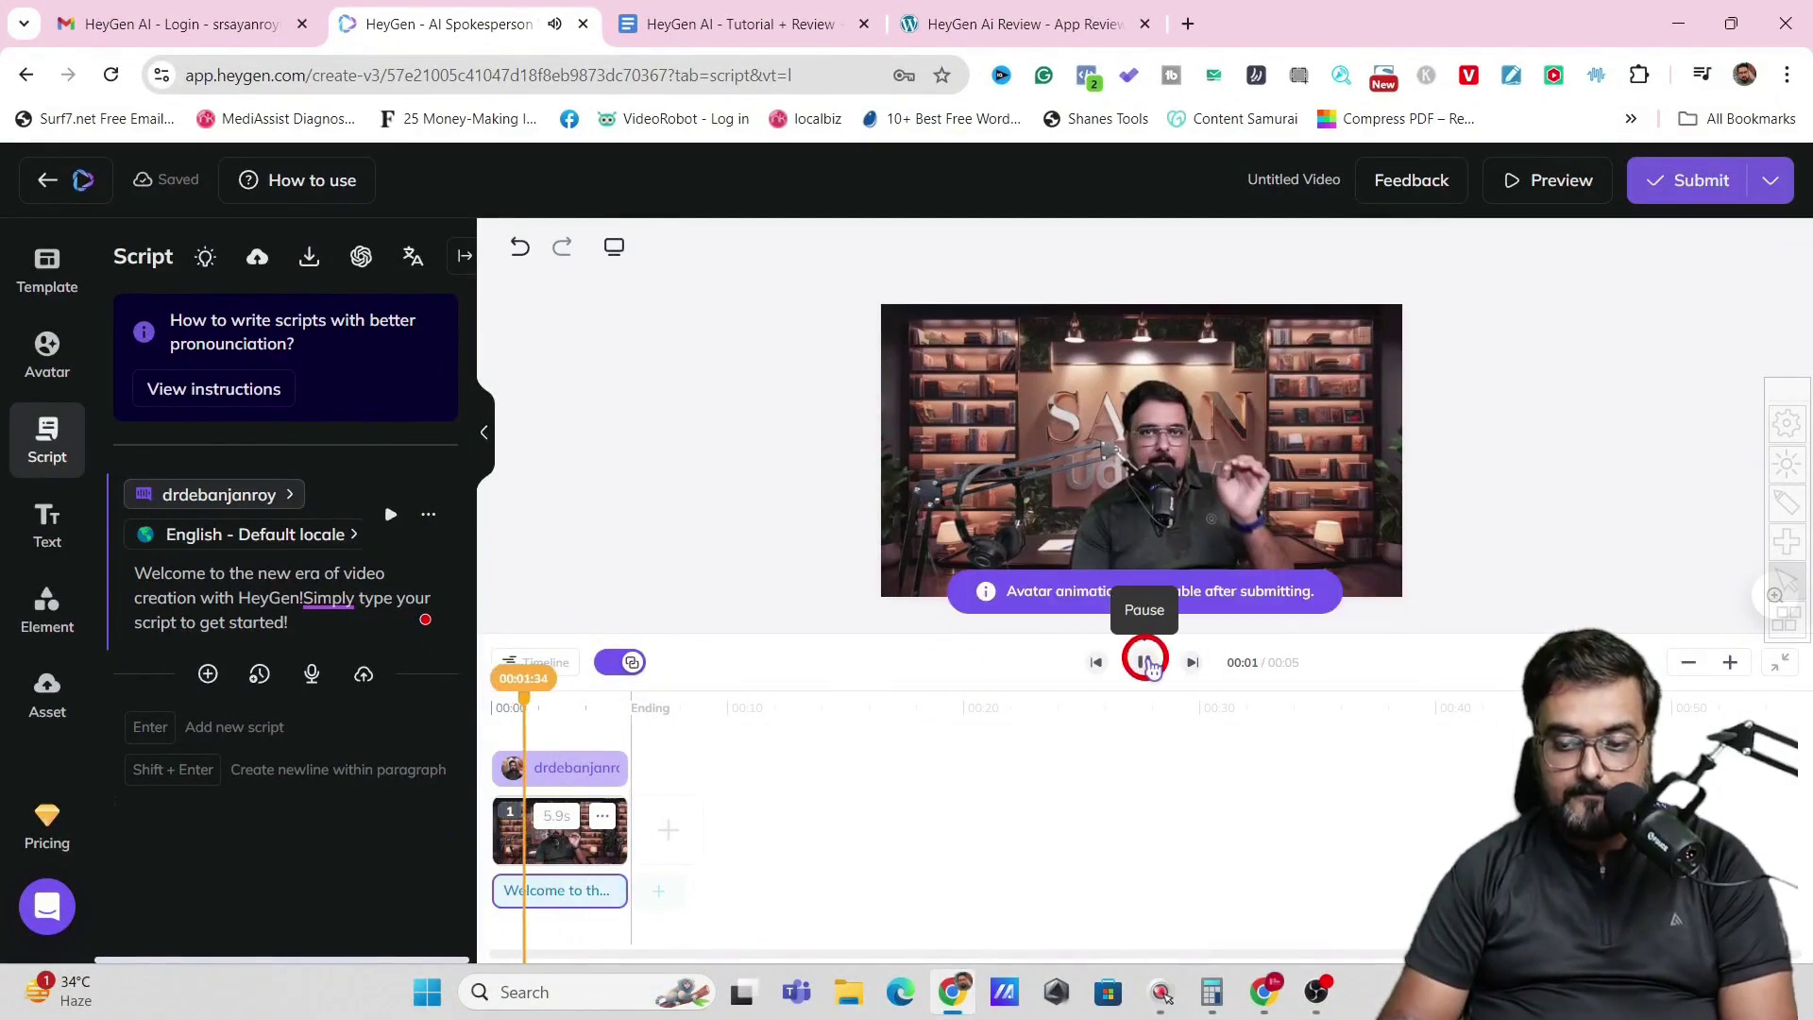
{"action": "left_click", "coordinate": [1146, 662]}
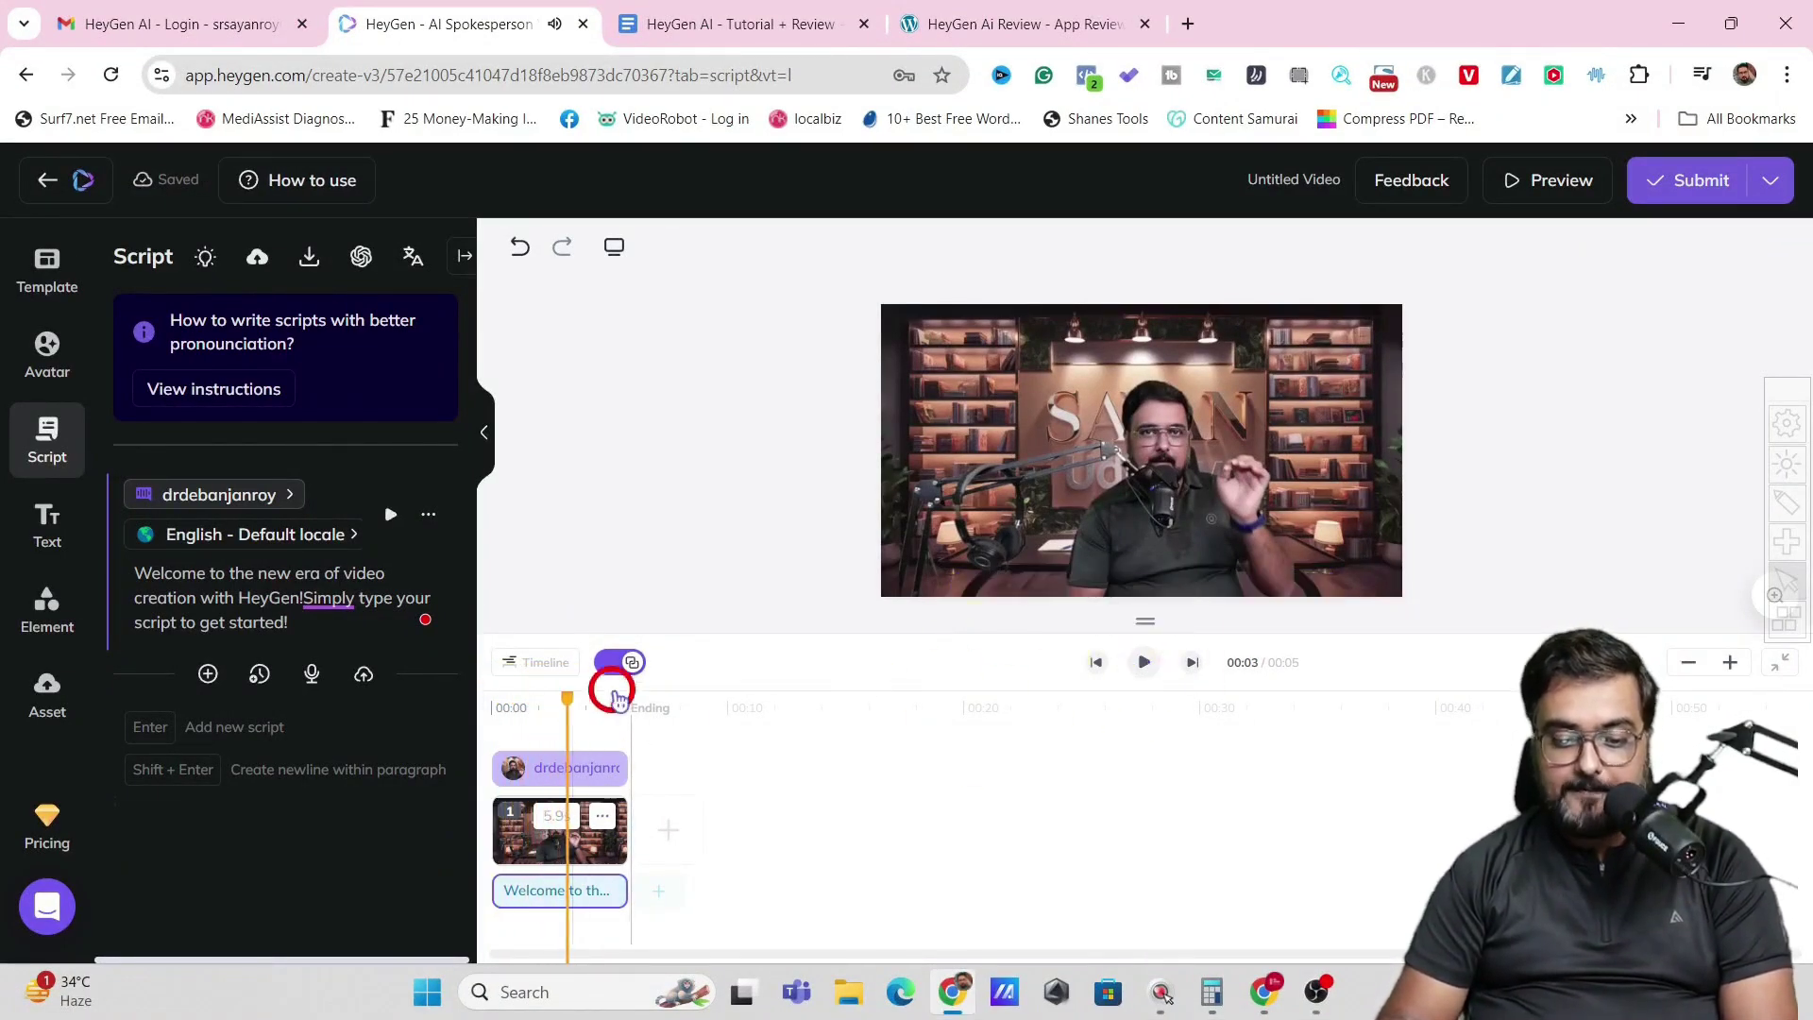
{"action": "left_click_drag", "start_coordinate": [570, 704], "coordinate": [489, 707]}
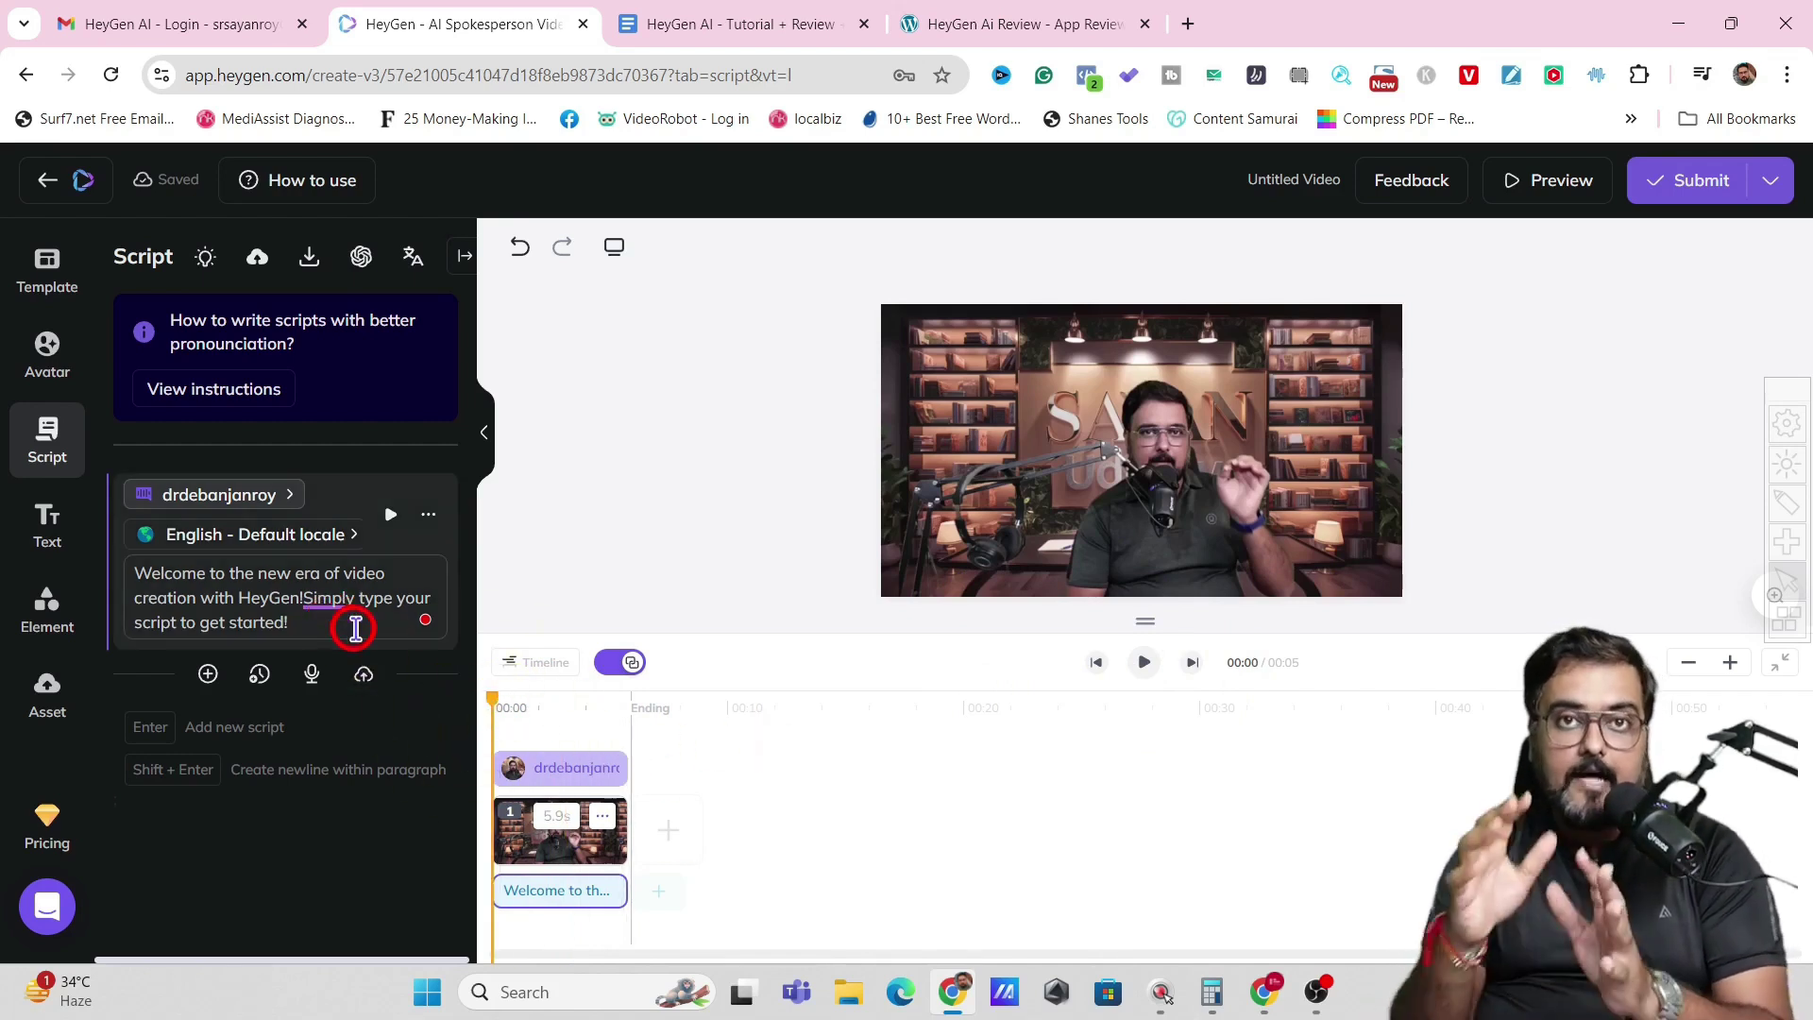
Add scene 2 with the suited photo avatar and an empty script block.
{"action": "left_click", "coordinate": [670, 833]}
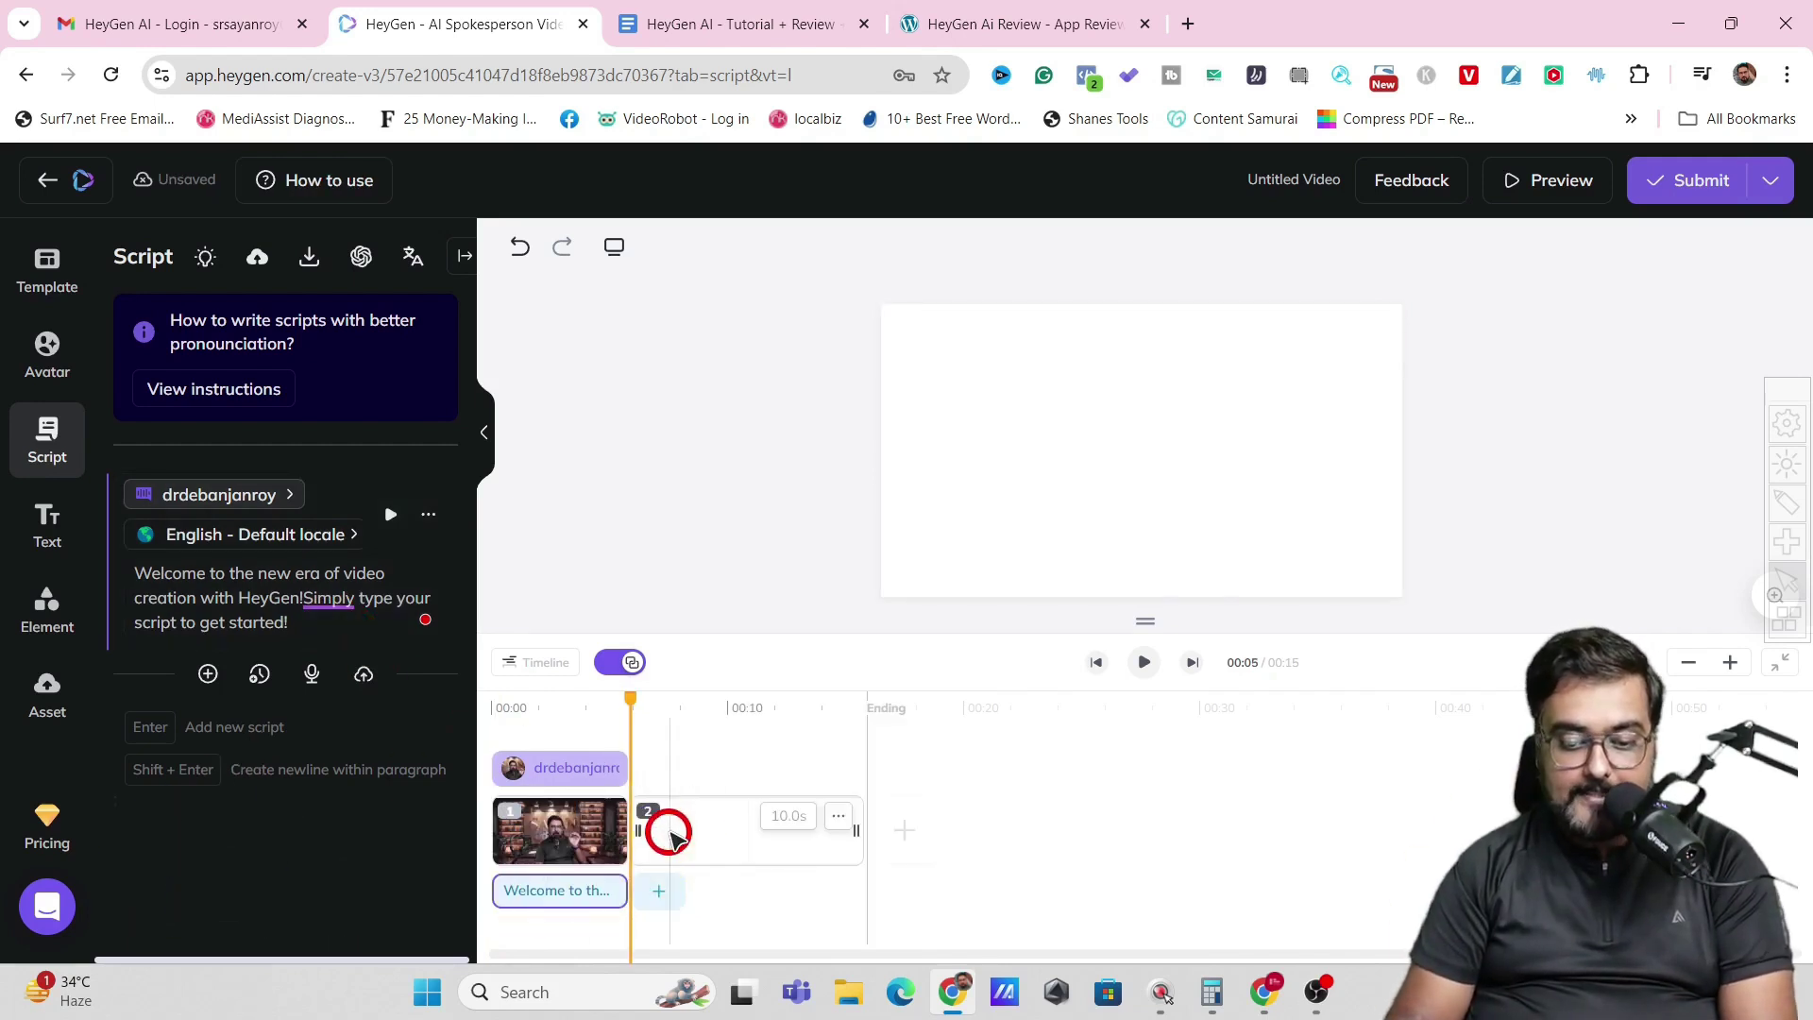
{"action": "left_click", "coordinate": [68, 368]}
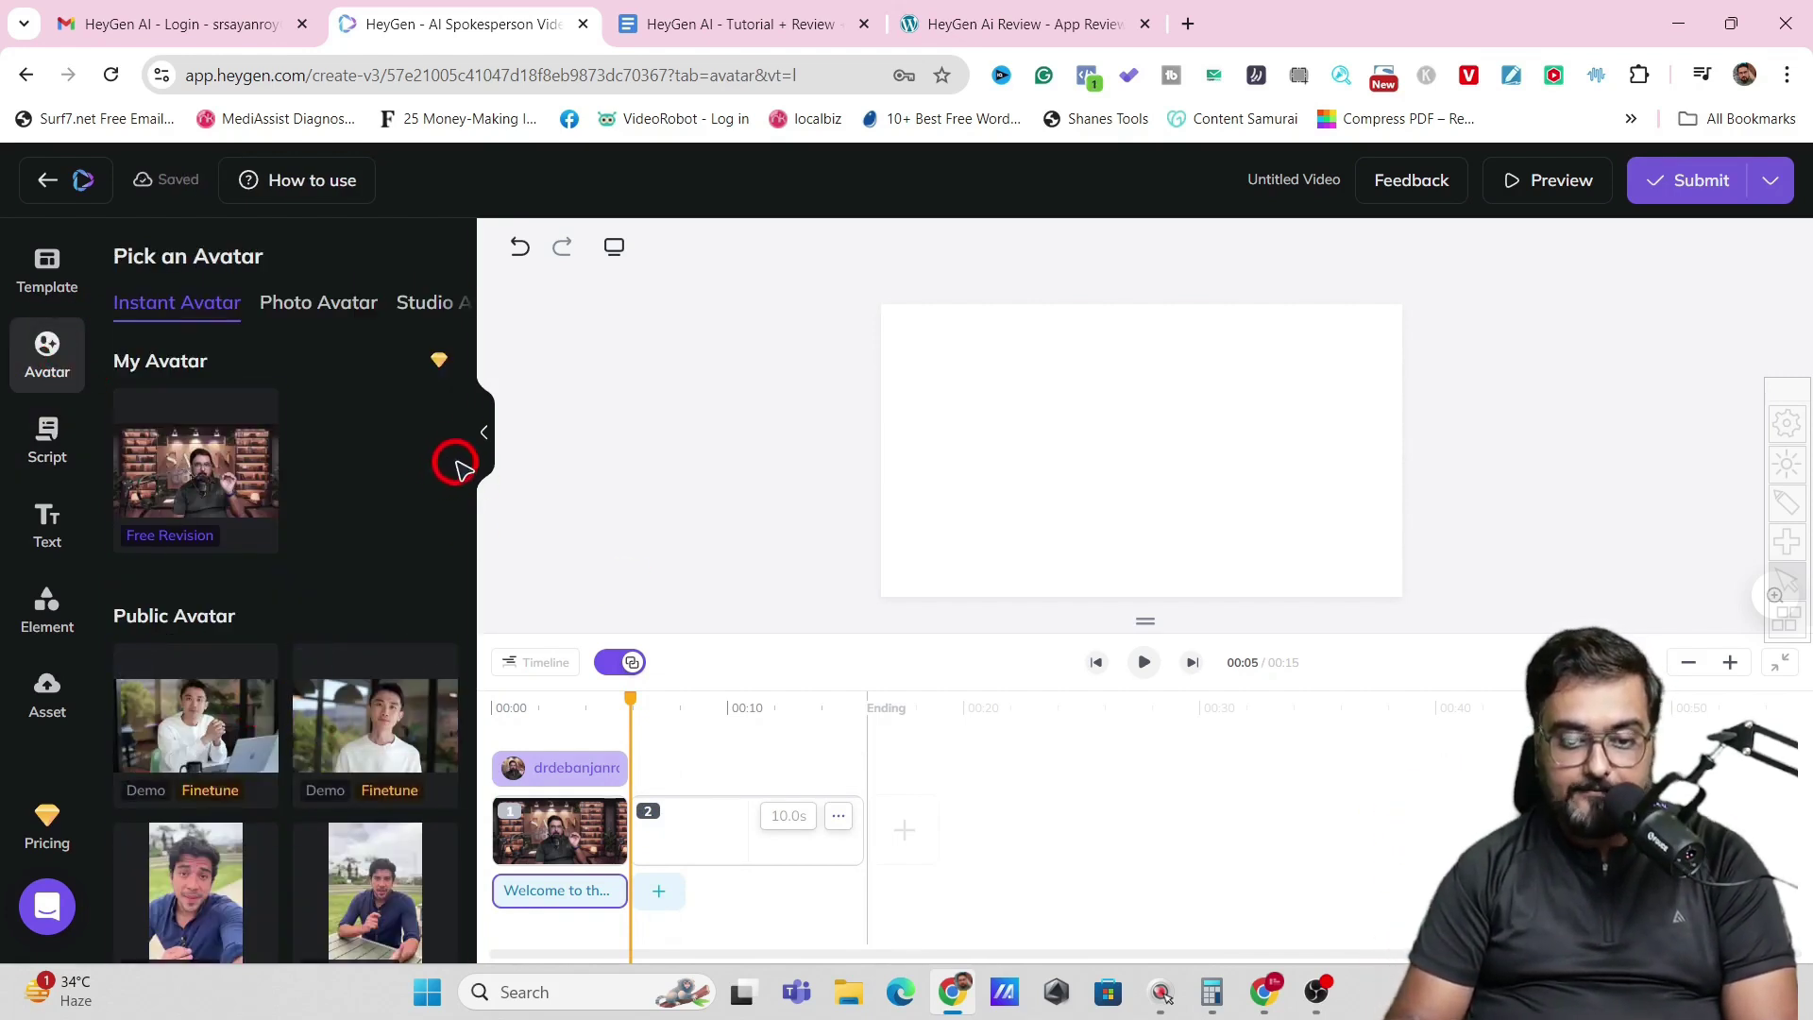
{"action": "left_click", "coordinate": [337, 304]}
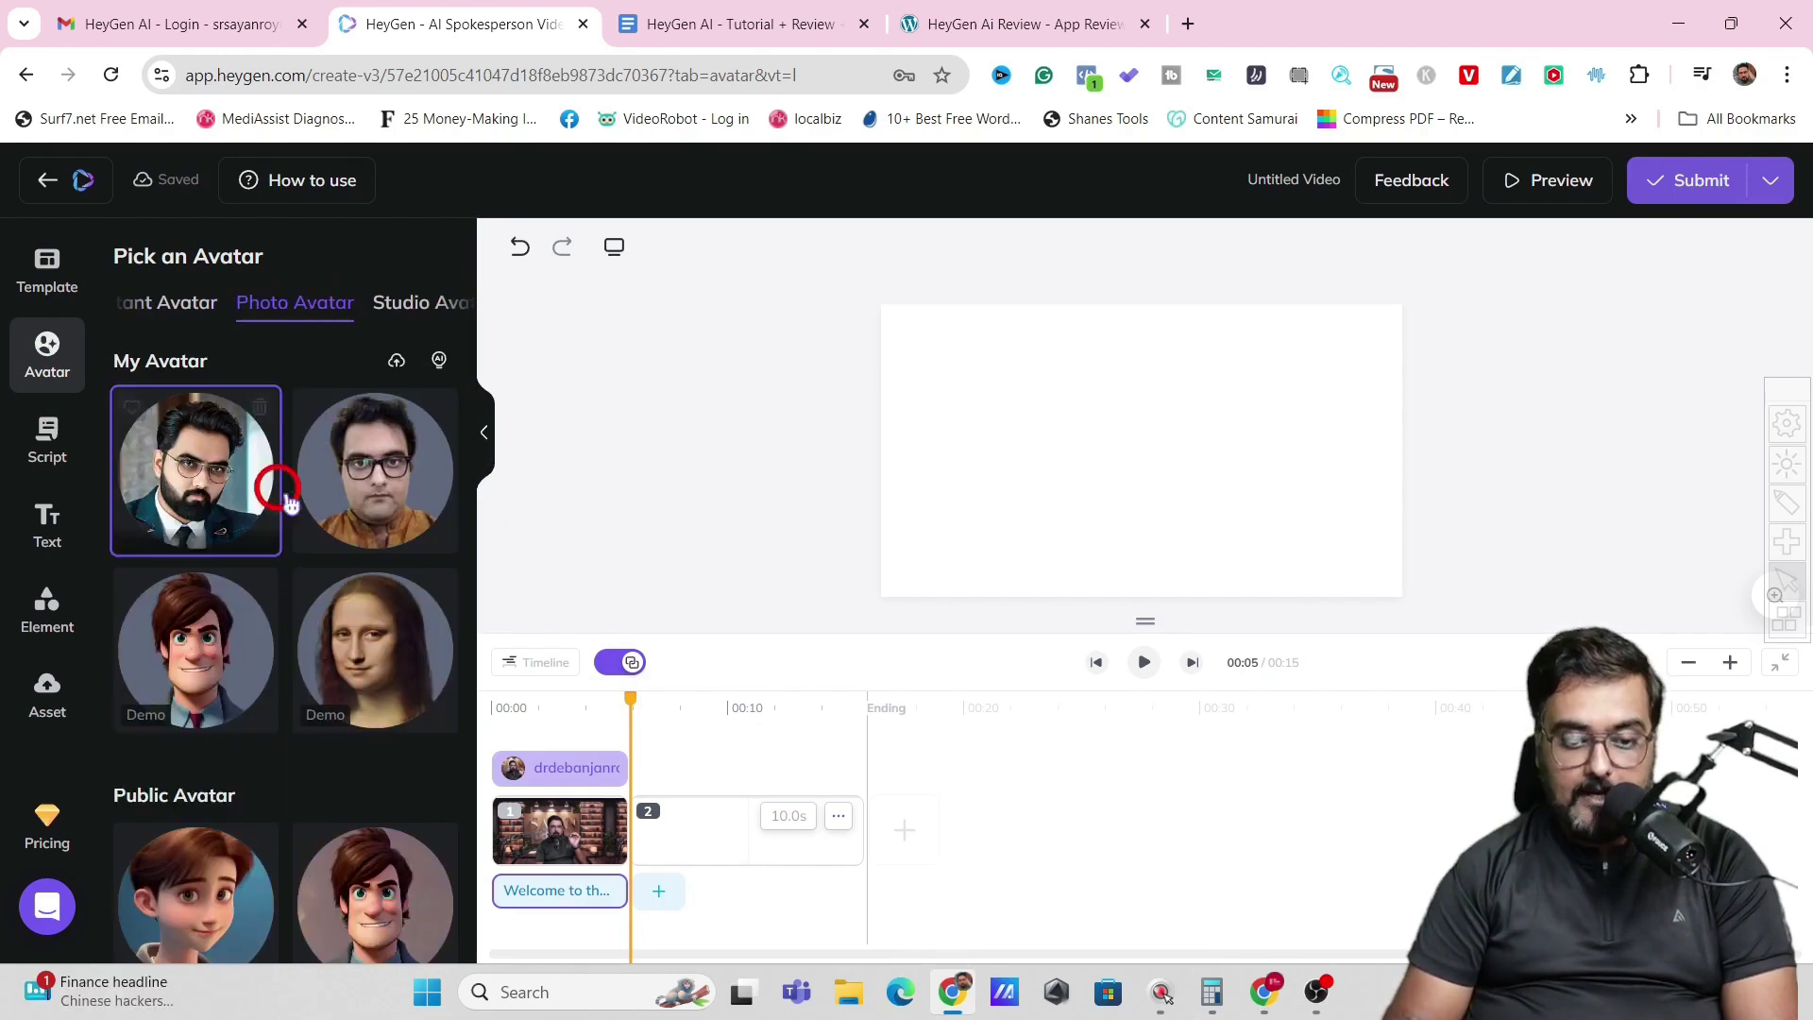
{"action": "left_click", "coordinate": [195, 489]}
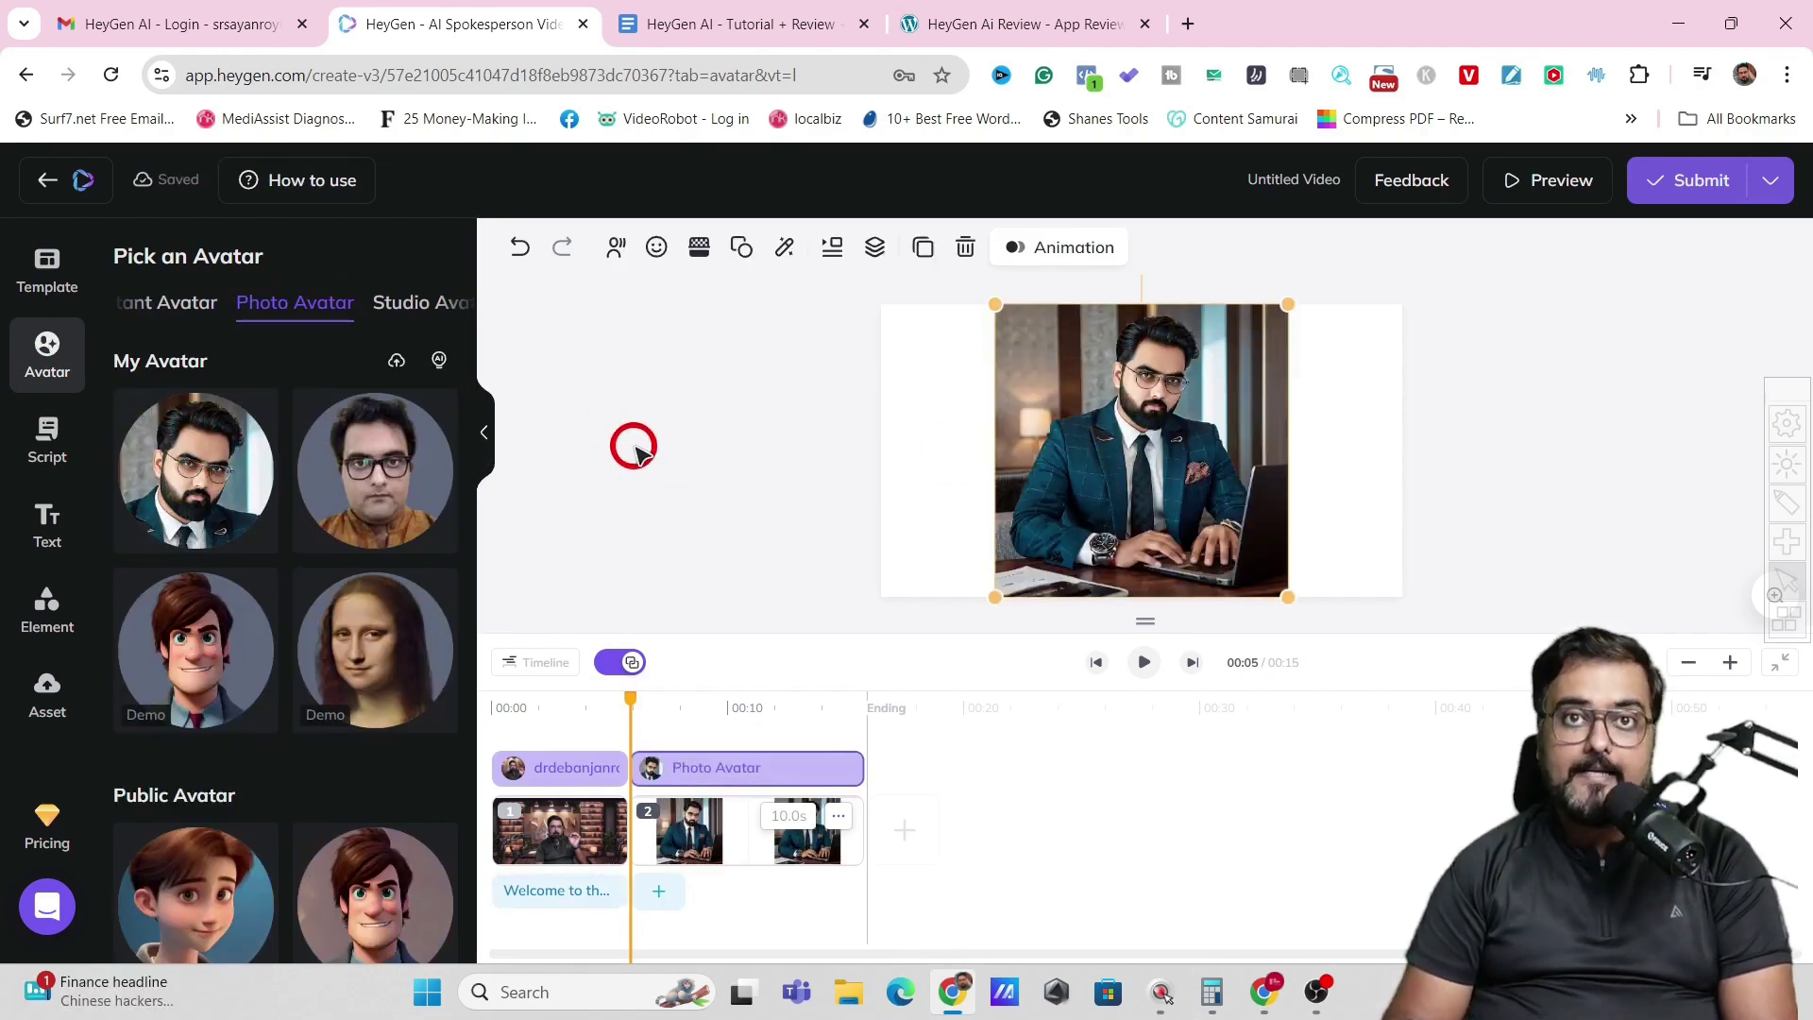
{"action": "left_click", "coordinate": [660, 894]}
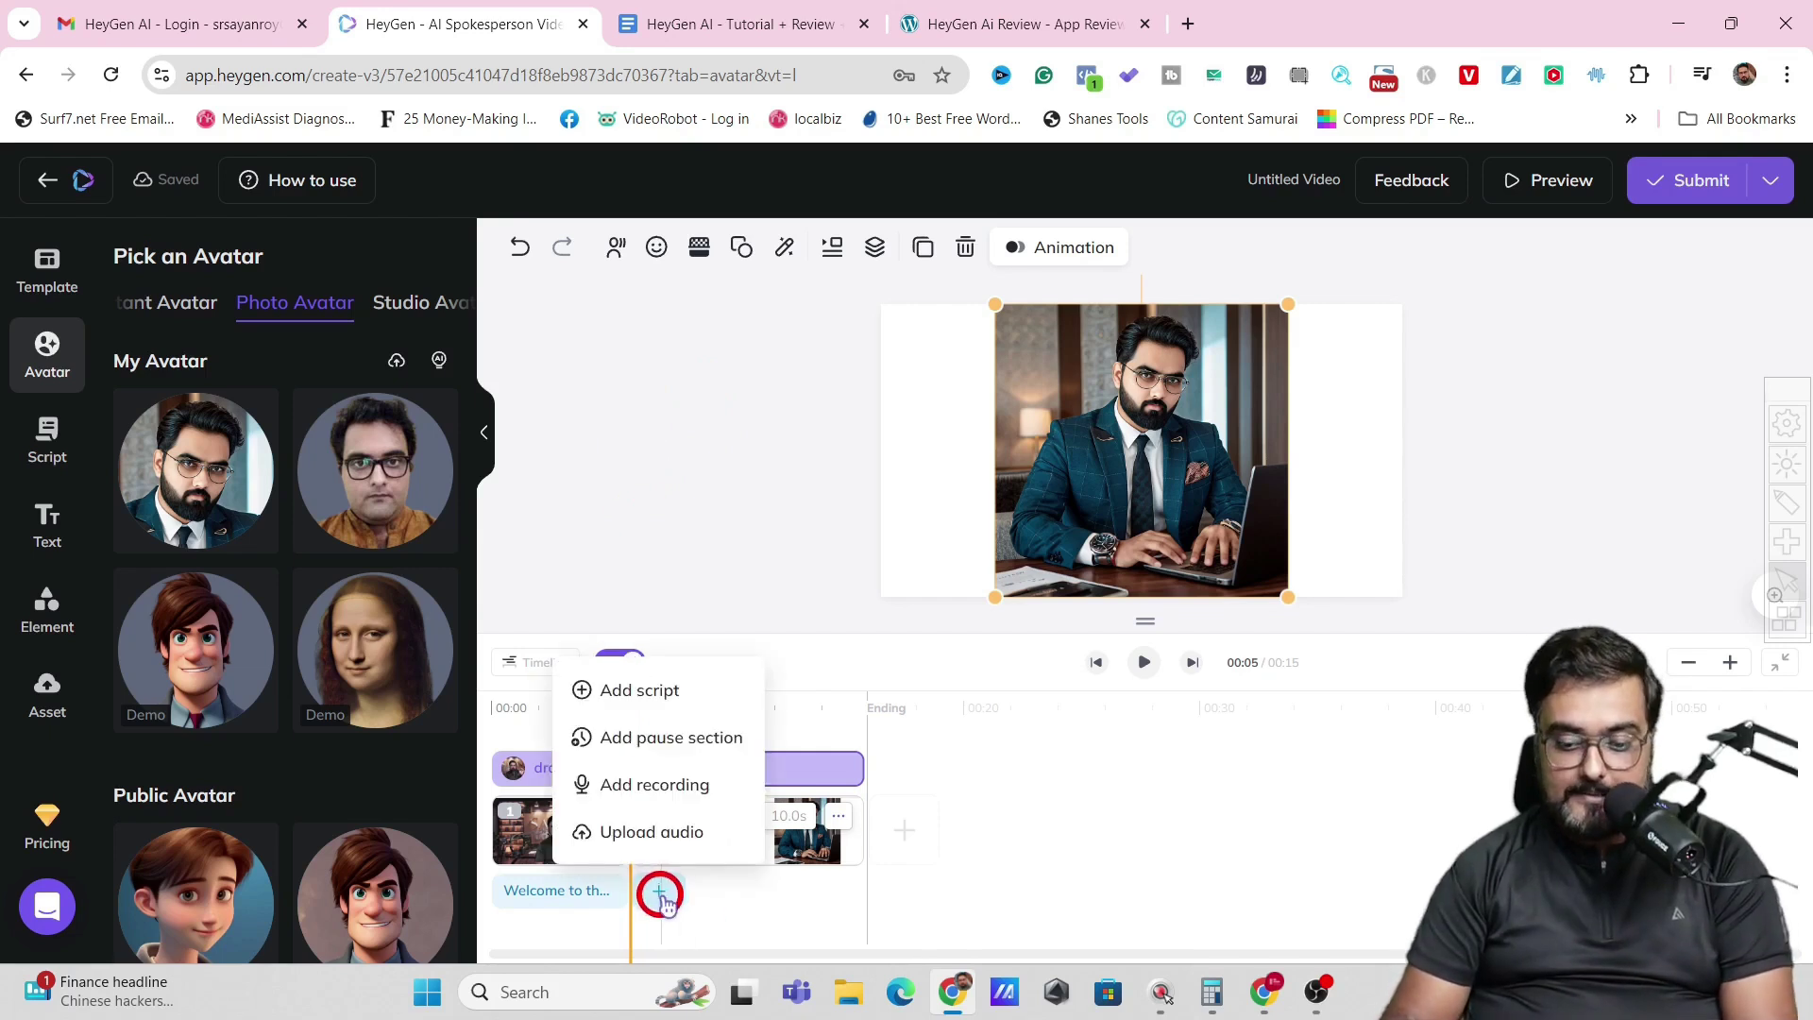
{"action": "left_click", "coordinate": [639, 697]}
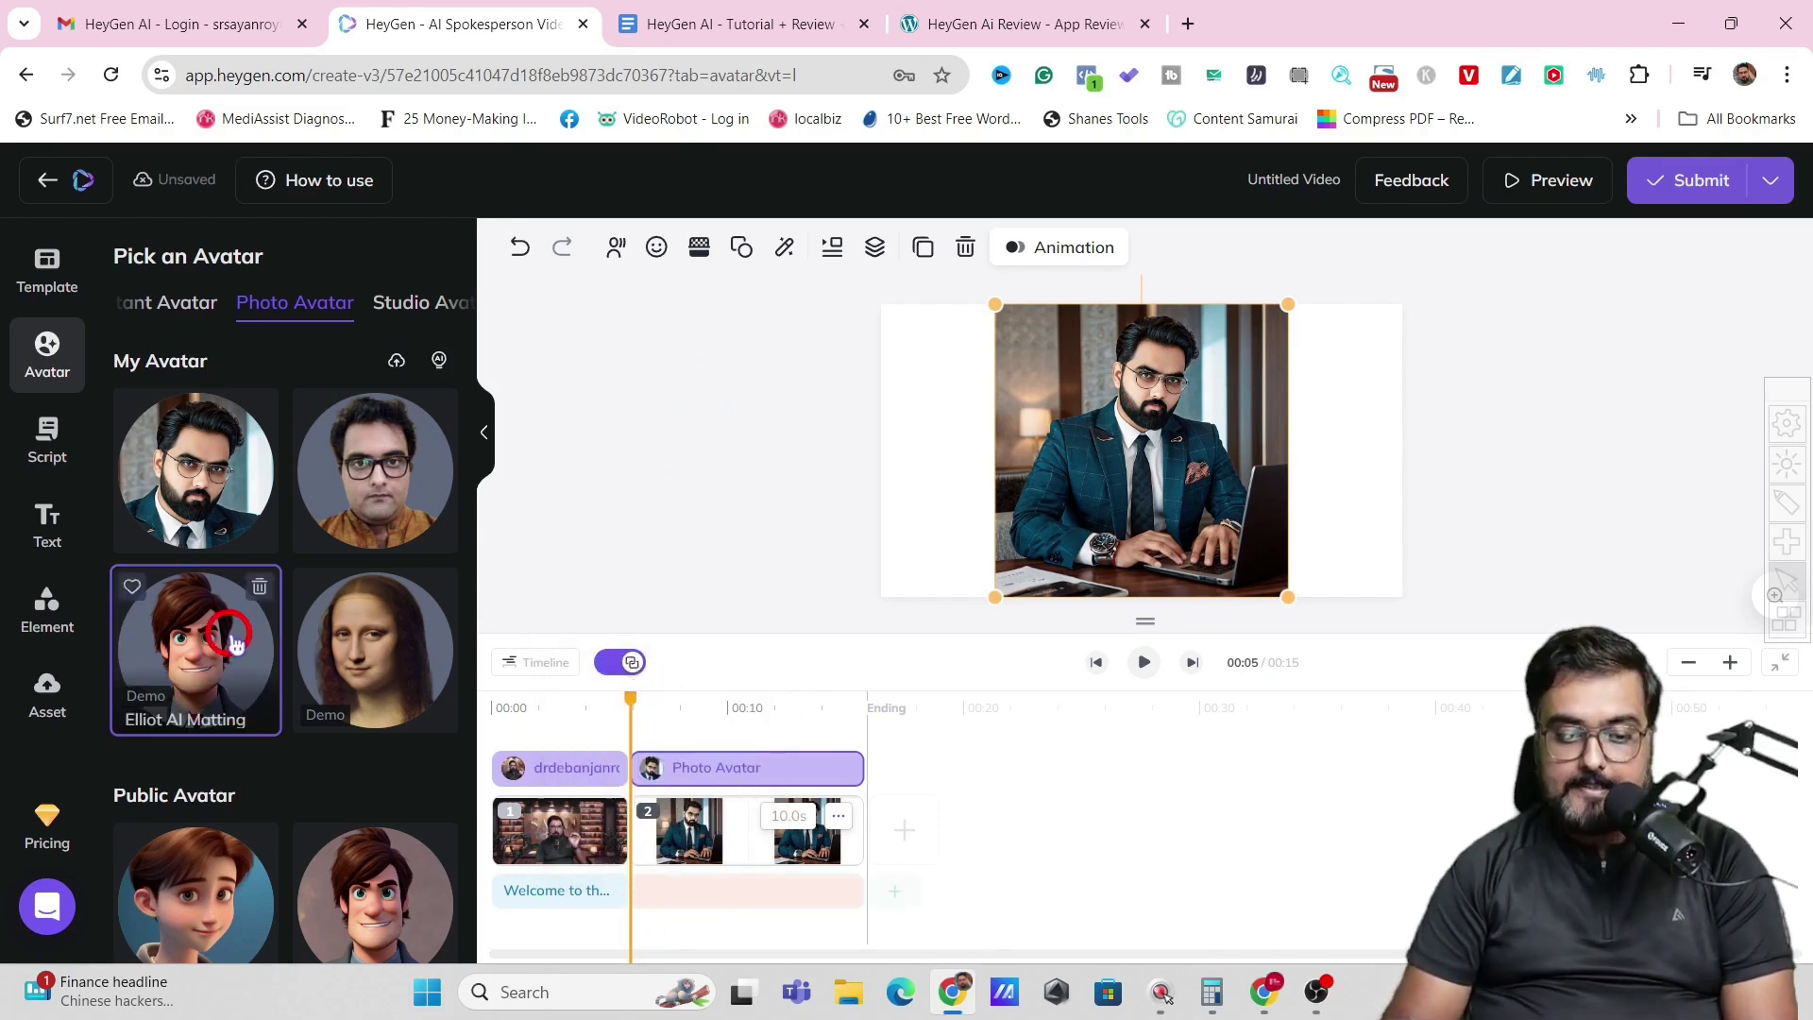
{"action": "left_click", "coordinate": [48, 434]}
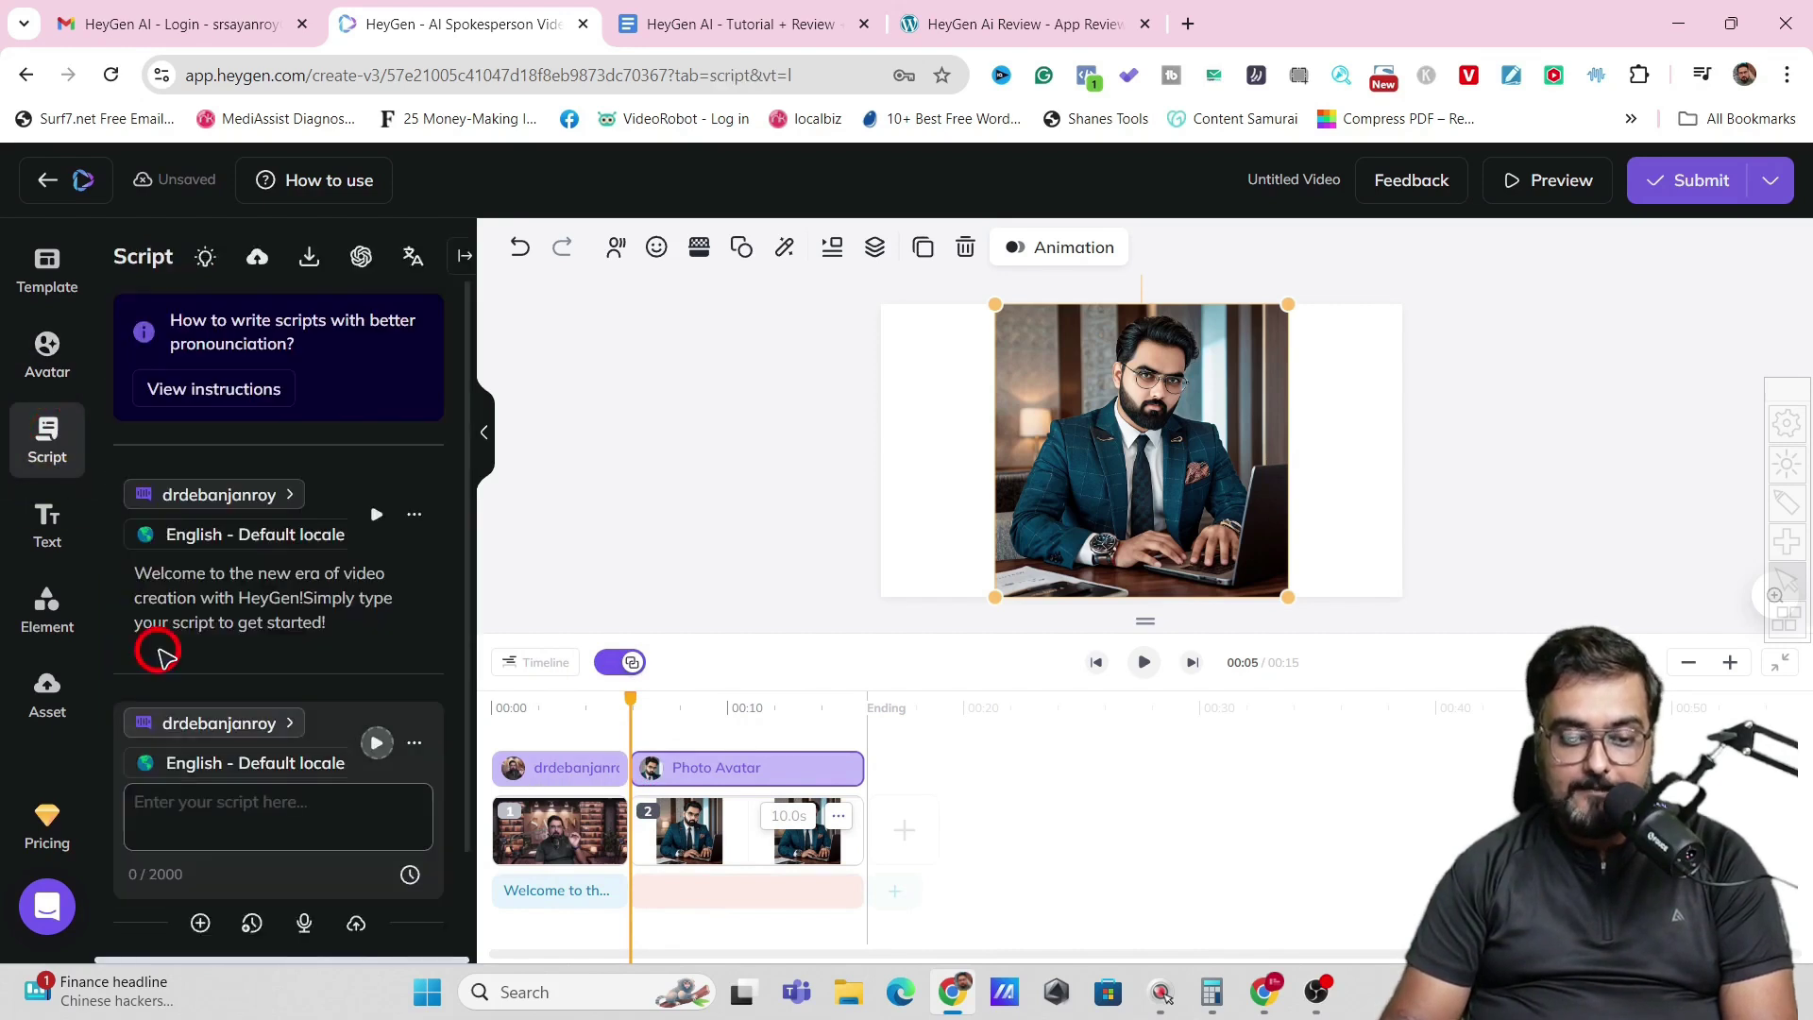
Script scene 2's photo avatar to say 'this is my photo avatar speaking to you. Are you enjoying thuis?', generate audio, and preview.
{"action": "left_click", "coordinate": [148, 812]}
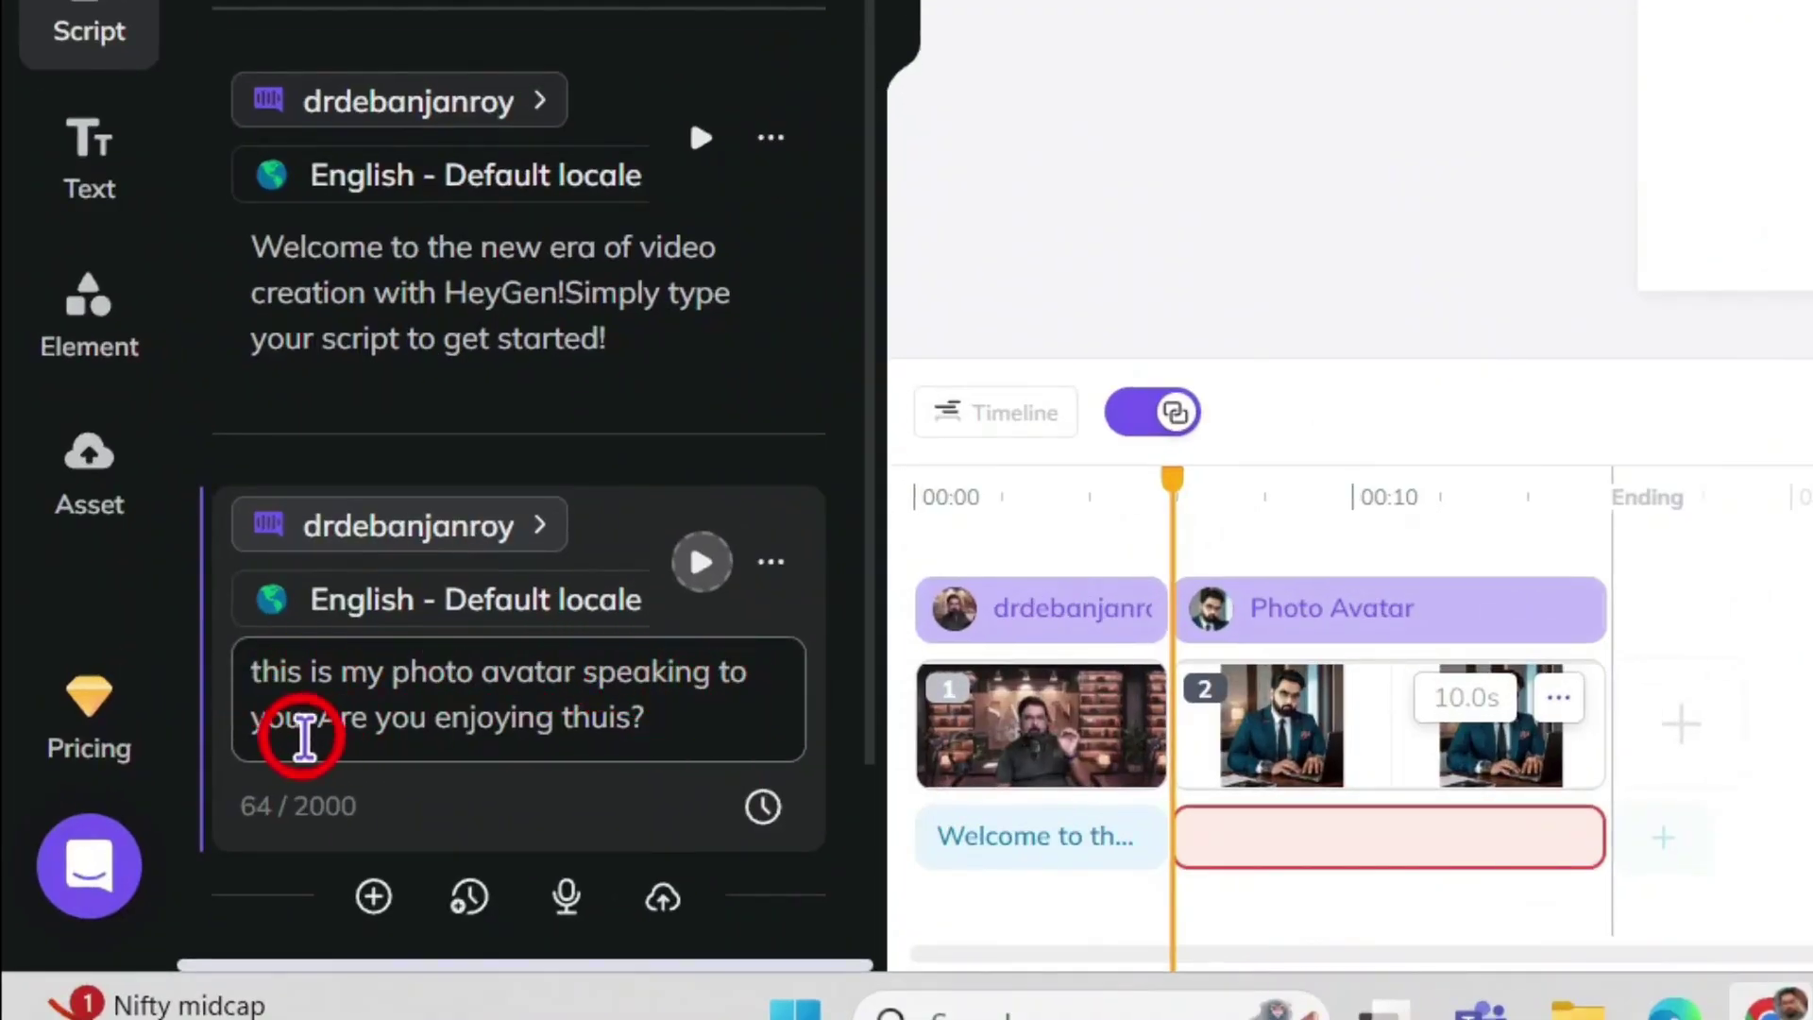
{"action": "left_click", "coordinate": [695, 564]}
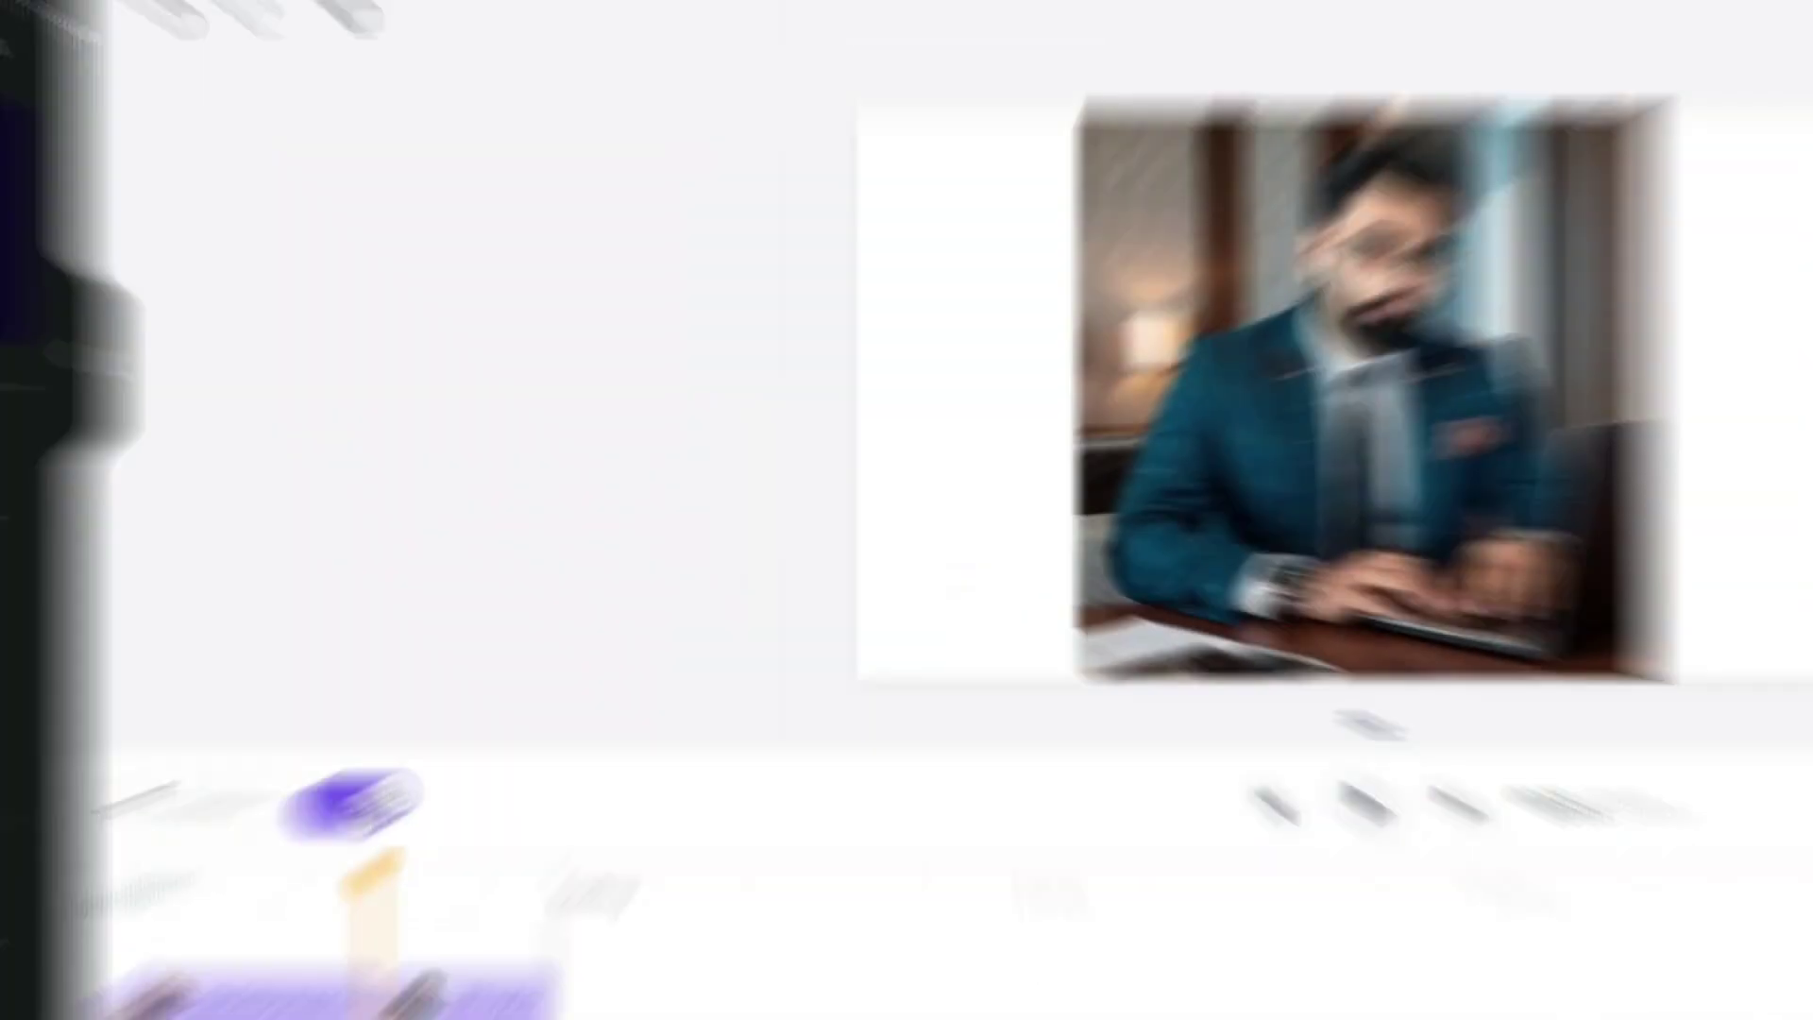
{"action": "left_click", "coordinate": [660, 847]}
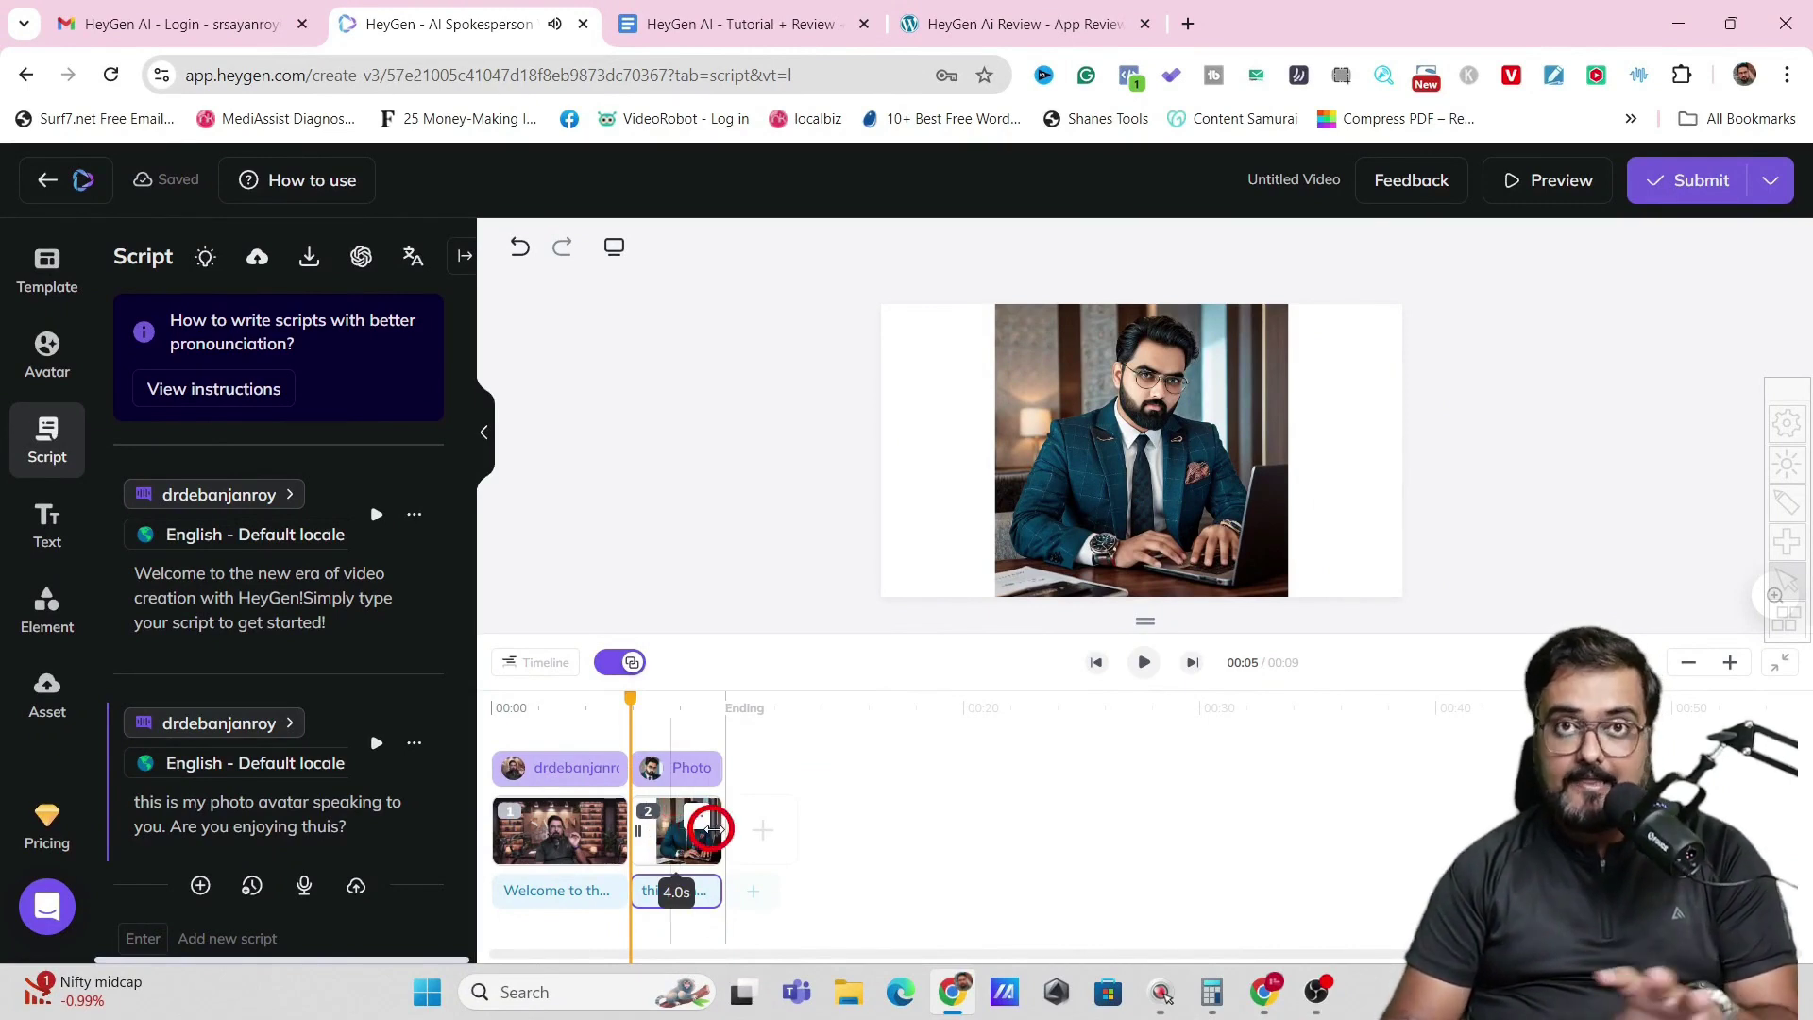
{"action": "left_click", "coordinate": [1145, 662]}
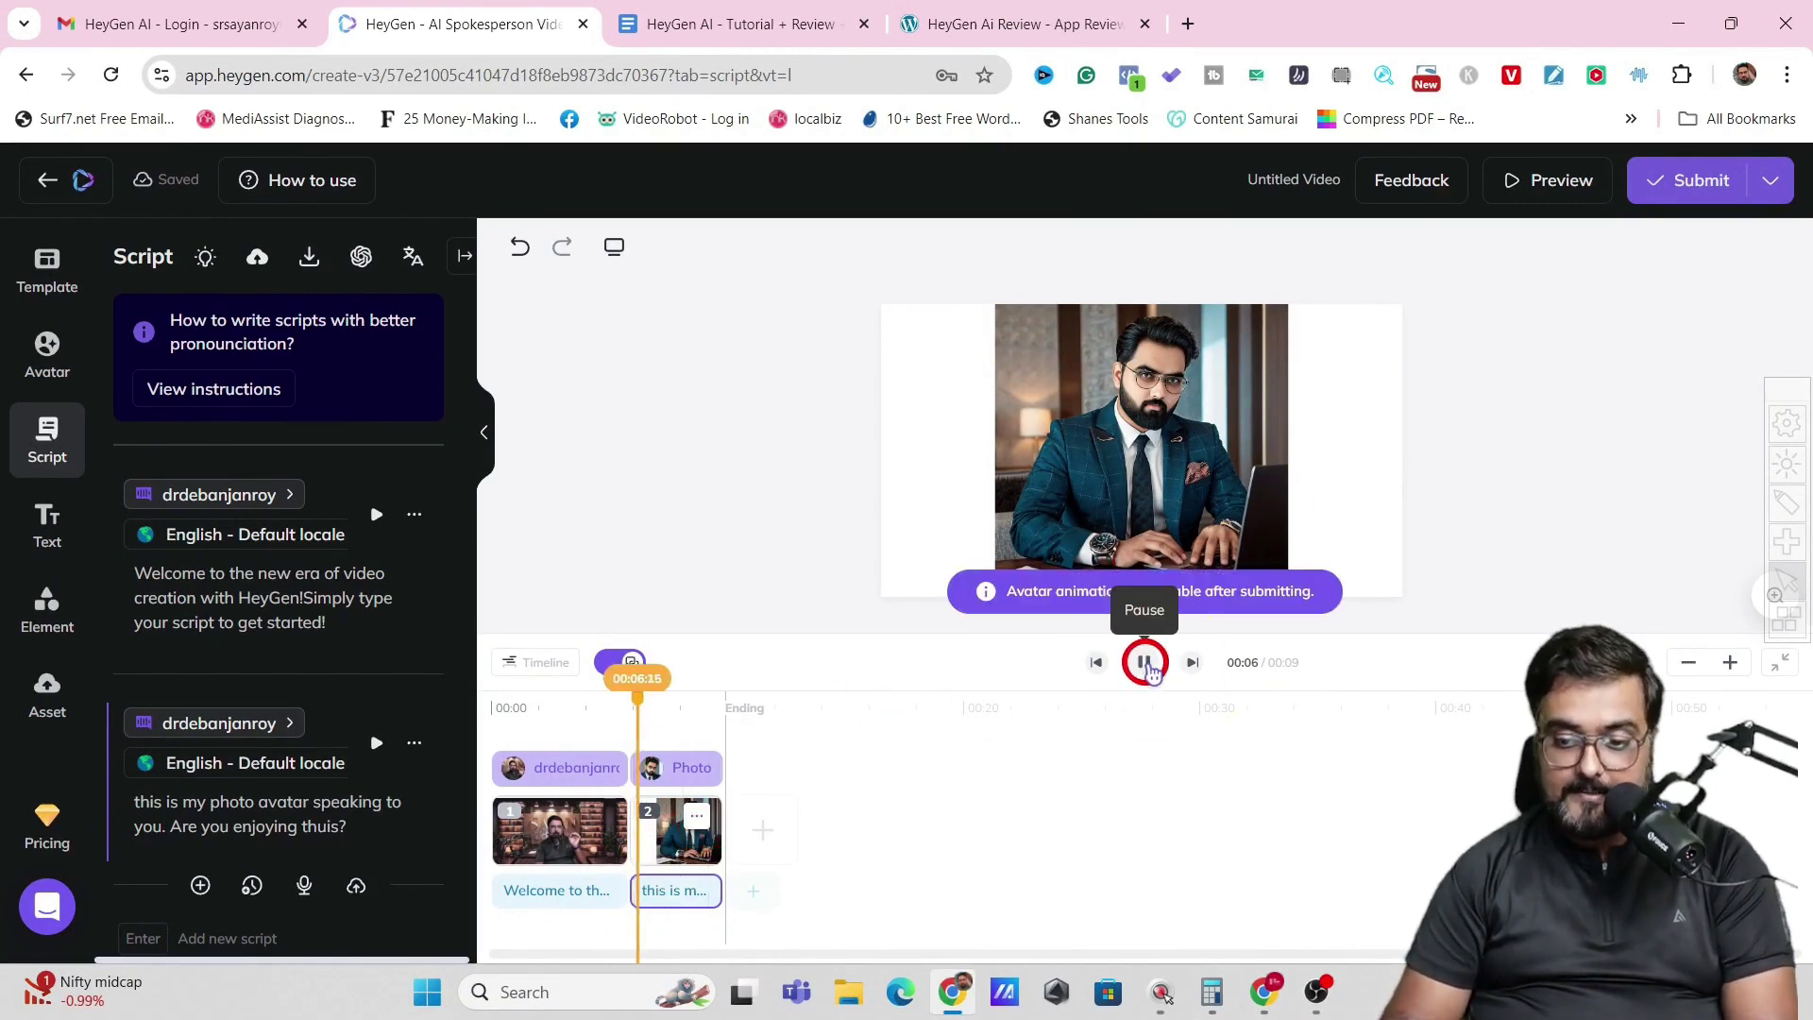
{"action": "left_click", "coordinate": [1147, 664]}
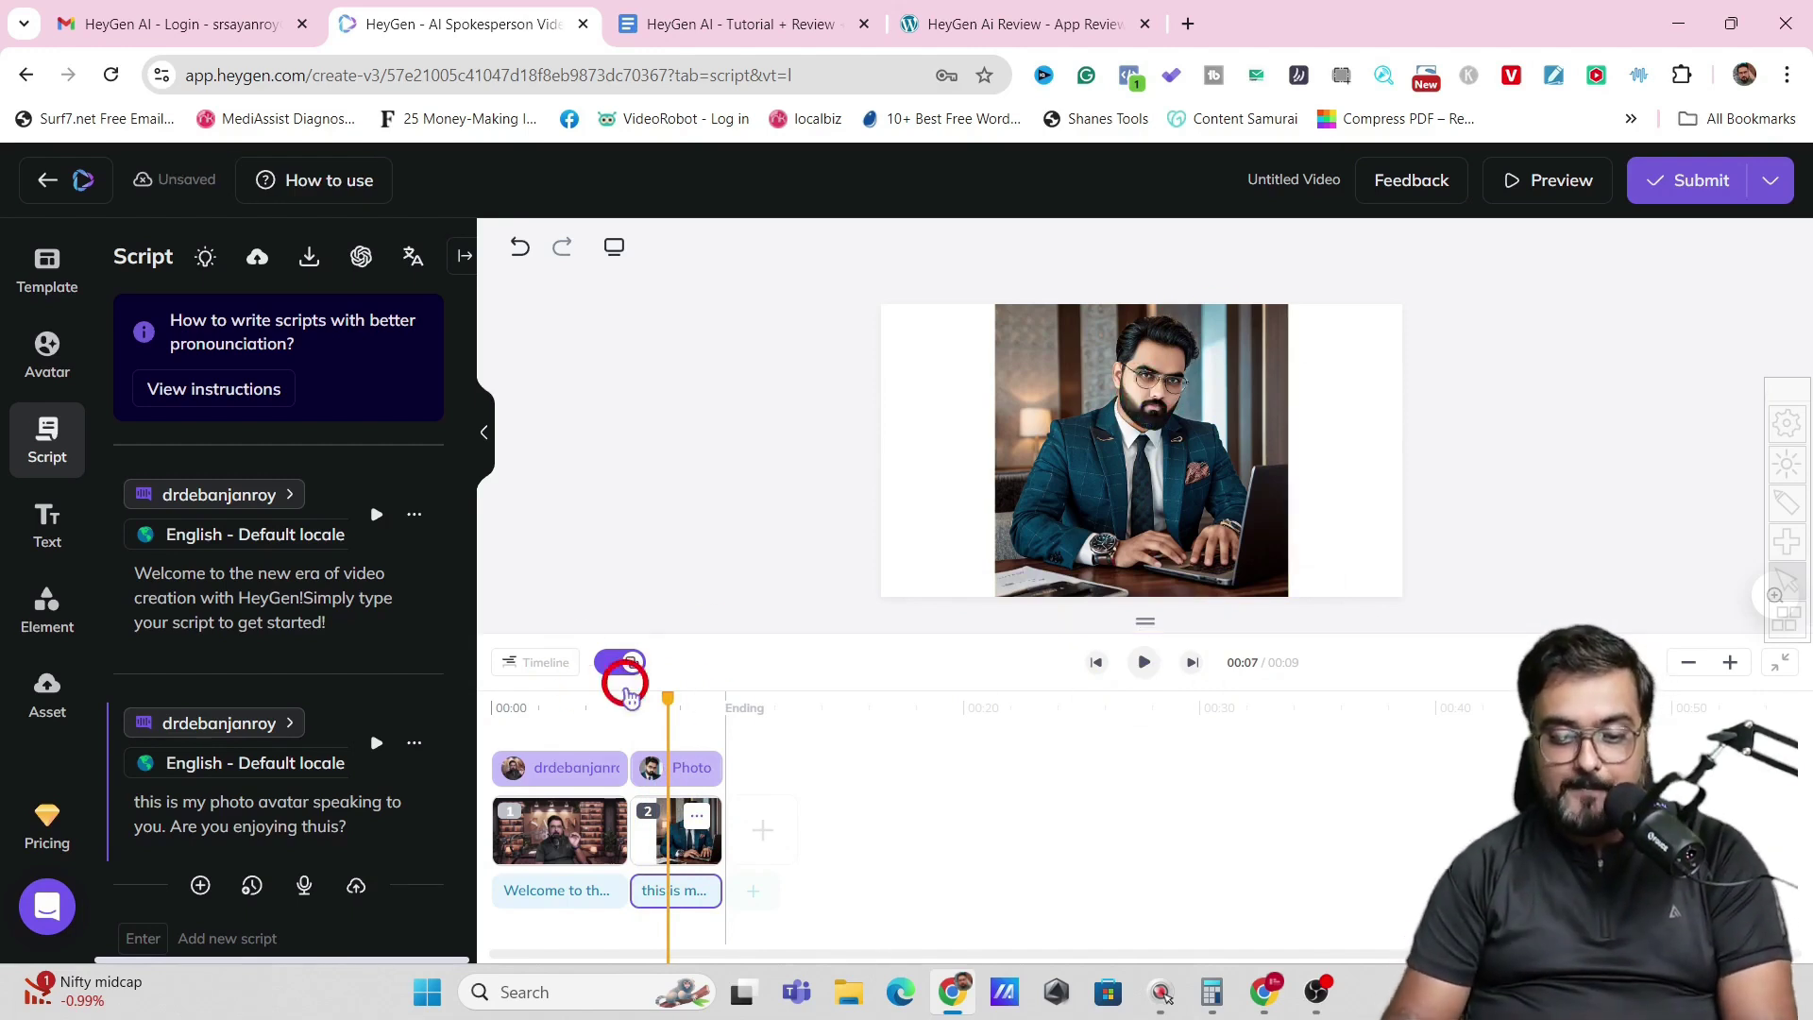
Add a third scene featuring the public avatar 'Daran outside sitting'.
{"action": "left_click", "coordinate": [761, 833]}
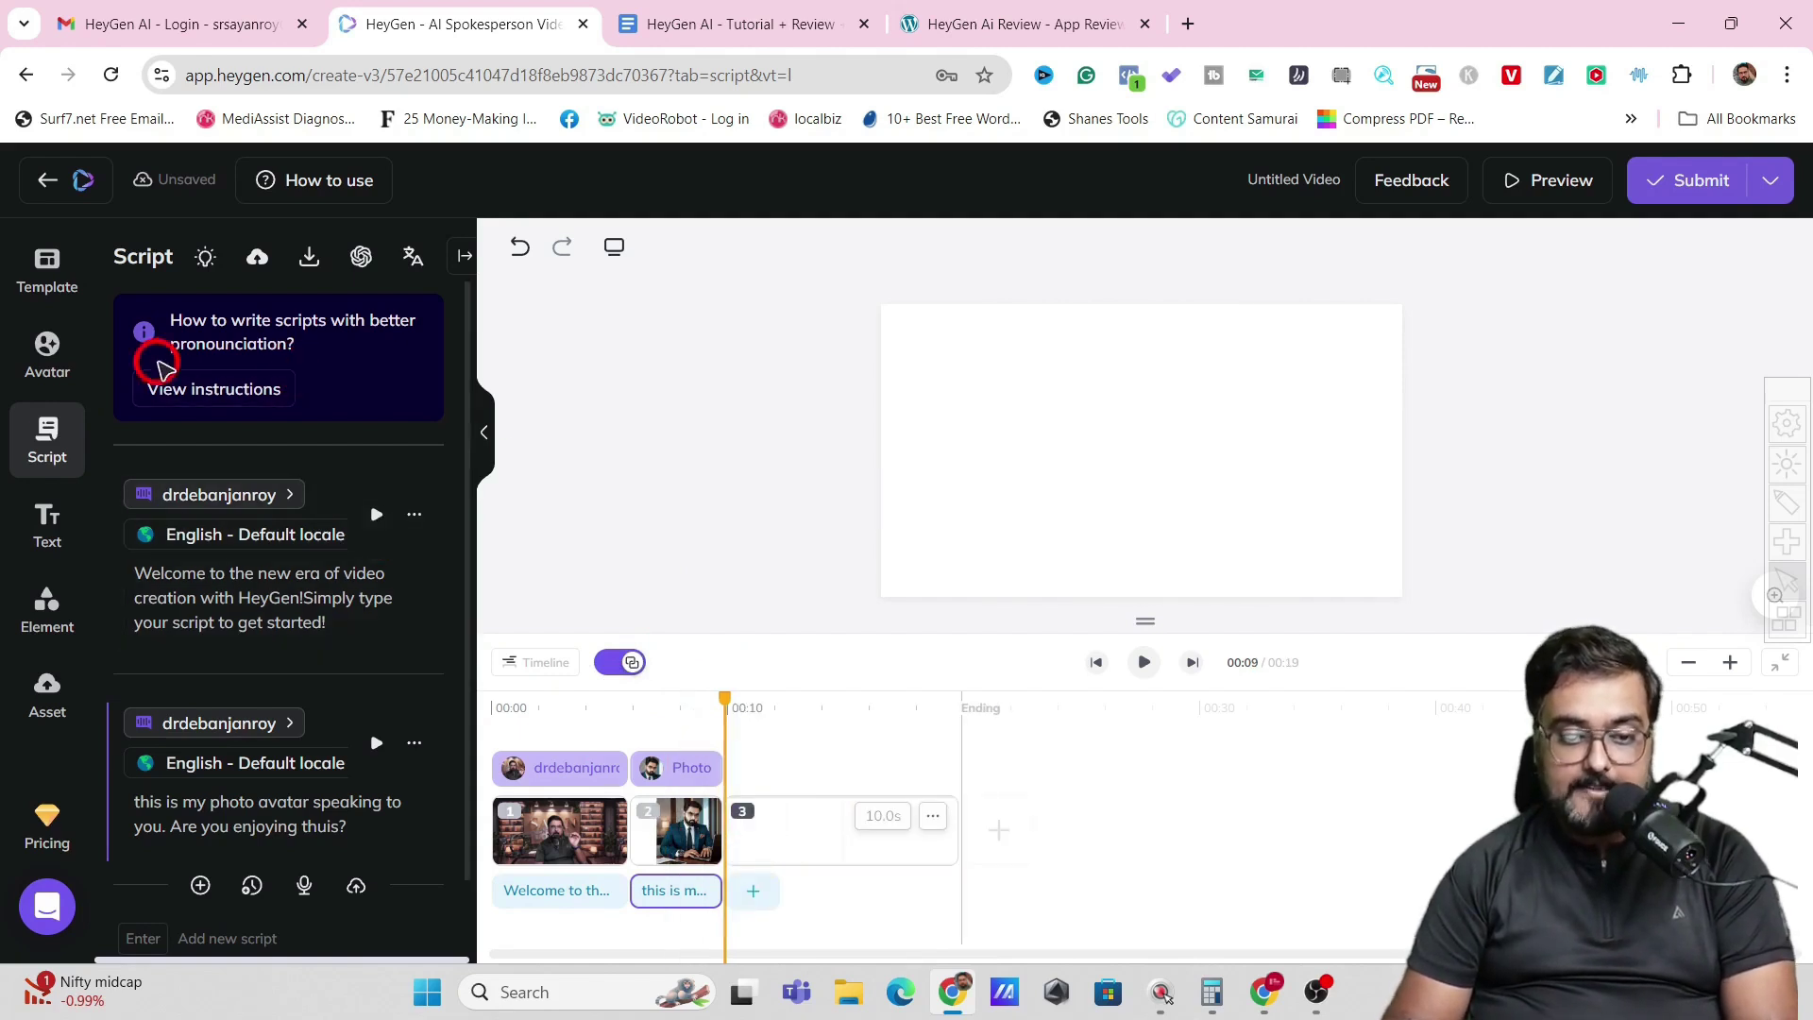
{"action": "left_click", "coordinate": [45, 352]}
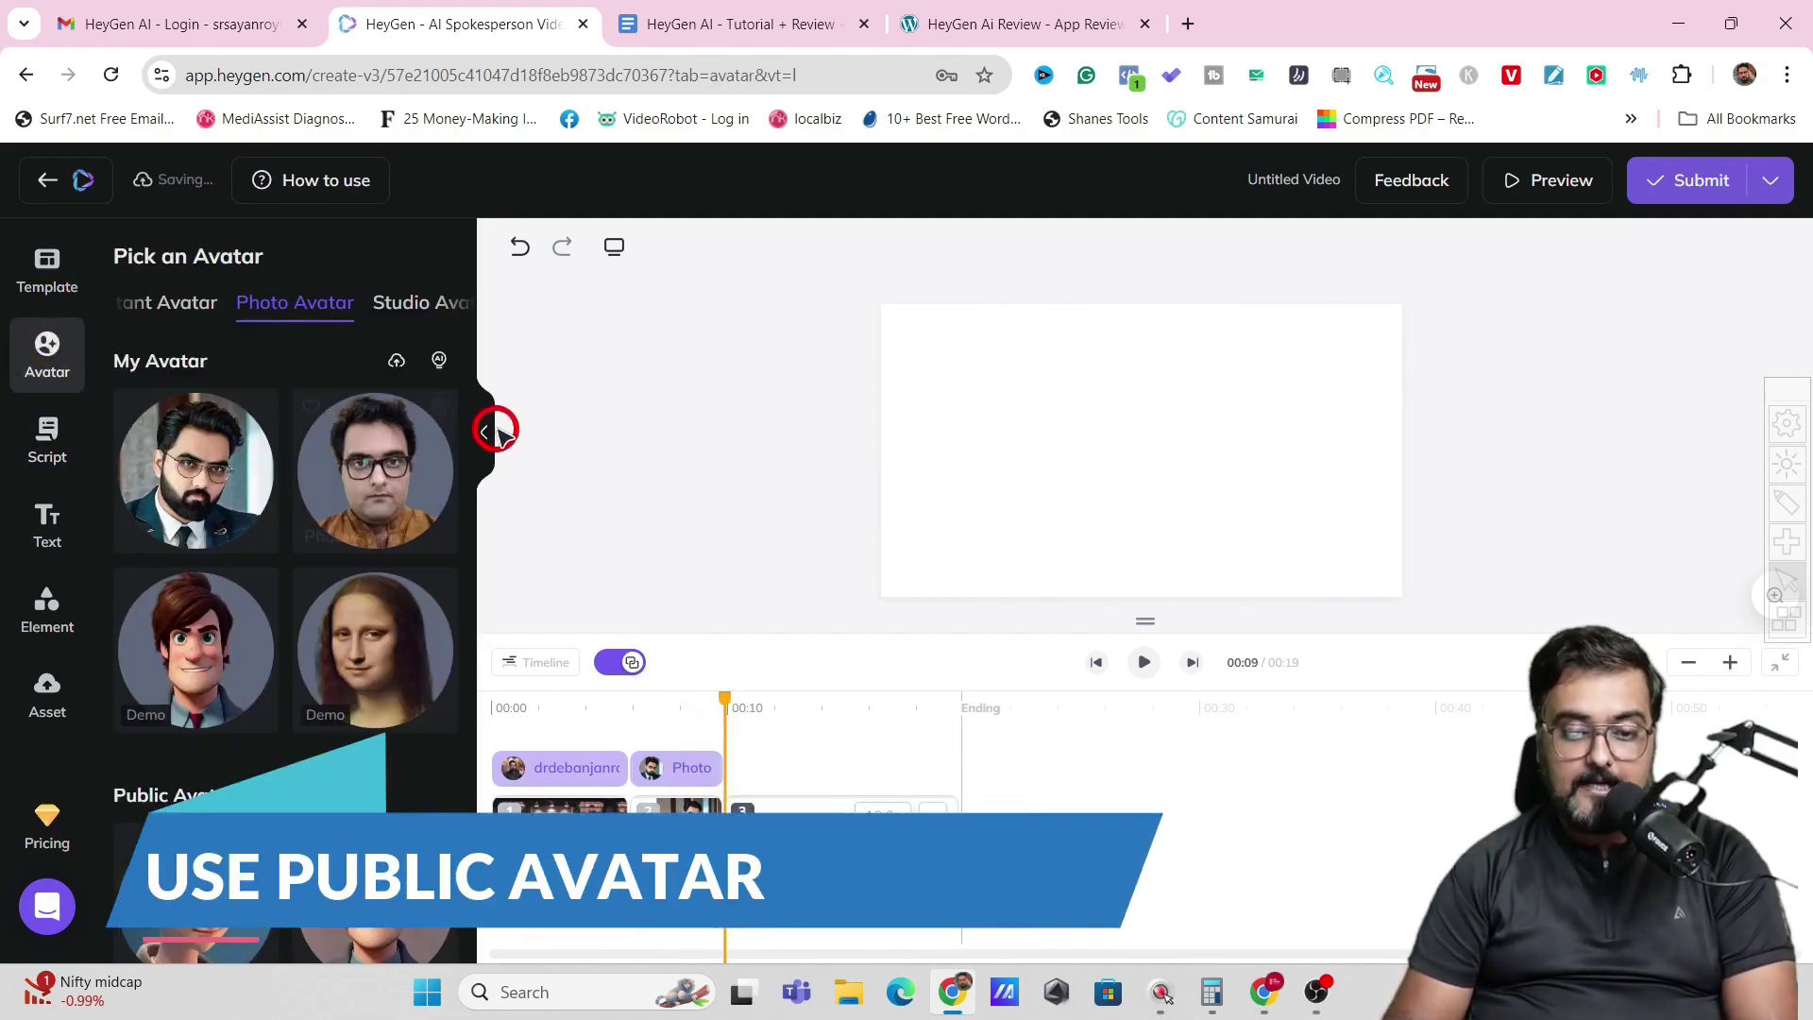
{"action": "left_click", "coordinate": [166, 303]}
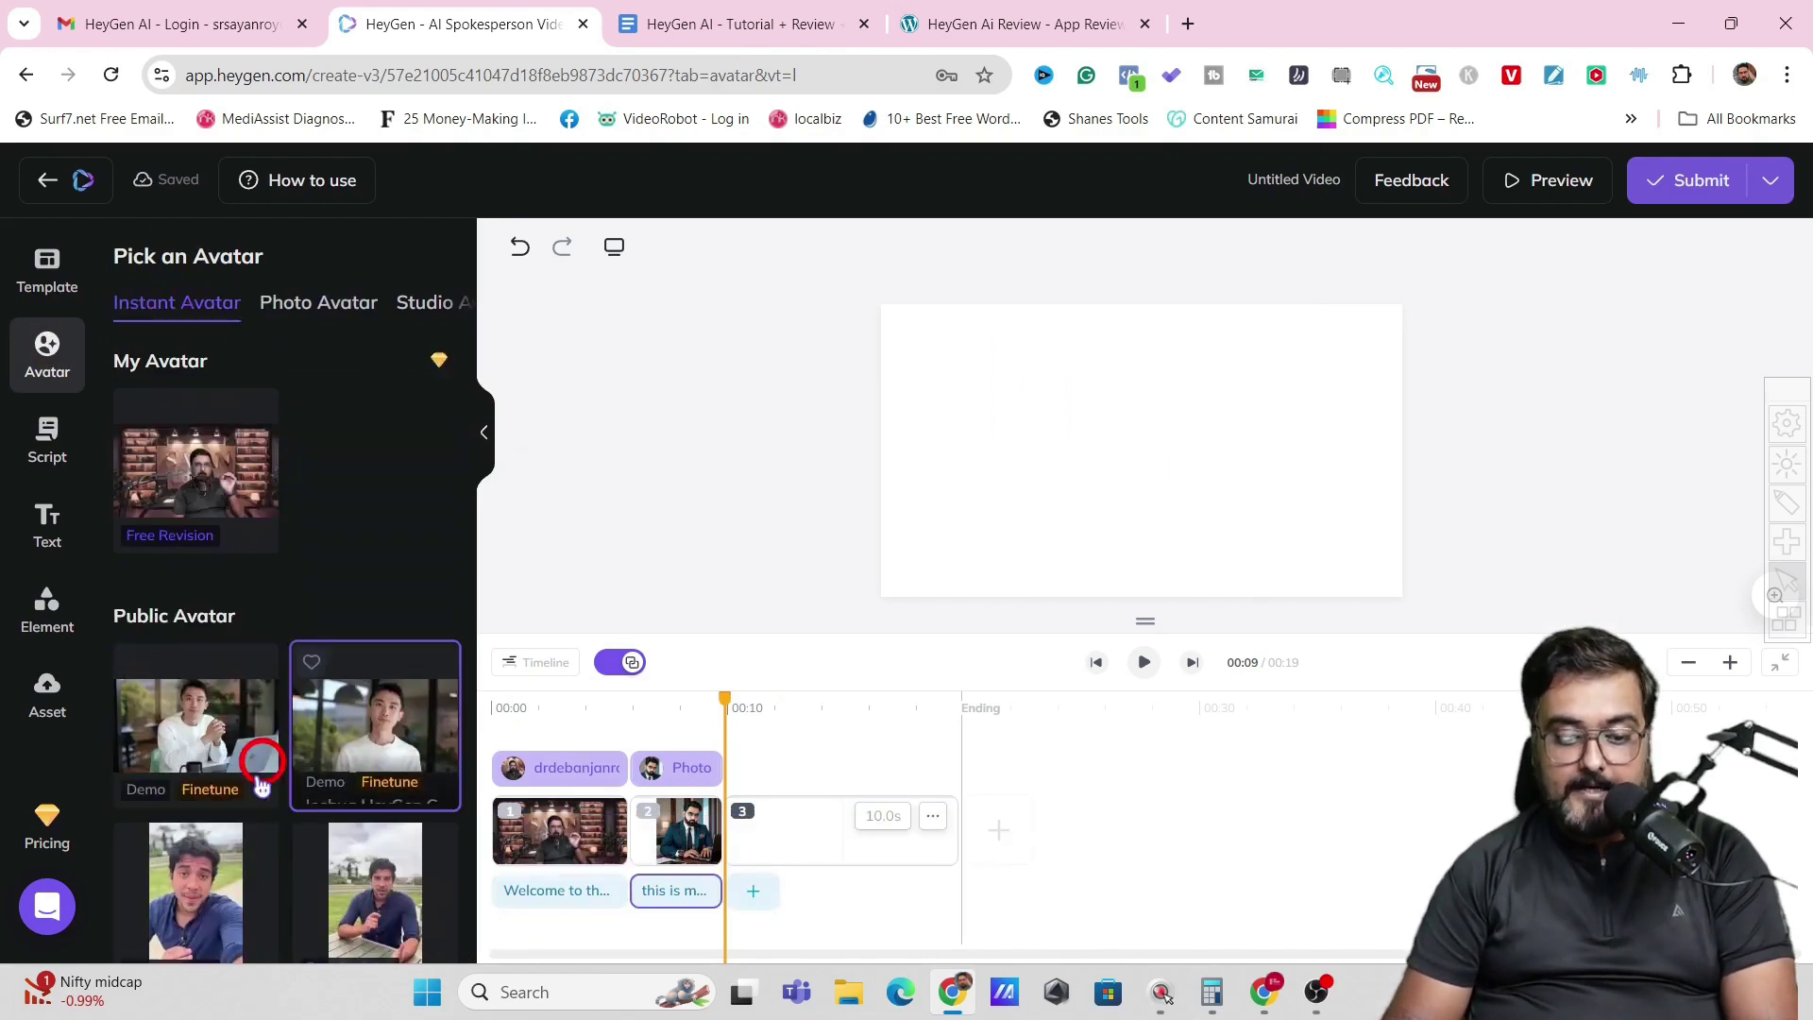
{"action": "left_click", "coordinate": [383, 886]}
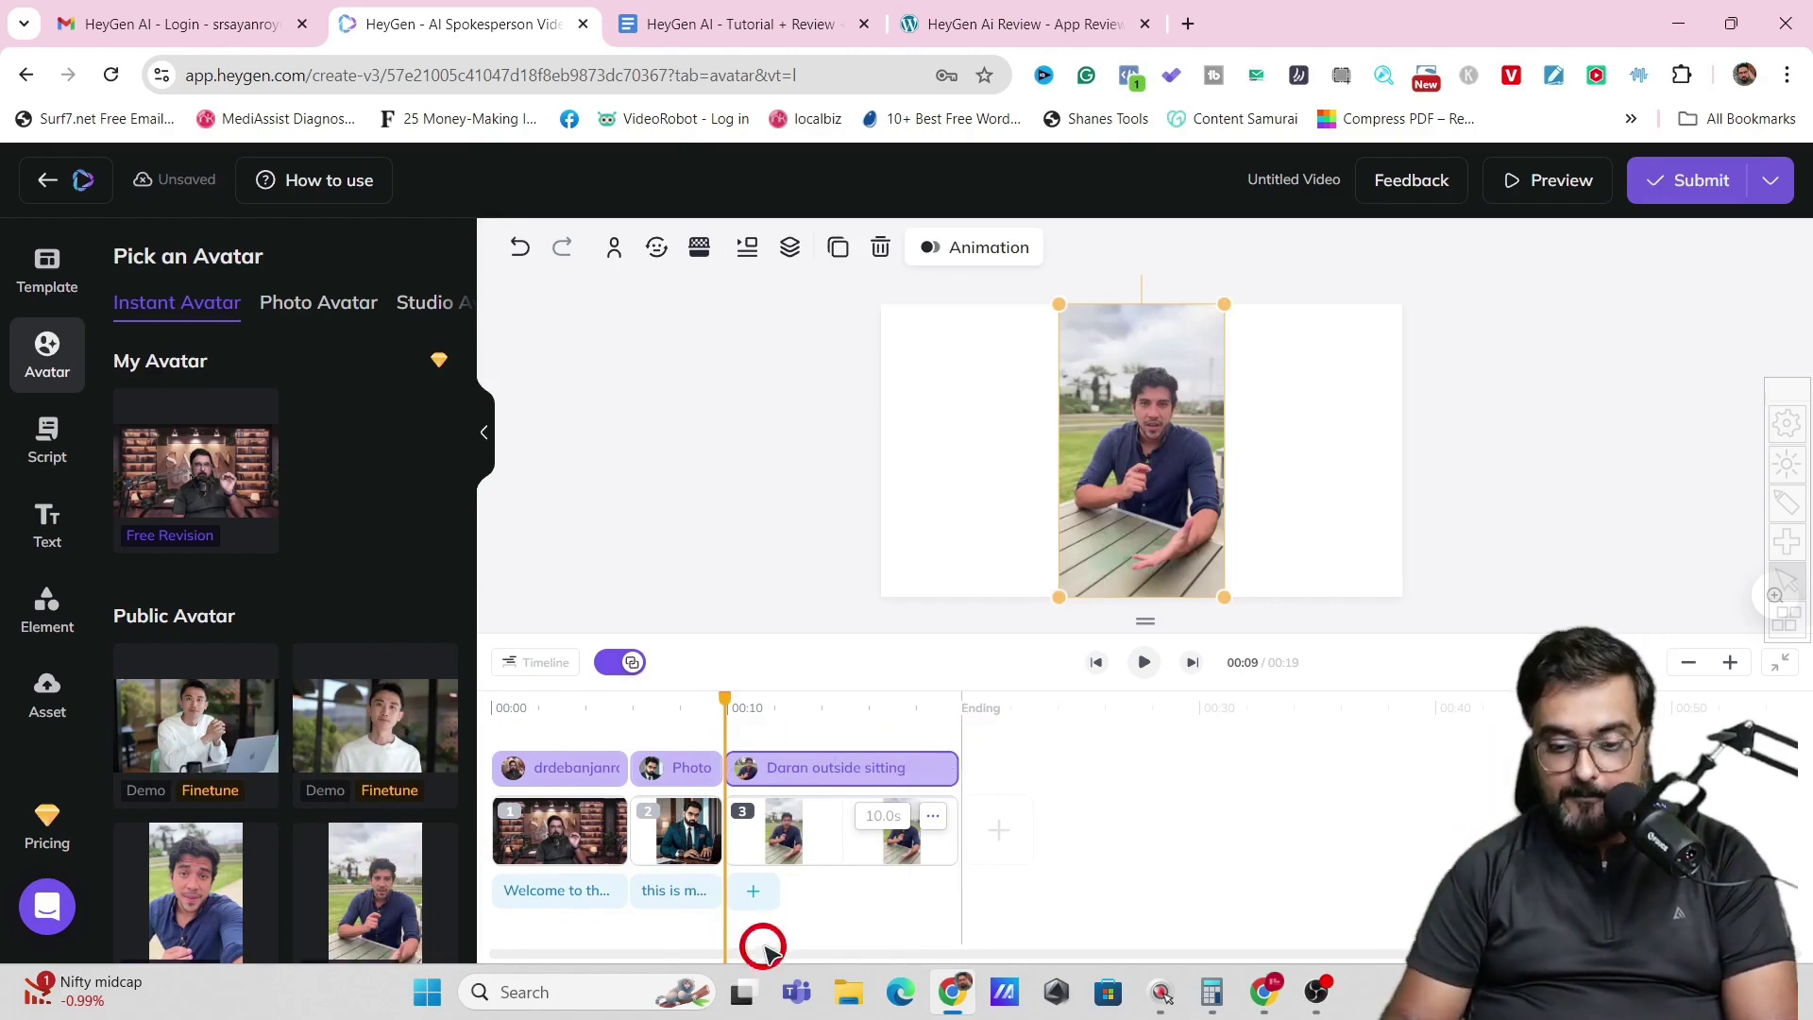
Give scene 3 an empty script block and bring up its content choices.
{"action": "left_click", "coordinate": [752, 890]}
{"action": "left_click", "coordinate": [735, 692]}
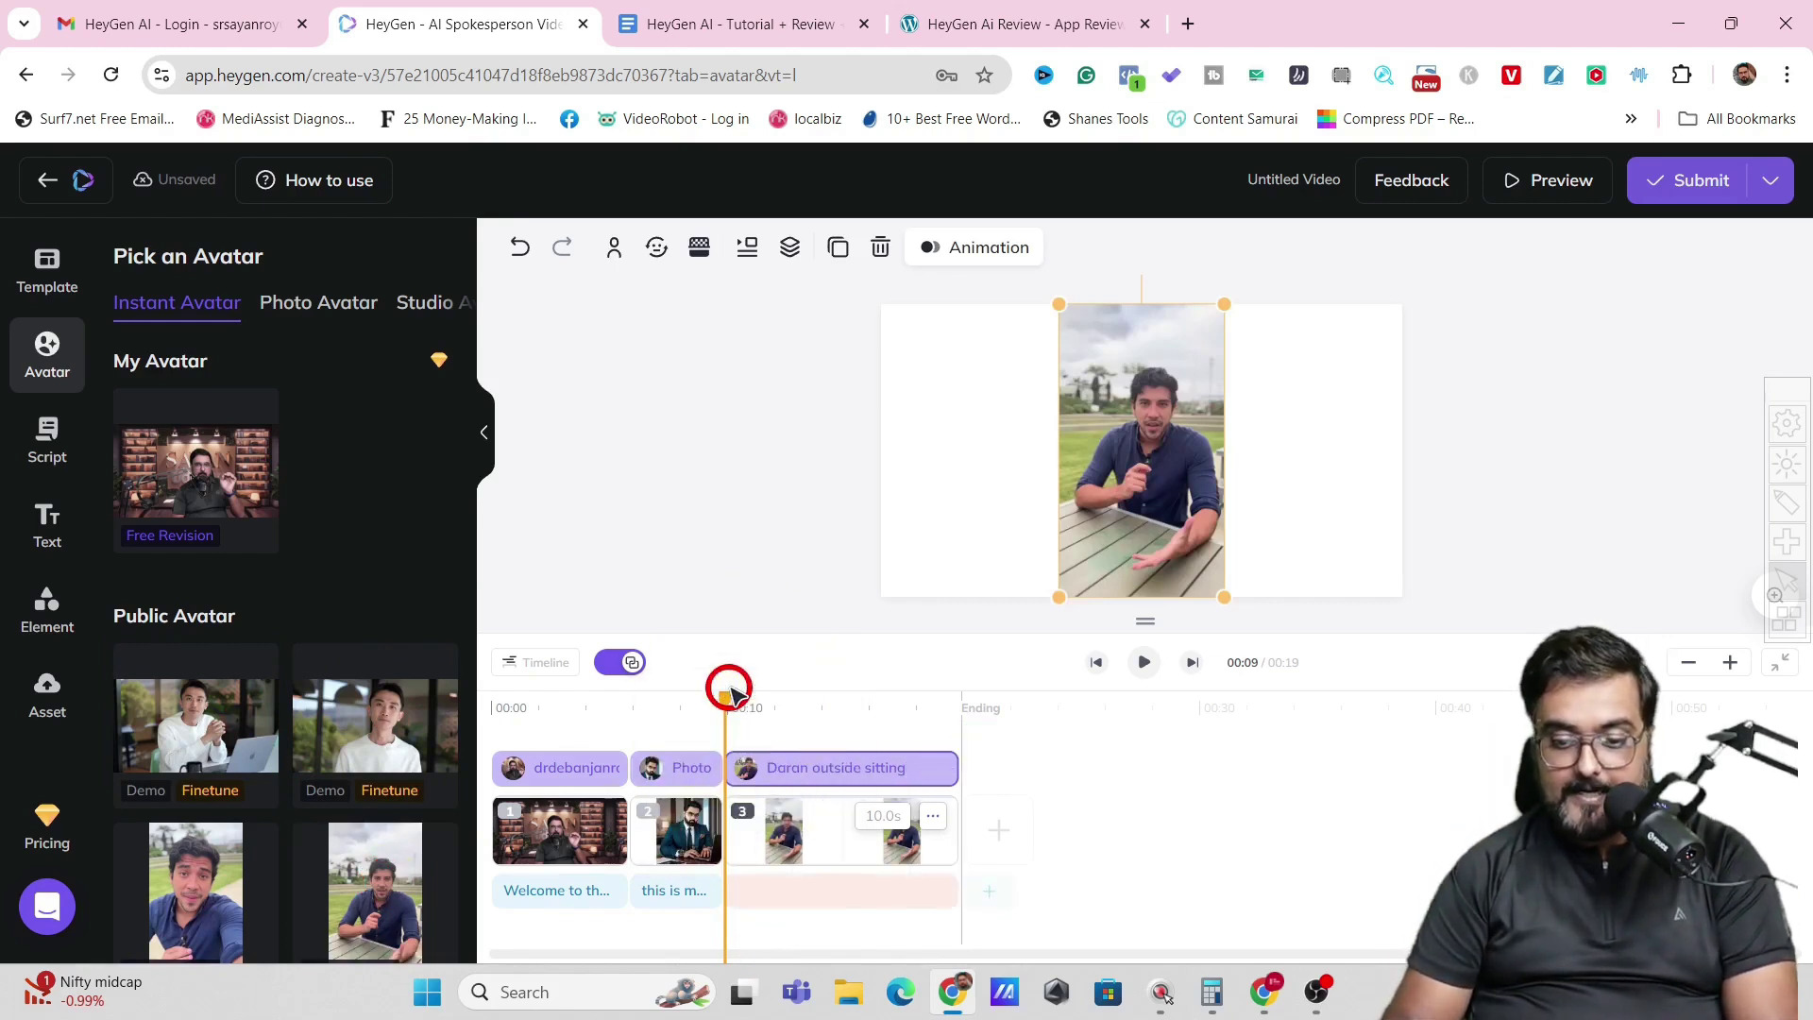
{"action": "left_click", "coordinate": [746, 891]}
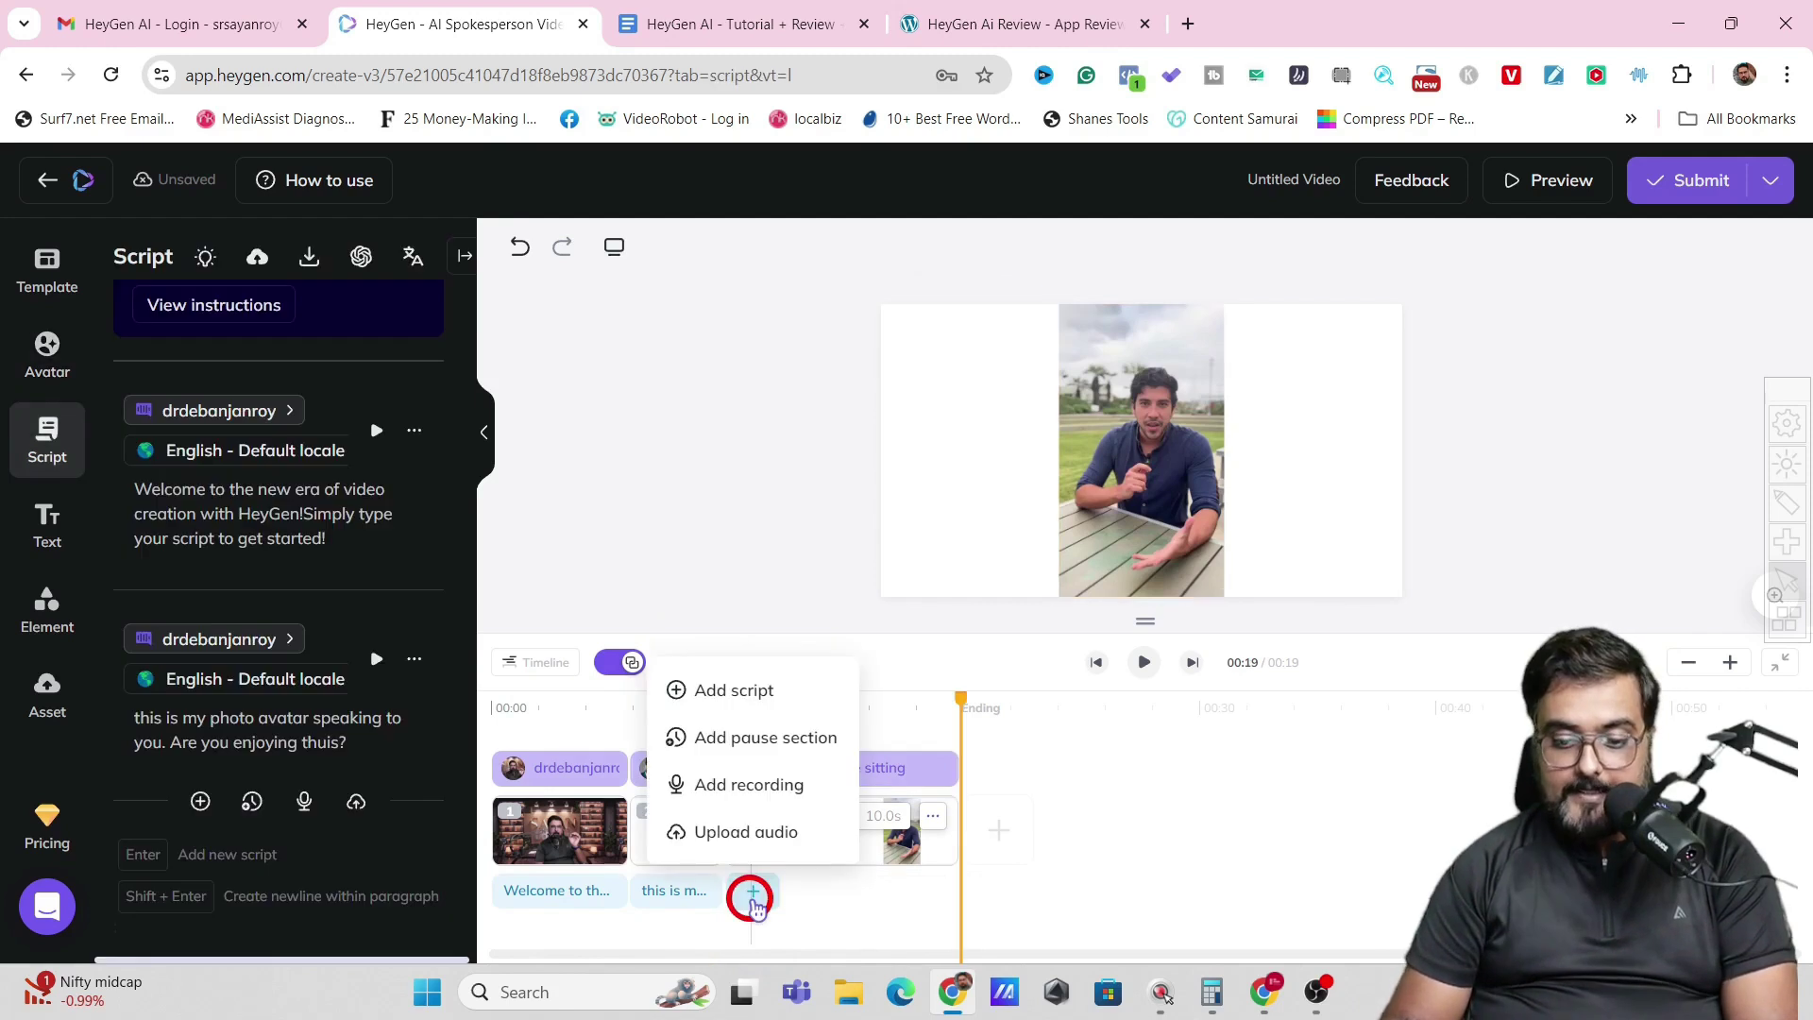
Record a 9-second voice clip and insert it as scene 3's audio, Recorded Audio.wav.
{"action": "left_click", "coordinate": [741, 786]}
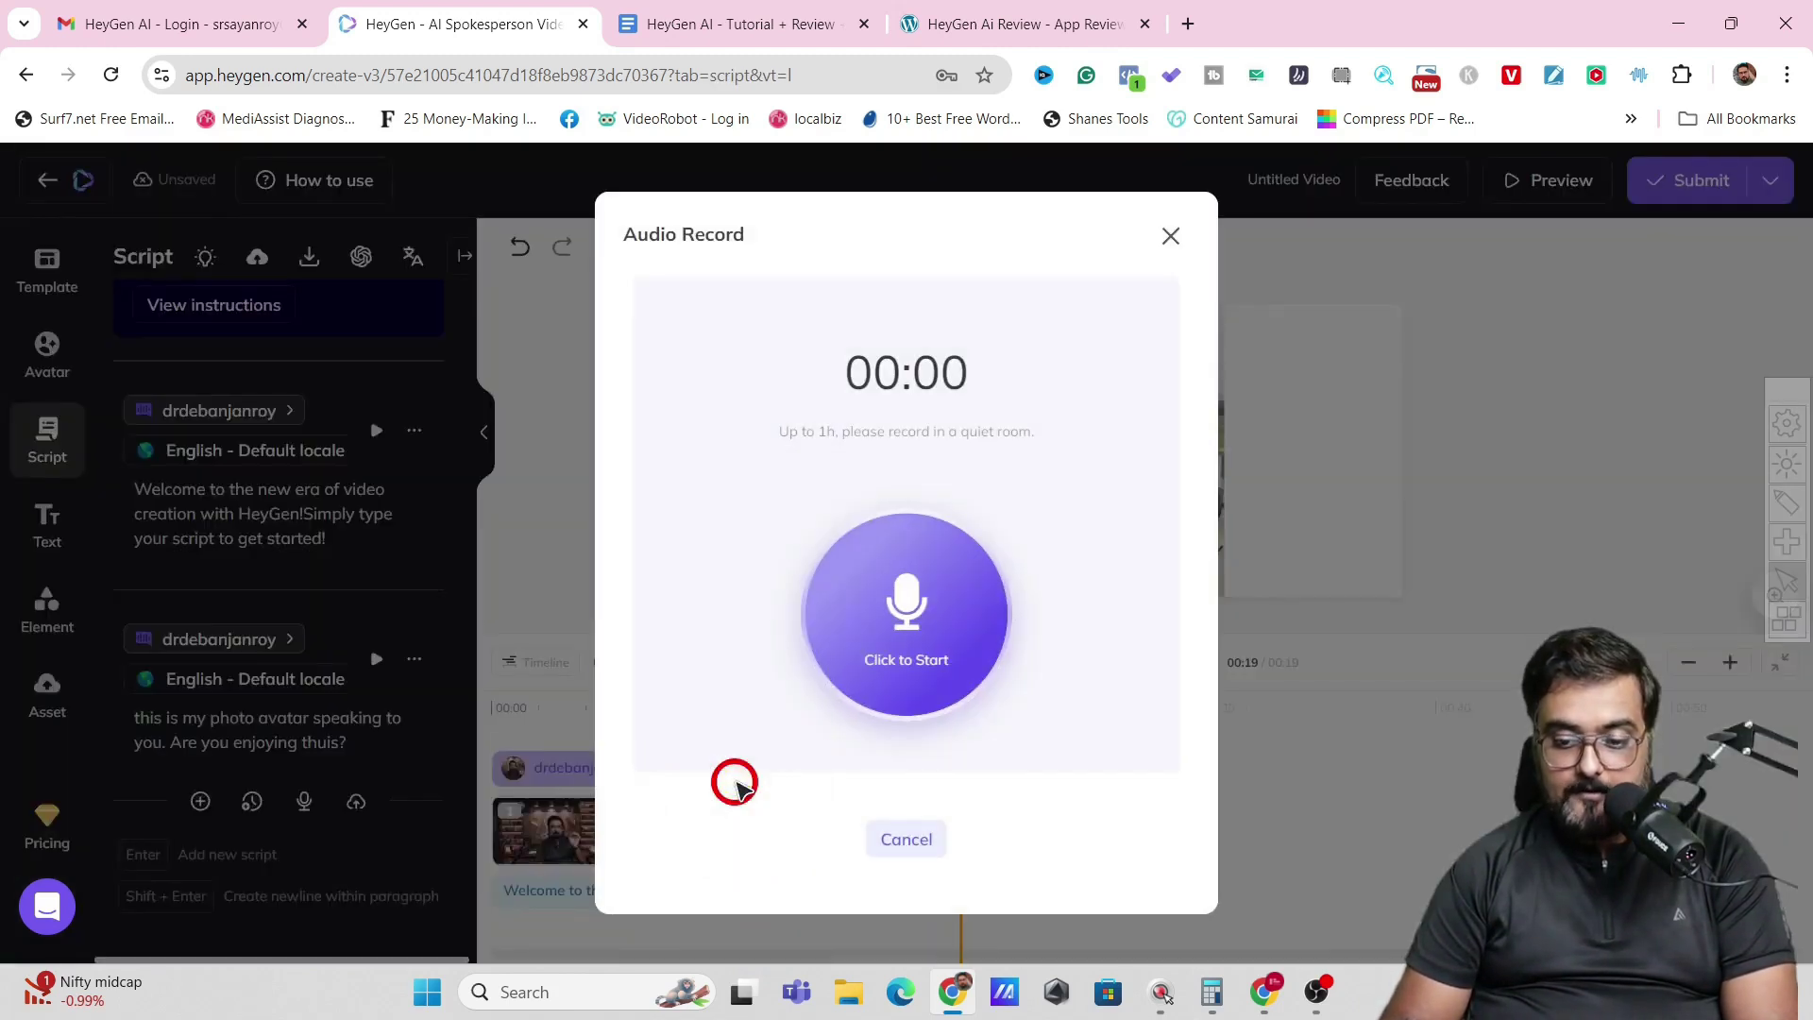
{"action": "left_click", "coordinate": [902, 635]}
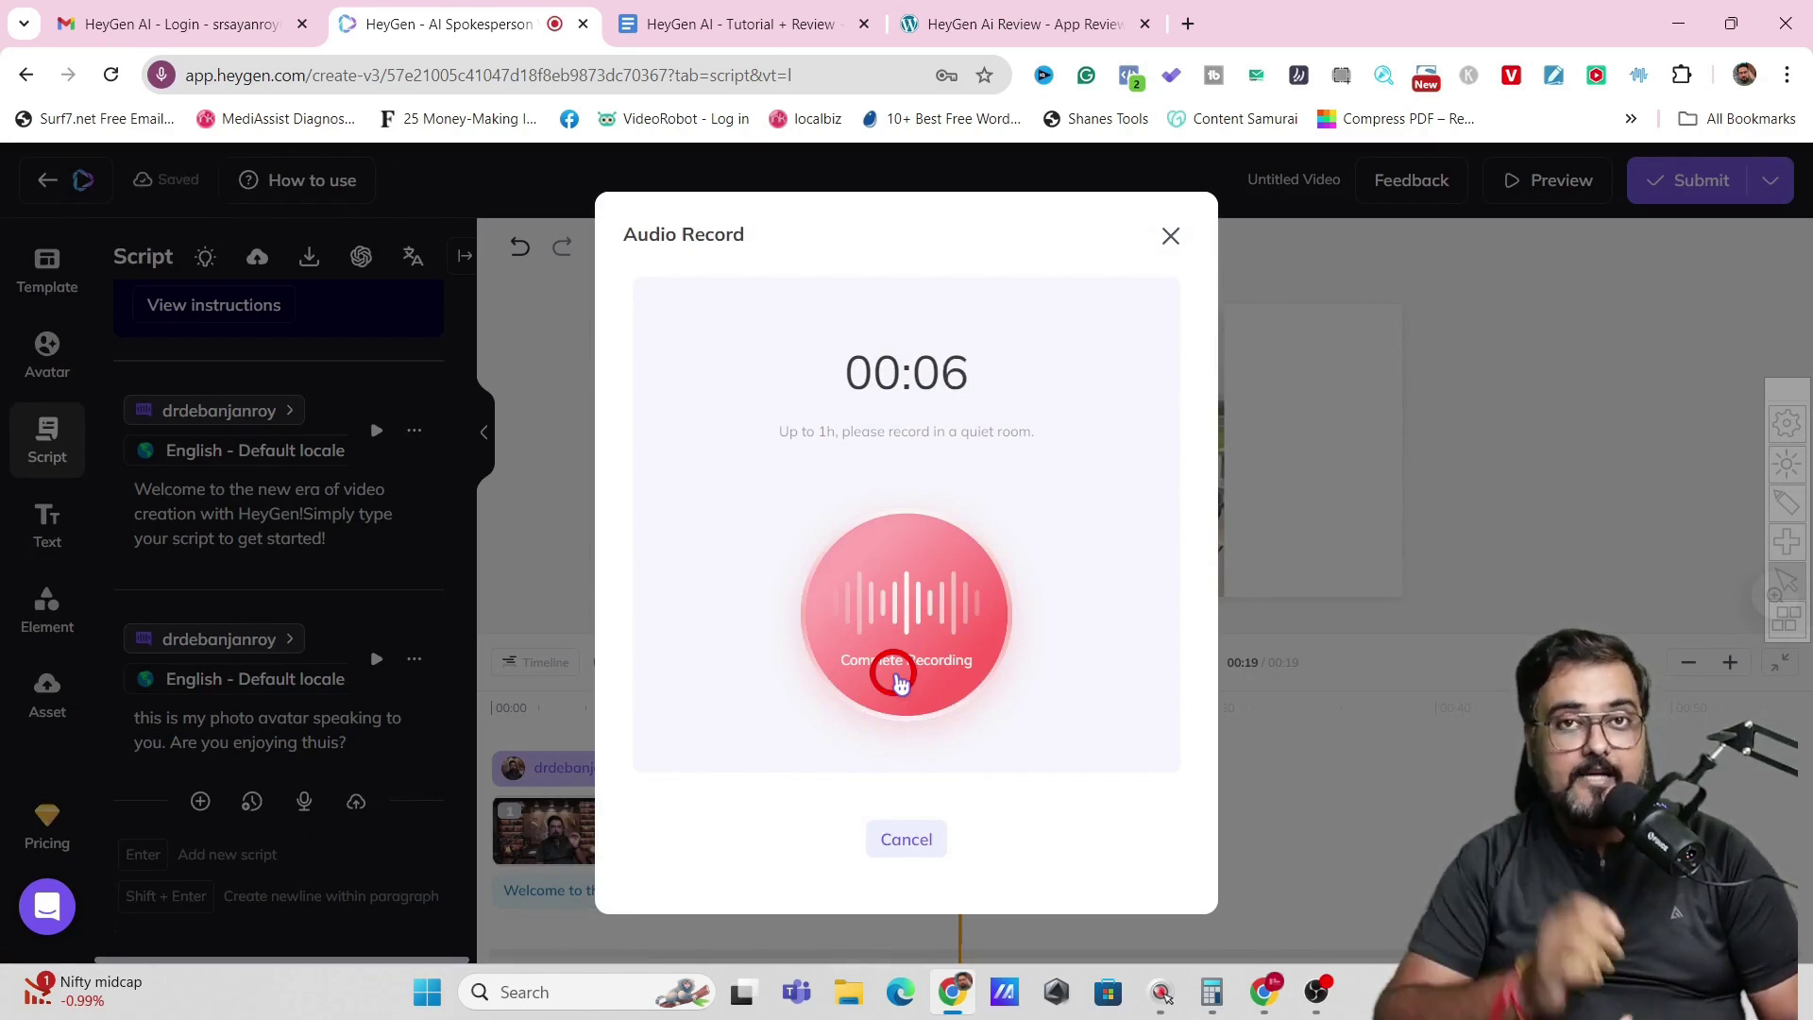
{"action": "left_click", "coordinate": [900, 680]}
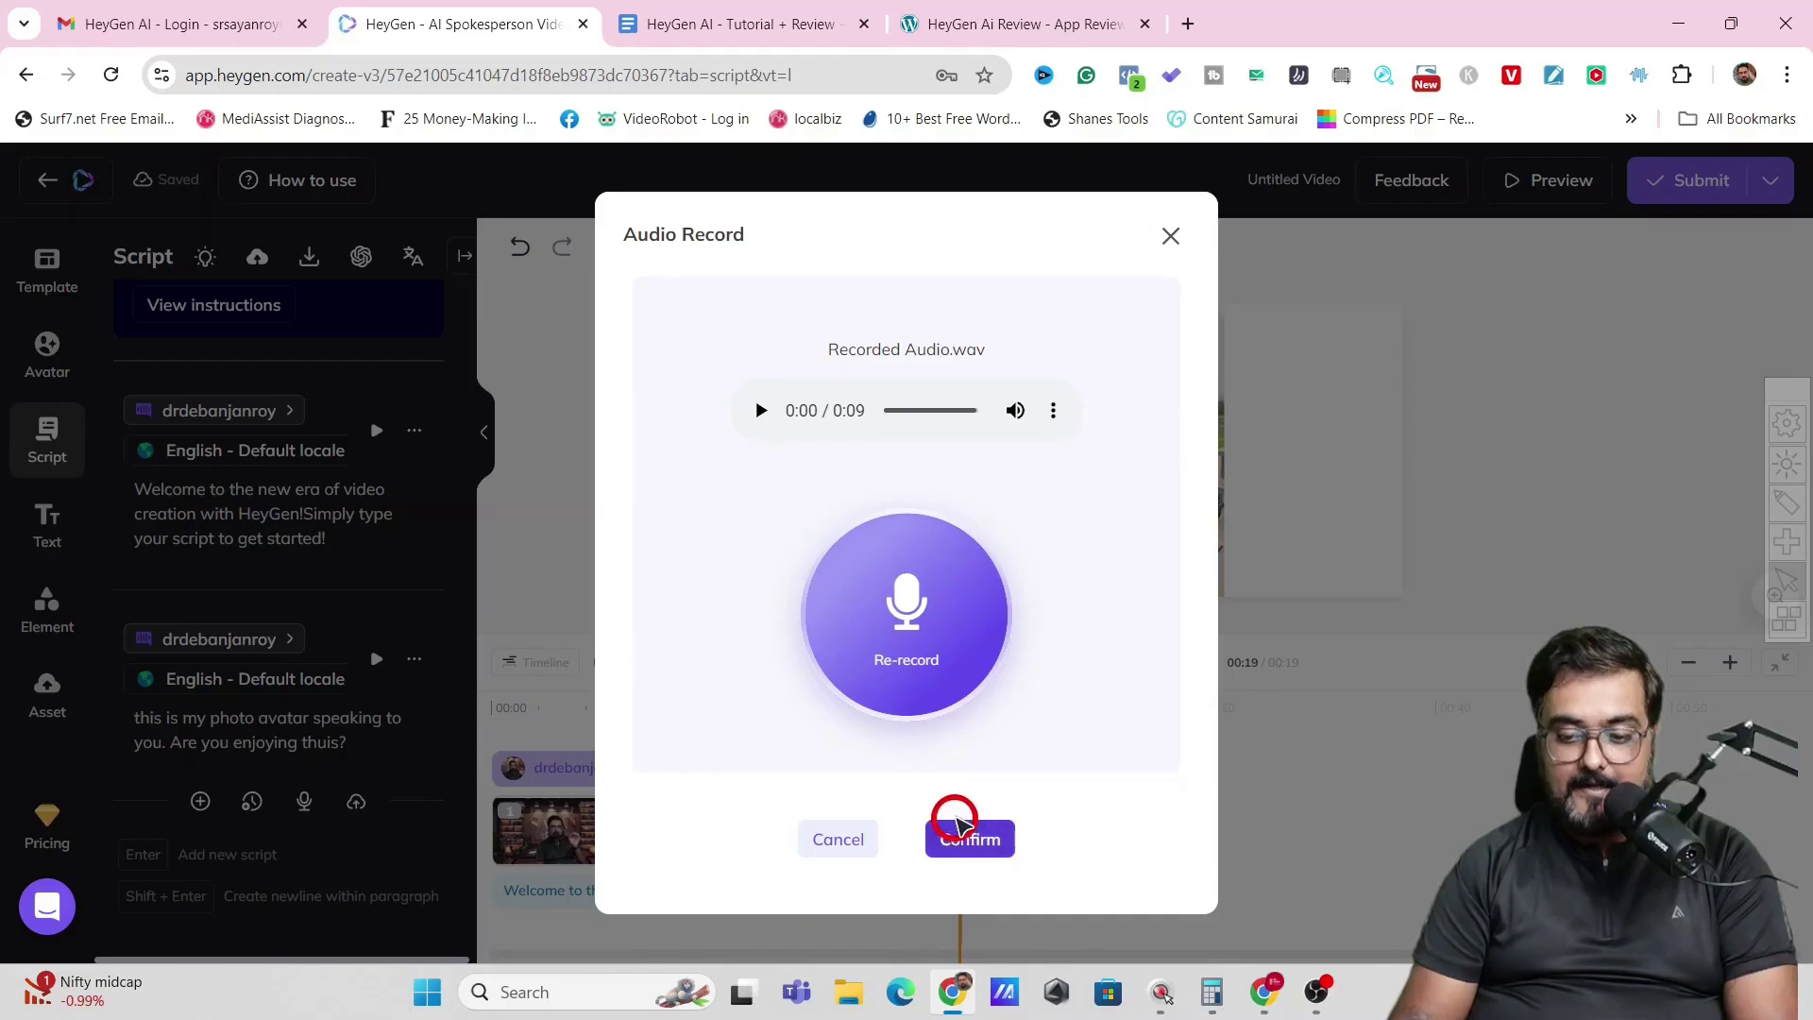
{"action": "left_click", "coordinate": [963, 837]}
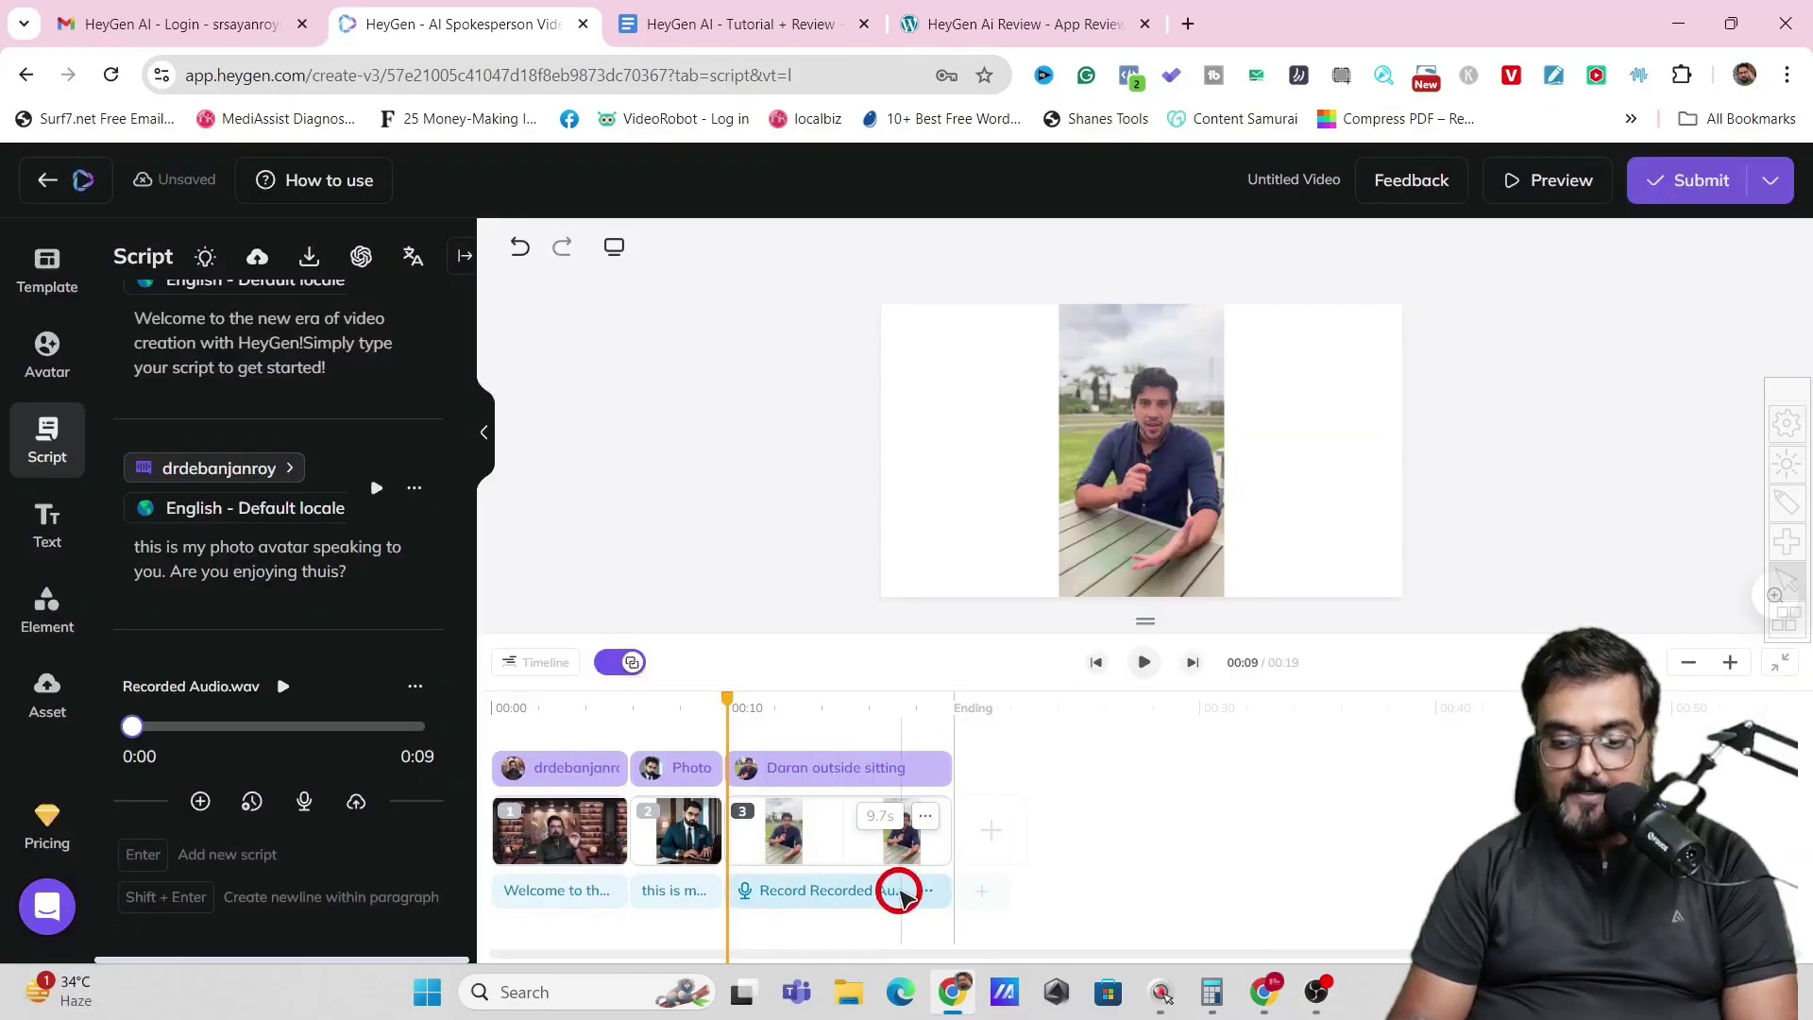
{"action": "left_click", "coordinate": [929, 891]}
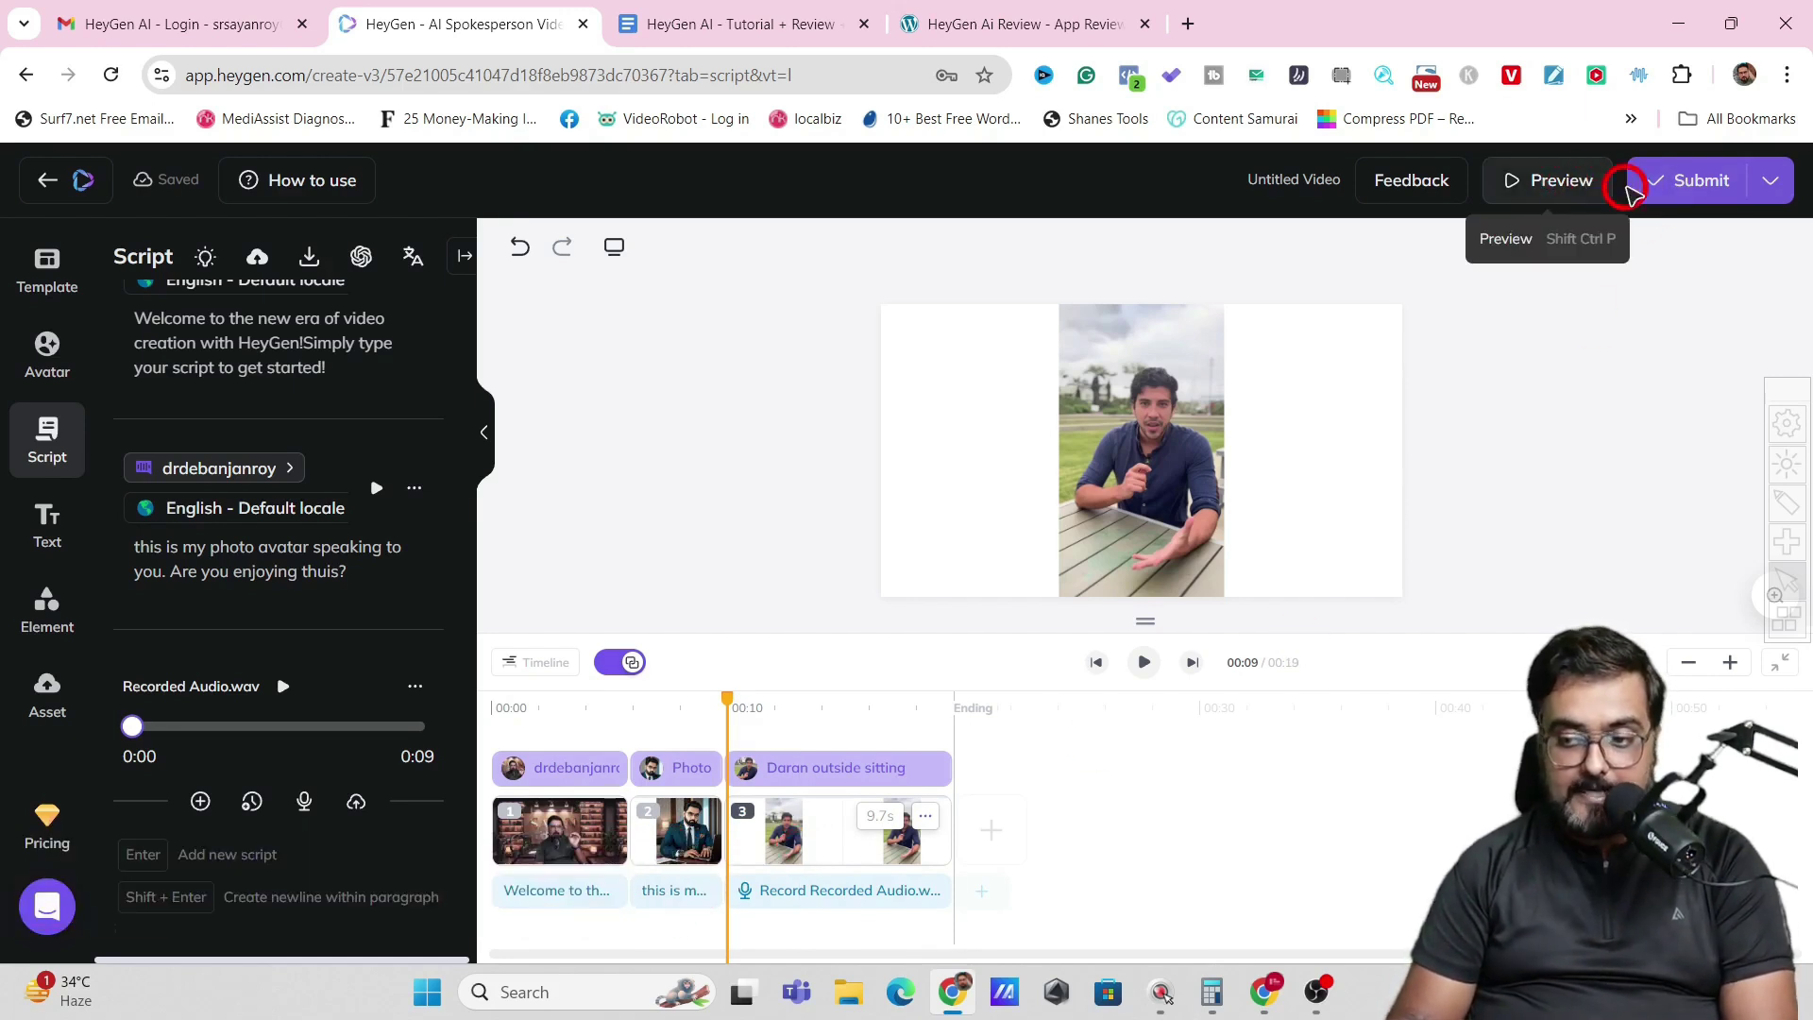
Submit the three-scene video so the 19-second Untitled Video appears under Recent creations.
{"action": "left_click", "coordinate": [1668, 186]}
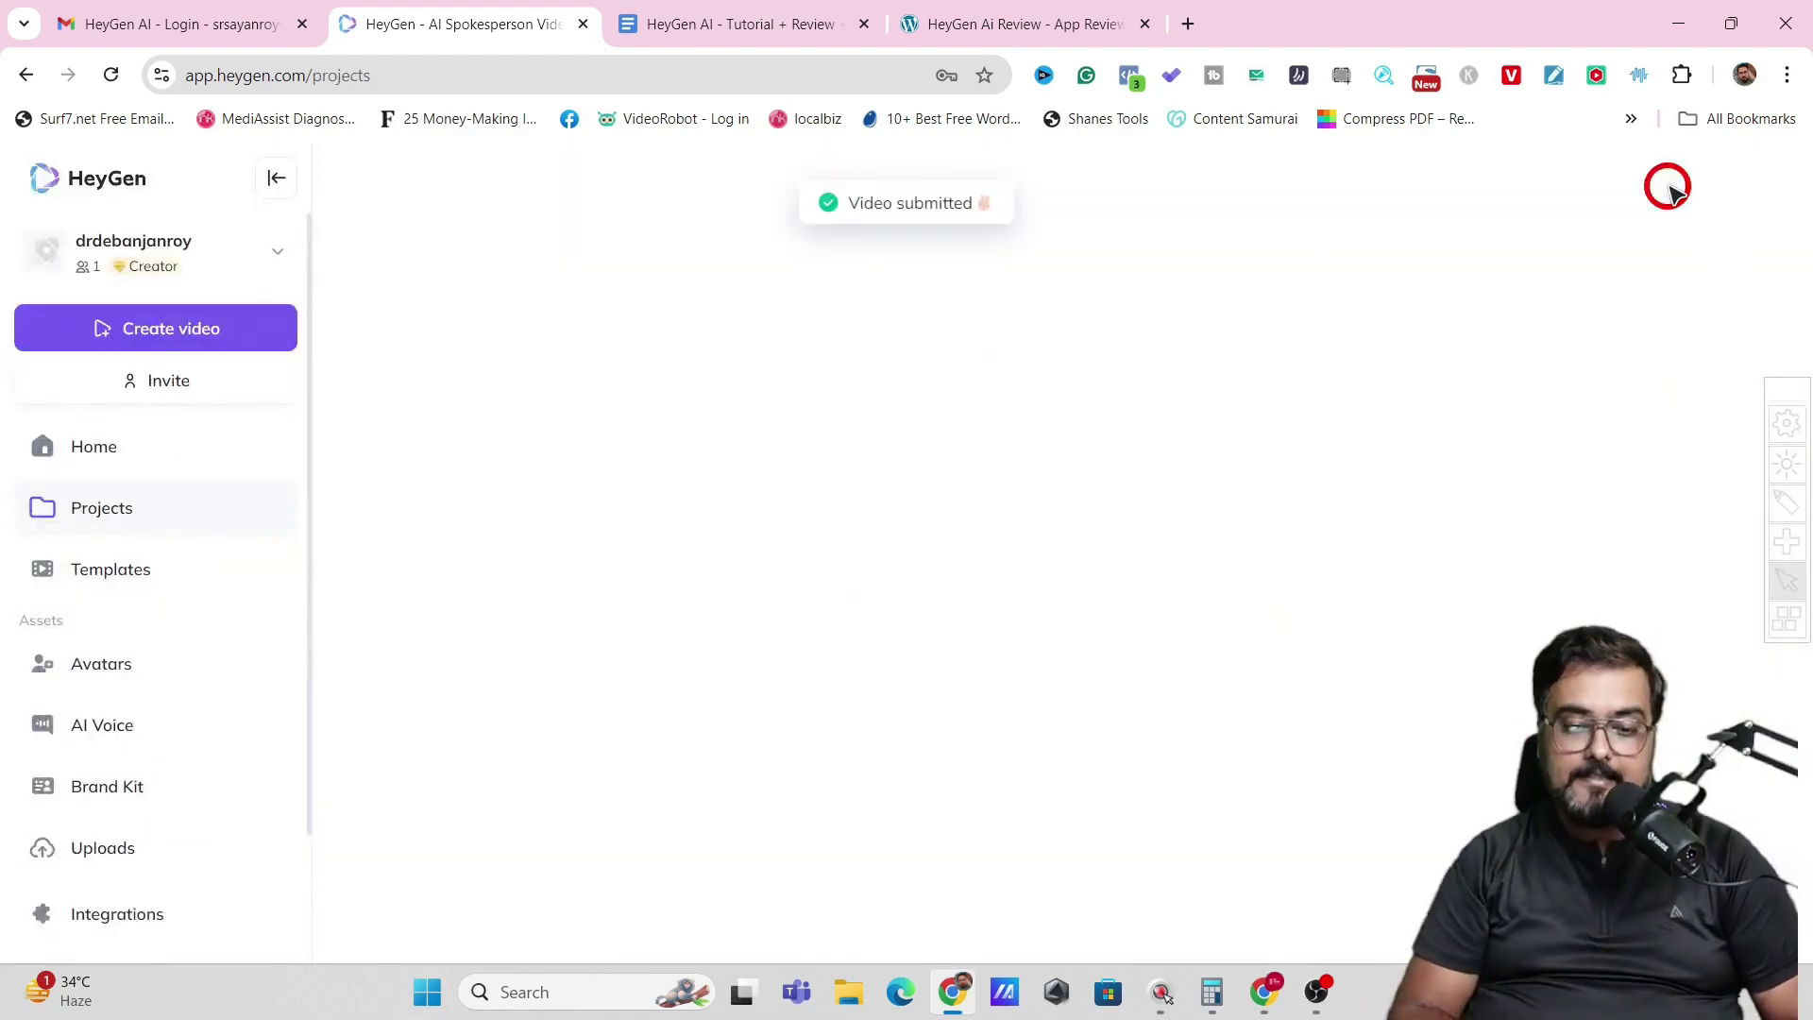
{"action": "mouse_move", "coordinate": [584, 398]}
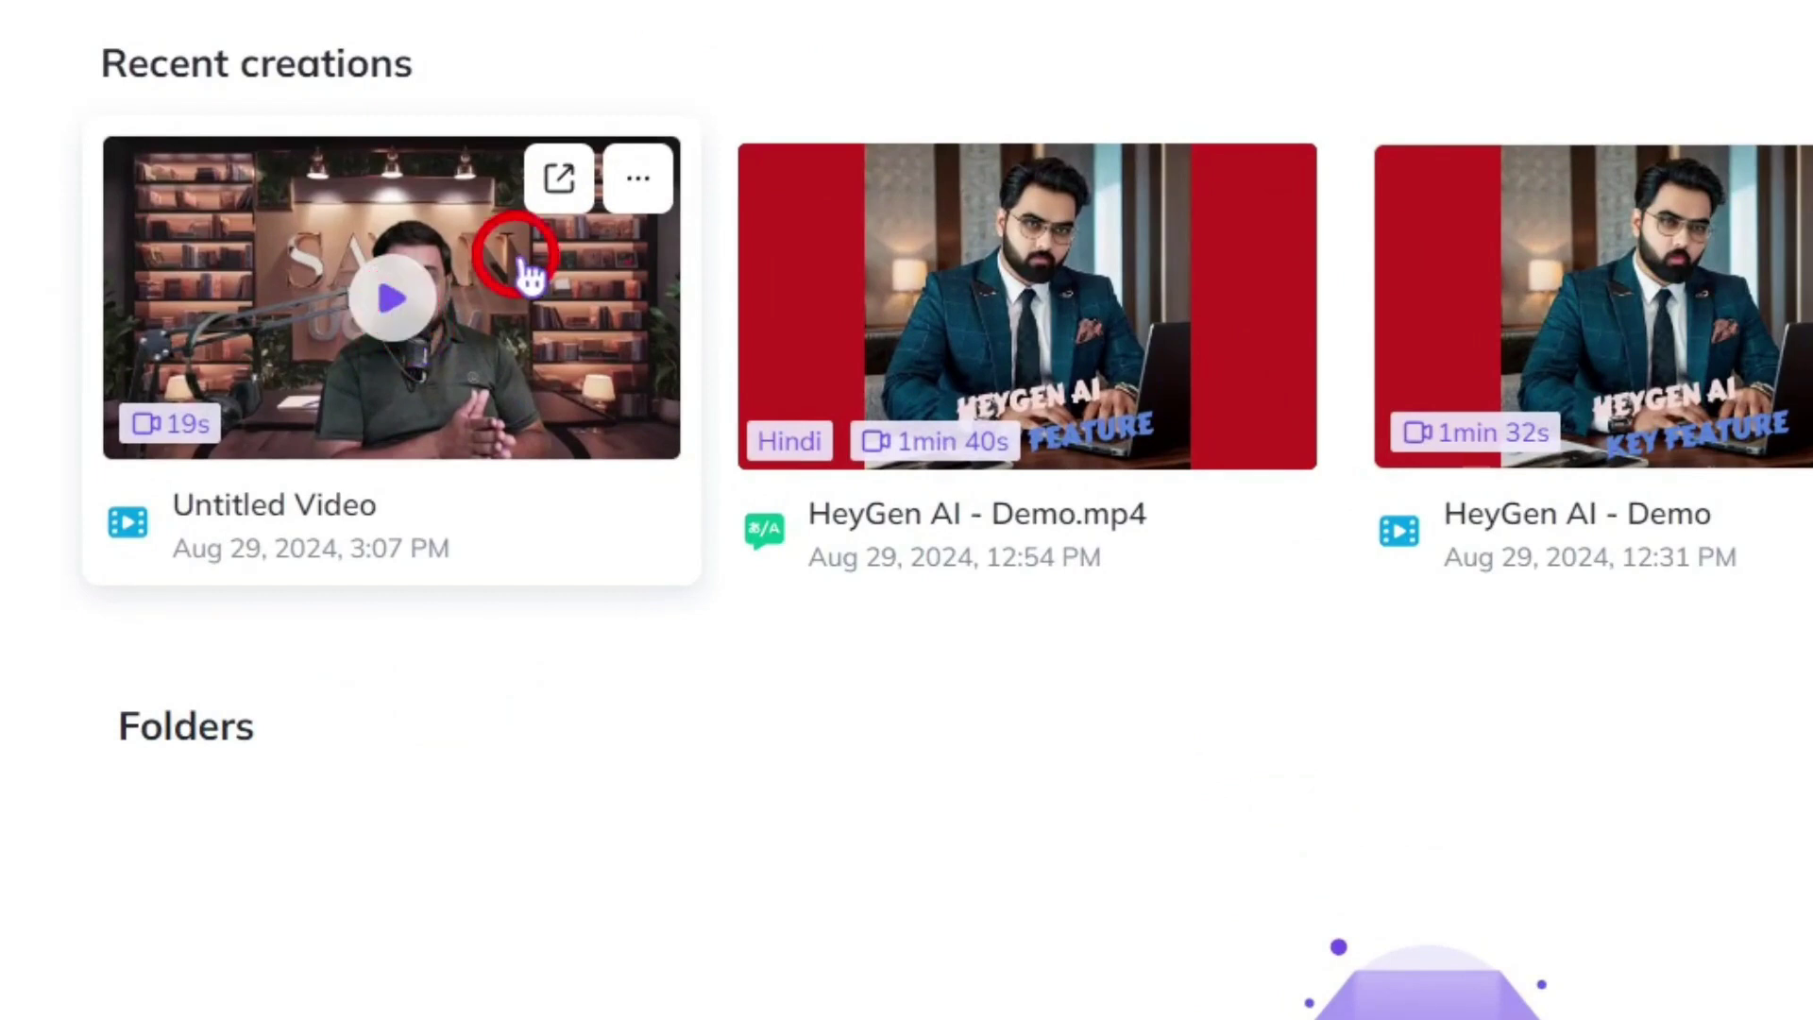
Play the Untitled Video and jump between its three scenes along the seek bar.
{"action": "left_click", "coordinate": [395, 298]}
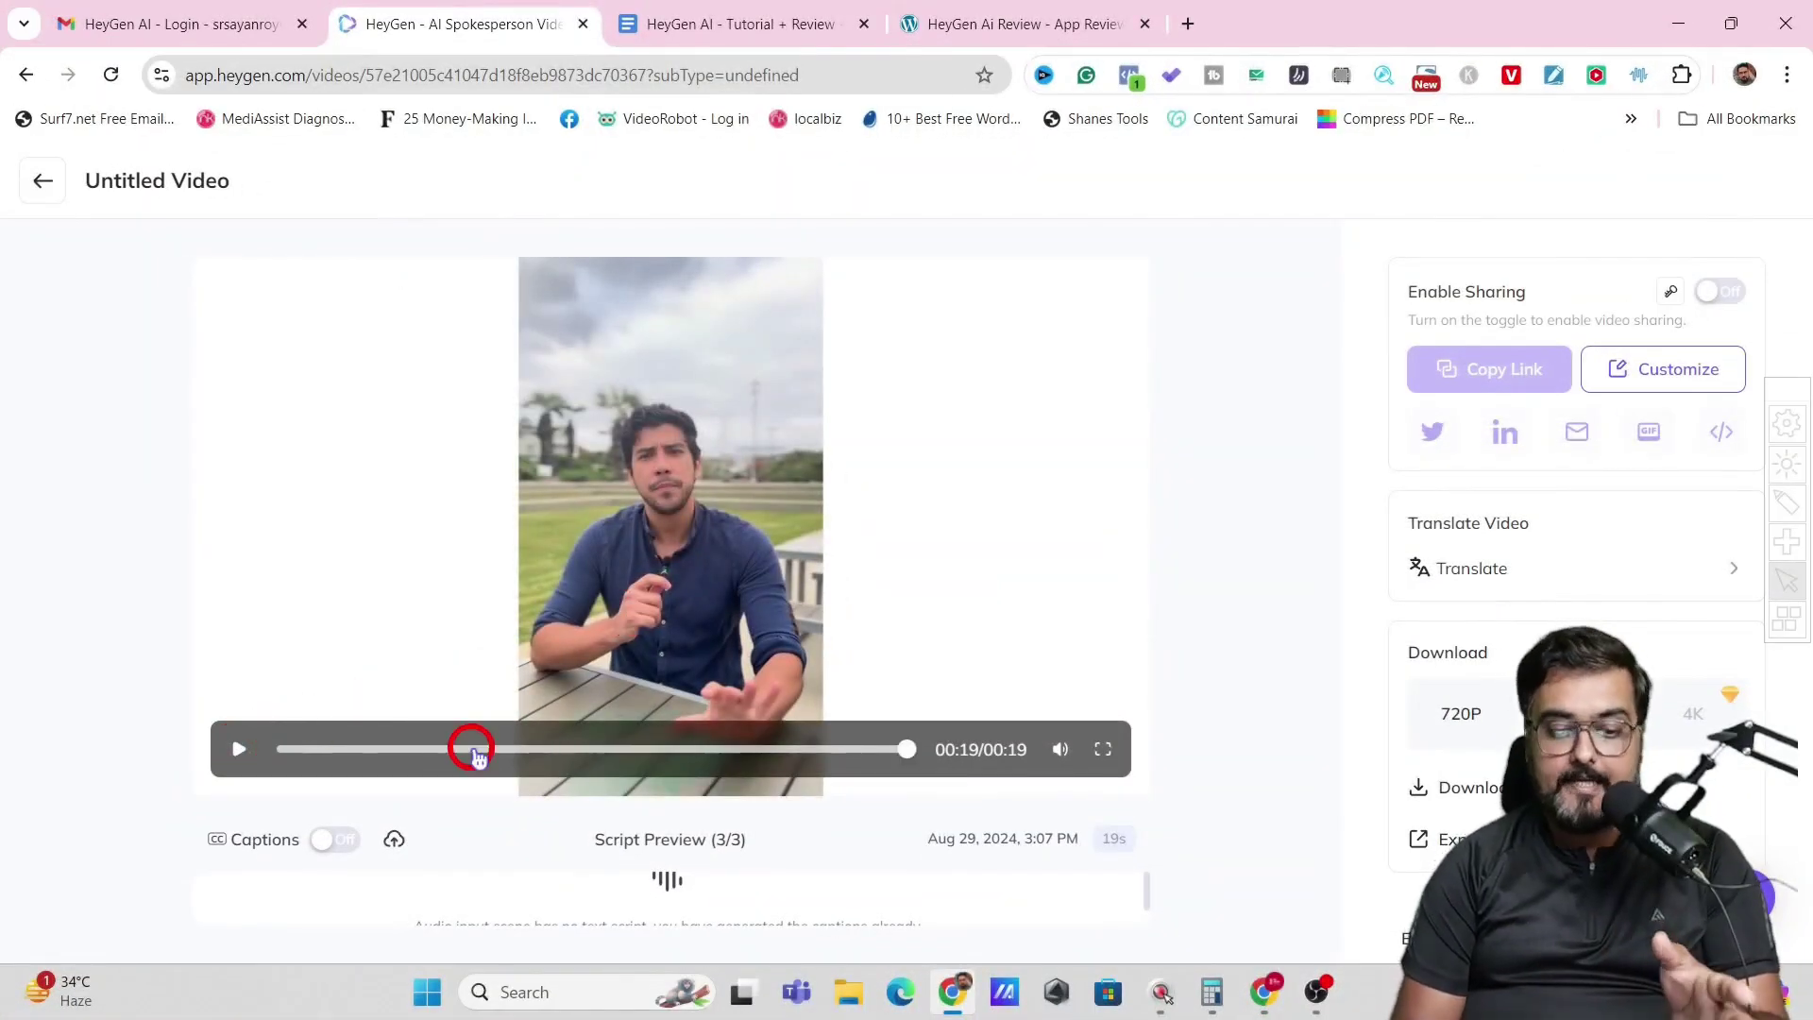
{"action": "left_click", "coordinate": [299, 756]}
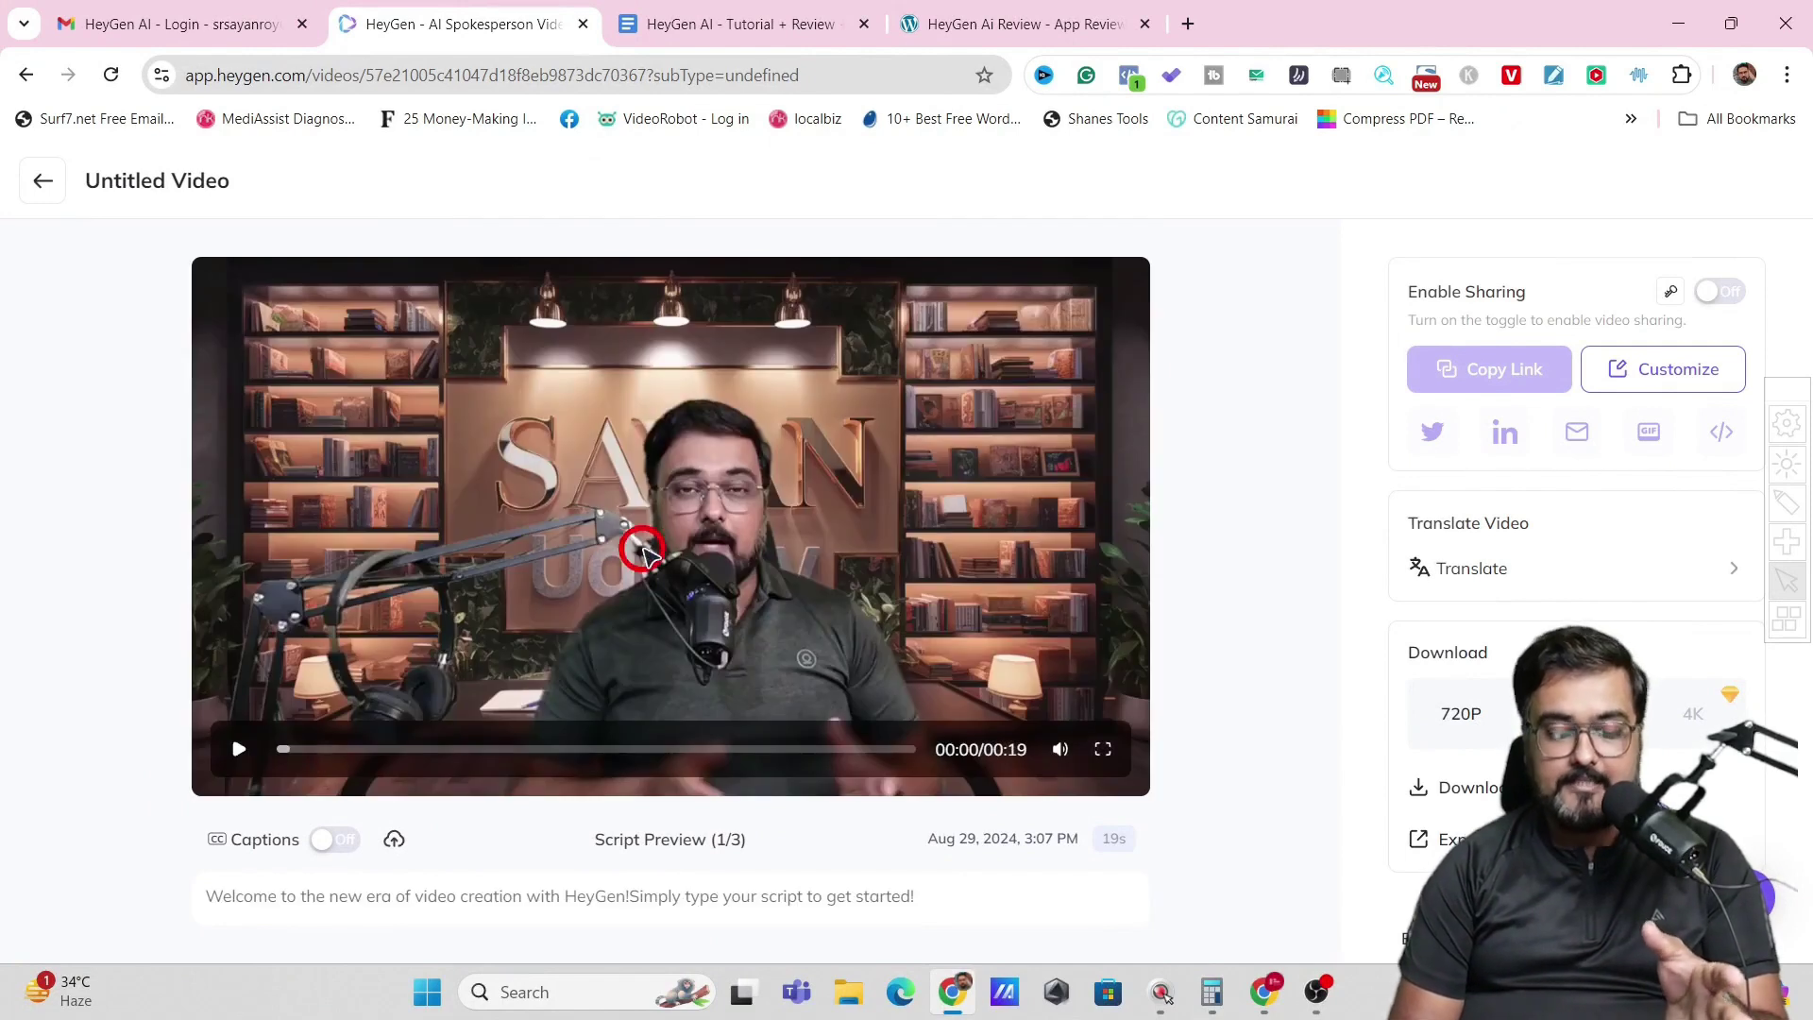
{"action": "left_click", "coordinate": [812, 750]}
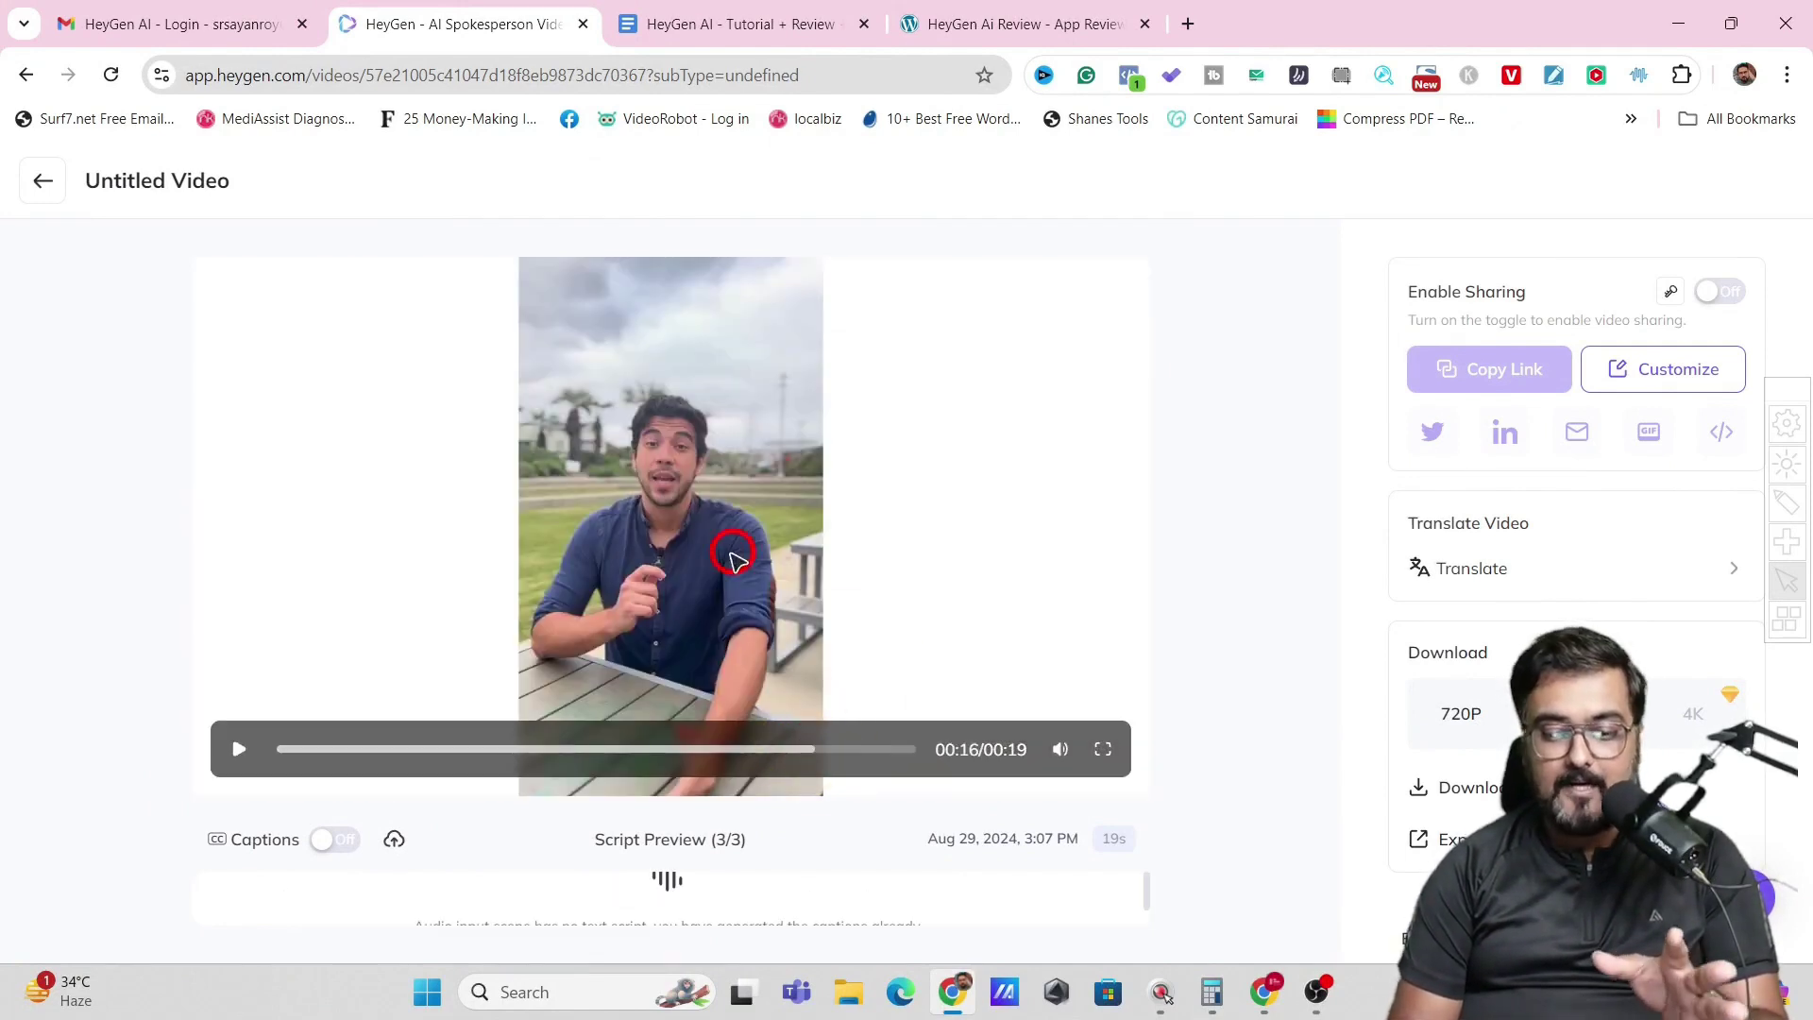
{"action": "left_click", "coordinate": [578, 750]}
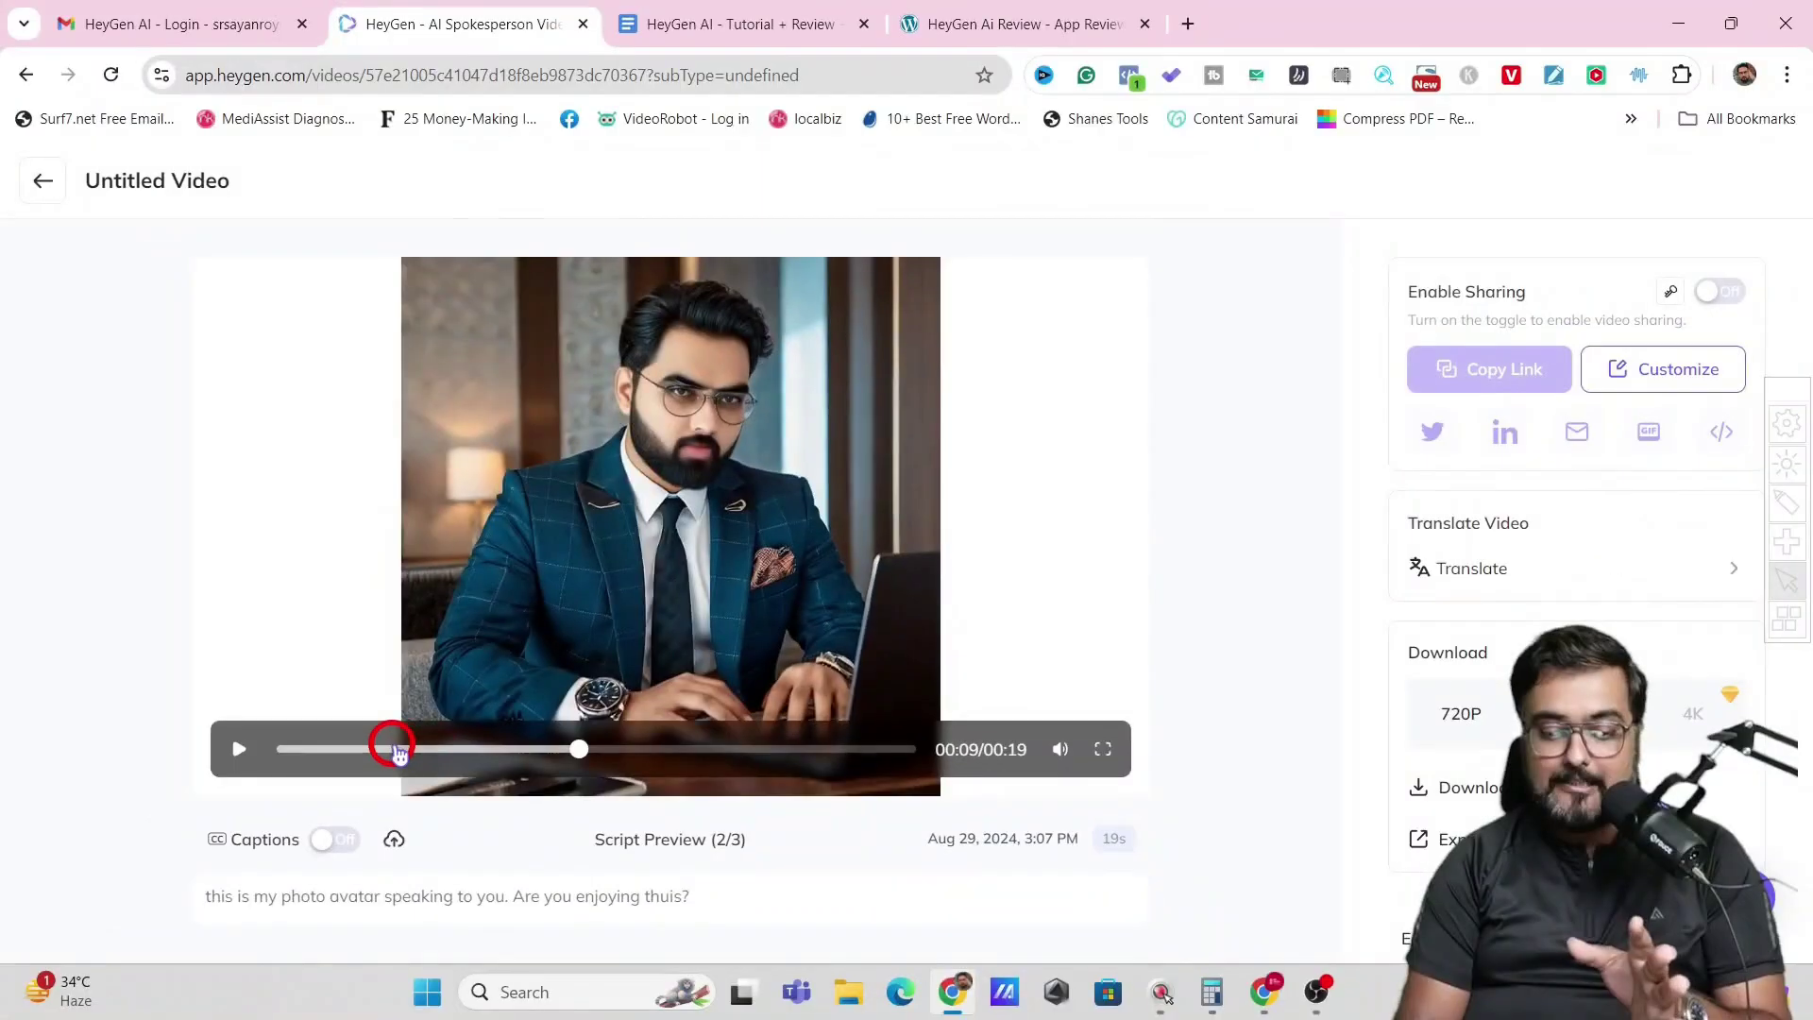
{"action": "left_click", "coordinate": [391, 750]}
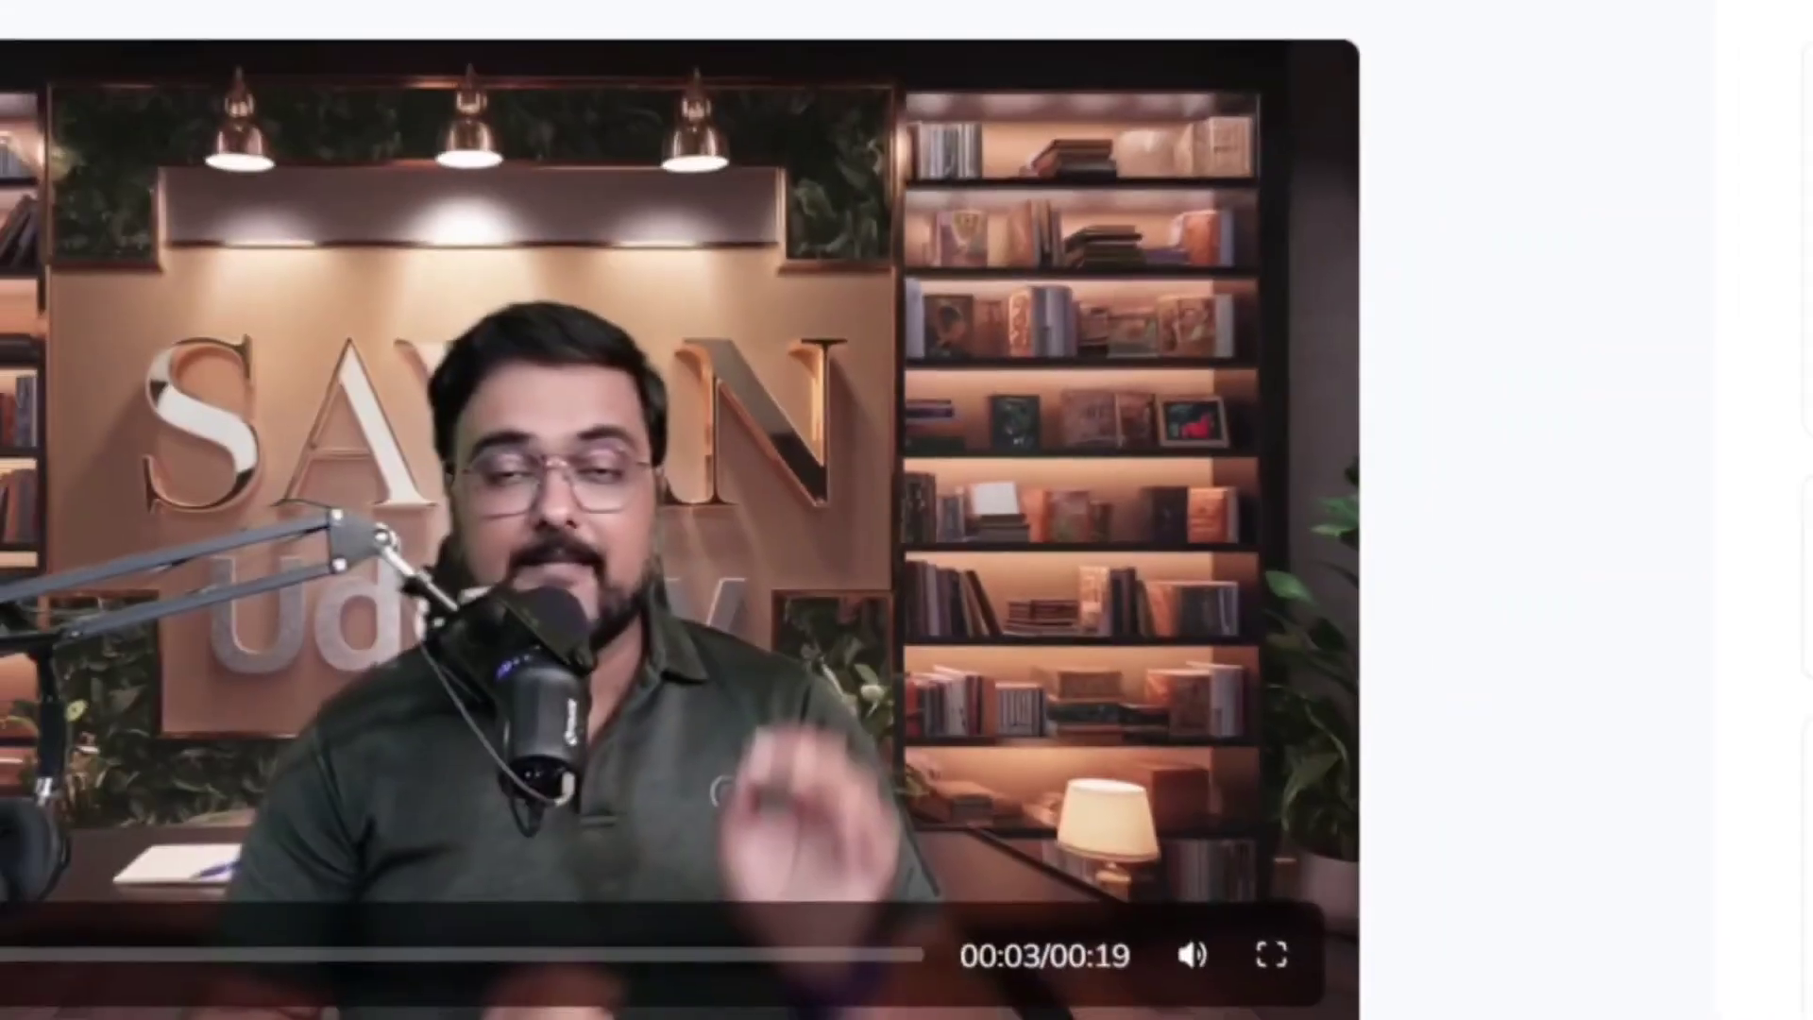
Download the video at 720P as Untitled Video (1).mp4 and switch on automatic captions.
{"action": "left_click", "coordinate": [1462, 675]}
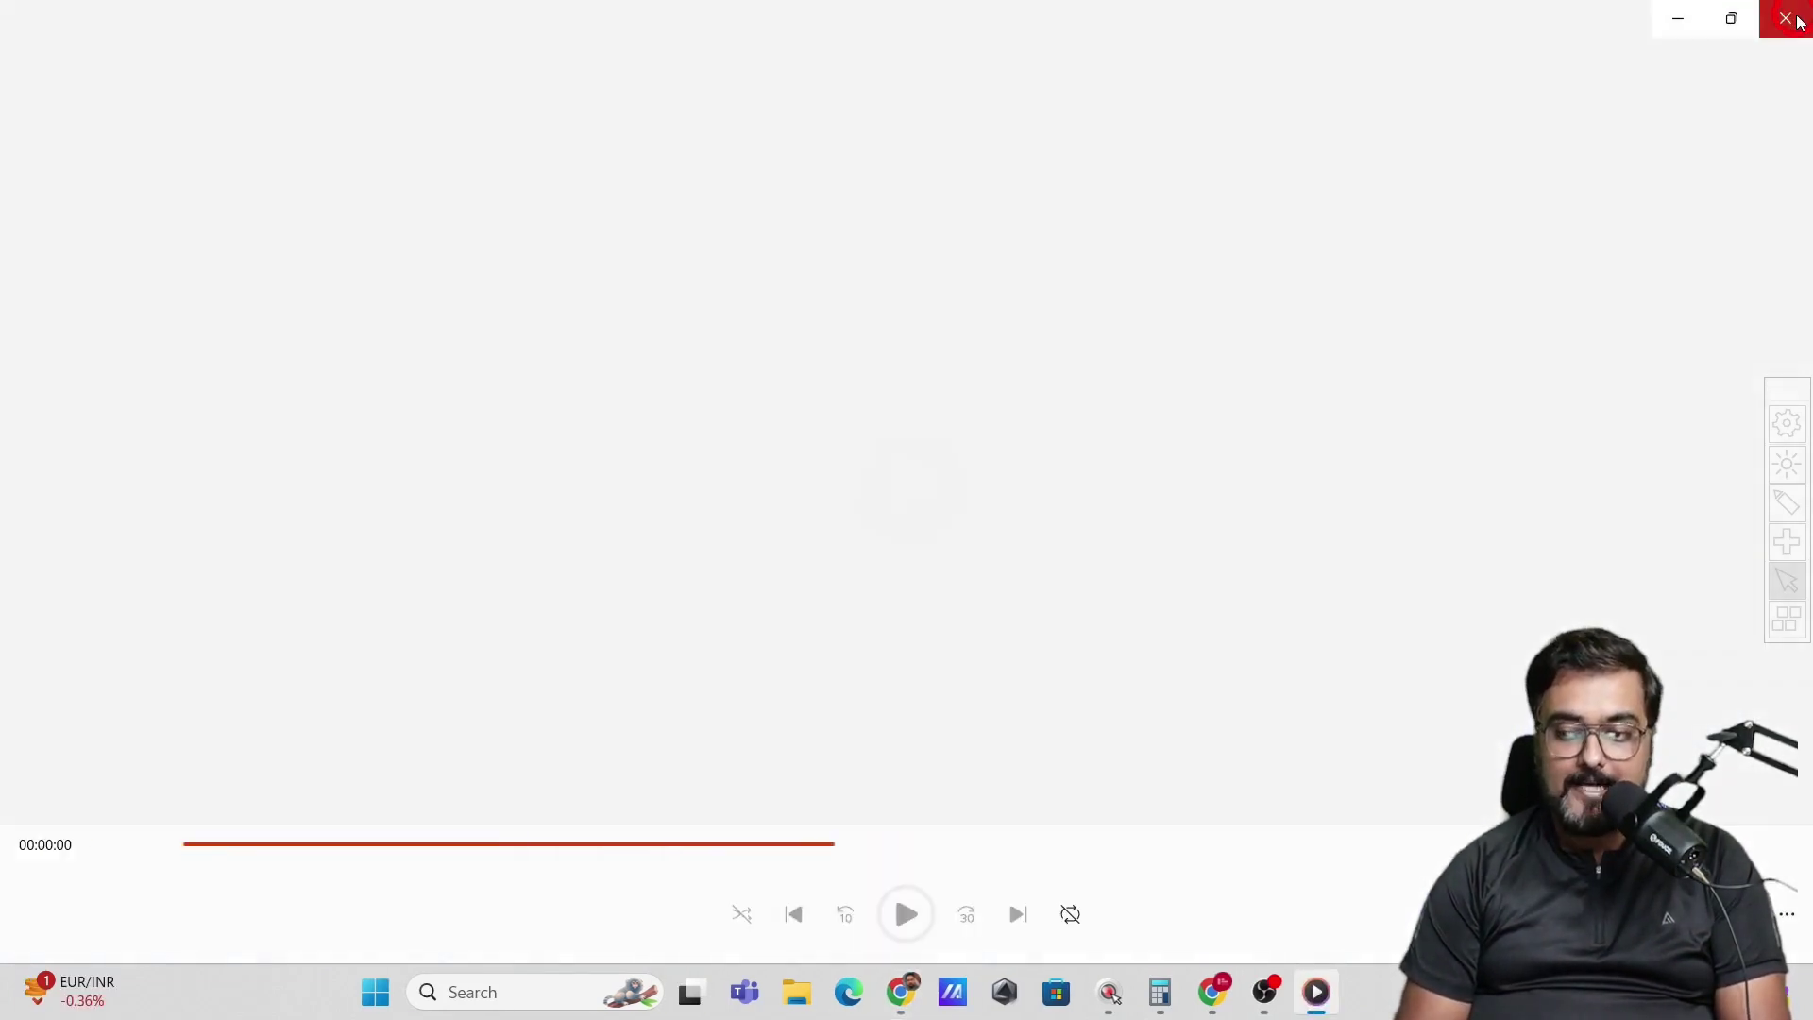
{"action": "left_click", "coordinate": [1786, 17]}
{"action": "left_click", "coordinate": [362, 751]}
{"action": "left_click", "coordinate": [332, 840]}
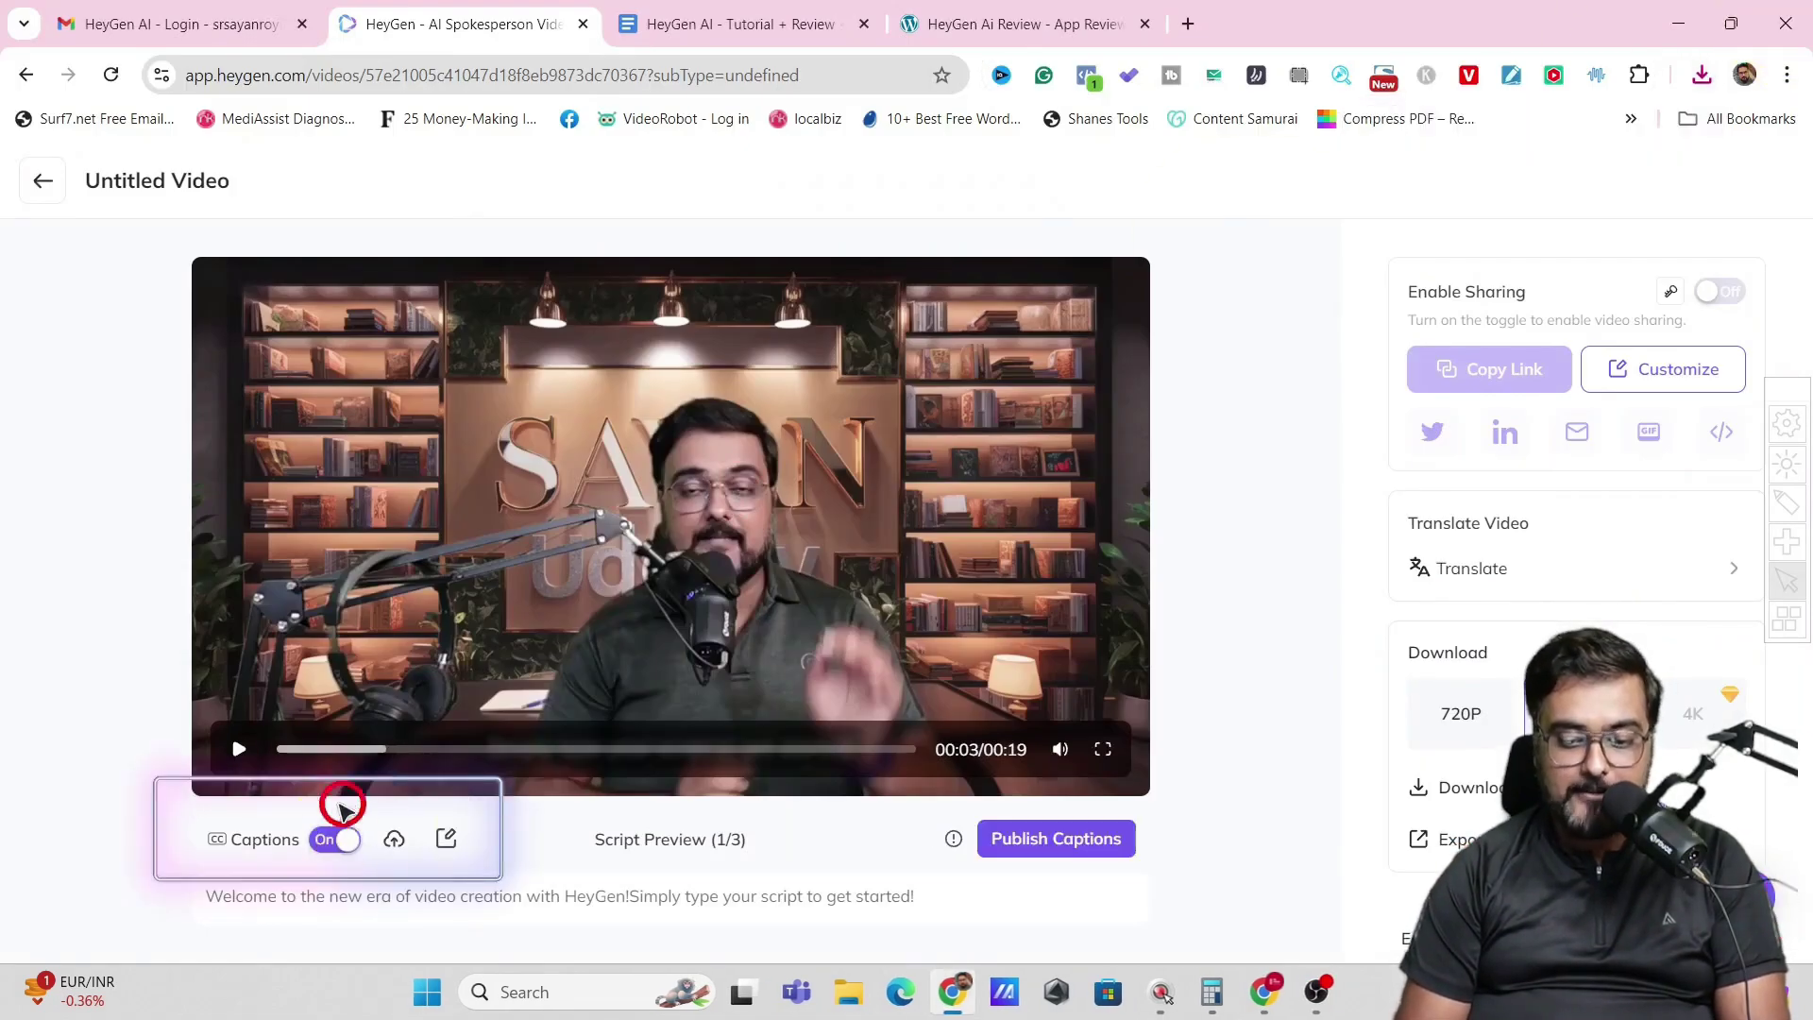
Publish the automatic captions onto the Untitled Video.
{"action": "left_click", "coordinate": [1043, 843]}
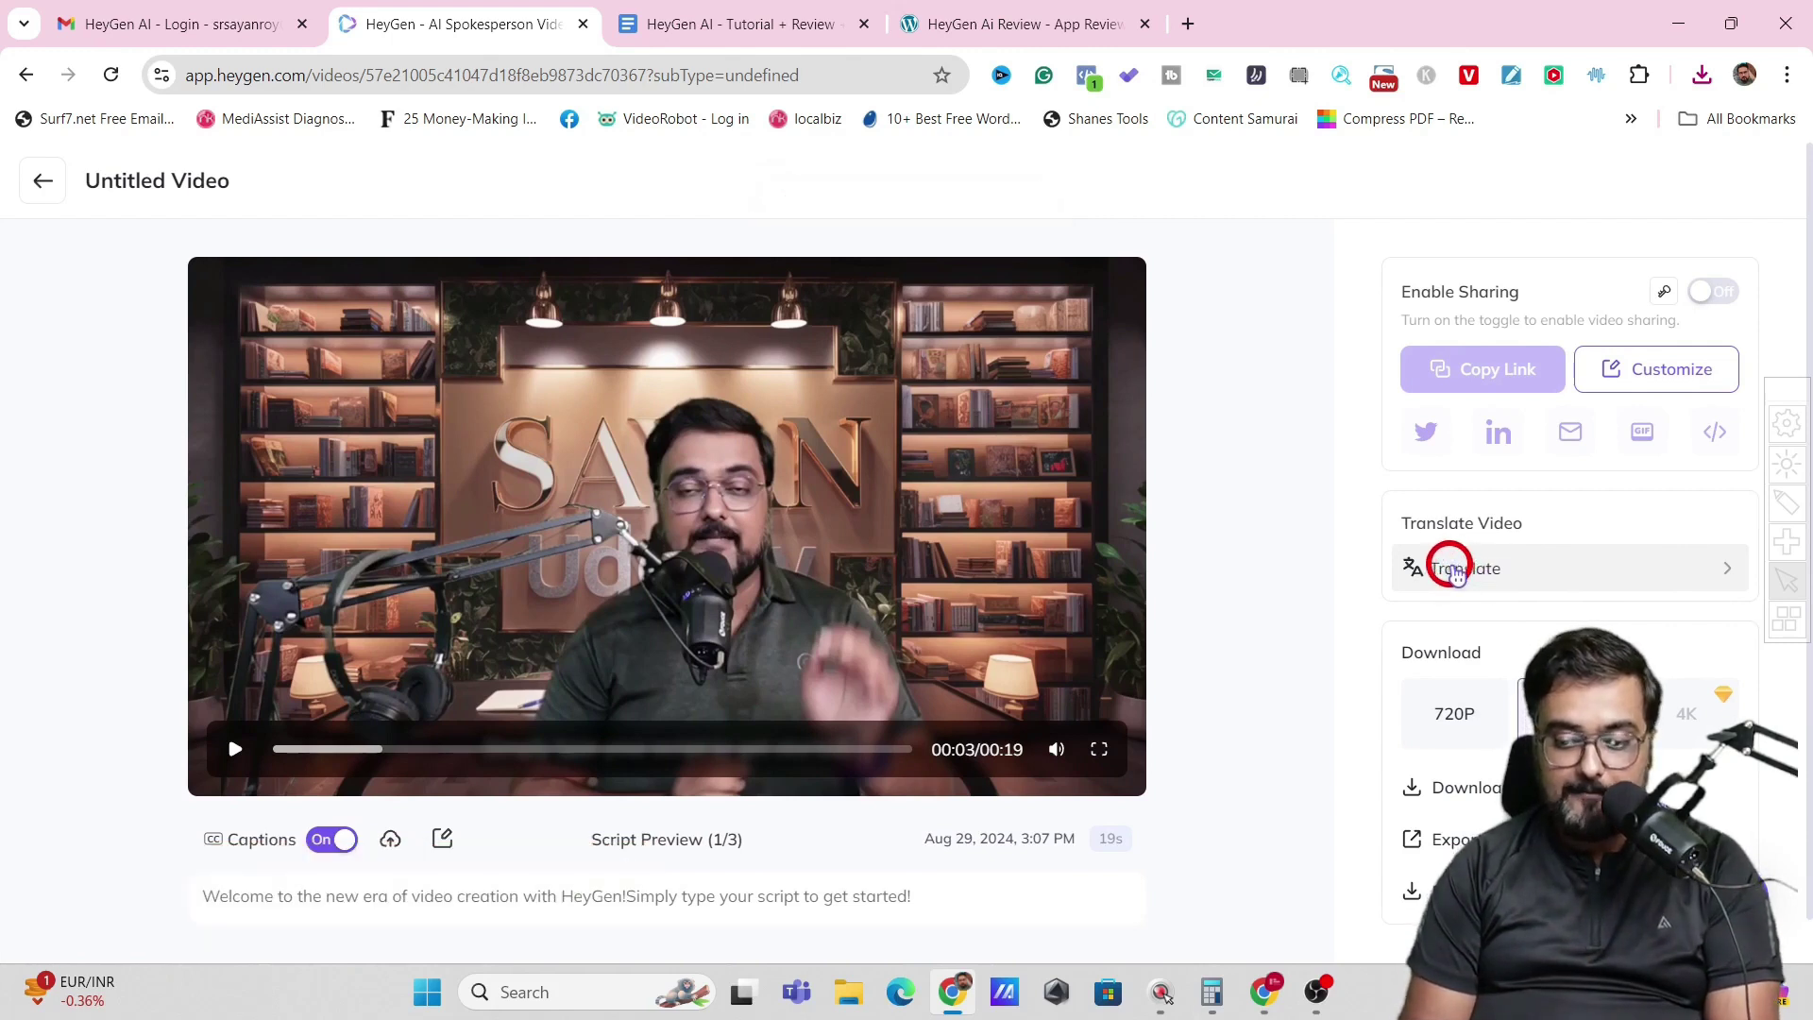
Translate the video into Hindi with its script translated, creating the Hindi draft.
{"action": "left_click", "coordinate": [1459, 570]}
{"action": "left_click", "coordinate": [858, 569]}
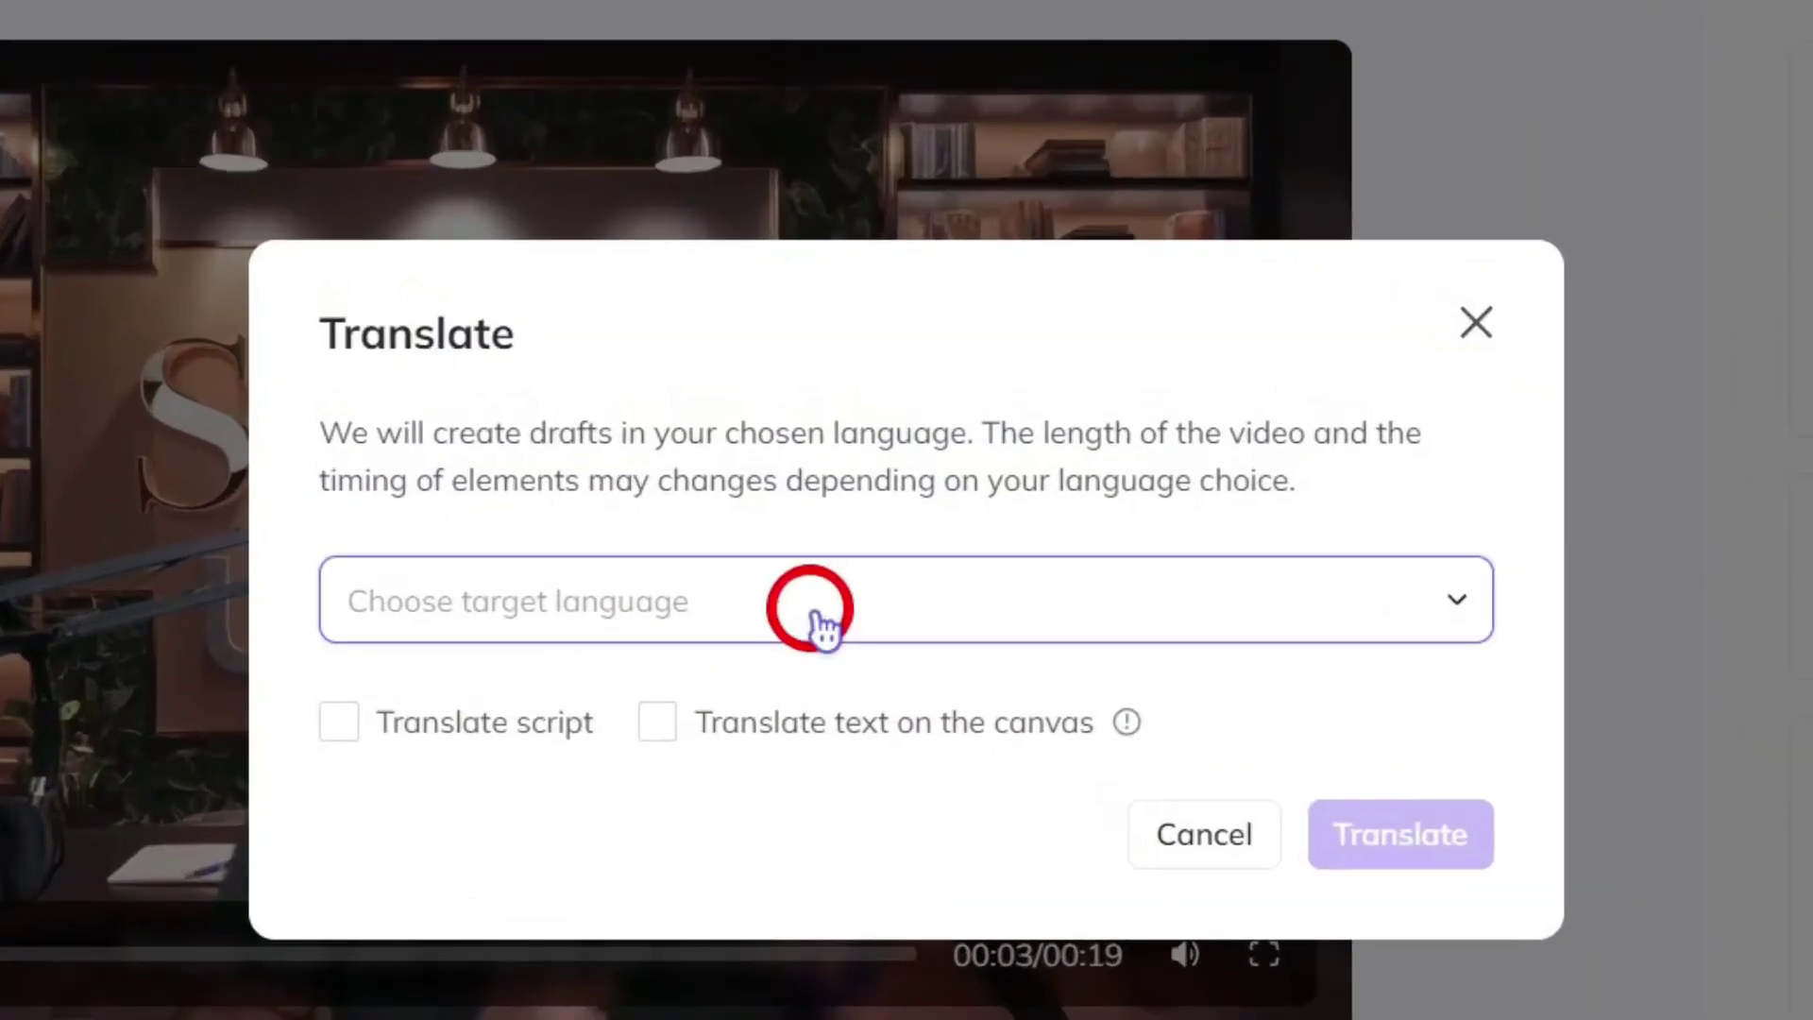
{"action": "left_click", "coordinate": [551, 728]}
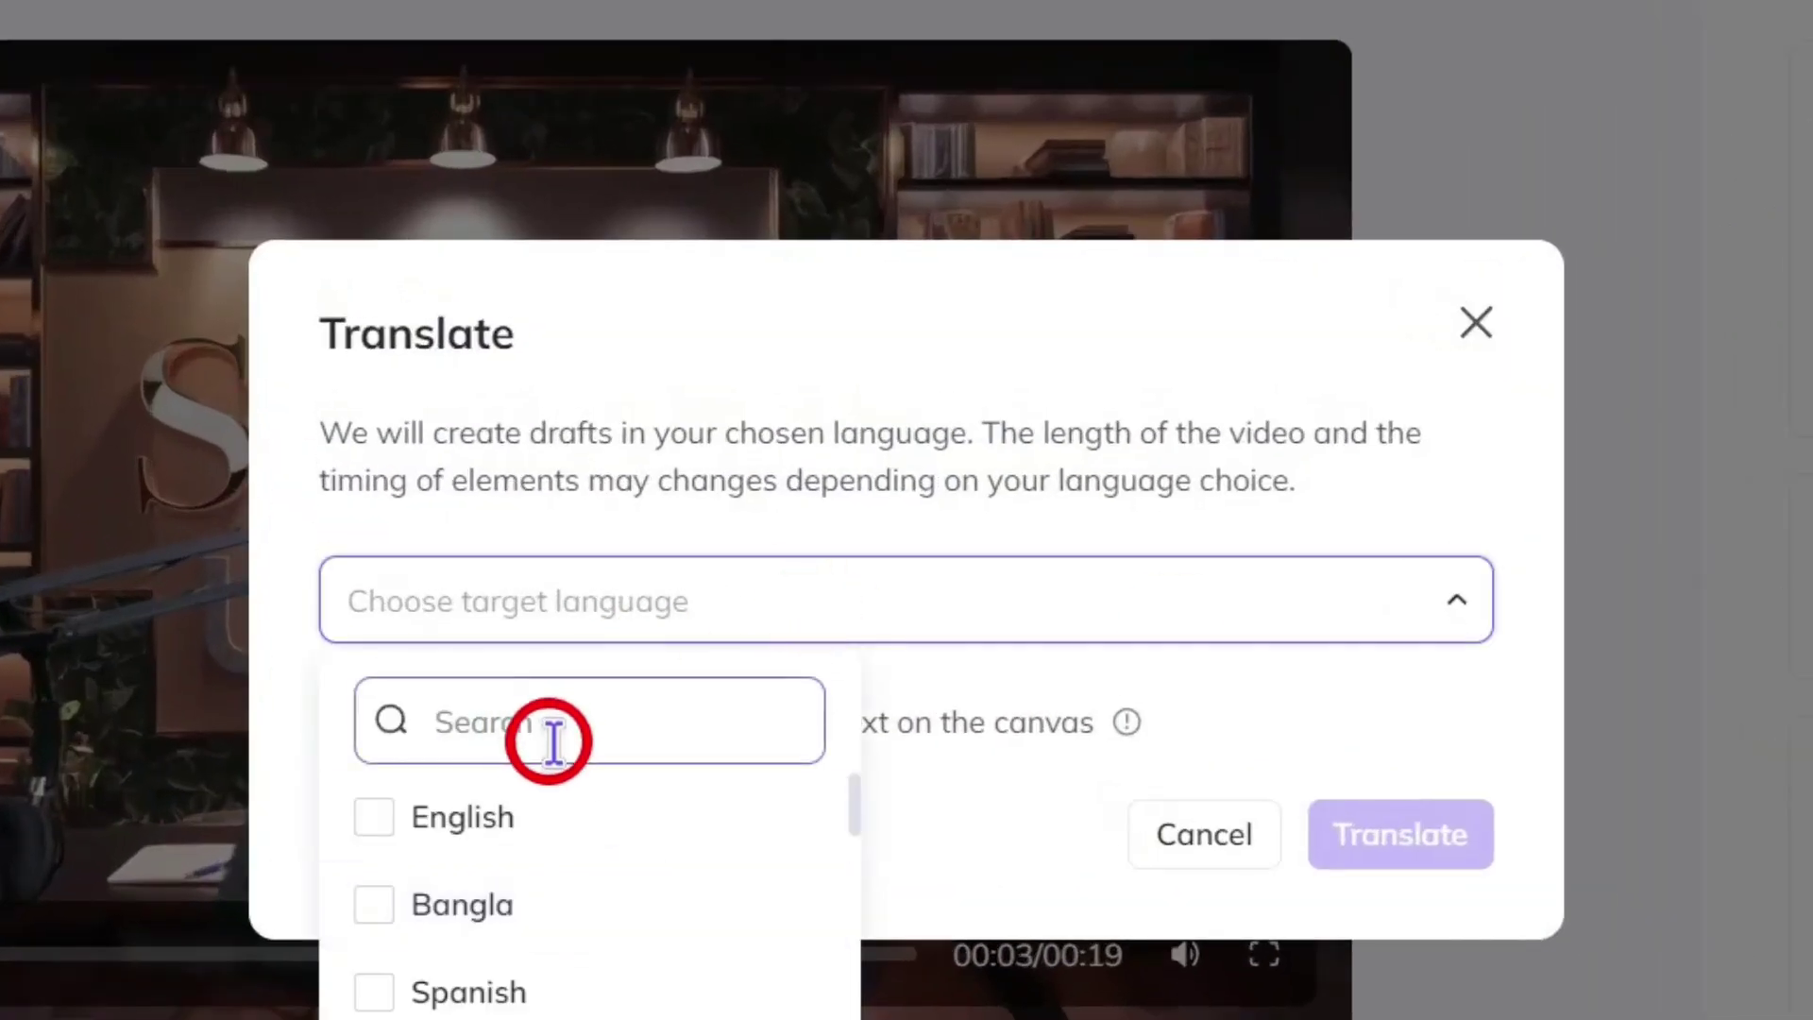
{"action": "type", "text": "hindi"}
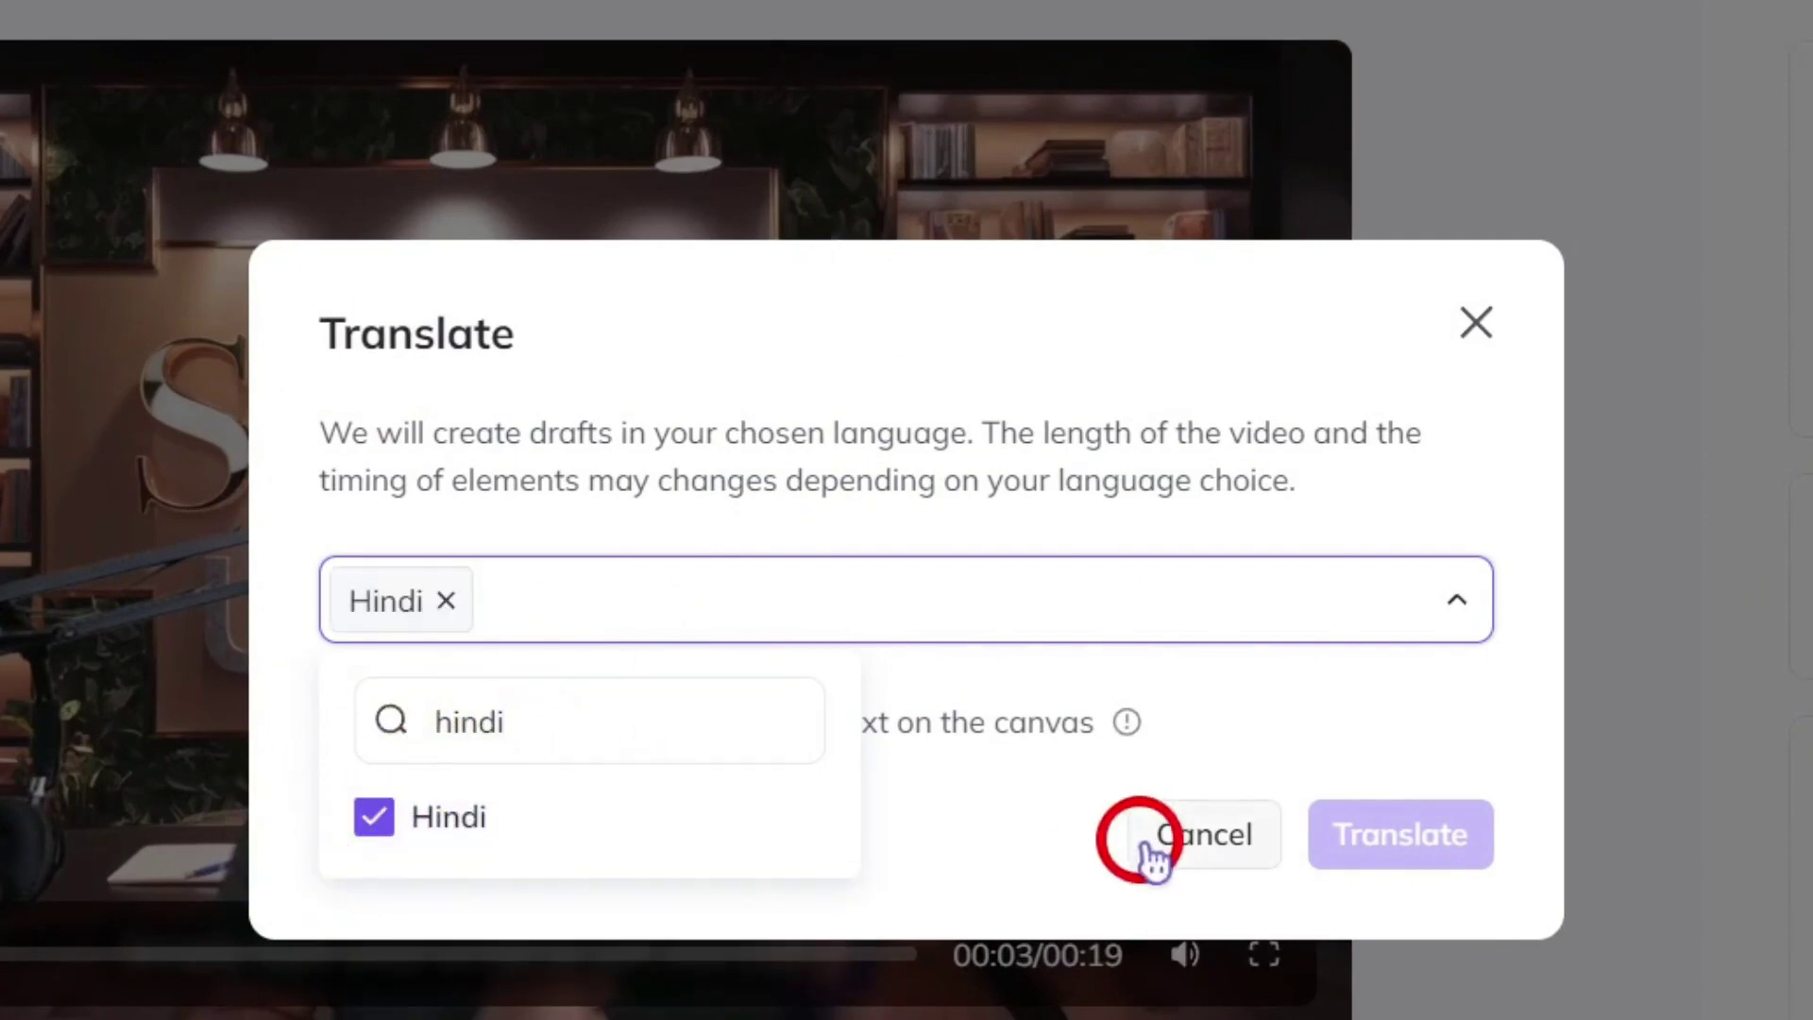
{"action": "left_click", "coordinate": [1294, 699]}
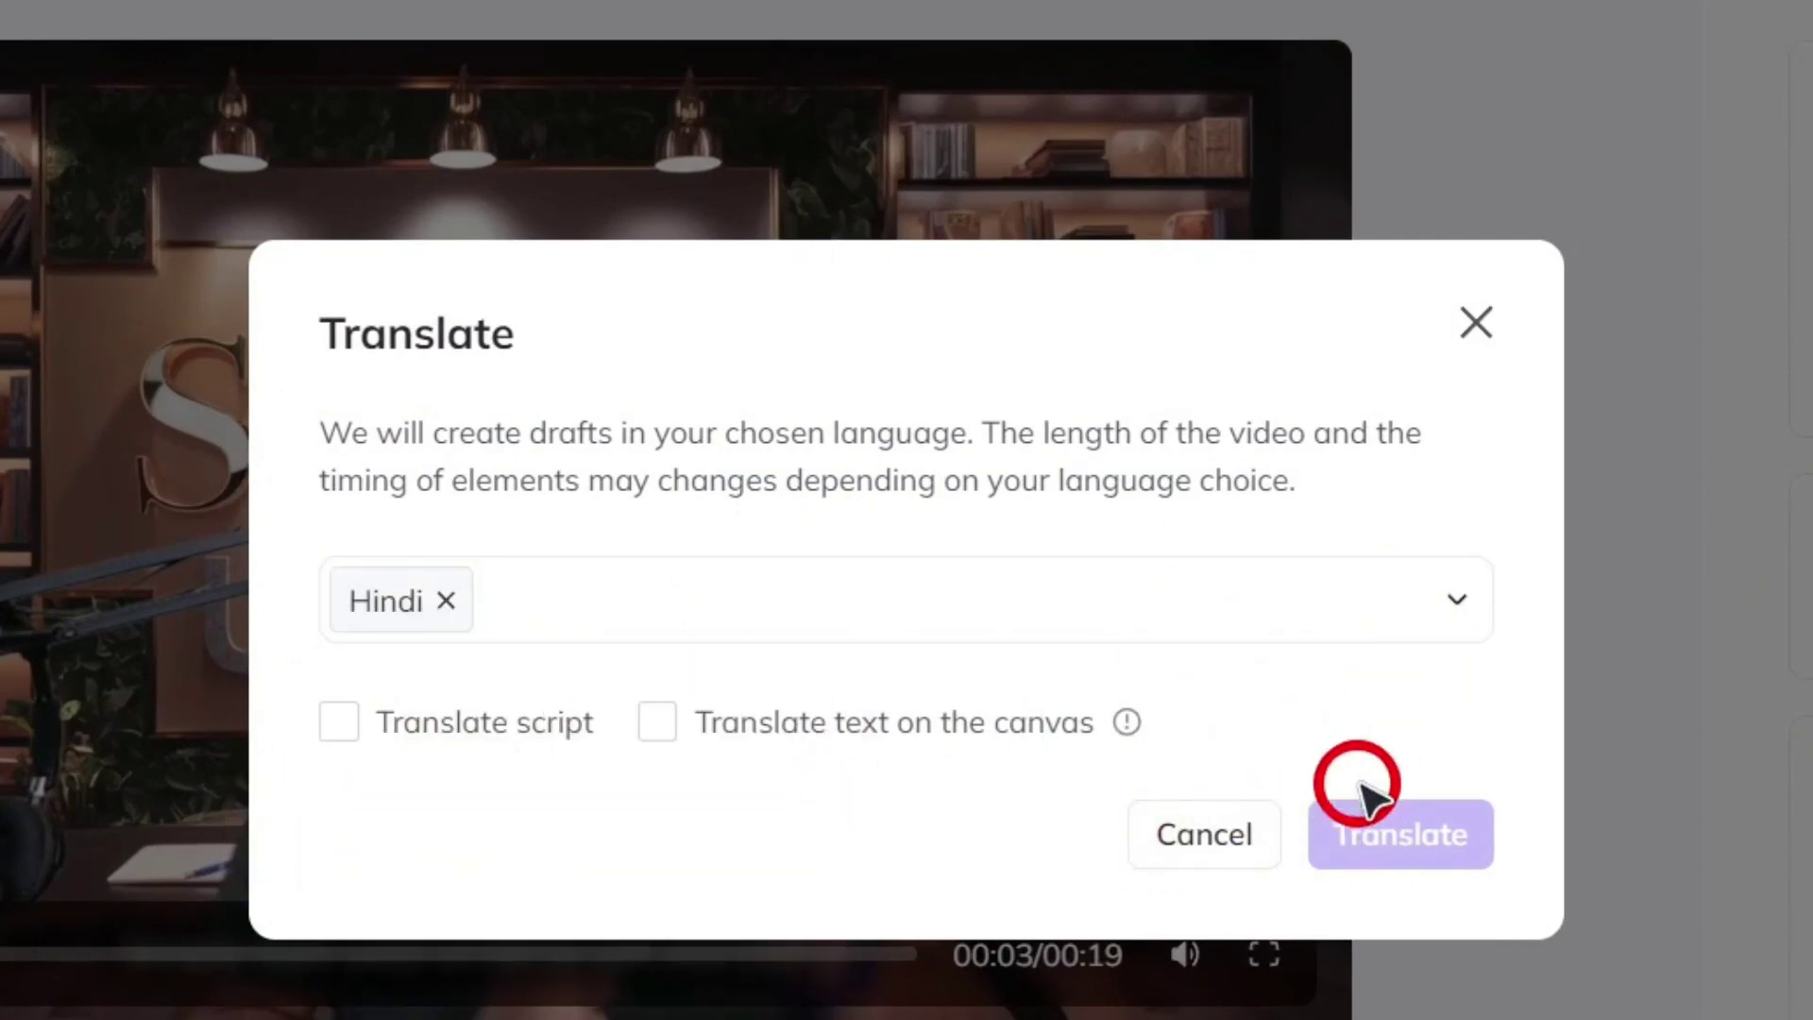
{"action": "left_click", "coordinate": [341, 725]}
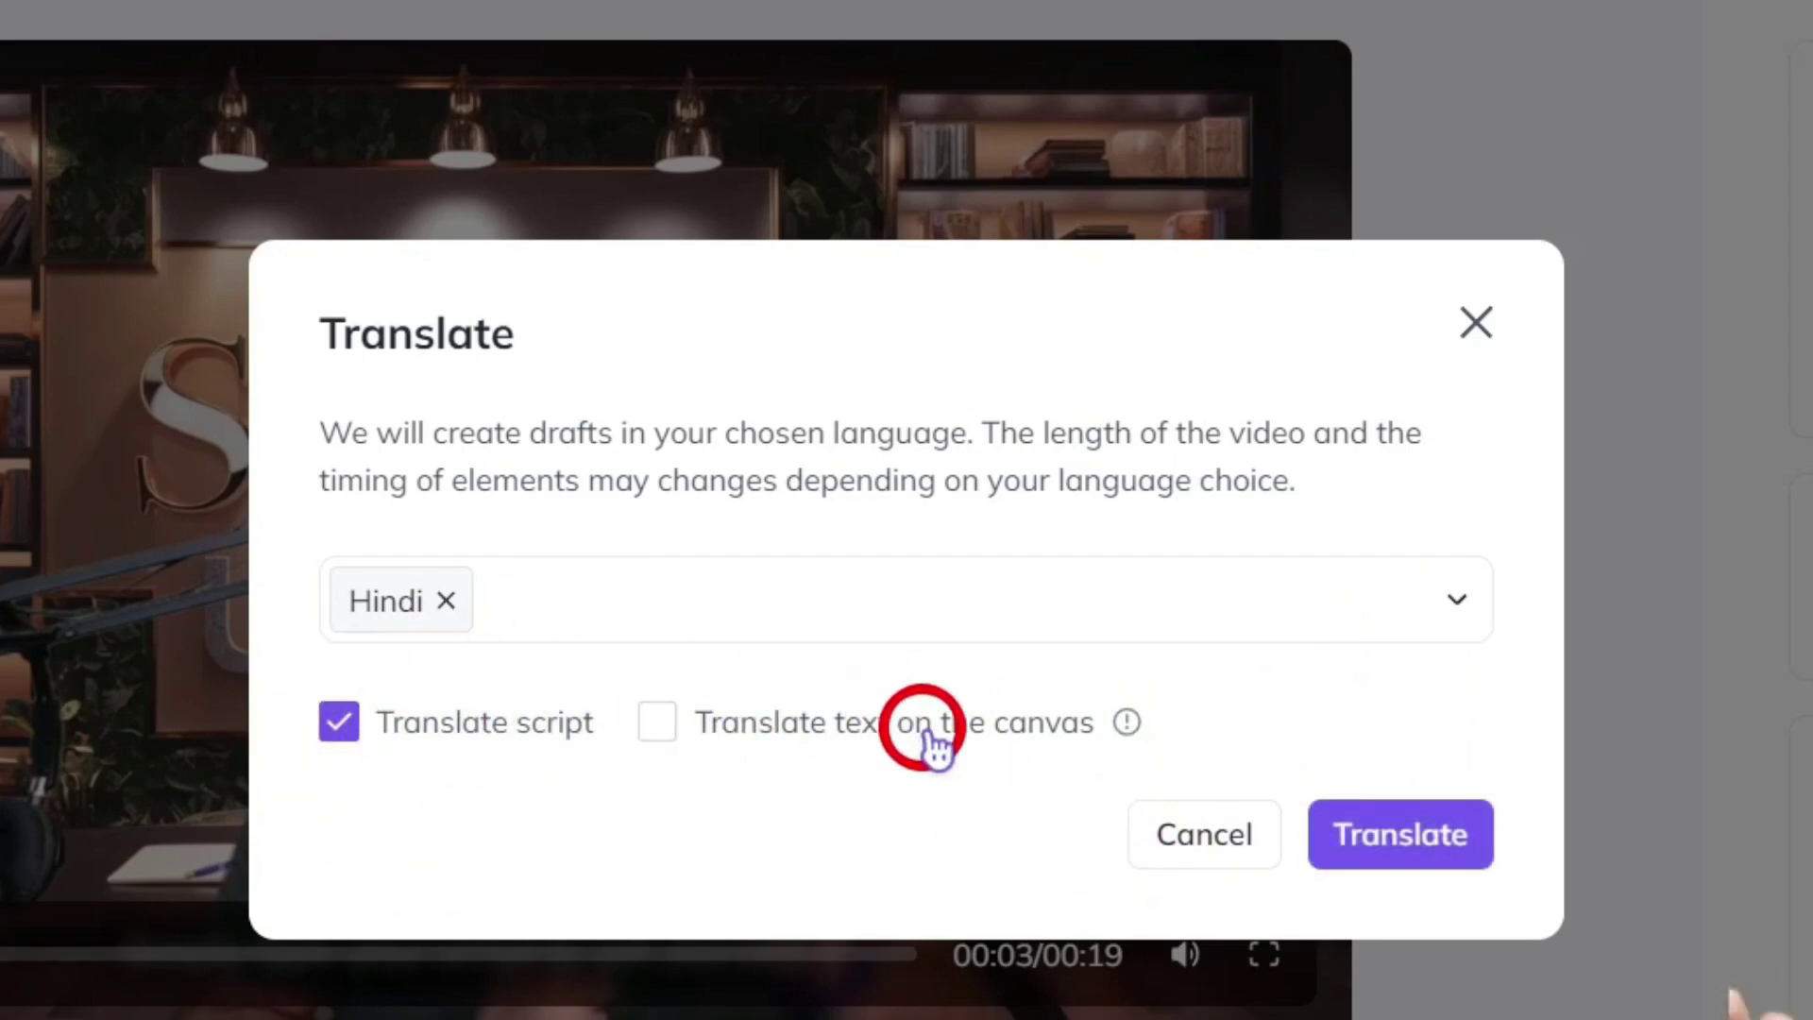
{"action": "left_click", "coordinate": [1379, 855]}
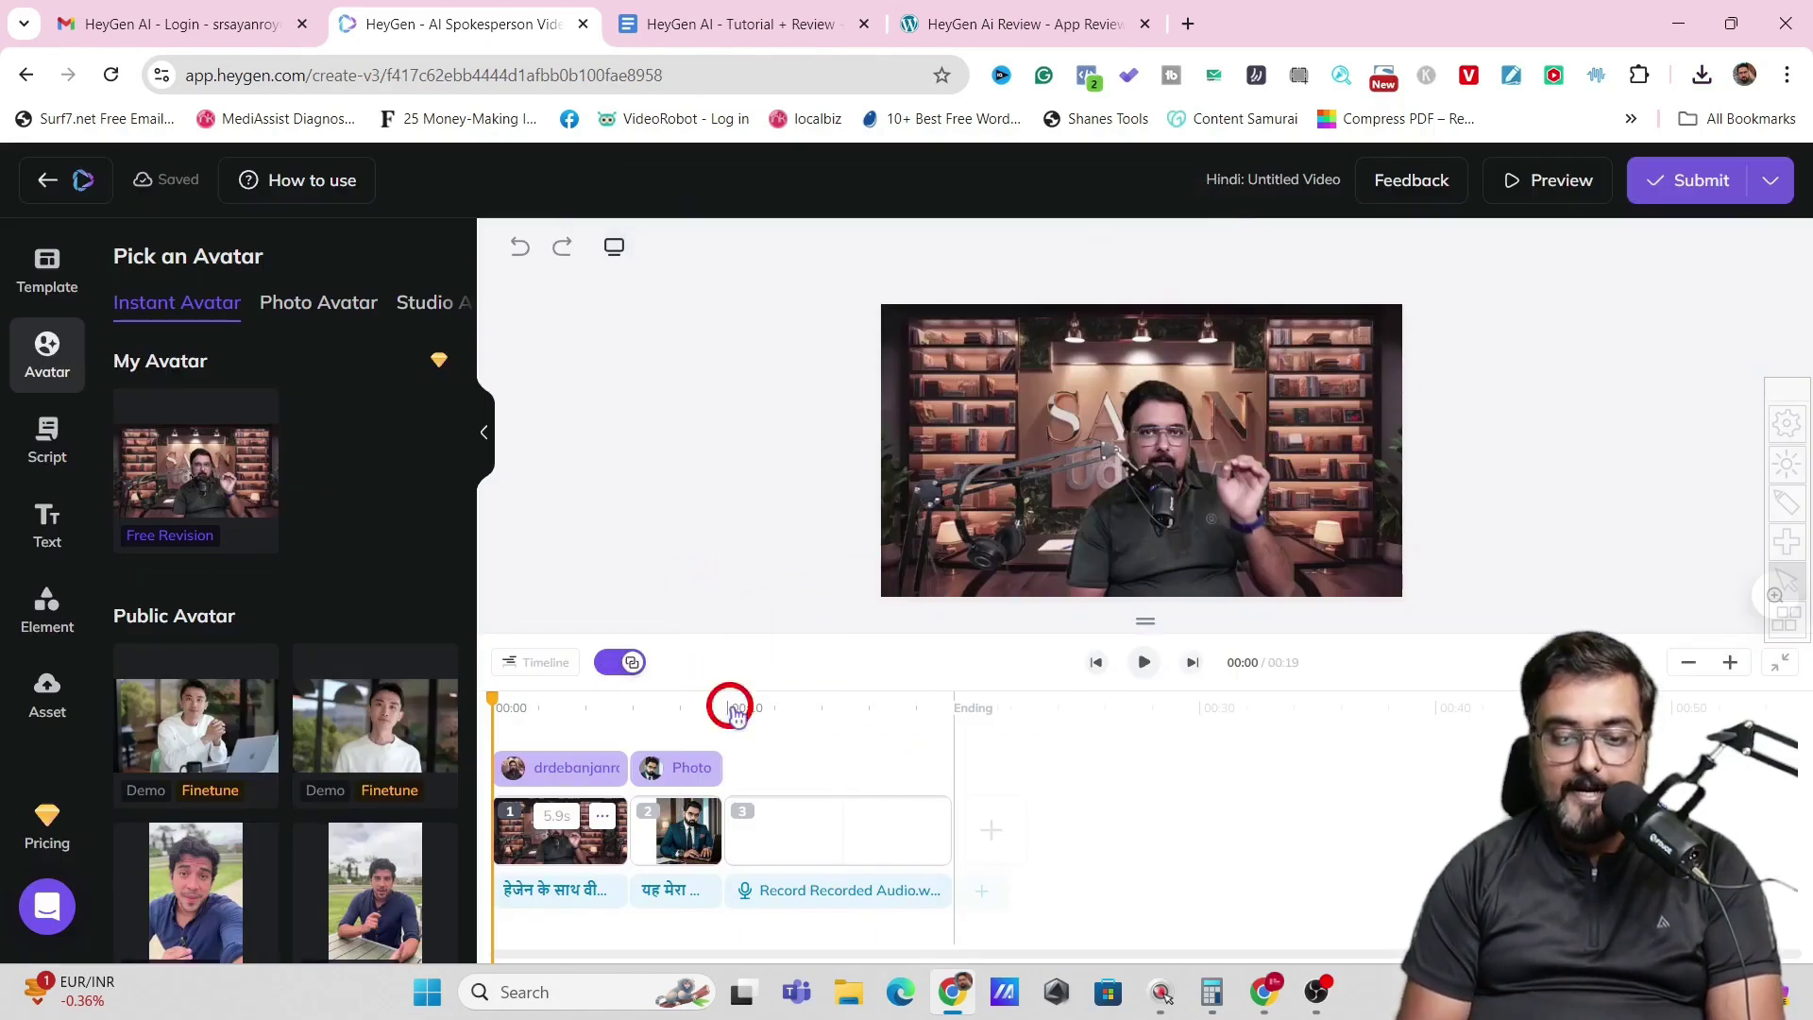
Briefly preview the Hindi draft, then return to its editor with the Text options showing.
{"action": "left_click", "coordinate": [1539, 178]}
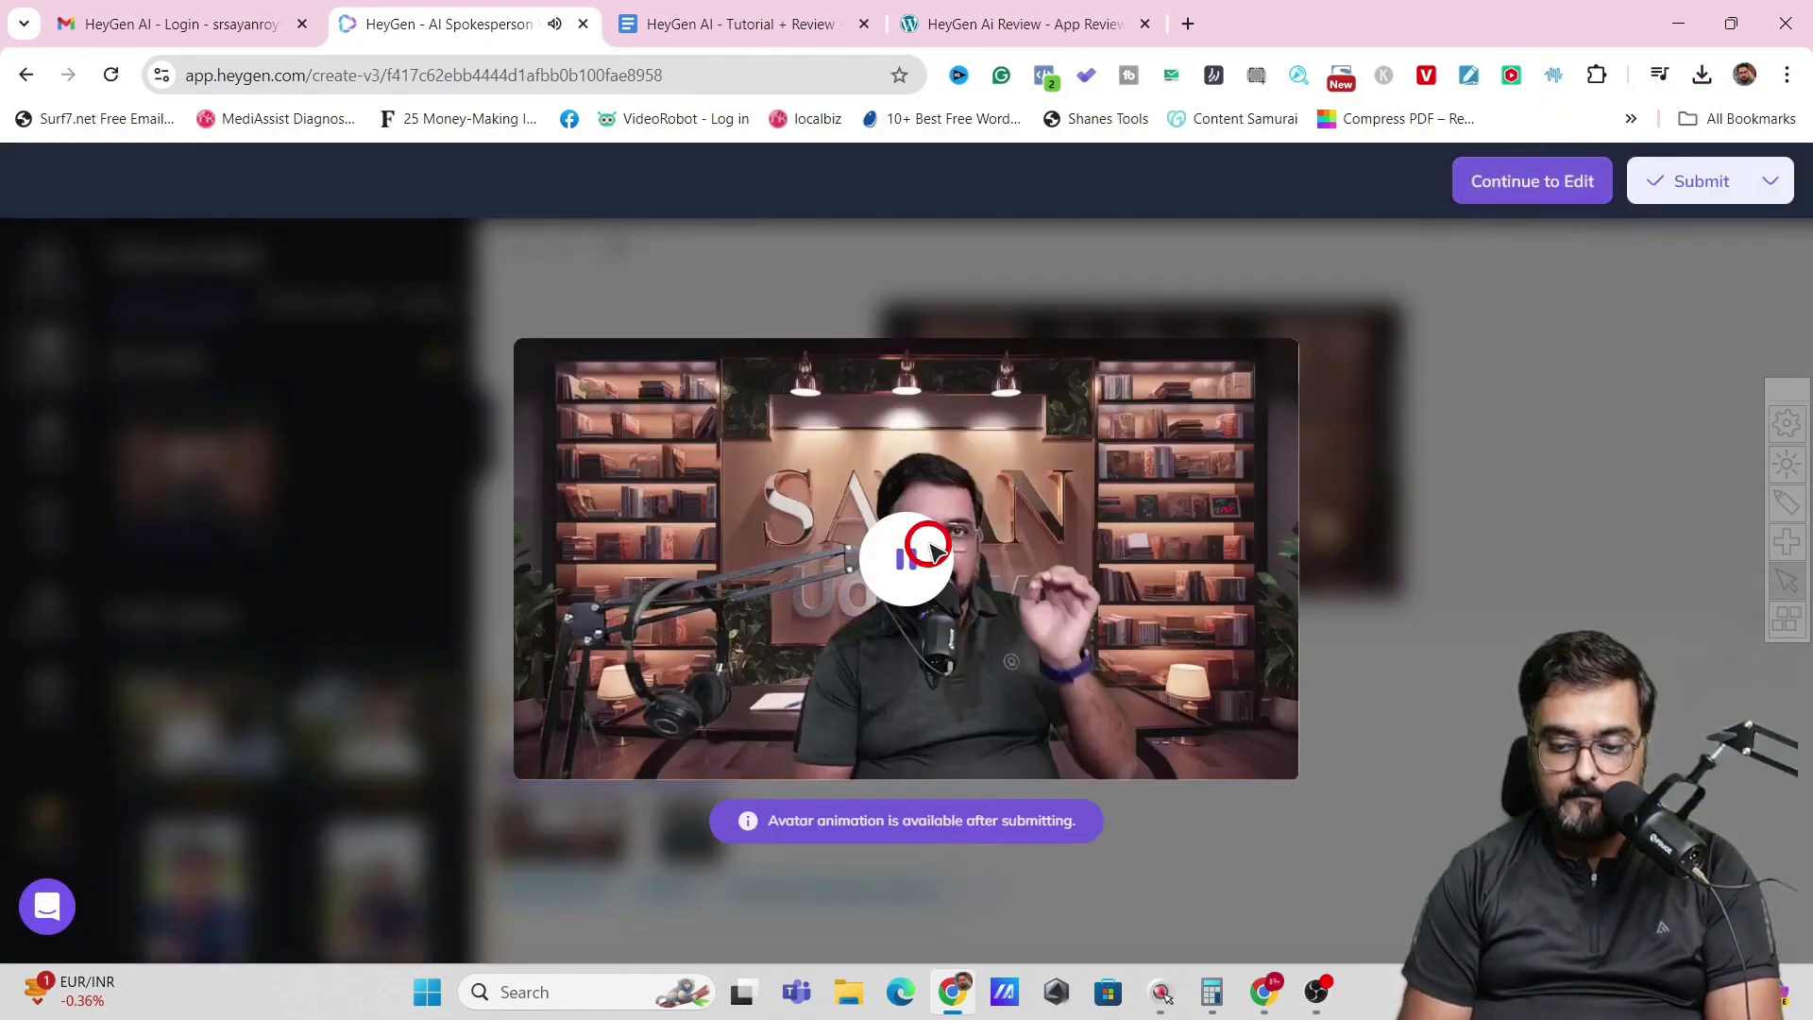
{"action": "left_click", "coordinate": [916, 557]}
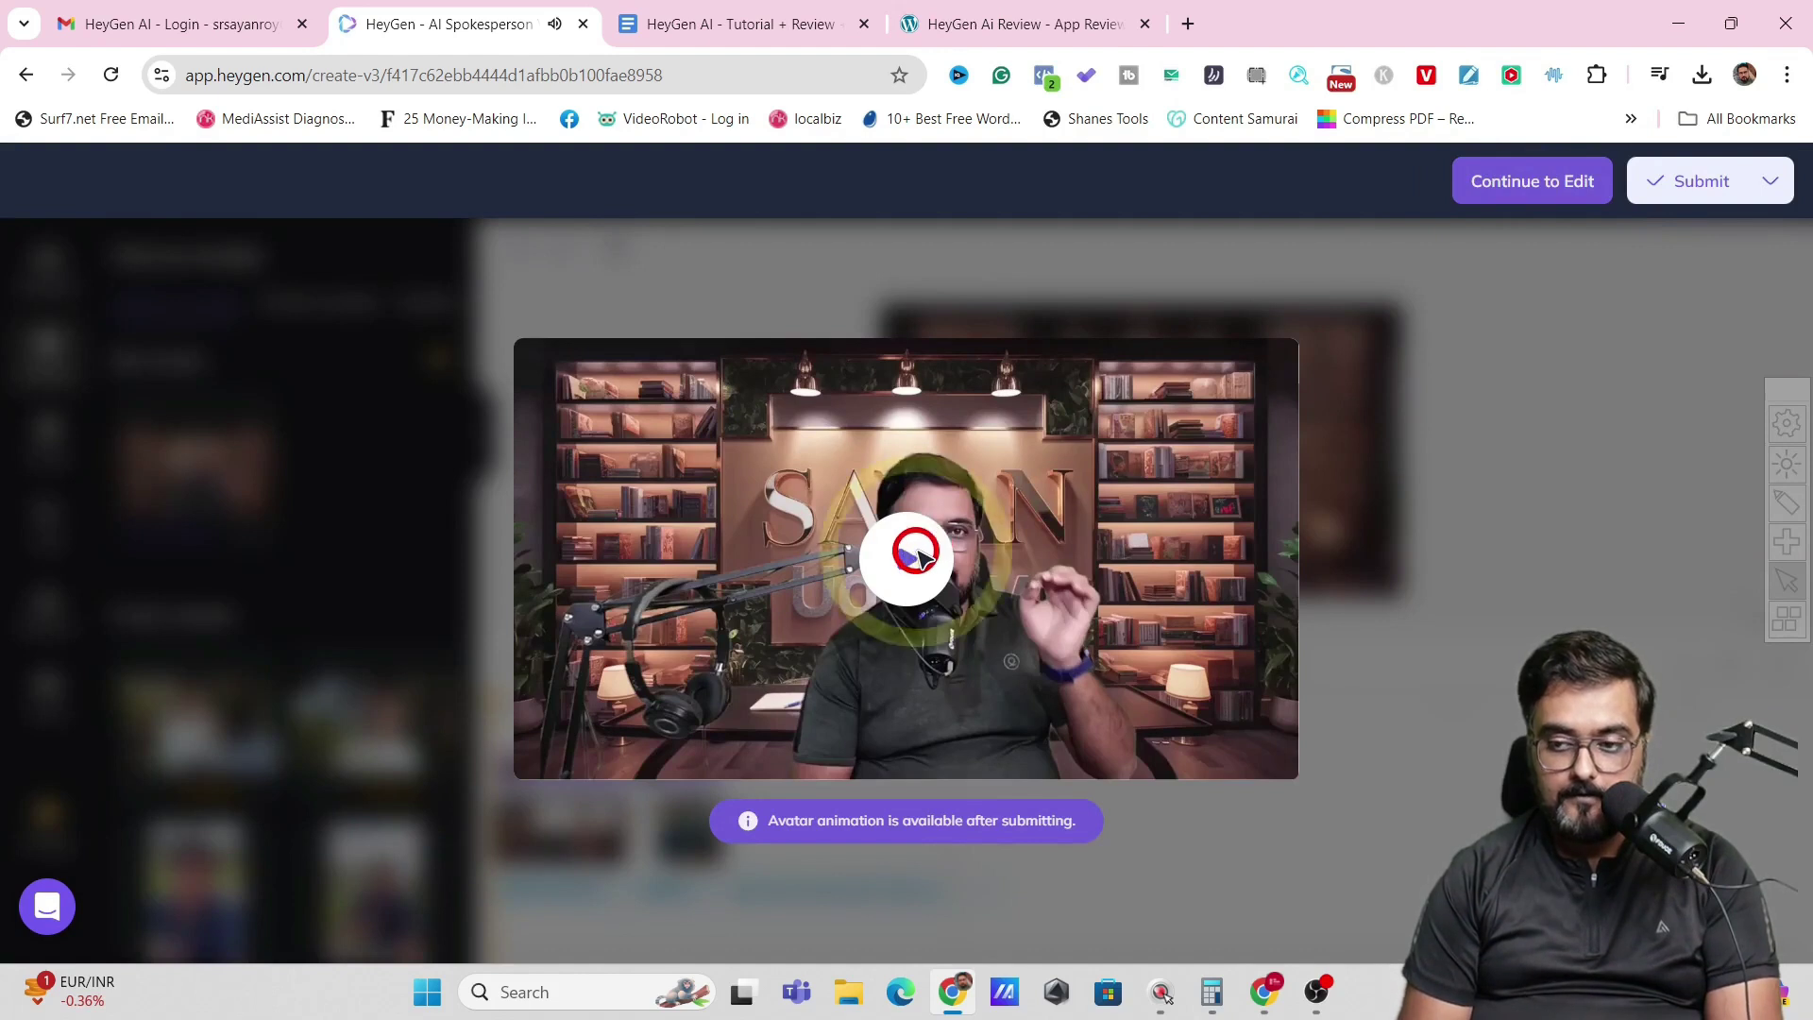
{"action": "left_click", "coordinate": [1490, 193]}
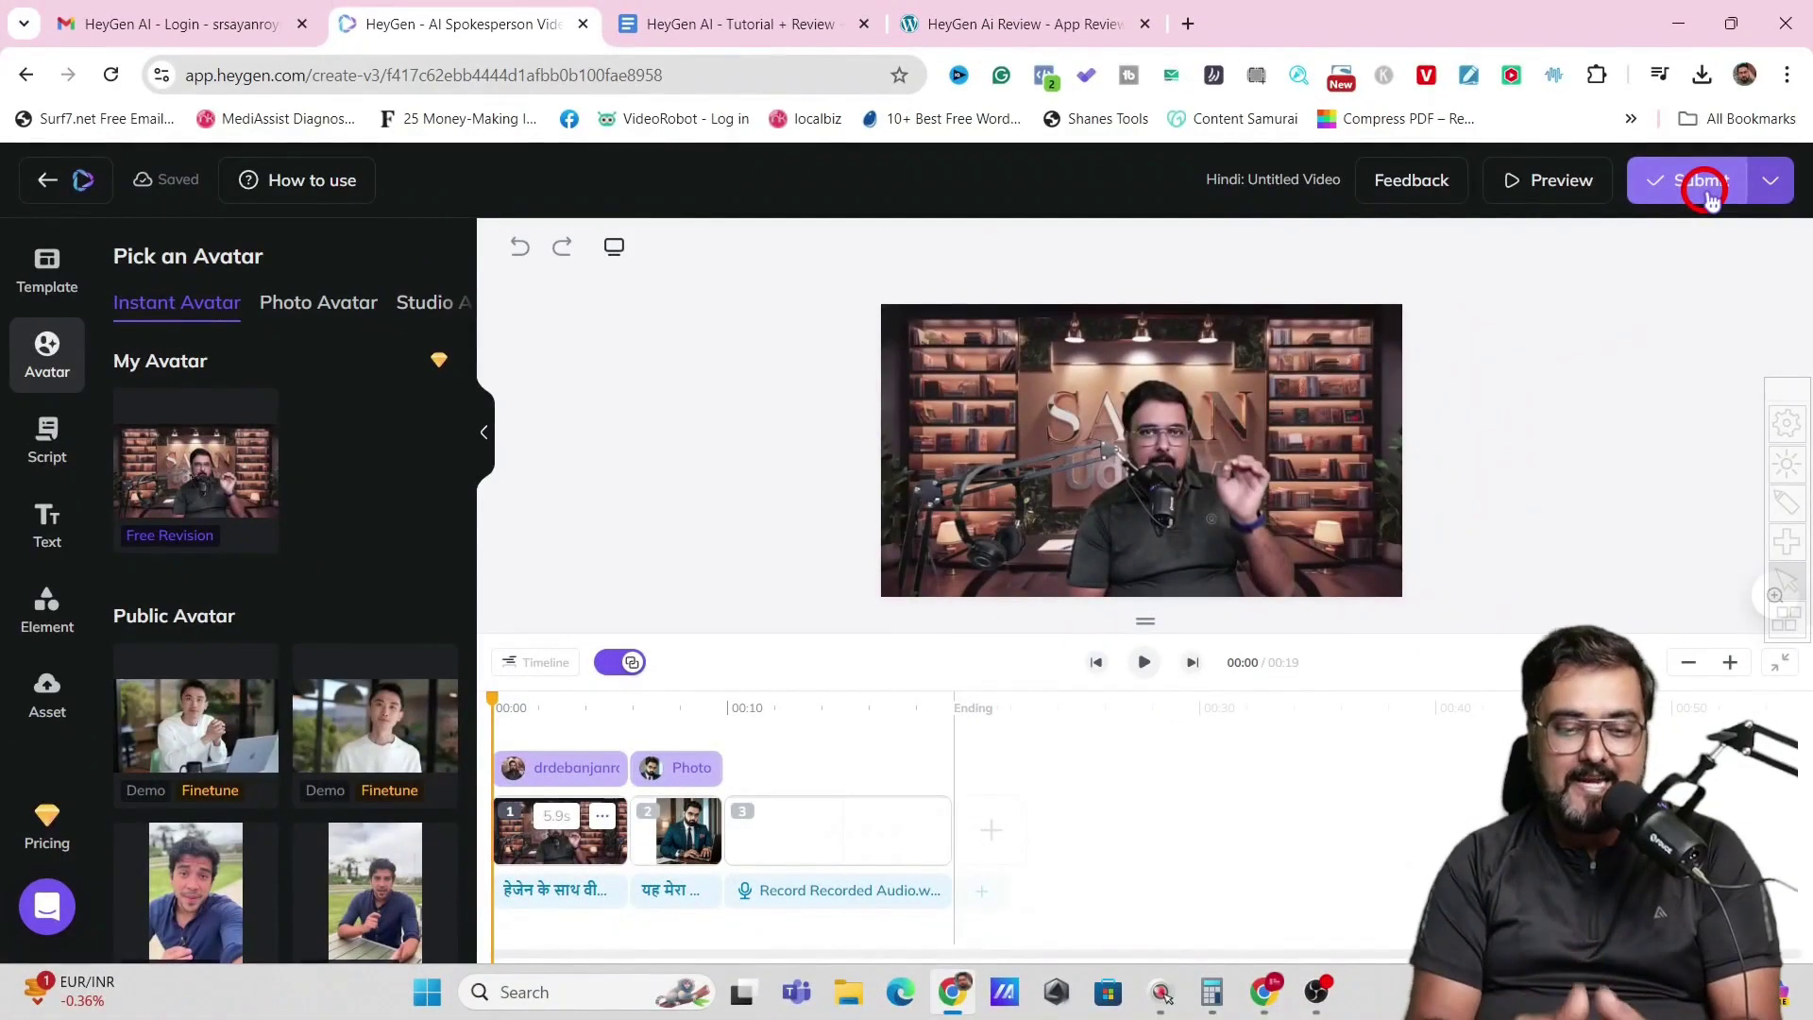
{"action": "left_click", "coordinate": [37, 534]}
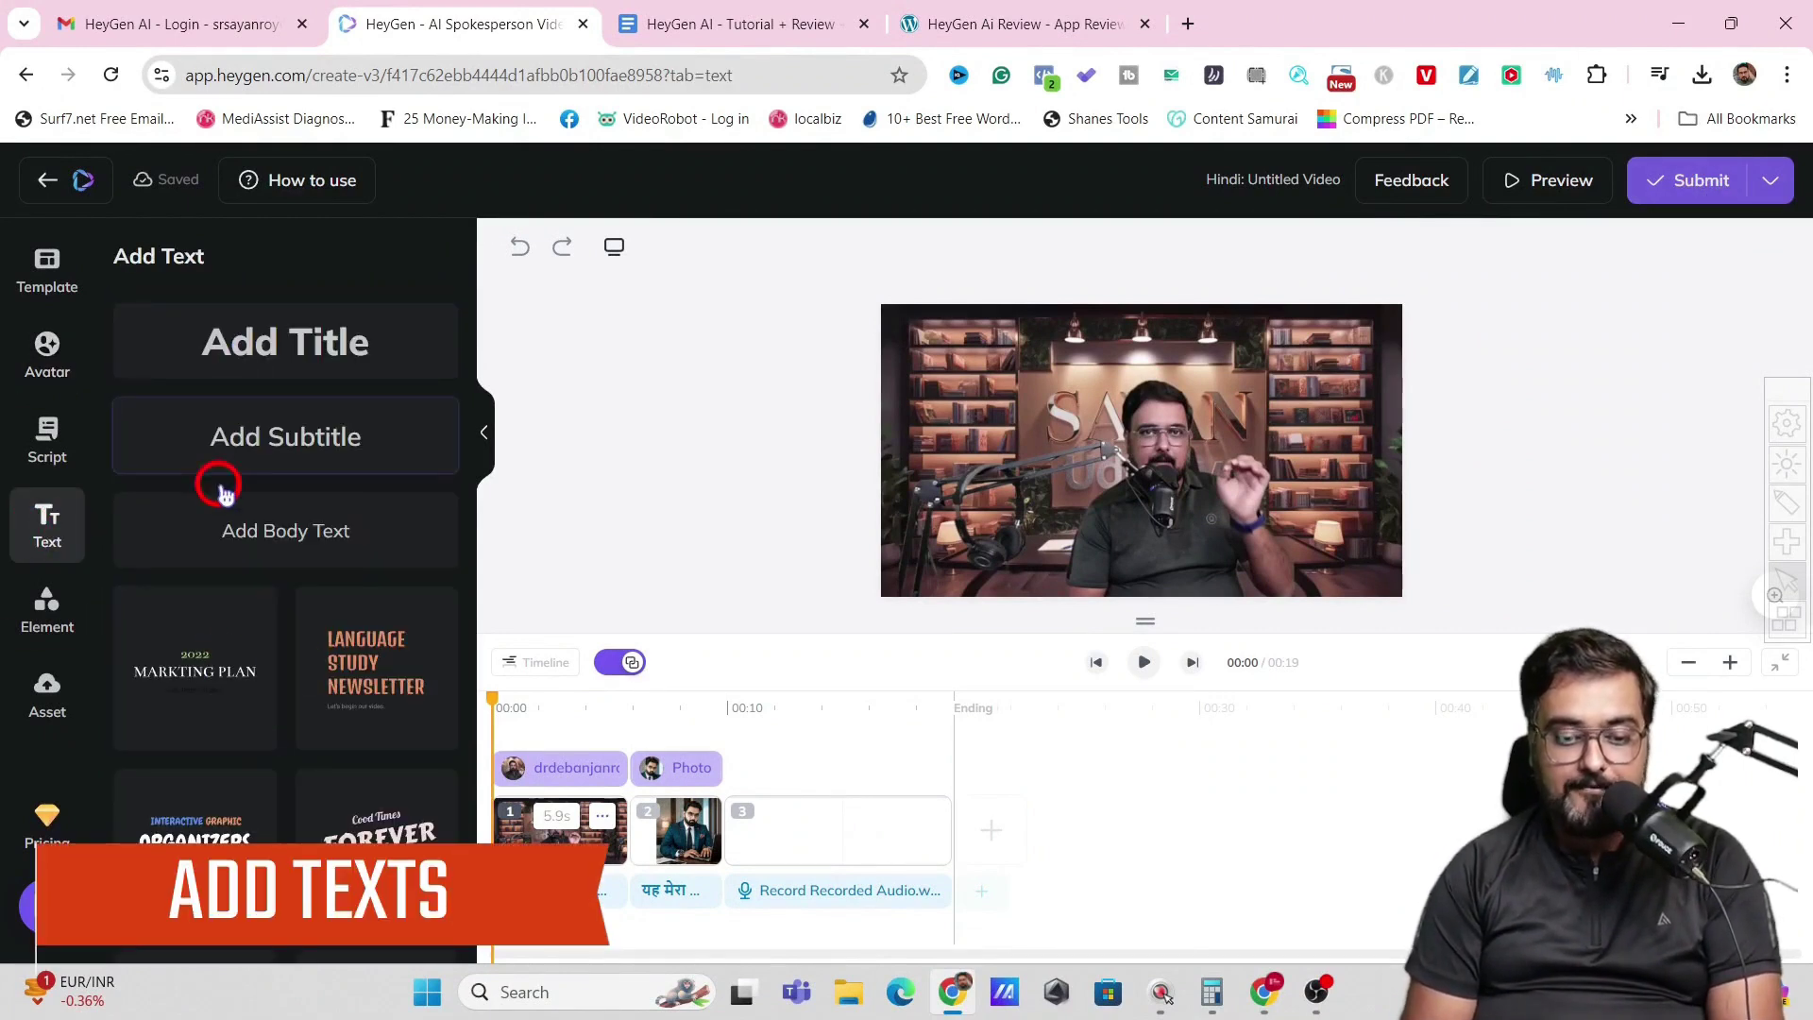
Add the 'Organizers for Students' text design to scene 1, select it, and show the Elements library.
{"action": "left_click", "coordinate": [208, 812]}
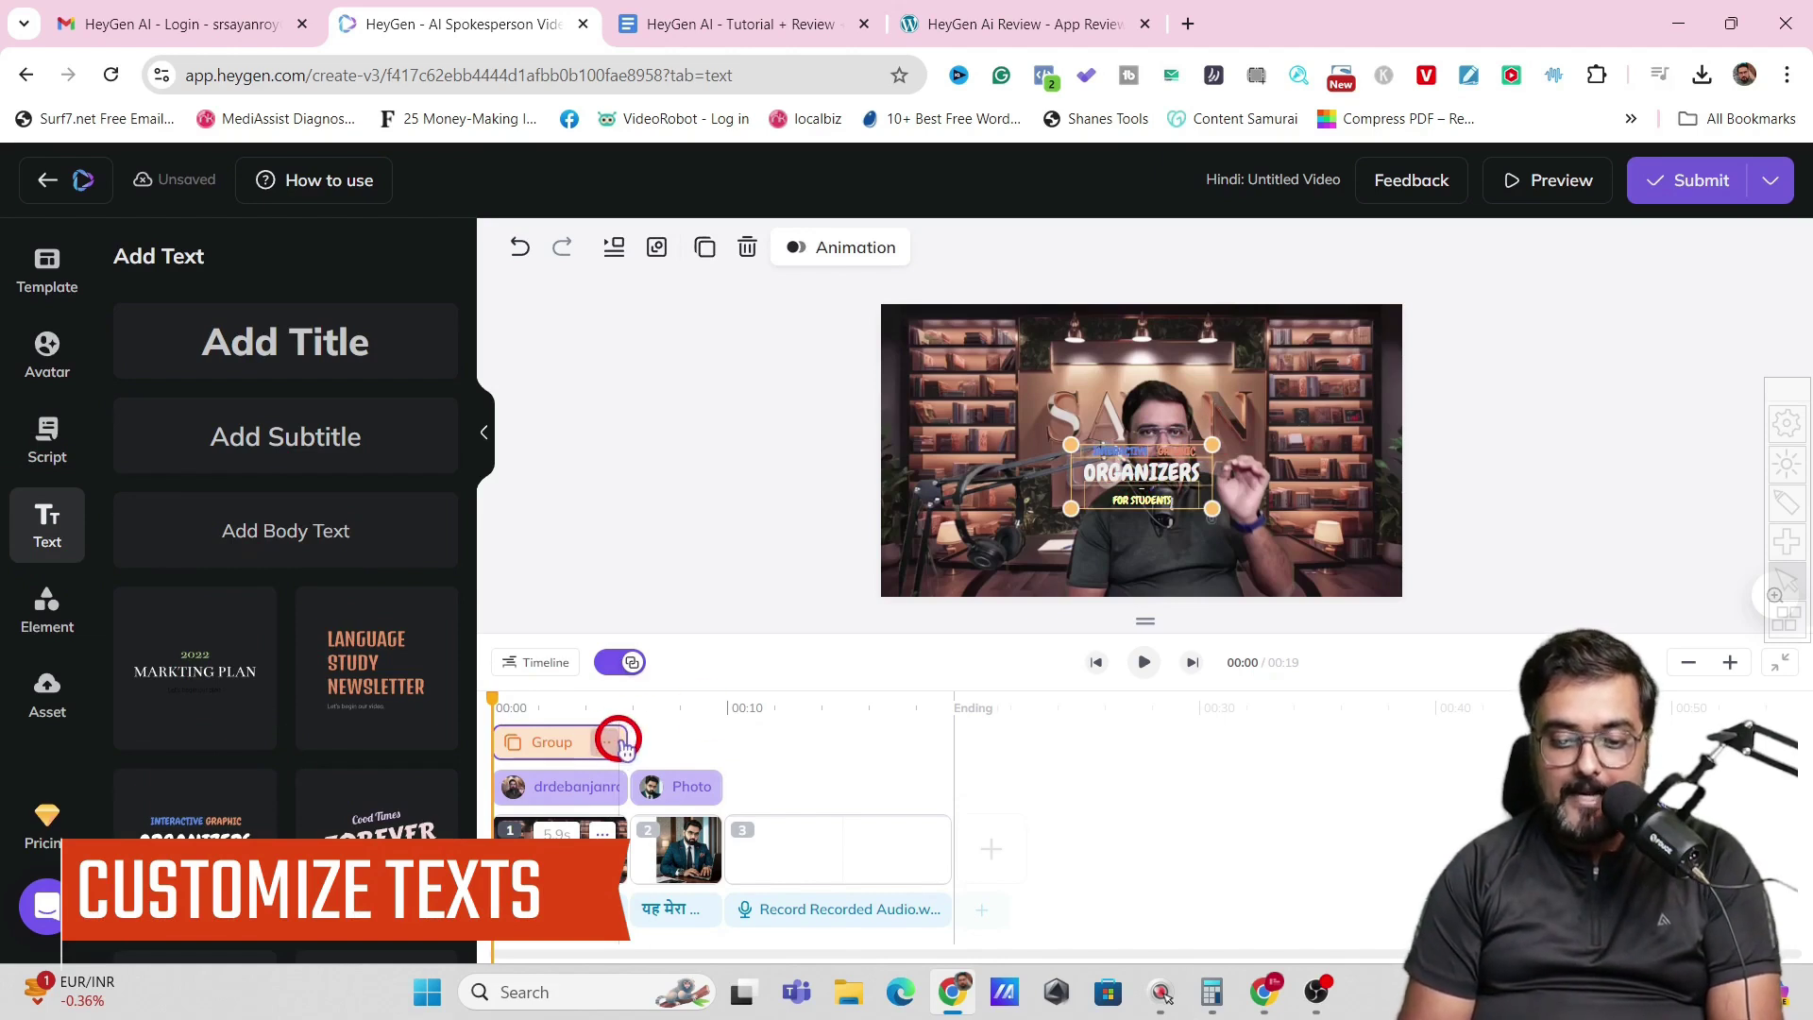
{"action": "left_click", "coordinate": [568, 742]}
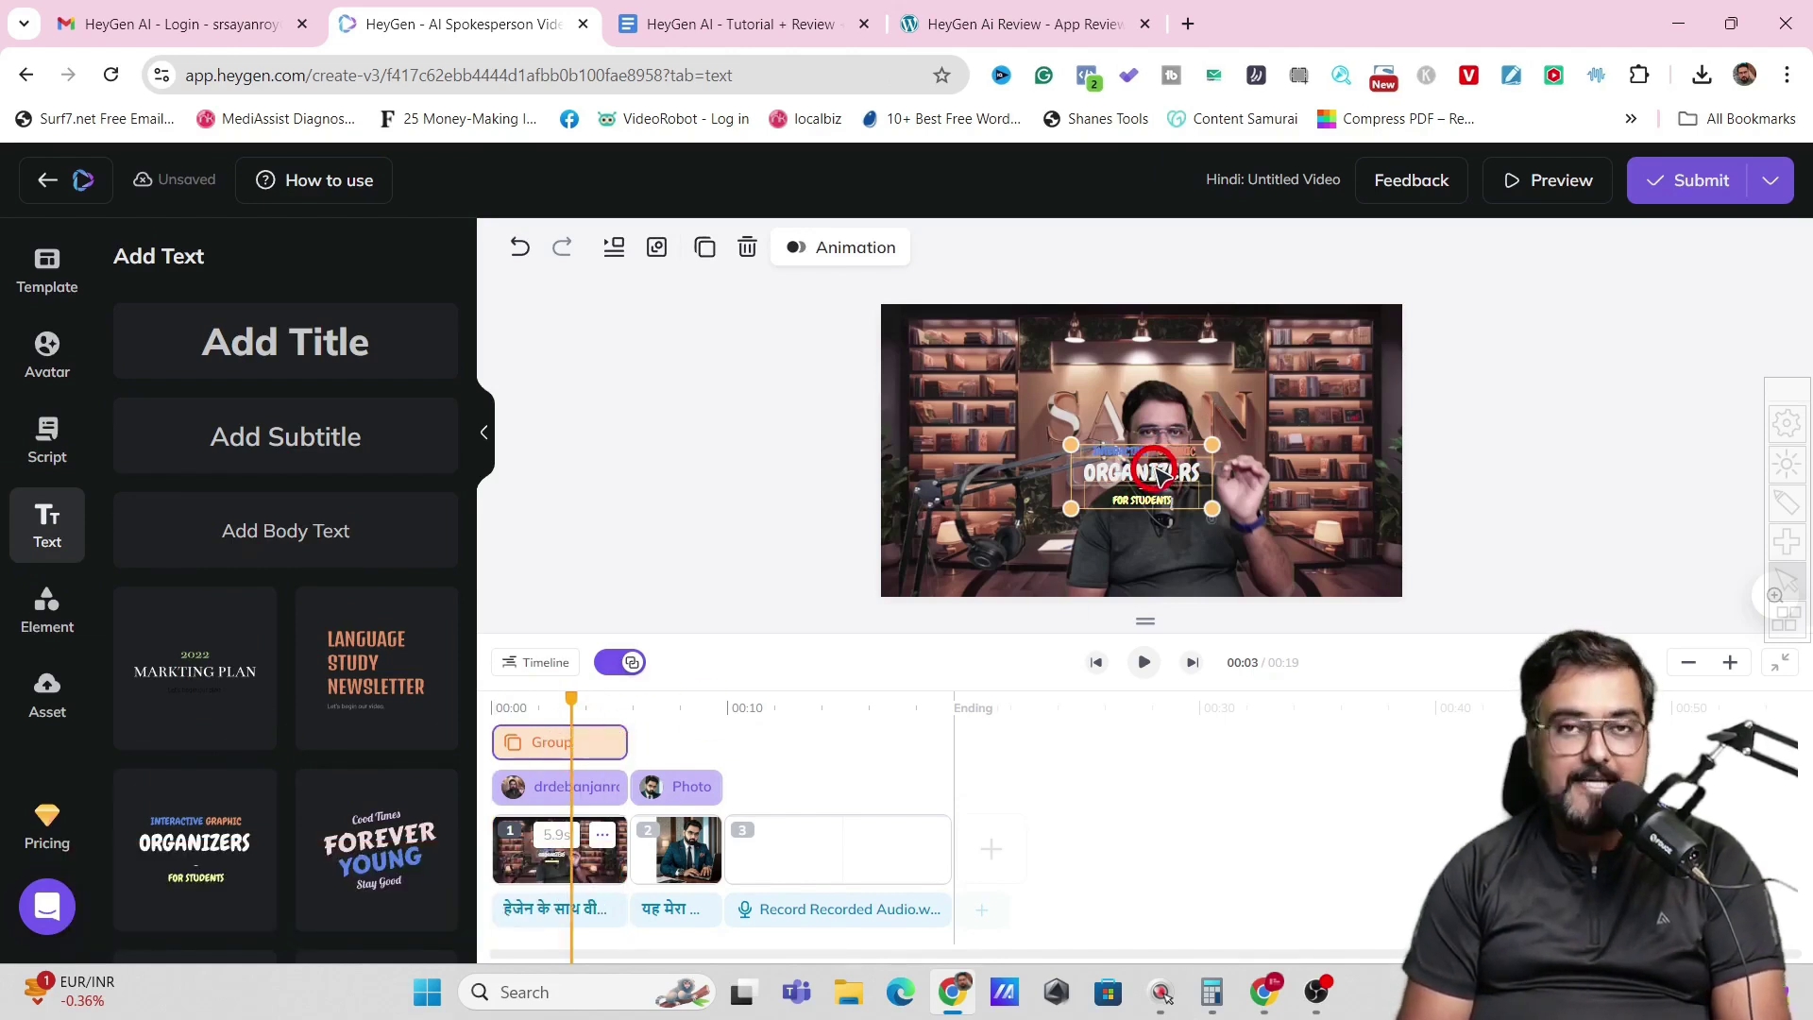
{"action": "left_click", "coordinate": [49, 607]}
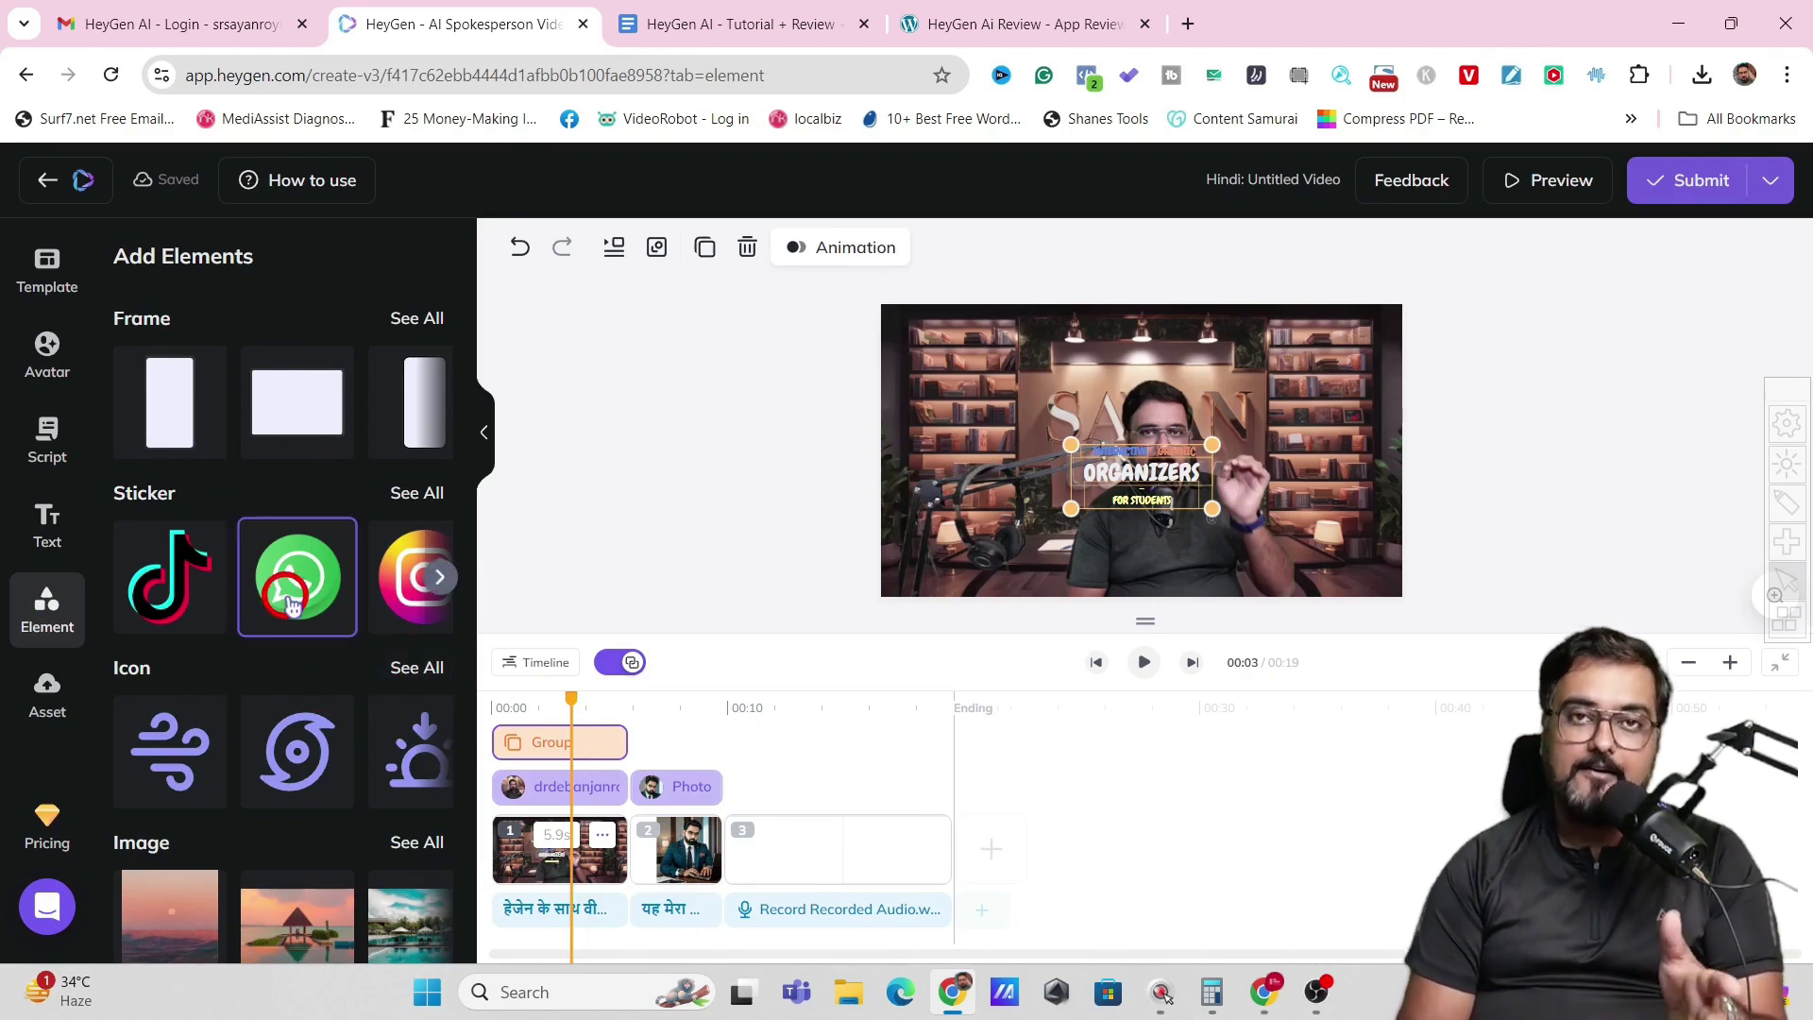
Look over the uploaded assets, then go back to the 19-second Untitled Video's page.
{"action": "left_click", "coordinate": [45, 704]}
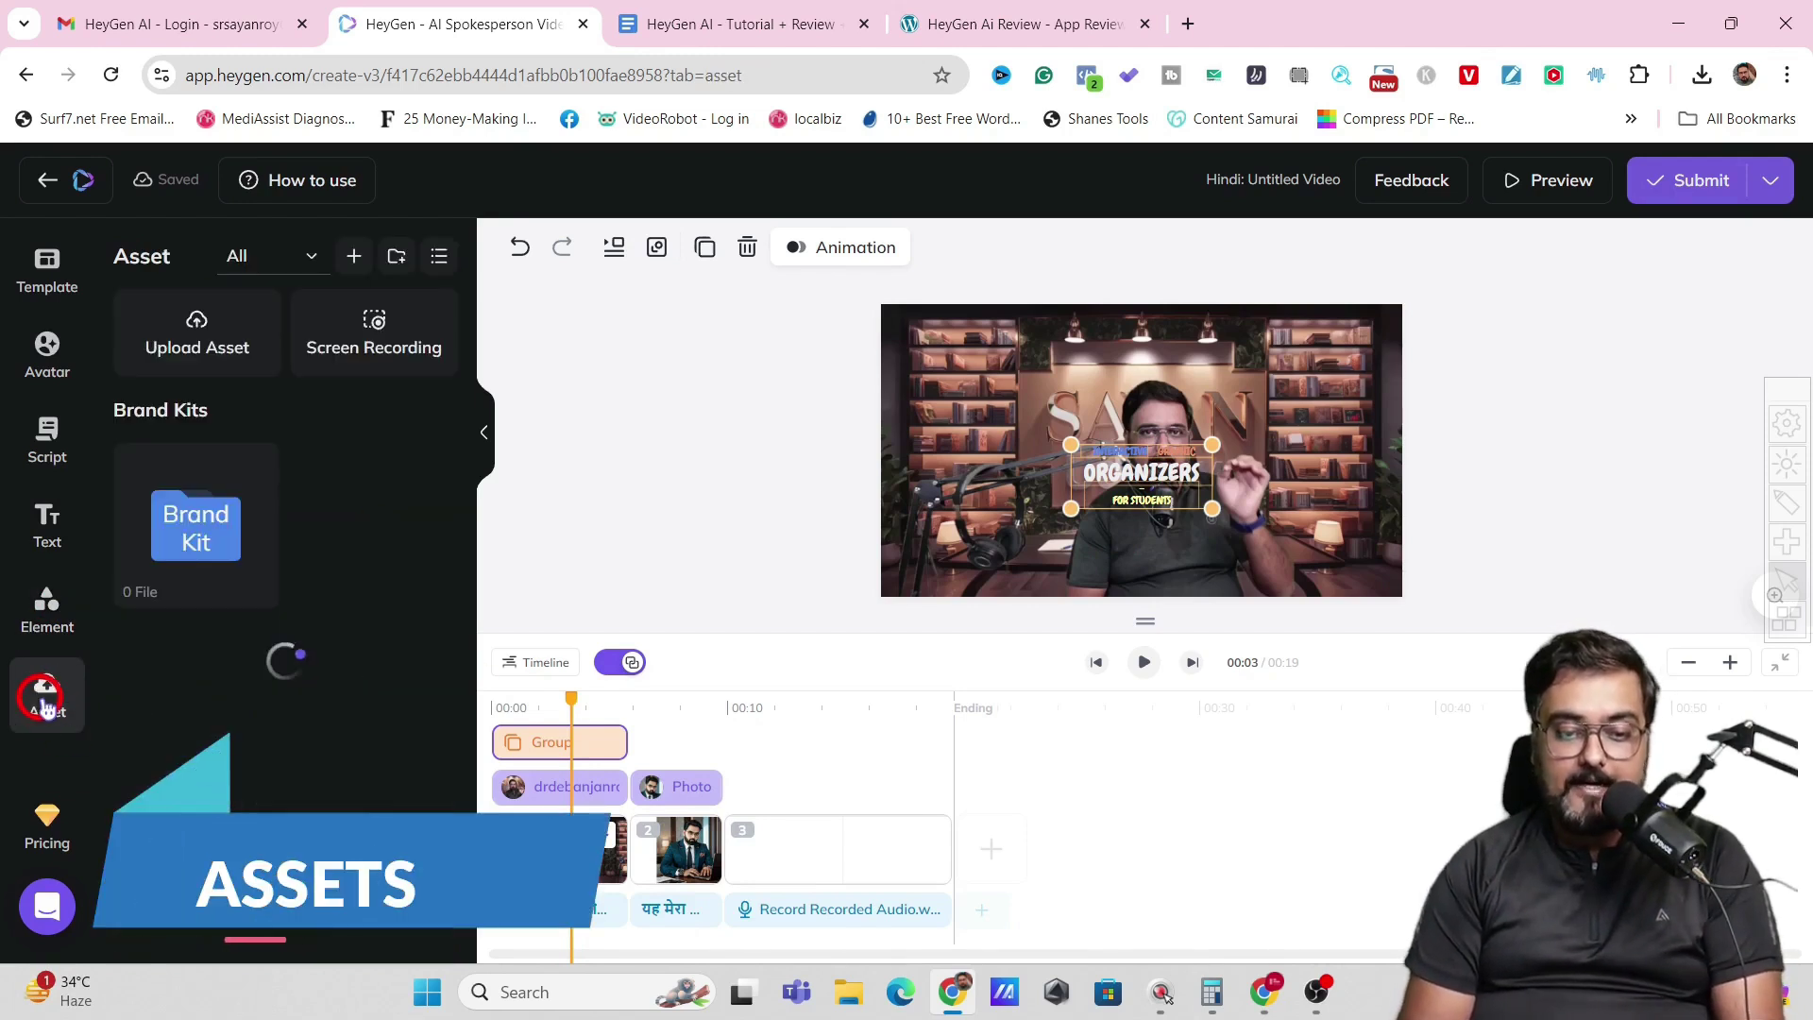
{"action": "left_click", "coordinate": [284, 328]}
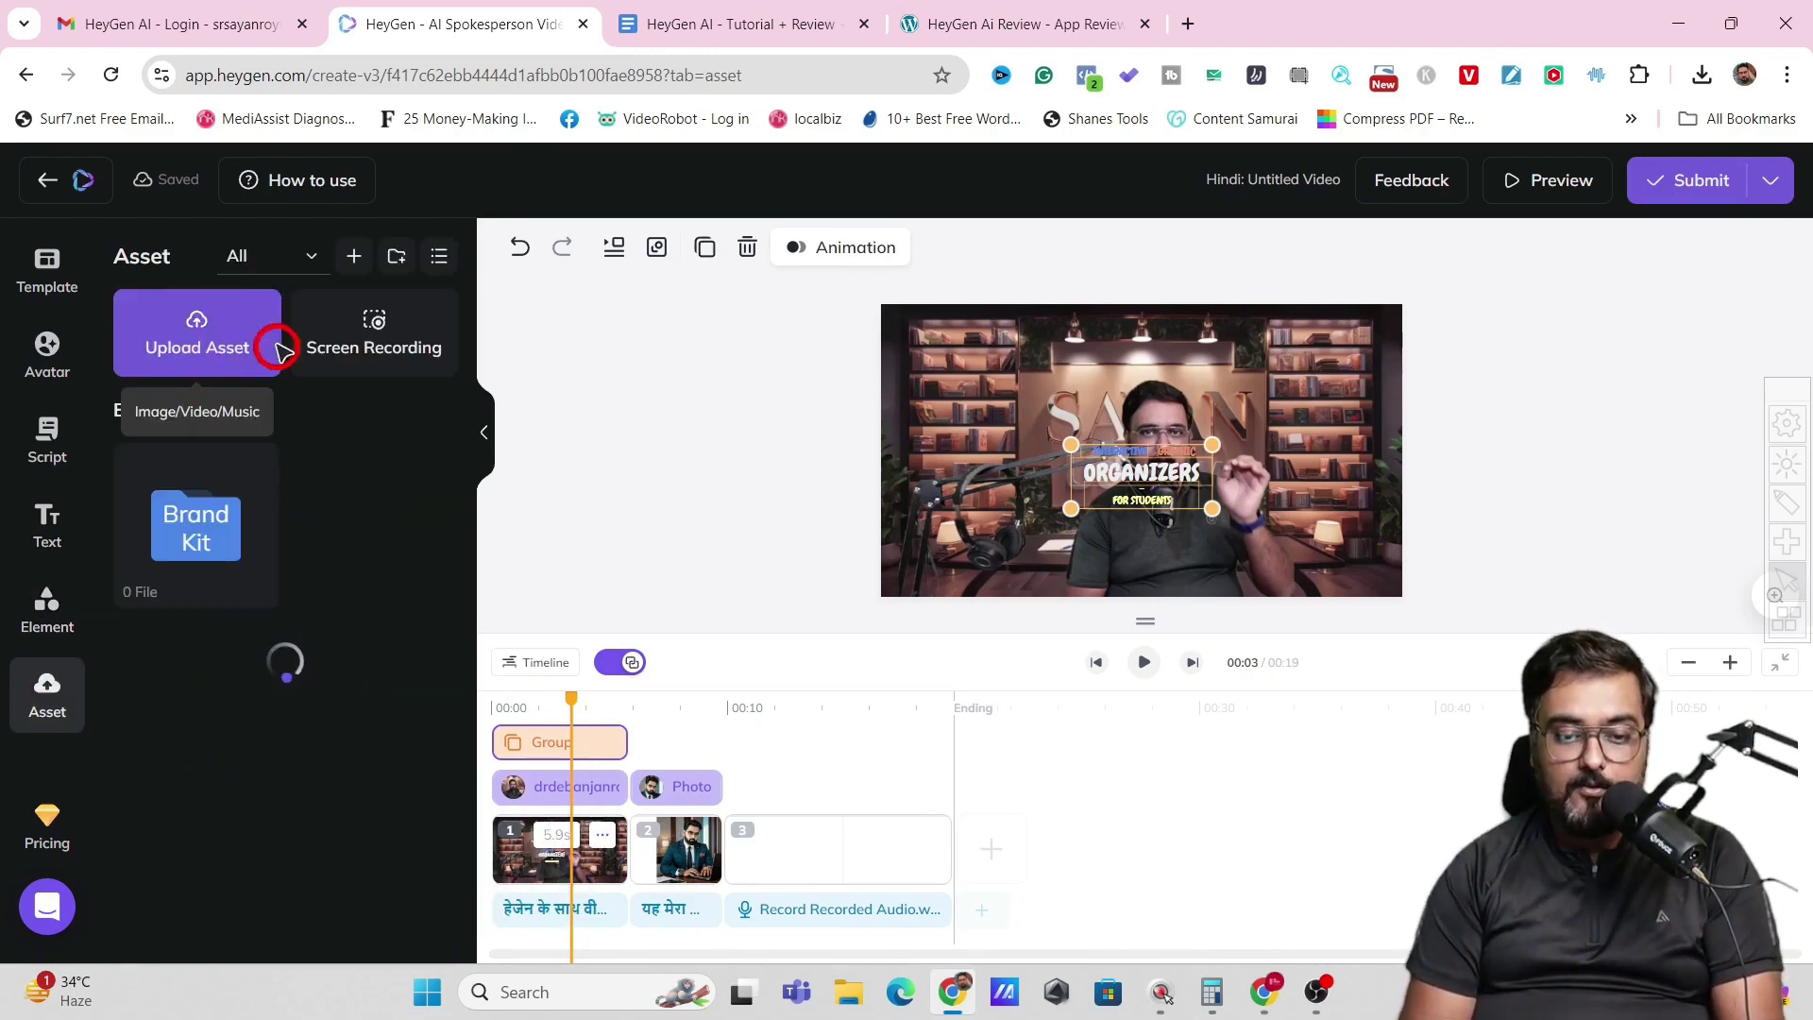
{"action": "left_click", "coordinate": [362, 328]}
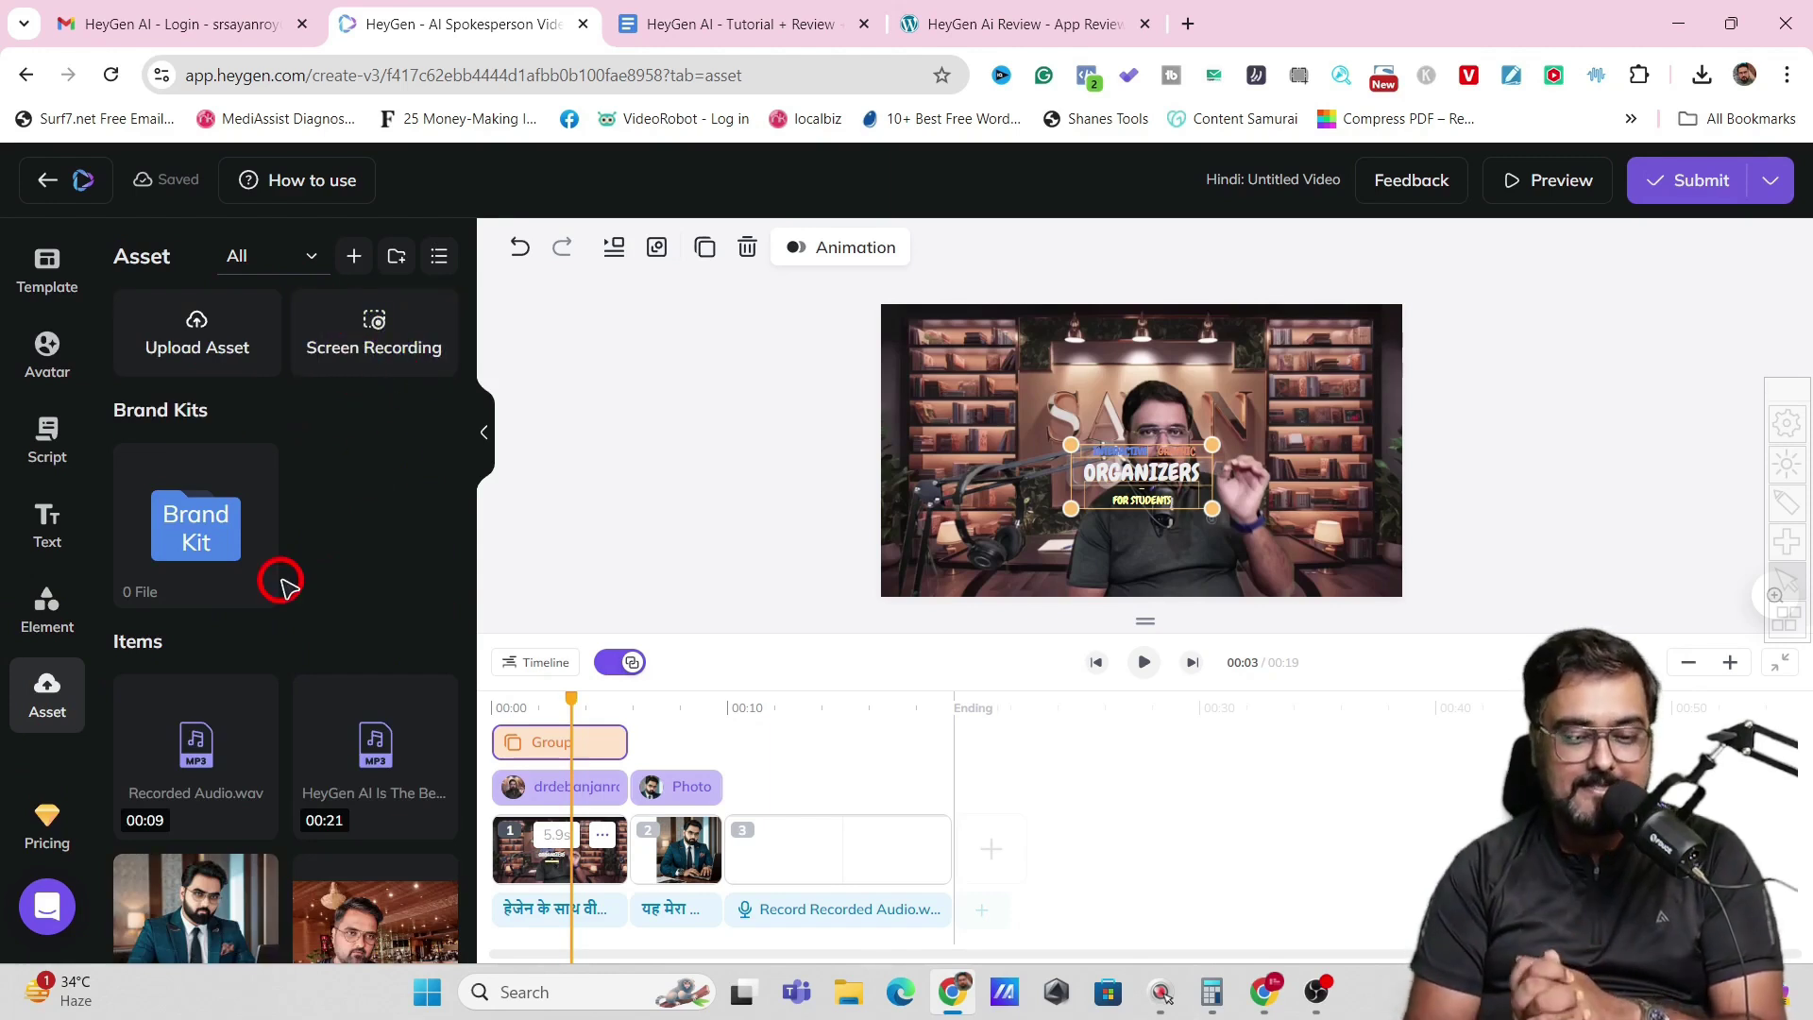
{"action": "mouse_move", "coordinate": [825, 775]}
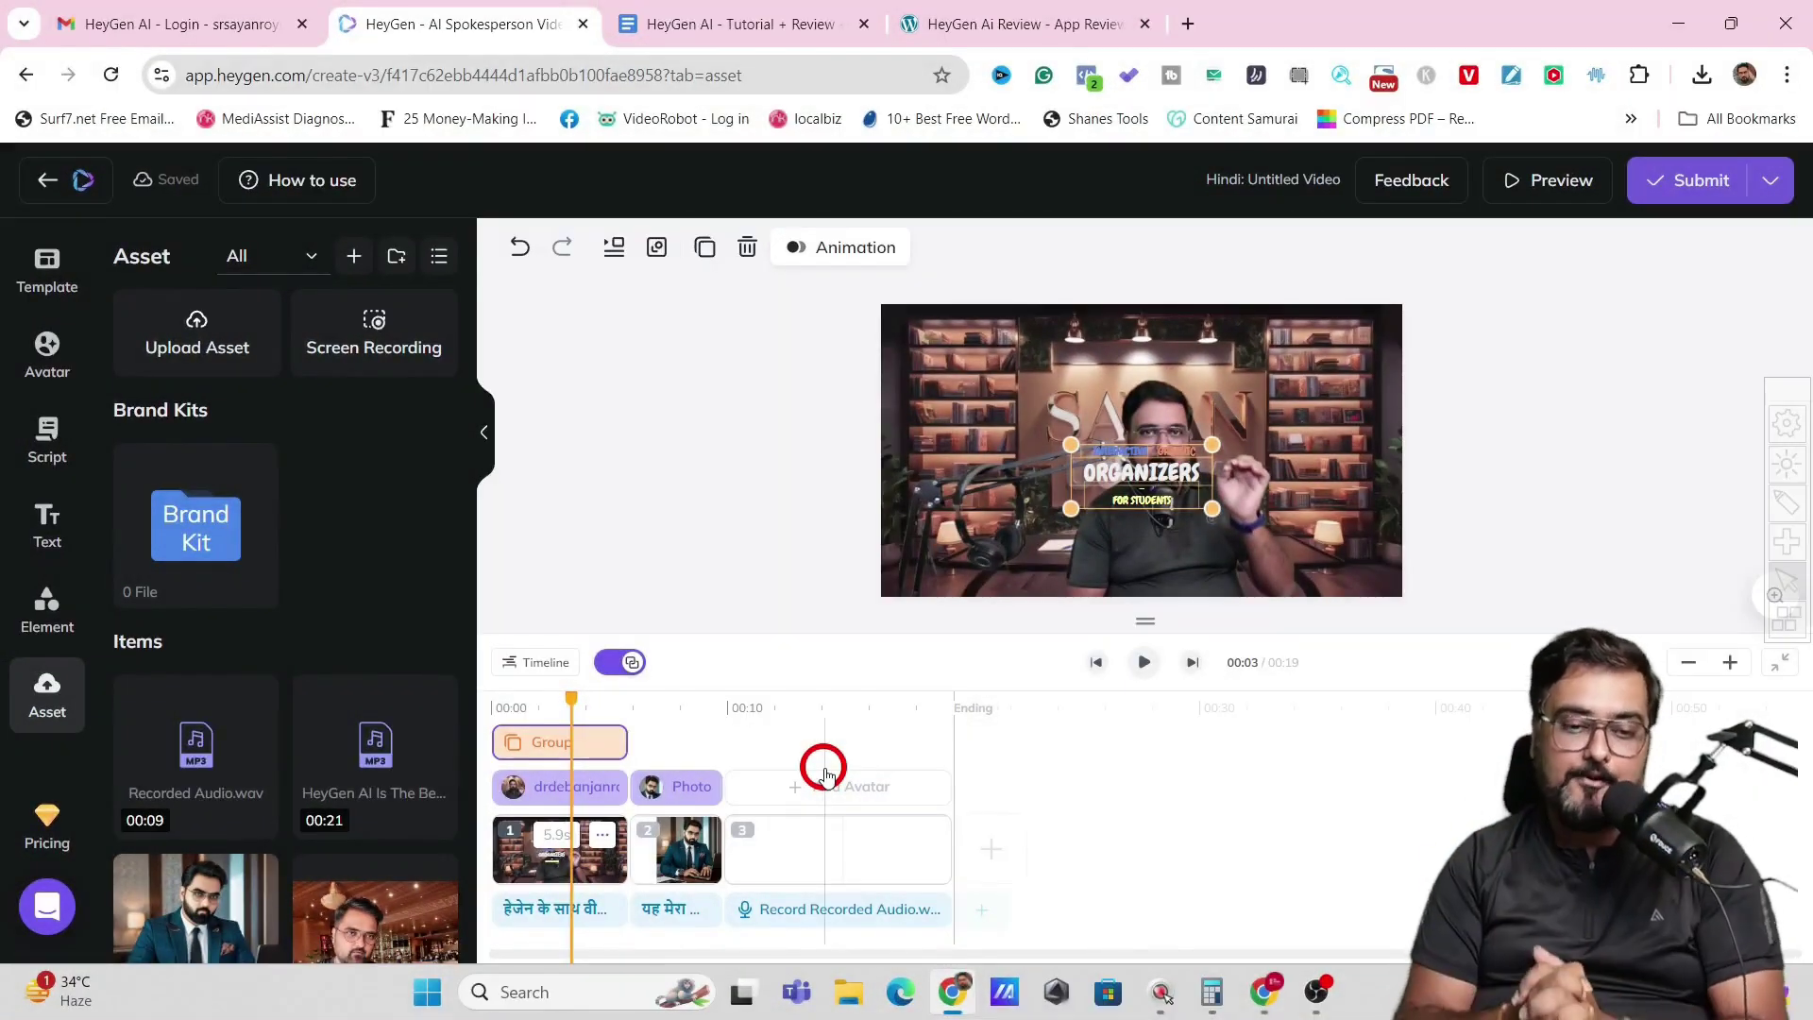
{"action": "left_click", "coordinate": [47, 181]}
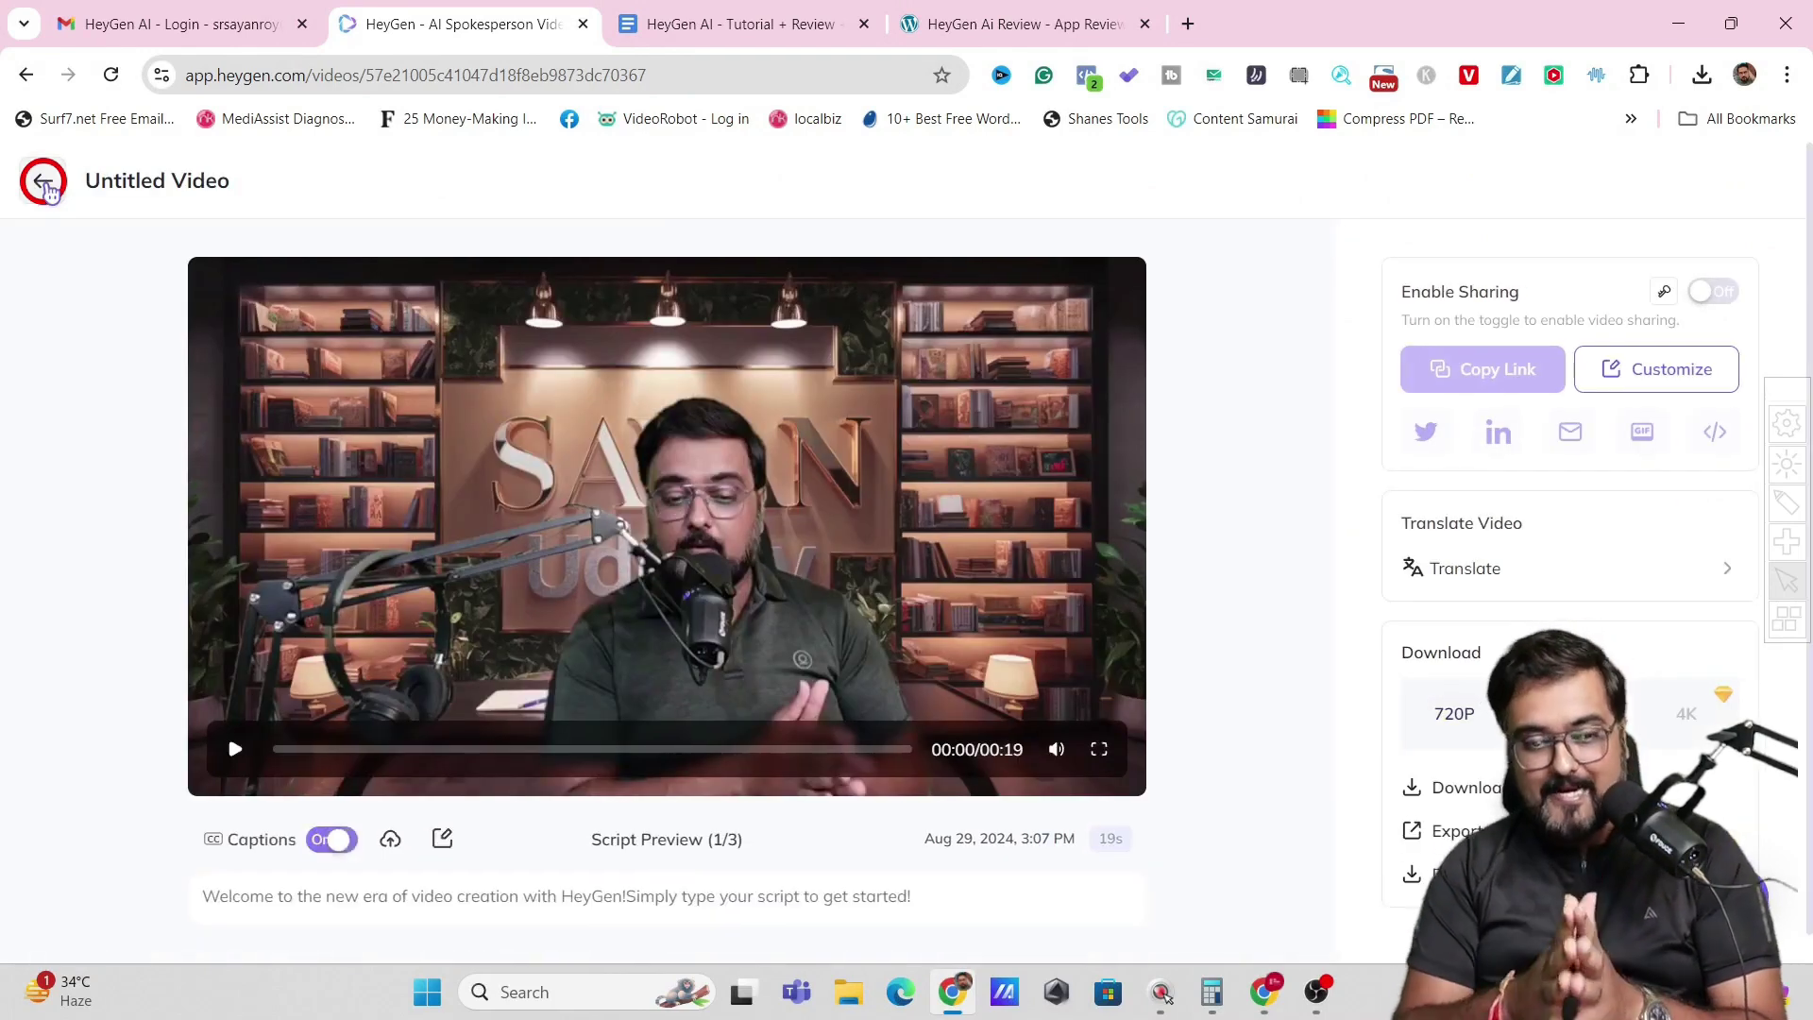
Leave the Hindi draft editor for the Projects page and scroll the sidebar down to Labs.
{"action": "left_click", "coordinate": [49, 180]}
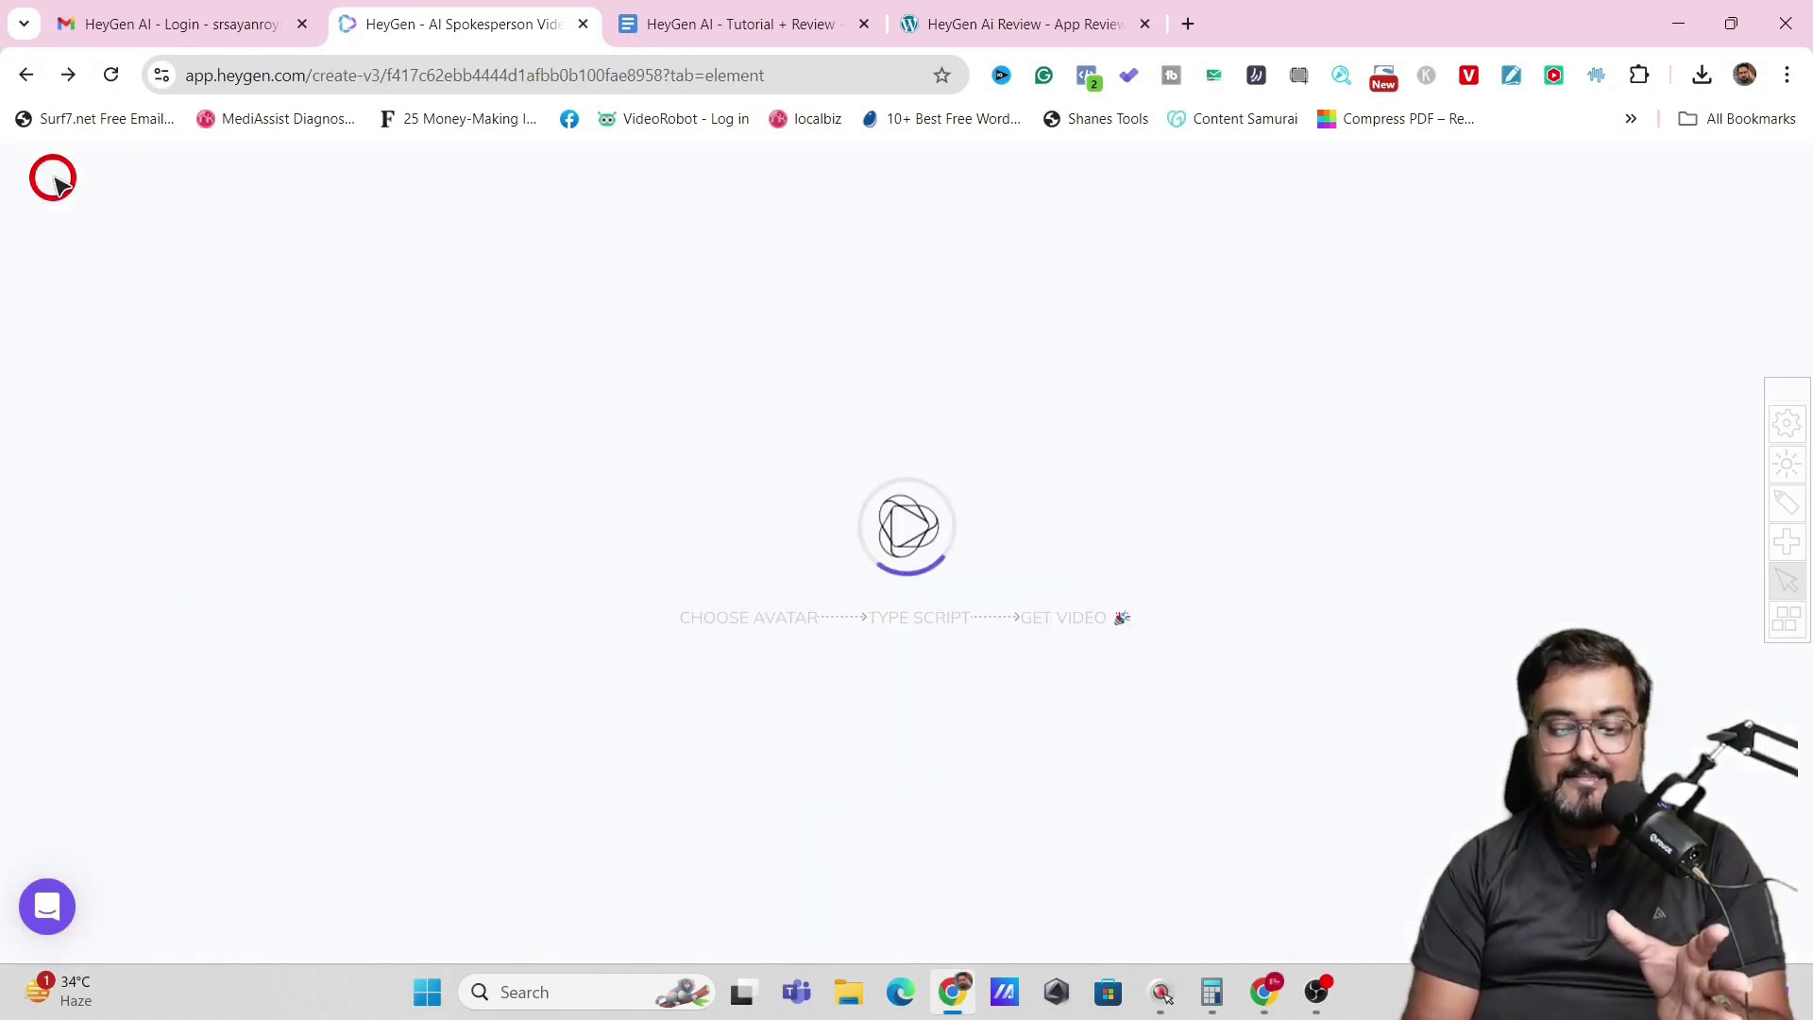
{"action": "left_click", "coordinate": [87, 181]}
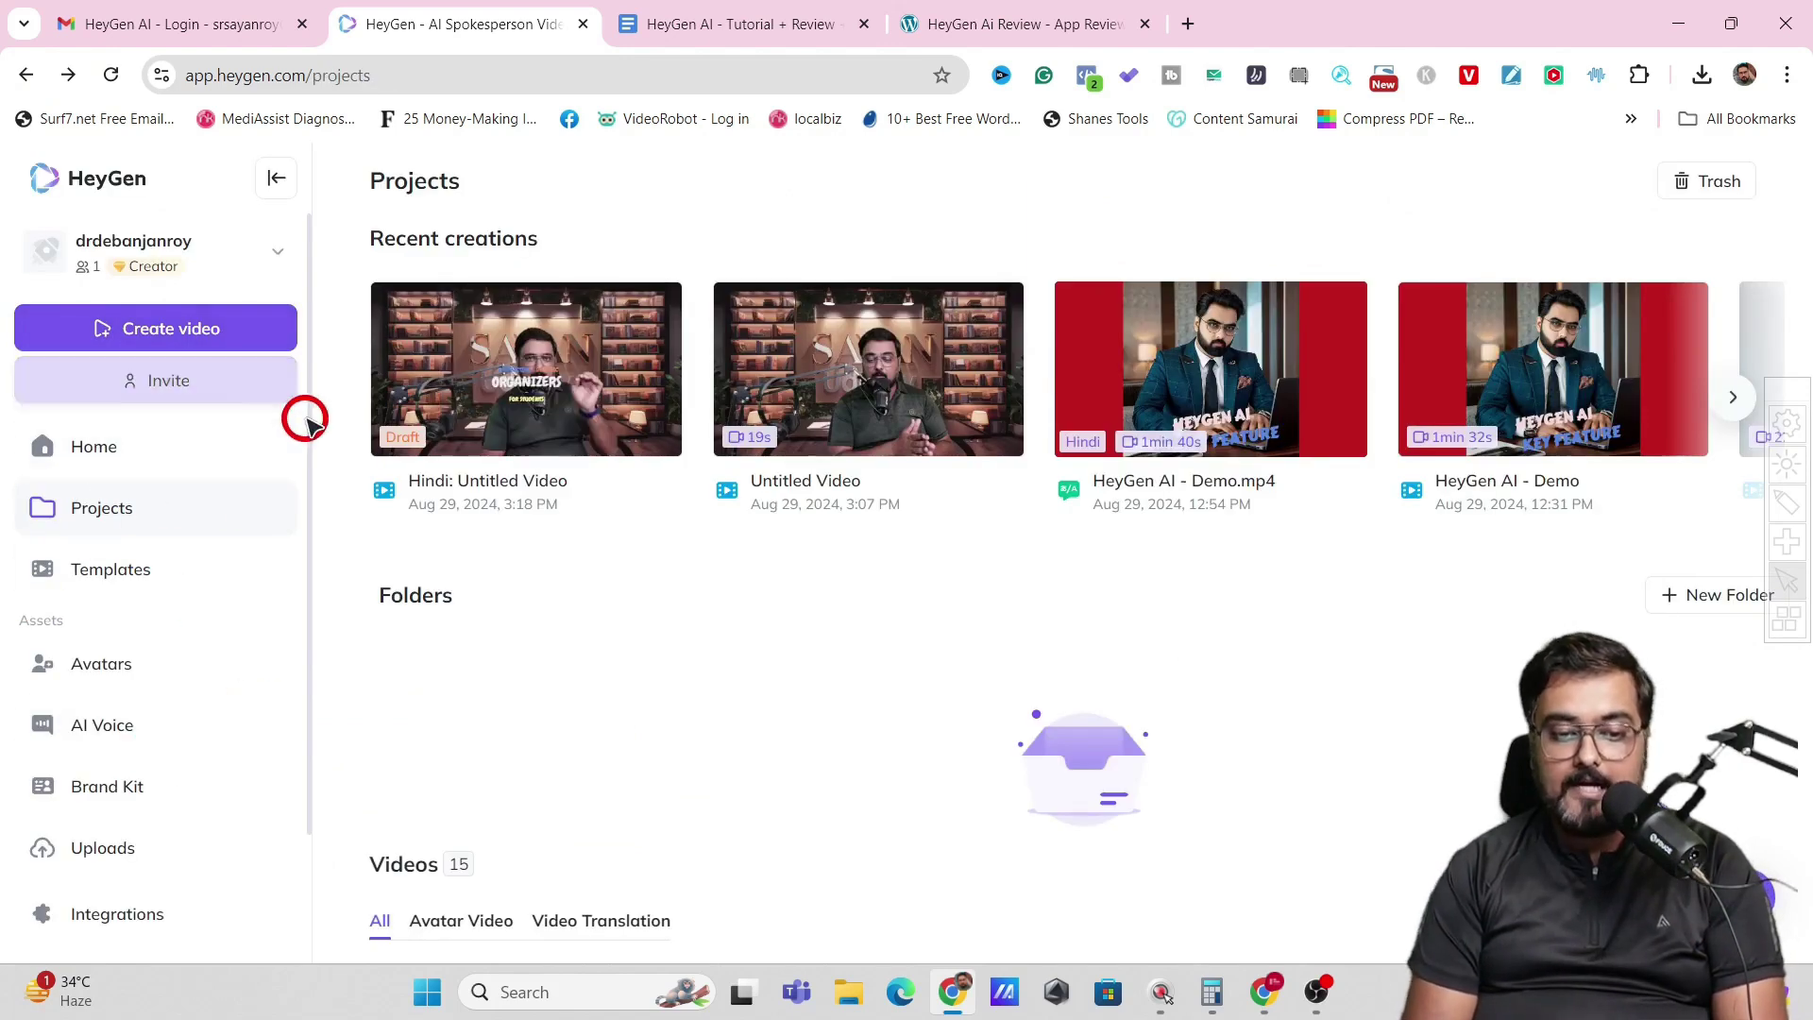
{"action": "left_click_drag", "start_coordinate": [308, 422], "coordinate": [302, 551]}
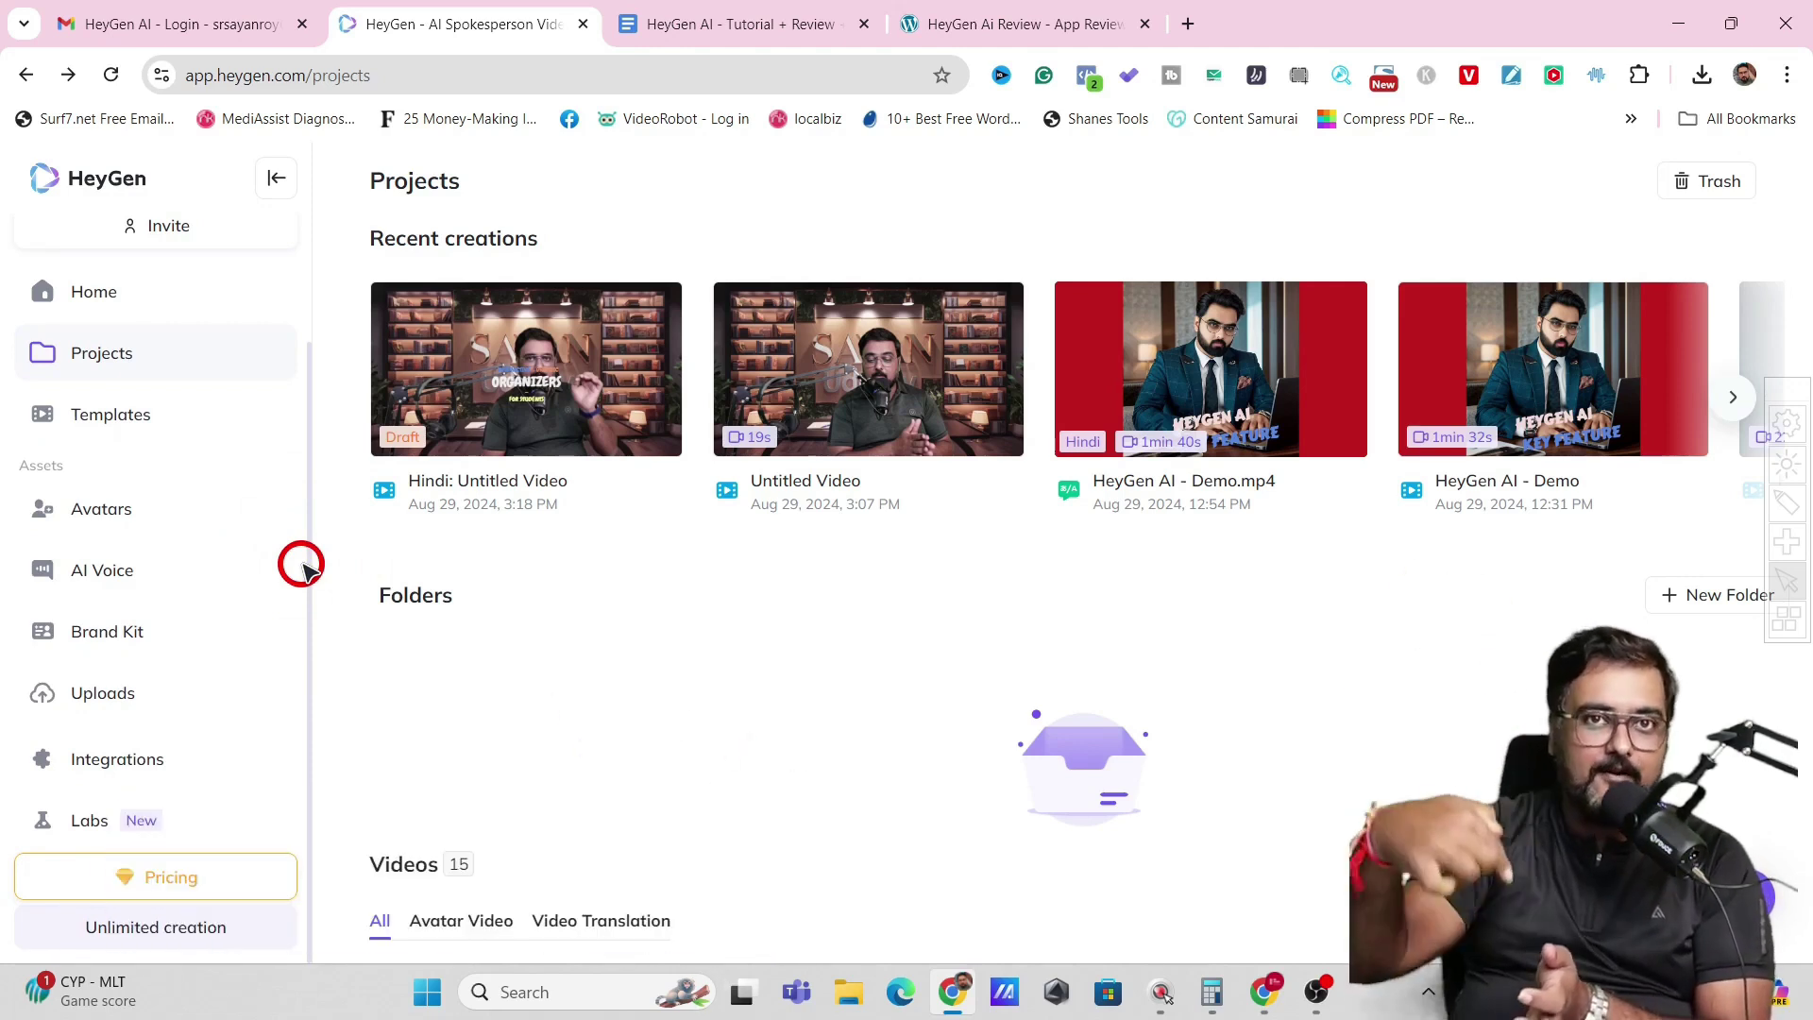
{"action": "mouse_move", "coordinate": [85, 817]}
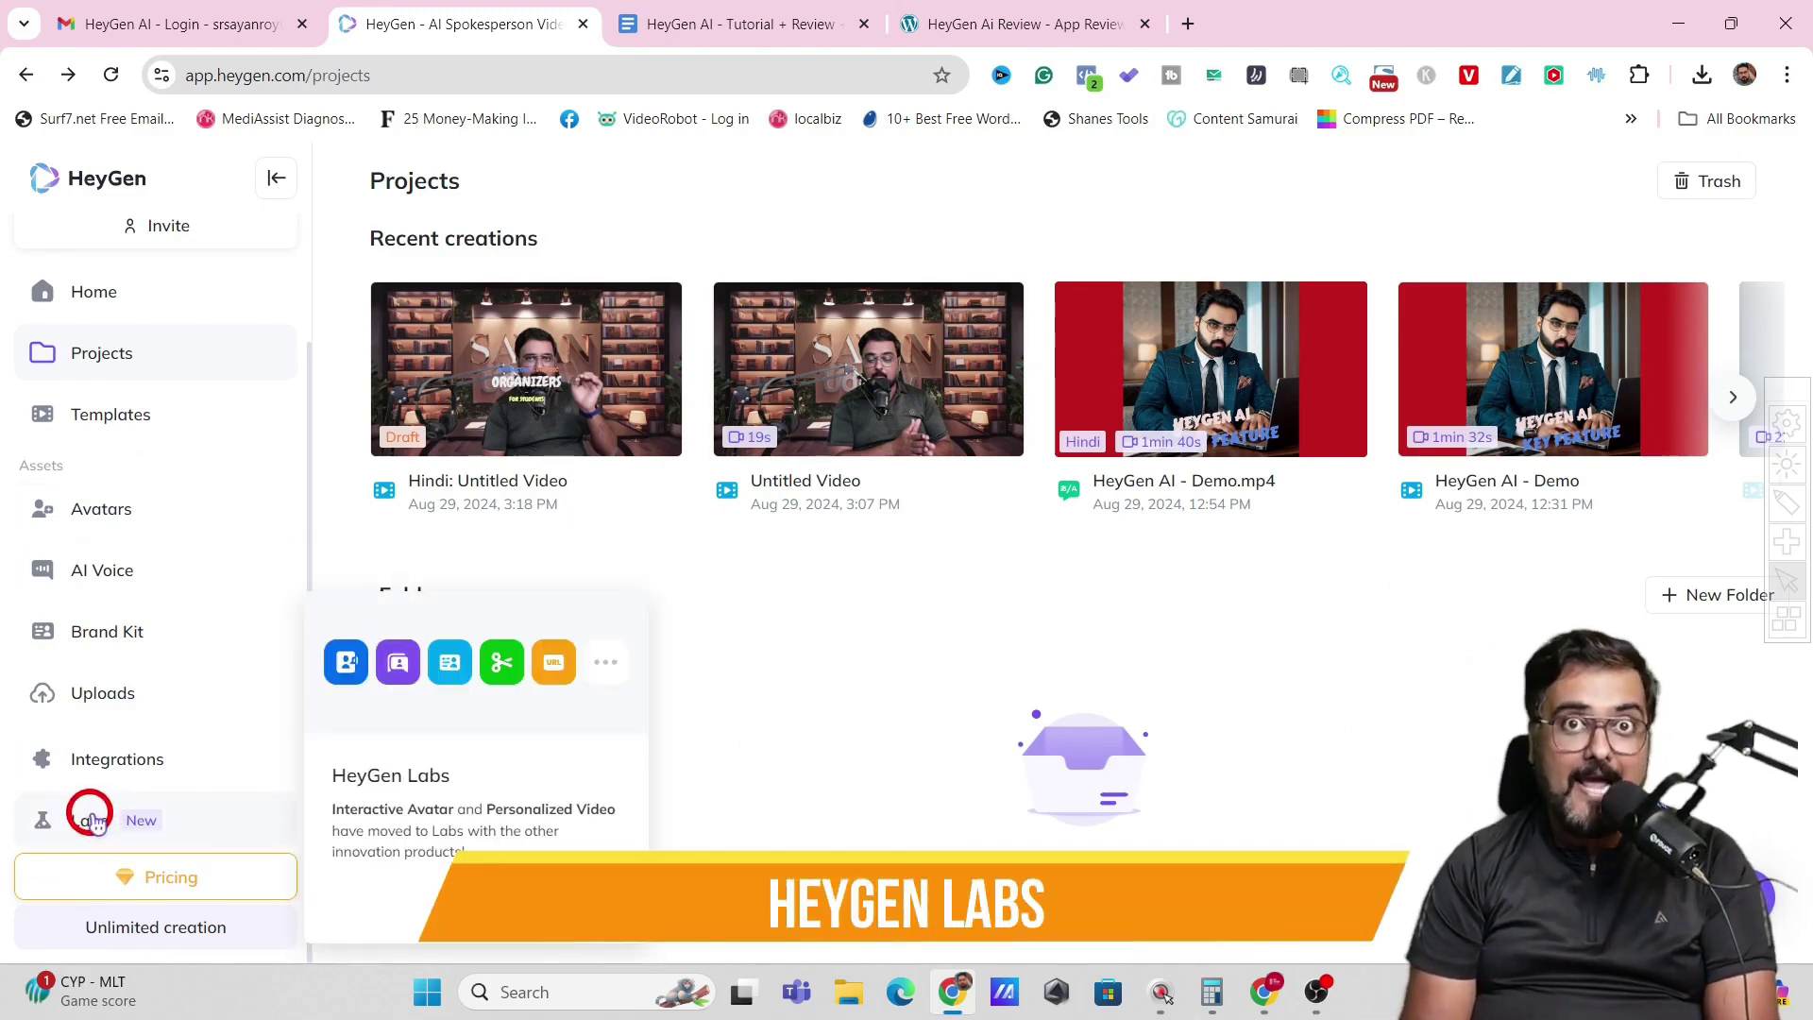
Open HeyGen Labs, view the Expressive Photo Avatar tool, and return to the main Labs page.
{"action": "left_click", "coordinate": [91, 818]}
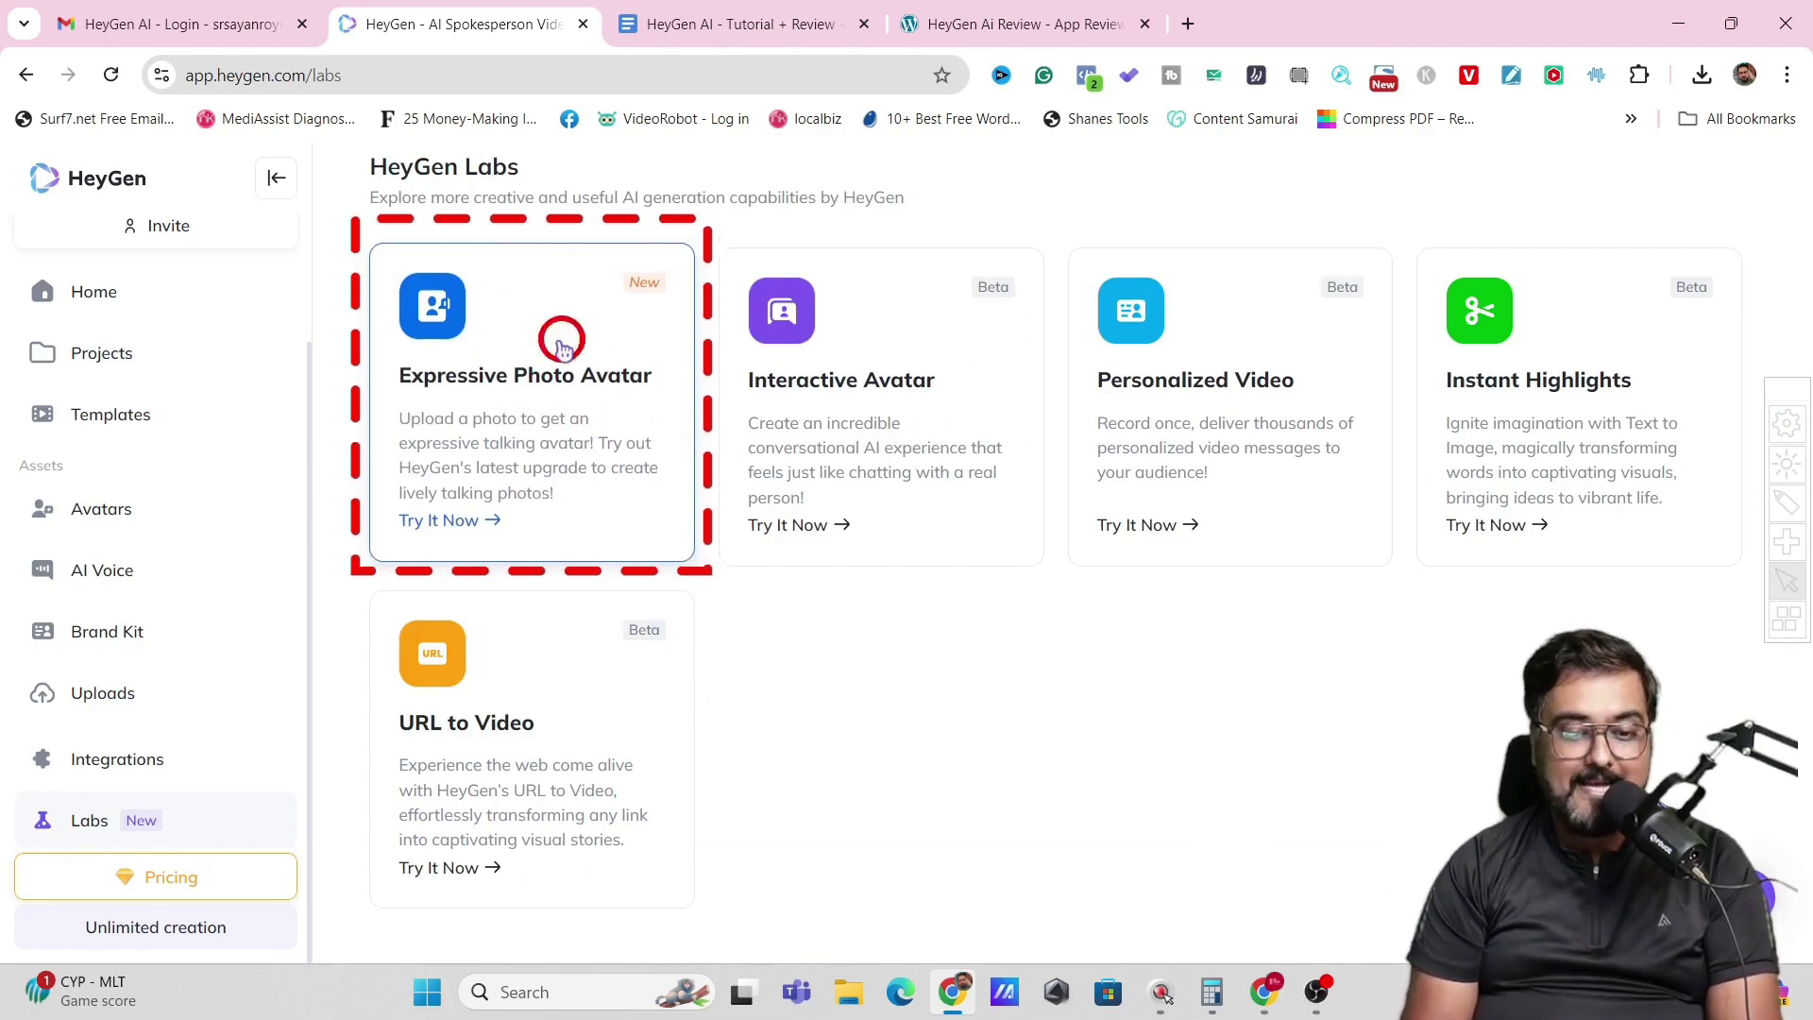
{"action": "left_click", "coordinate": [532, 414]}
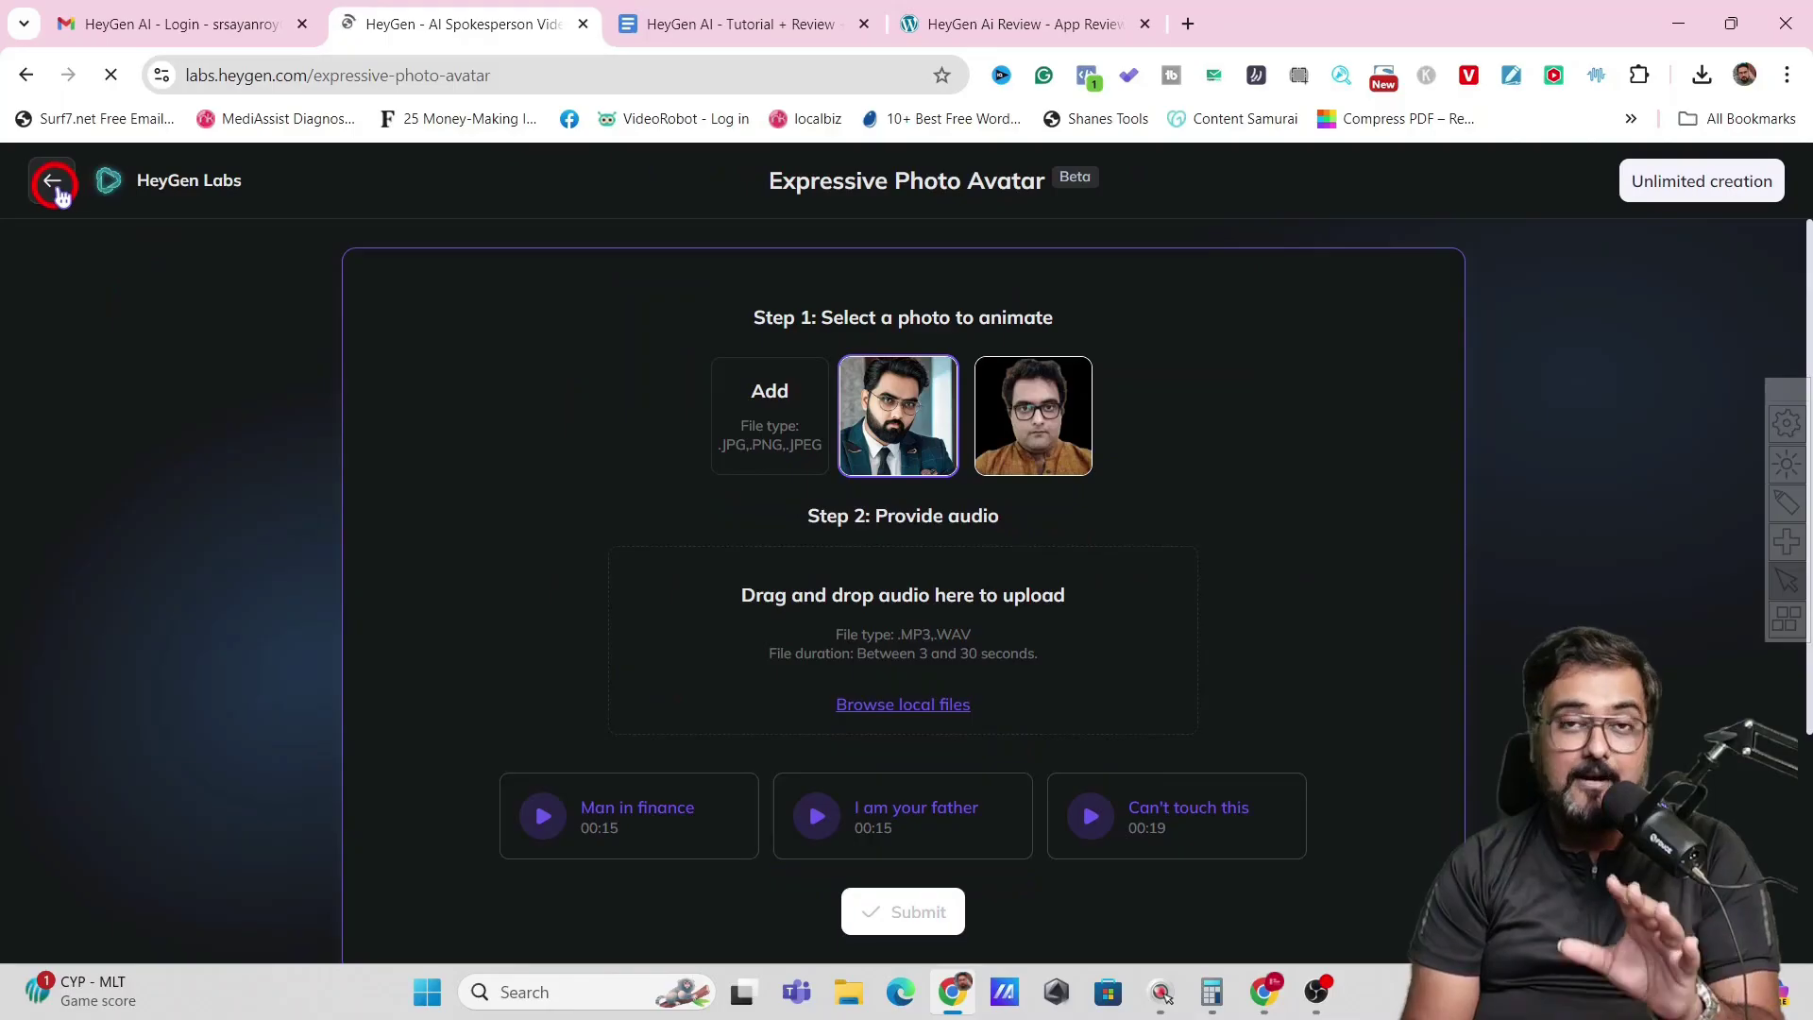
{"action": "left_click", "coordinate": [55, 186]}
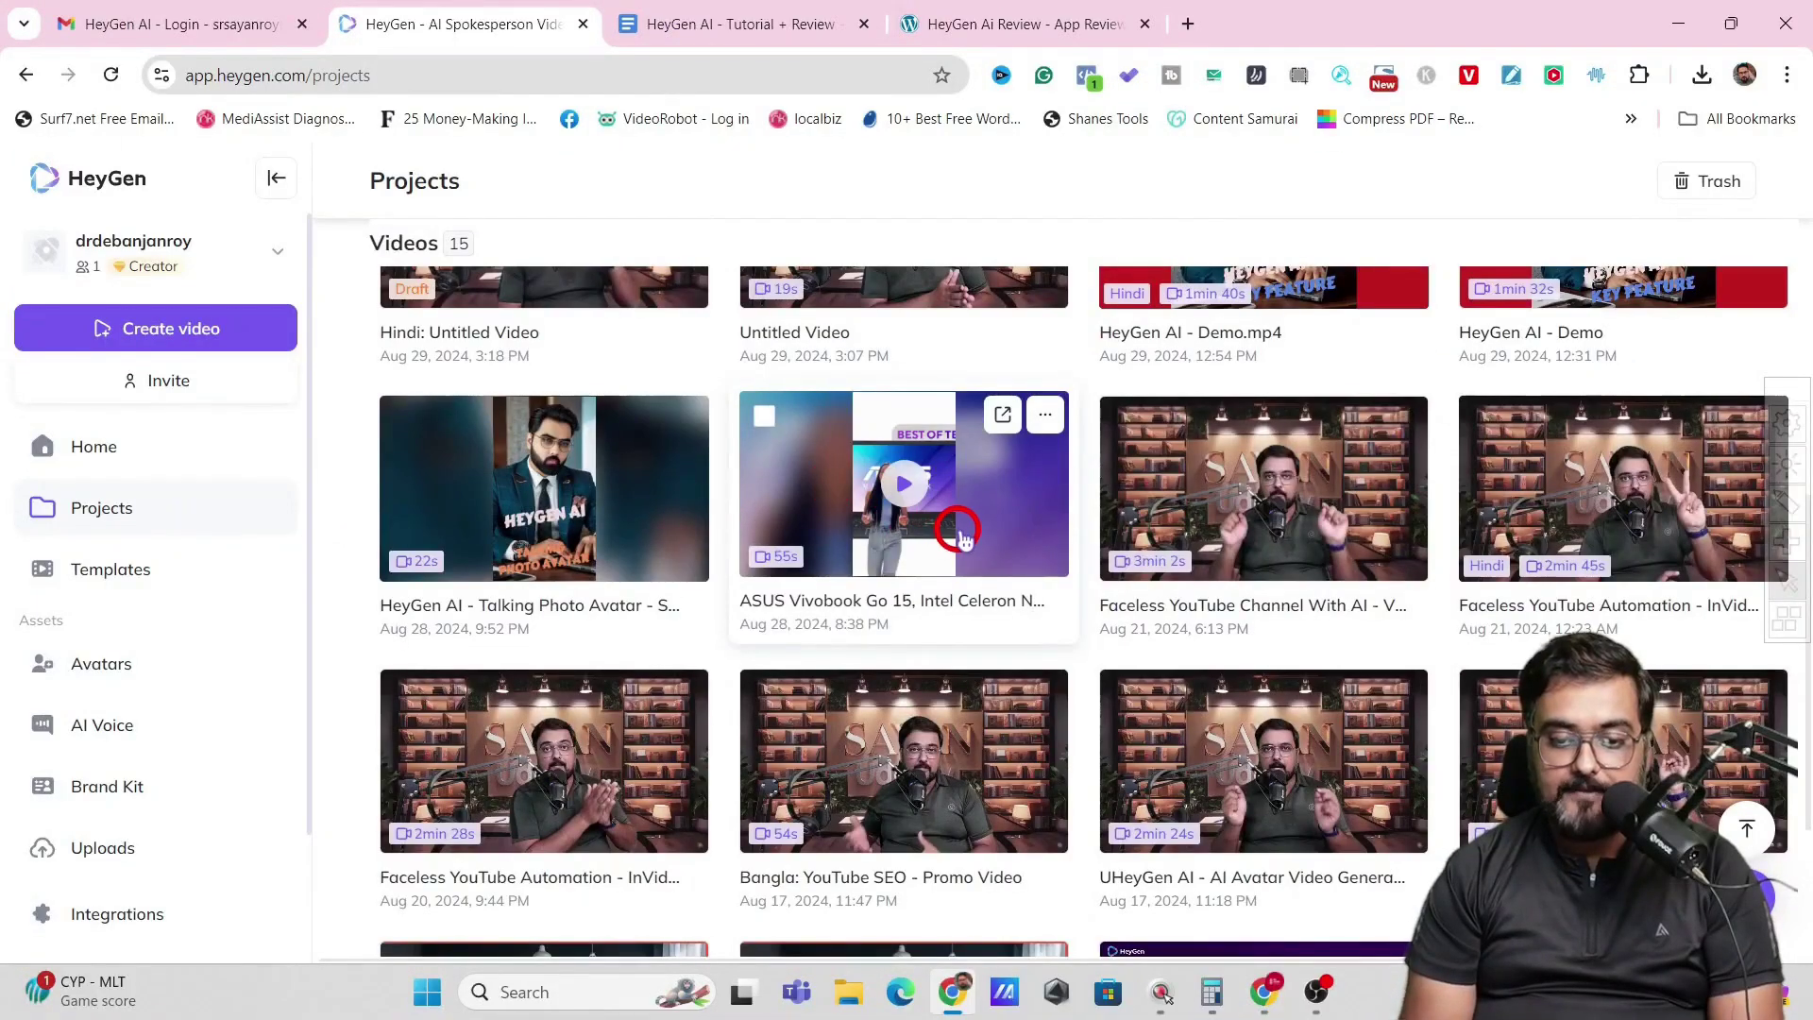
{"action": "left_click", "coordinate": [963, 539]}
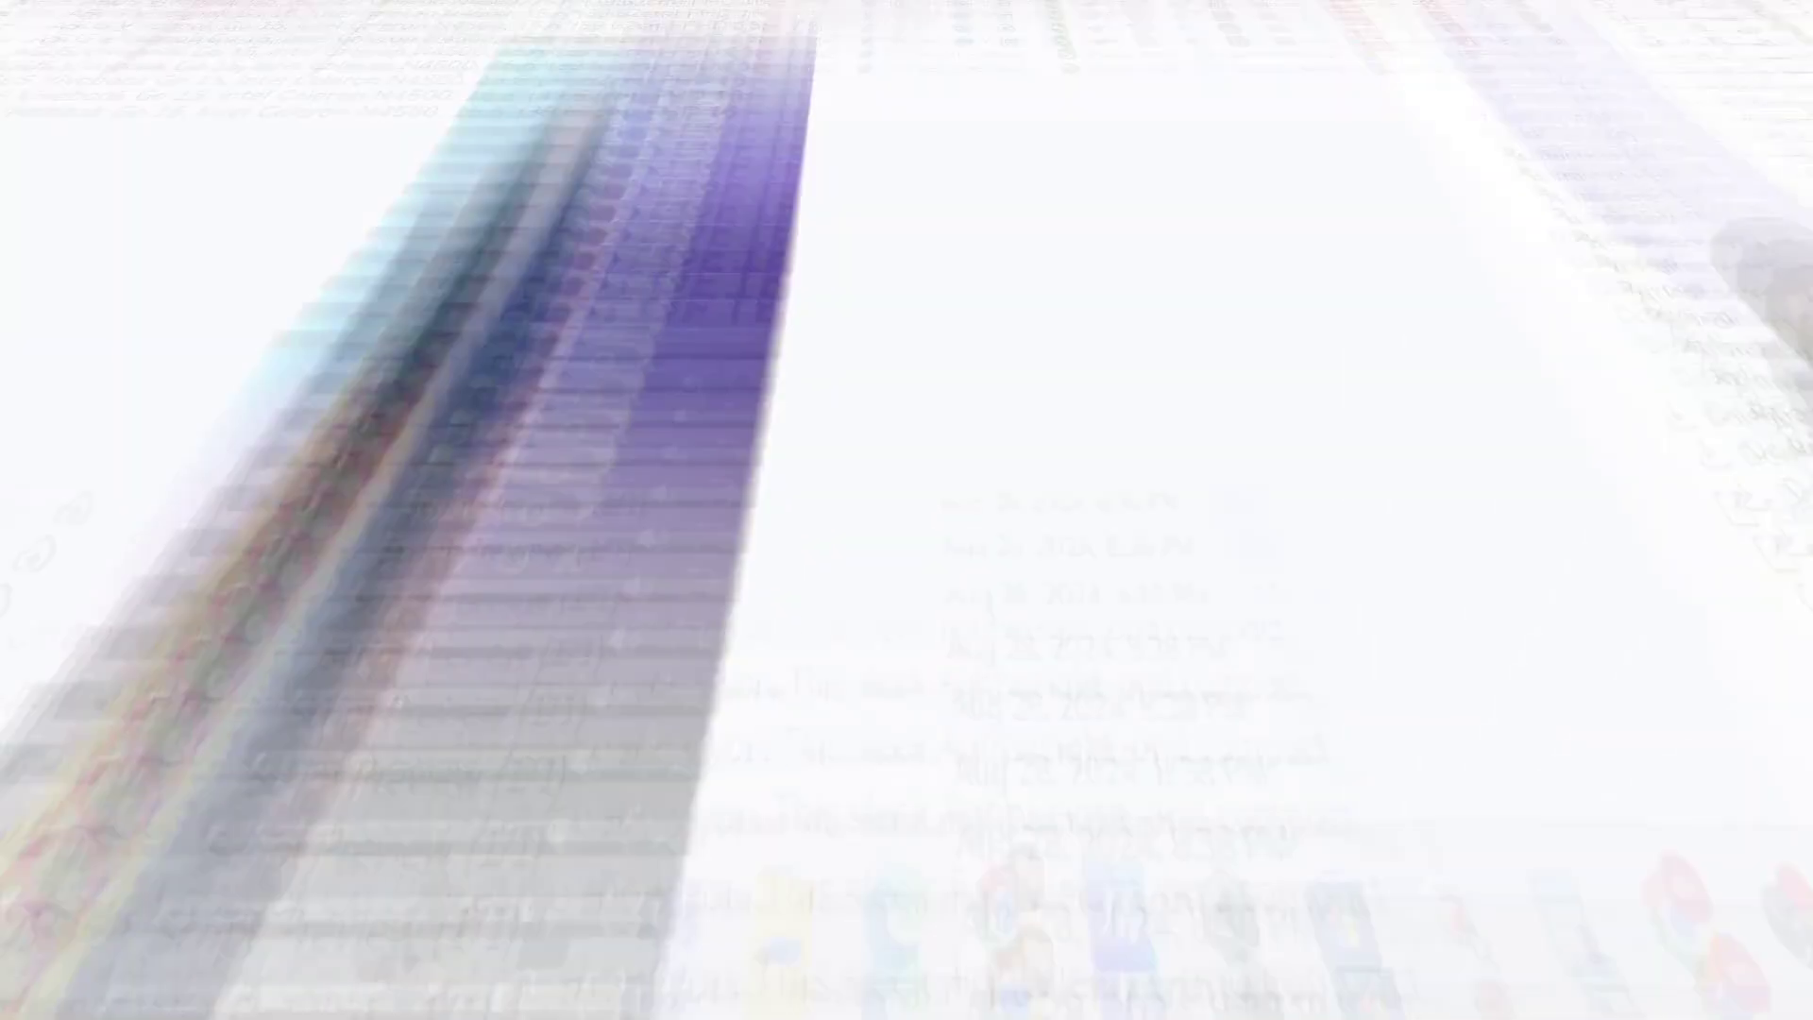
{"action": "left_click", "coordinate": [552, 768]}
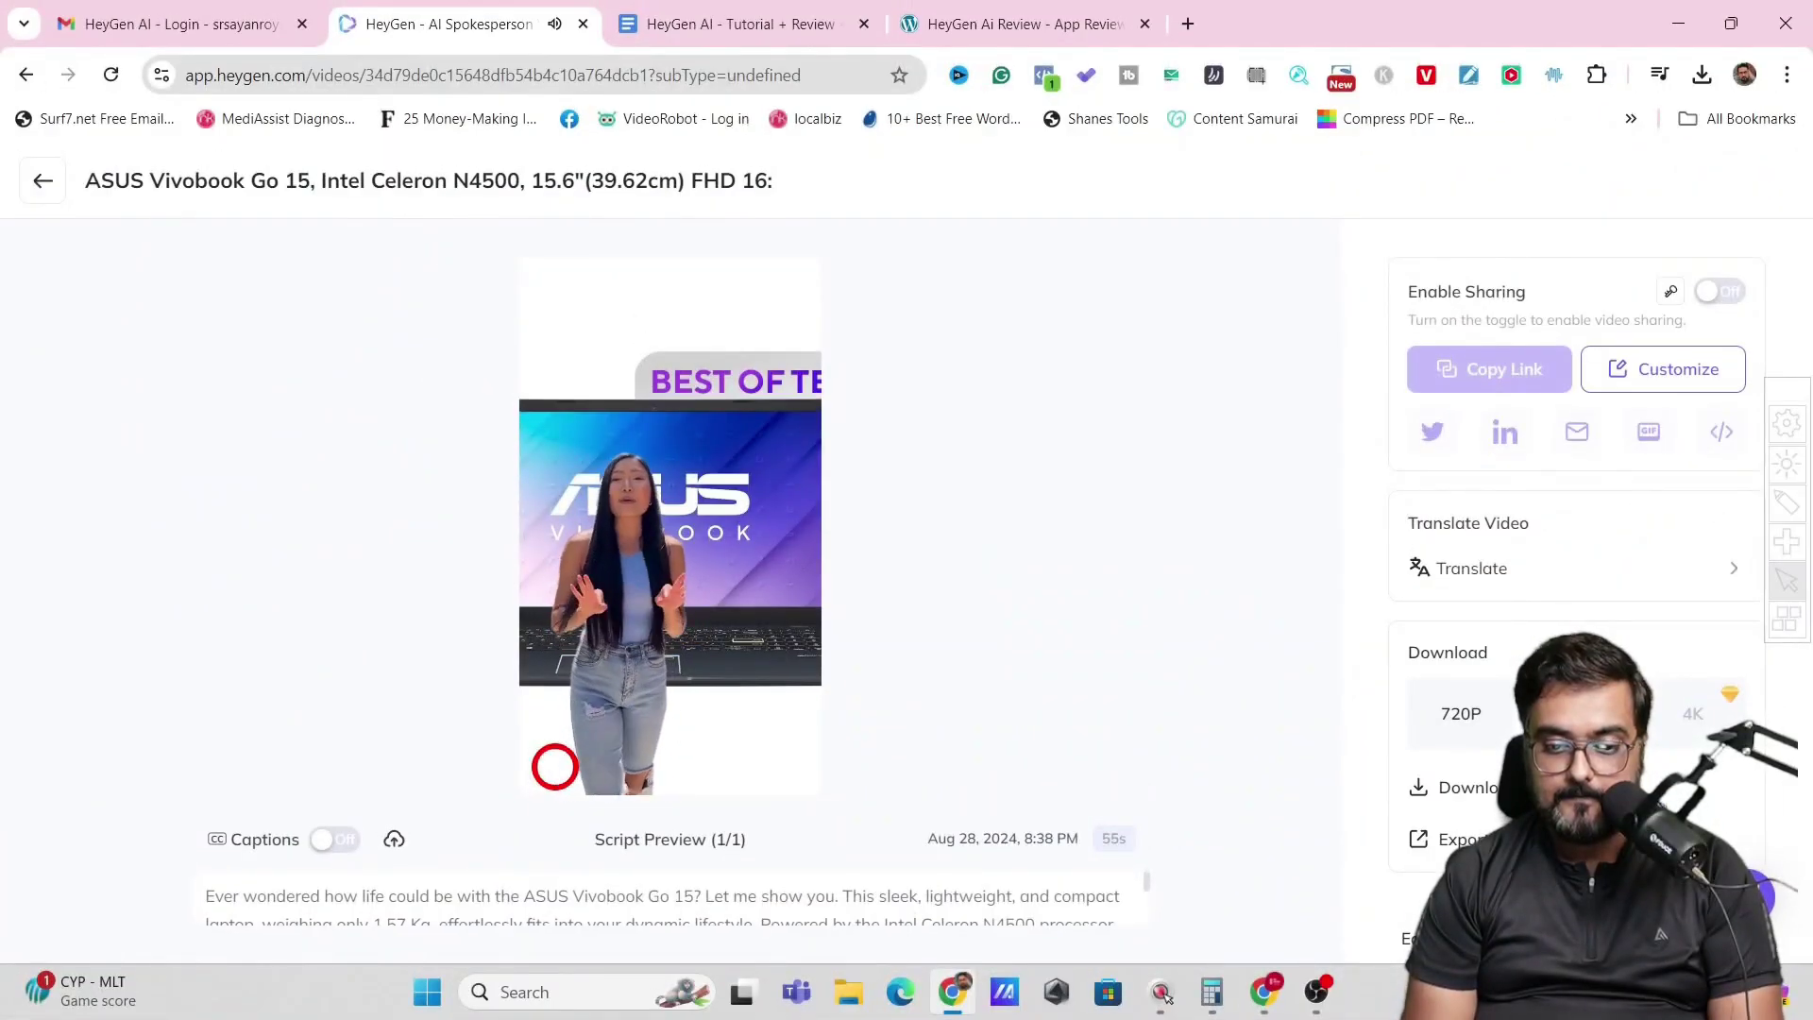
{"action": "double_click", "coordinate": [696, 844]}
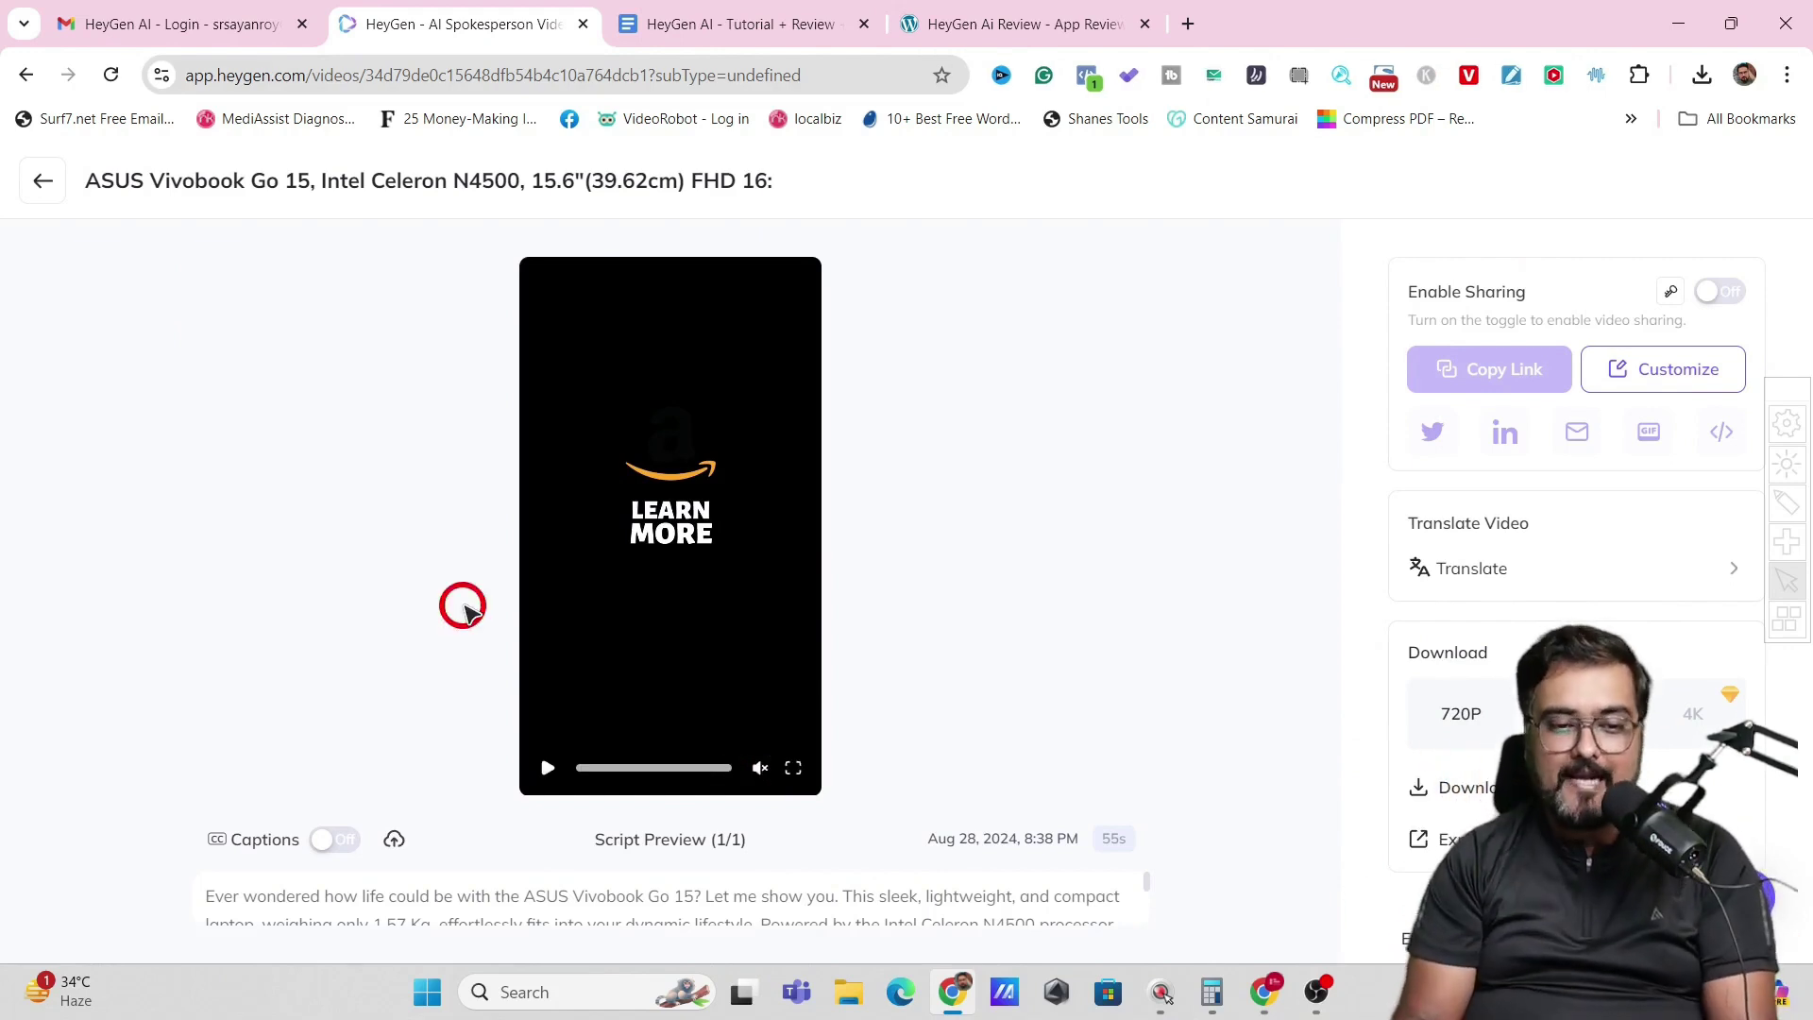
{"action": "left_click", "coordinate": [47, 185]}
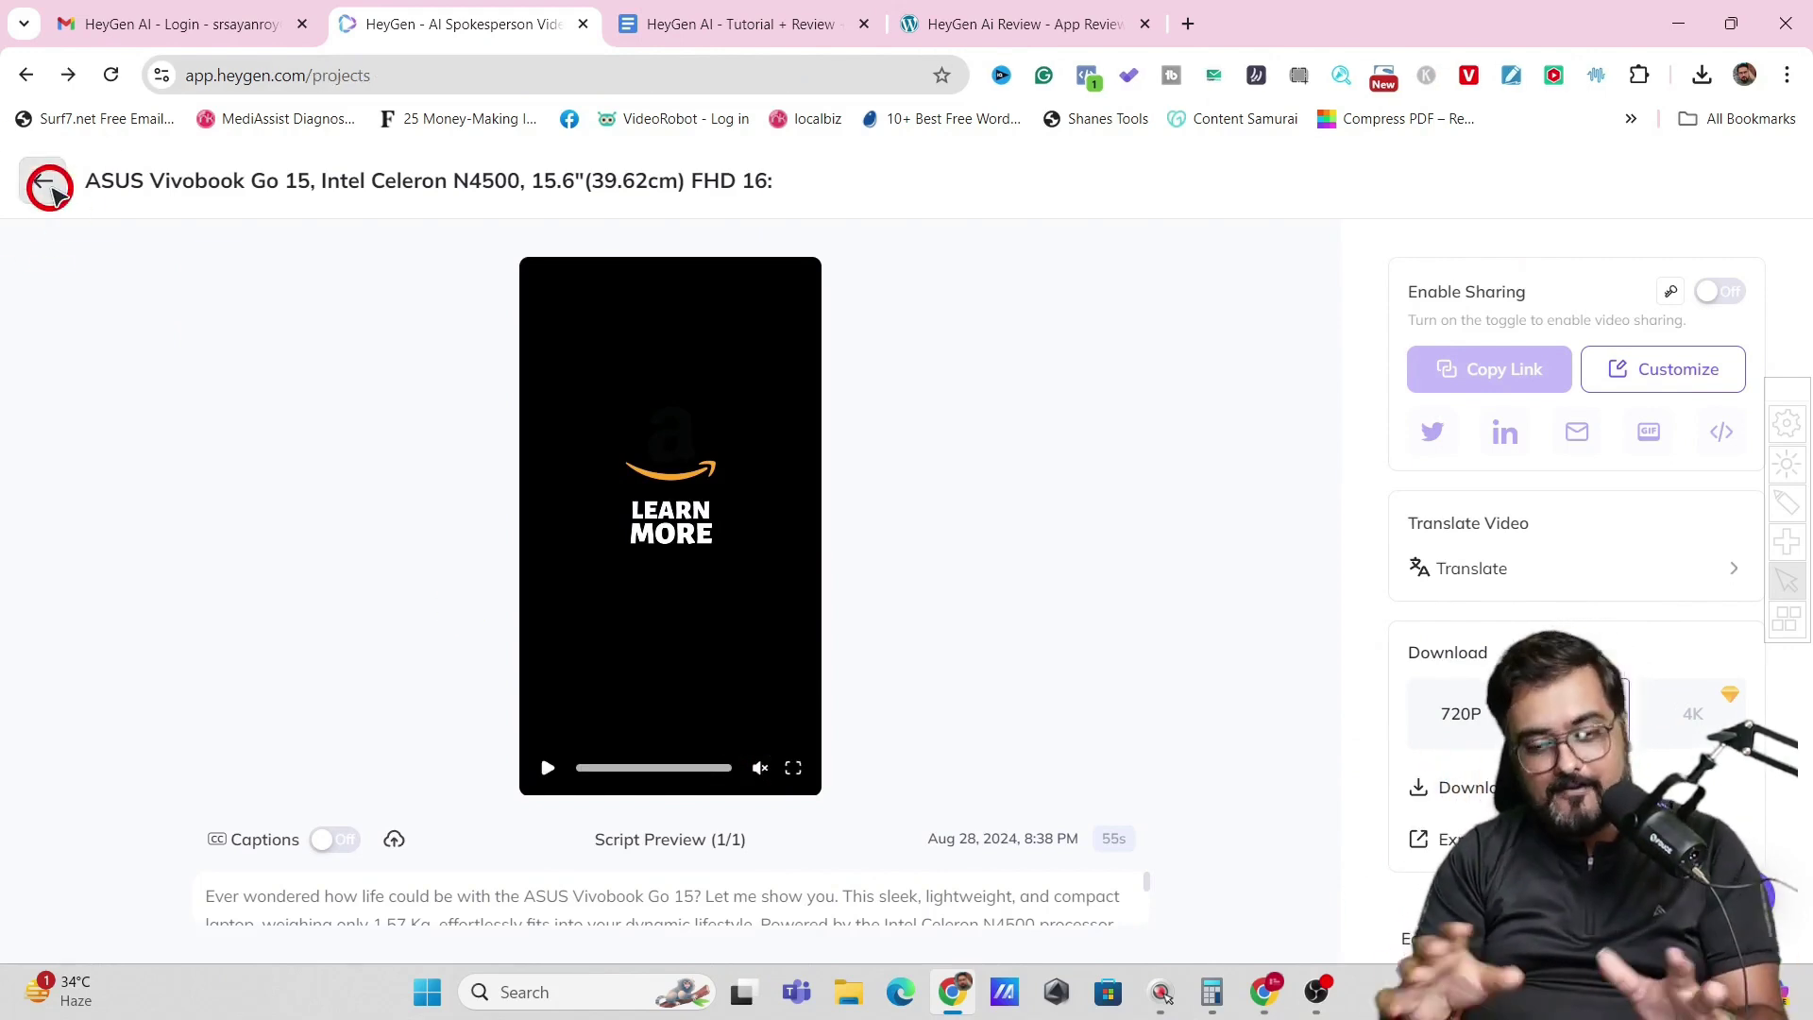
{"action": "left_click", "coordinate": [44, 183]}
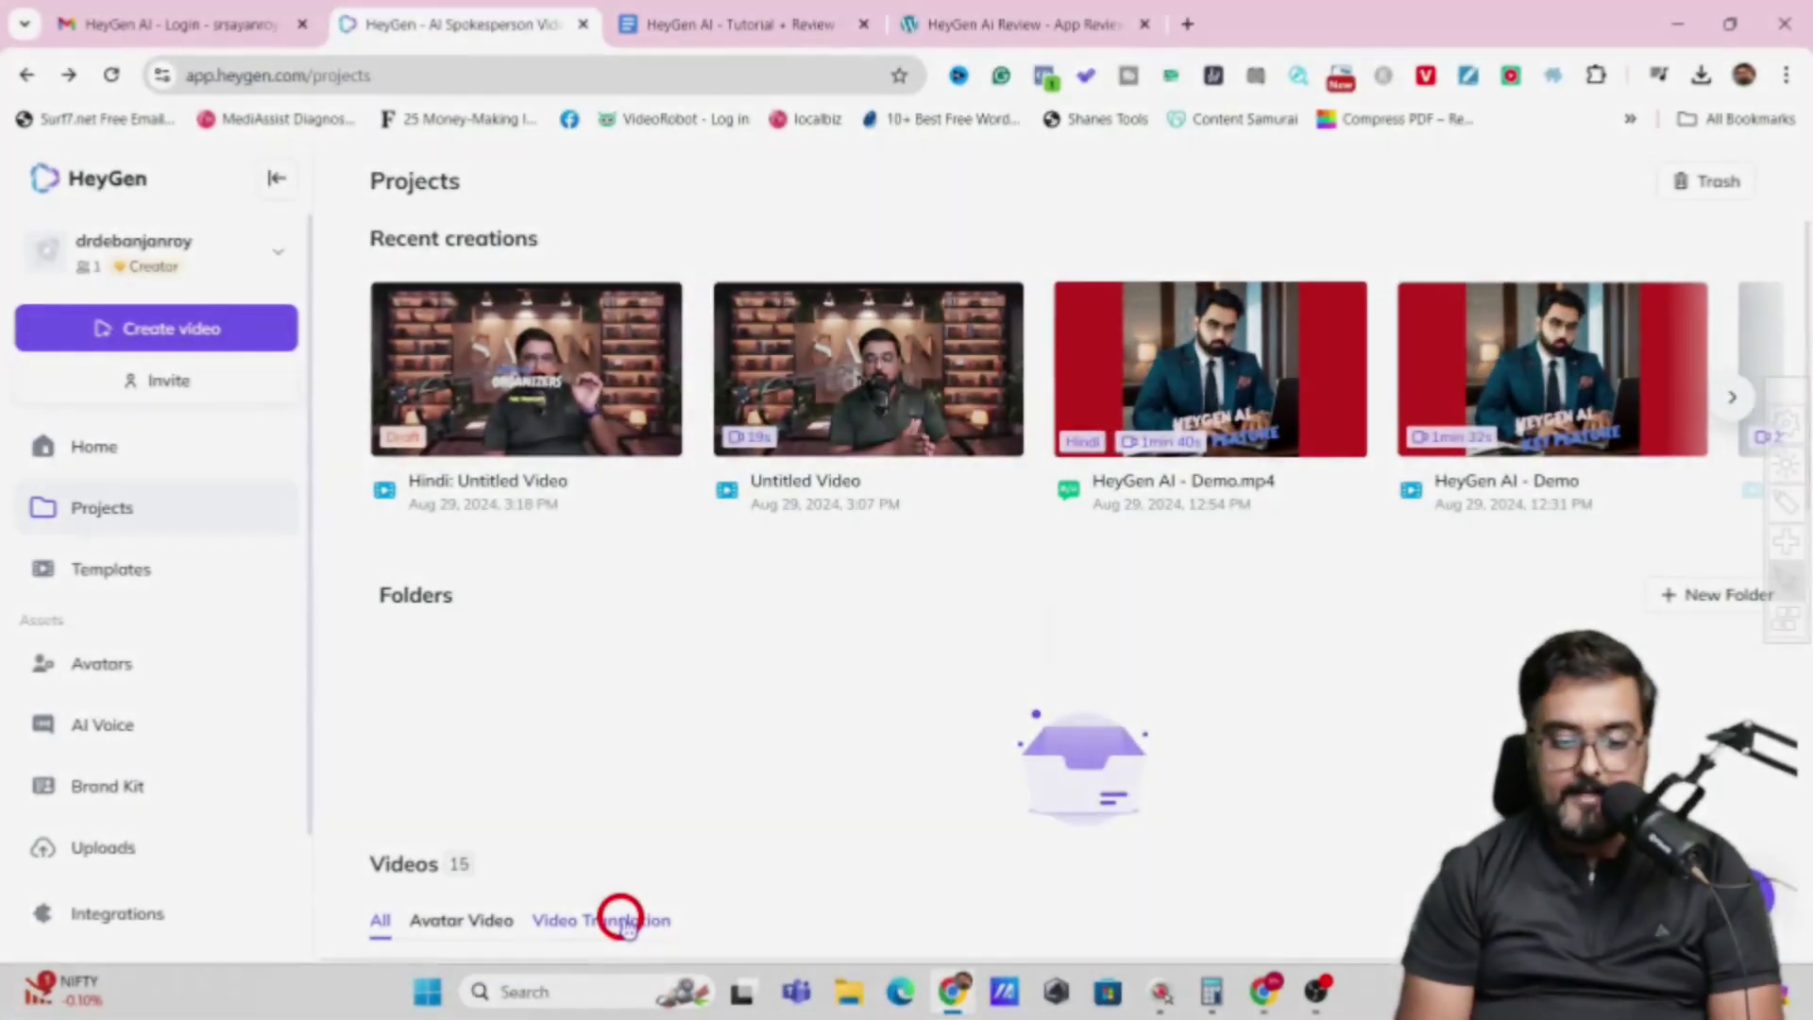
Filter to Video Translation and watch the Hindi HeyGen AI - Demo.mp4 translation full screen, then exit.
{"action": "left_click", "coordinate": [621, 921]}
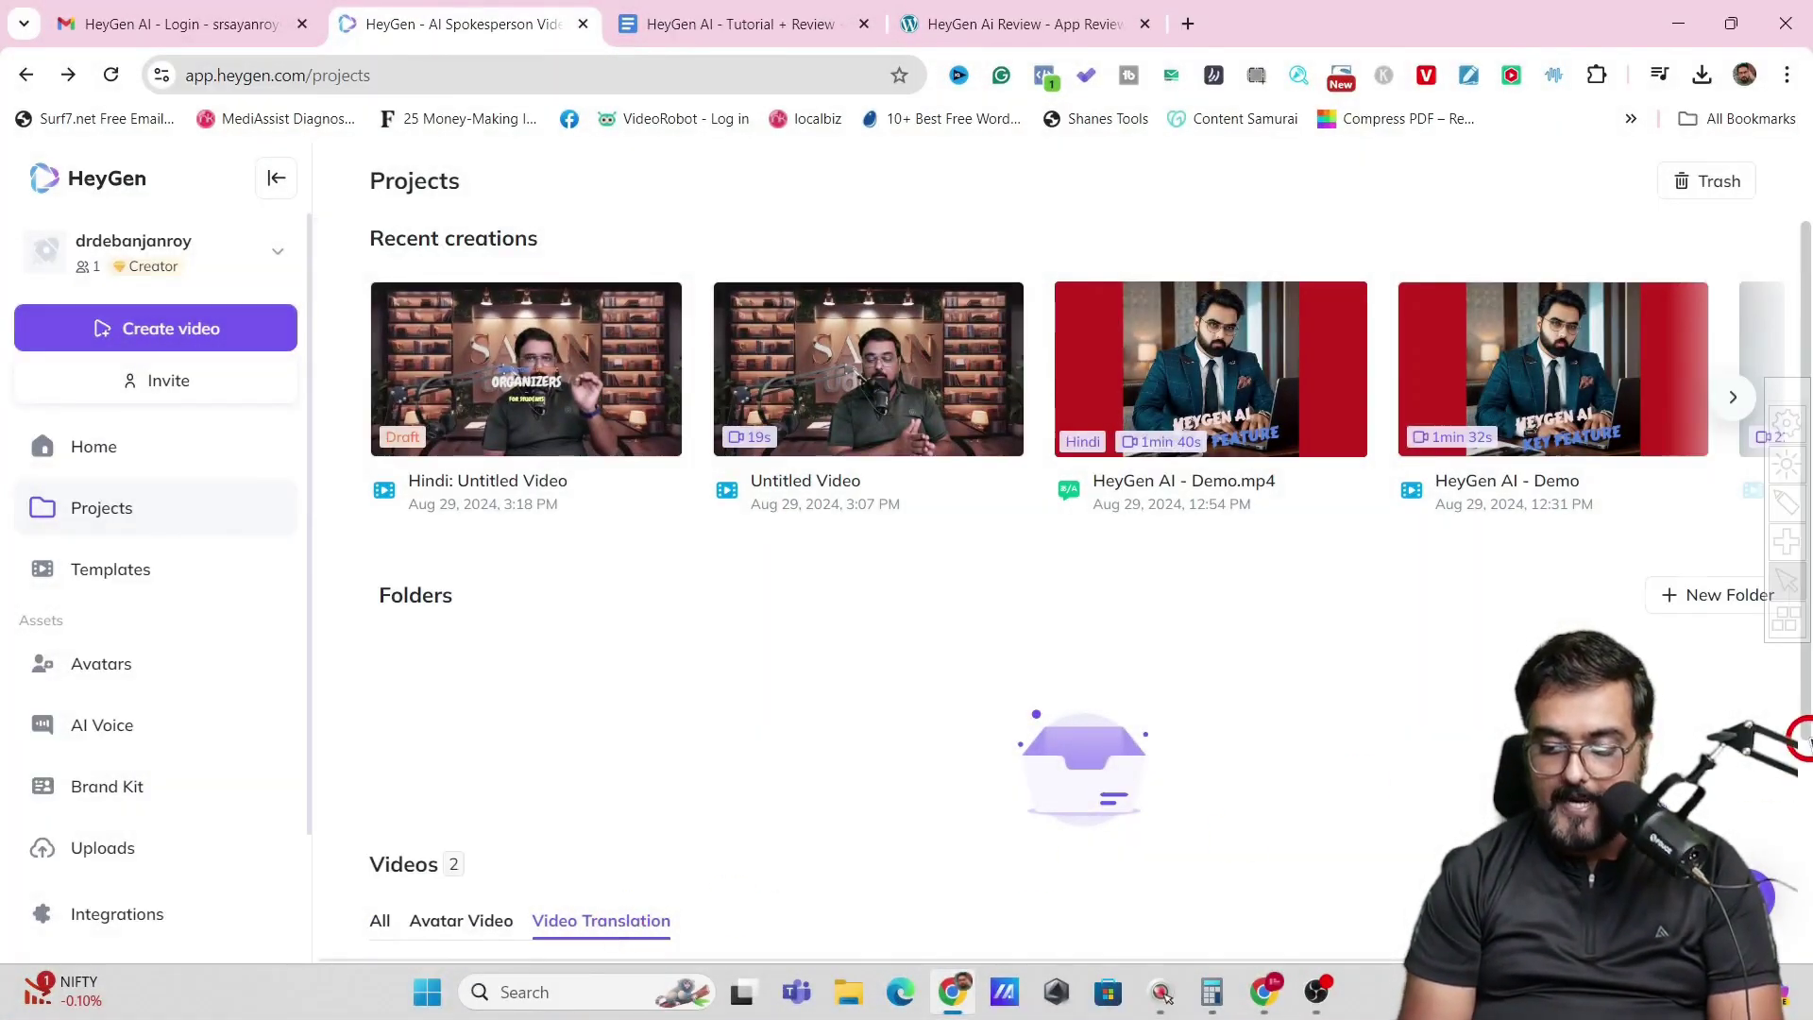
{"action": "scroll", "coordinate": [586, 867], "scroll_direction": "down", "scroll_amount": 3}
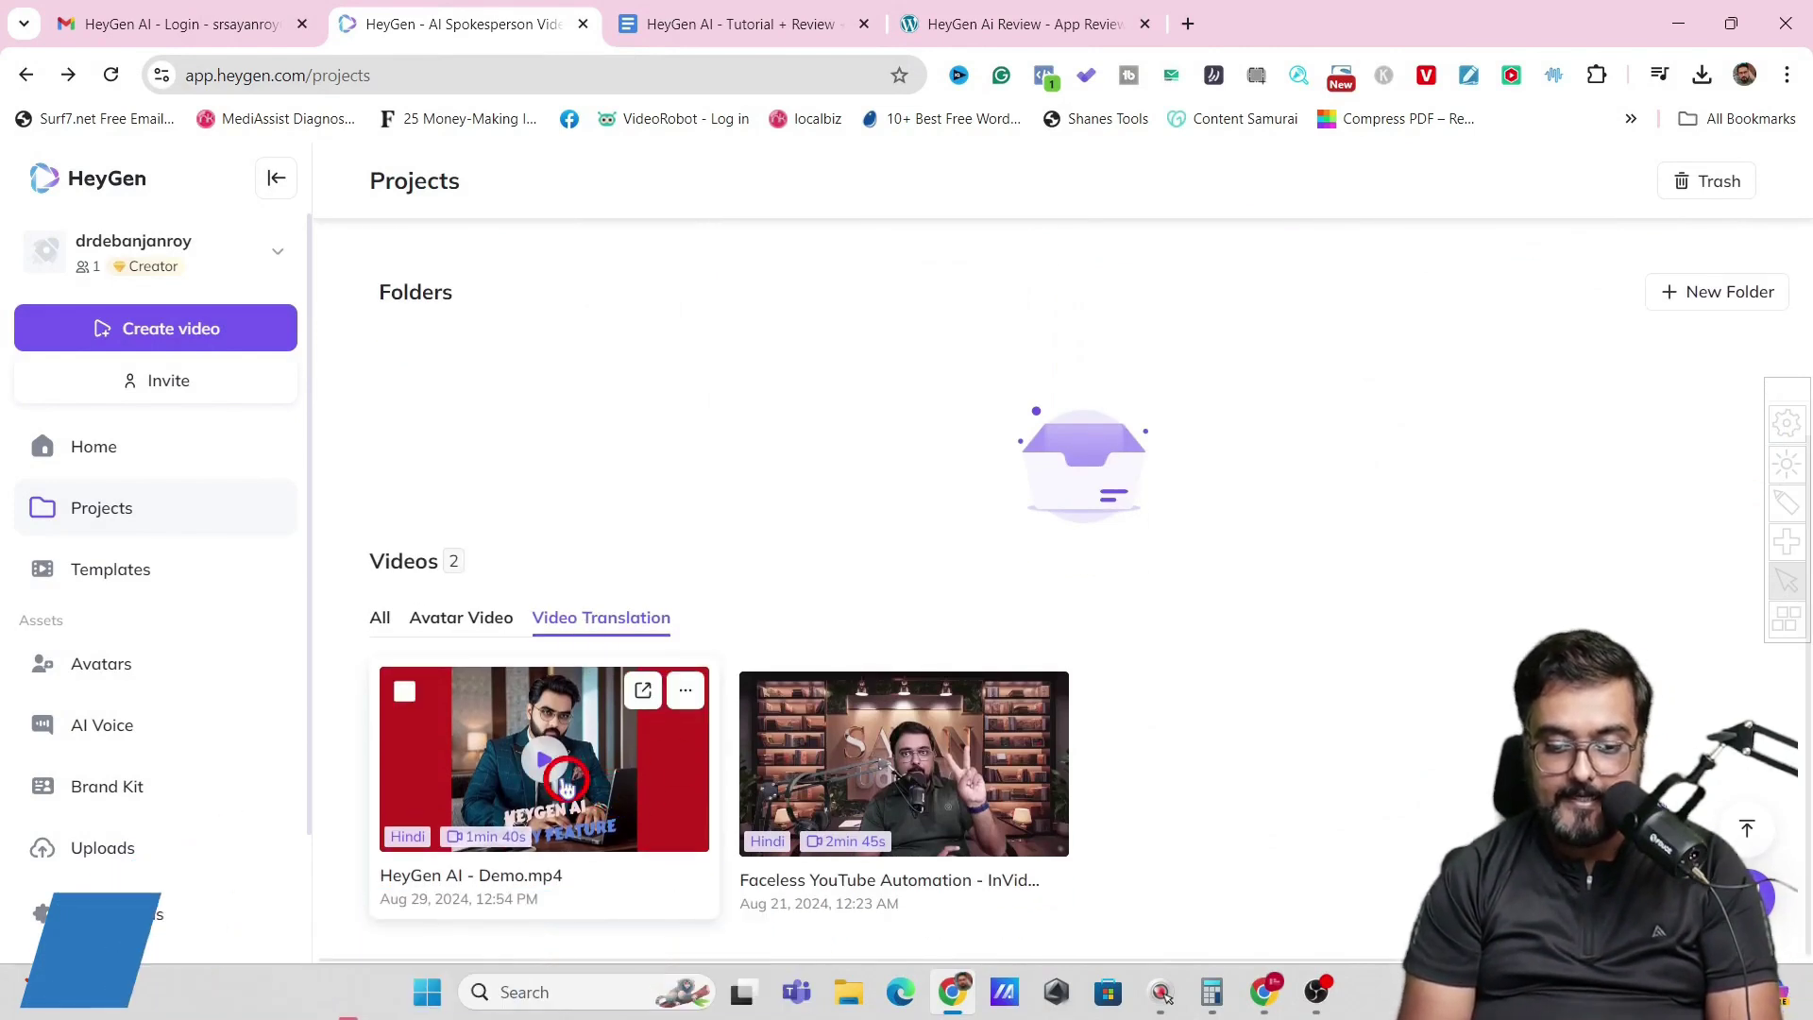
{"action": "left_click", "coordinate": [545, 761]}
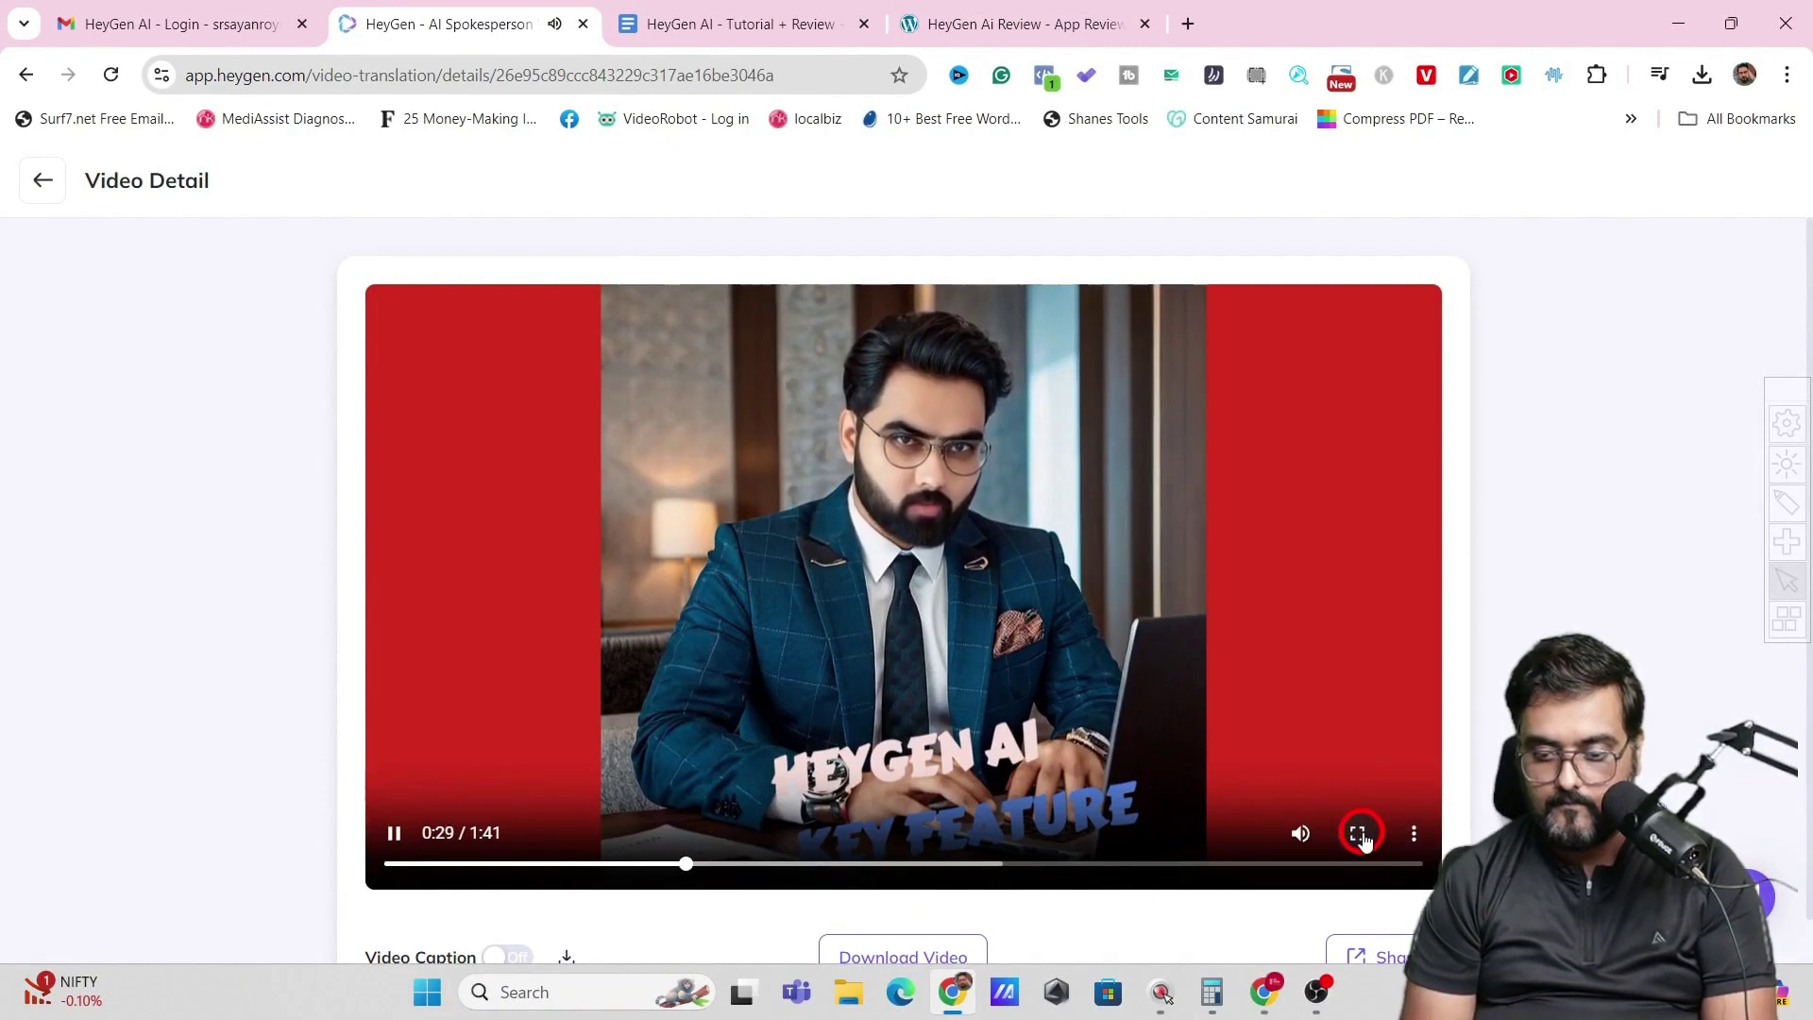
{"action": "left_click", "coordinate": [1360, 834]}
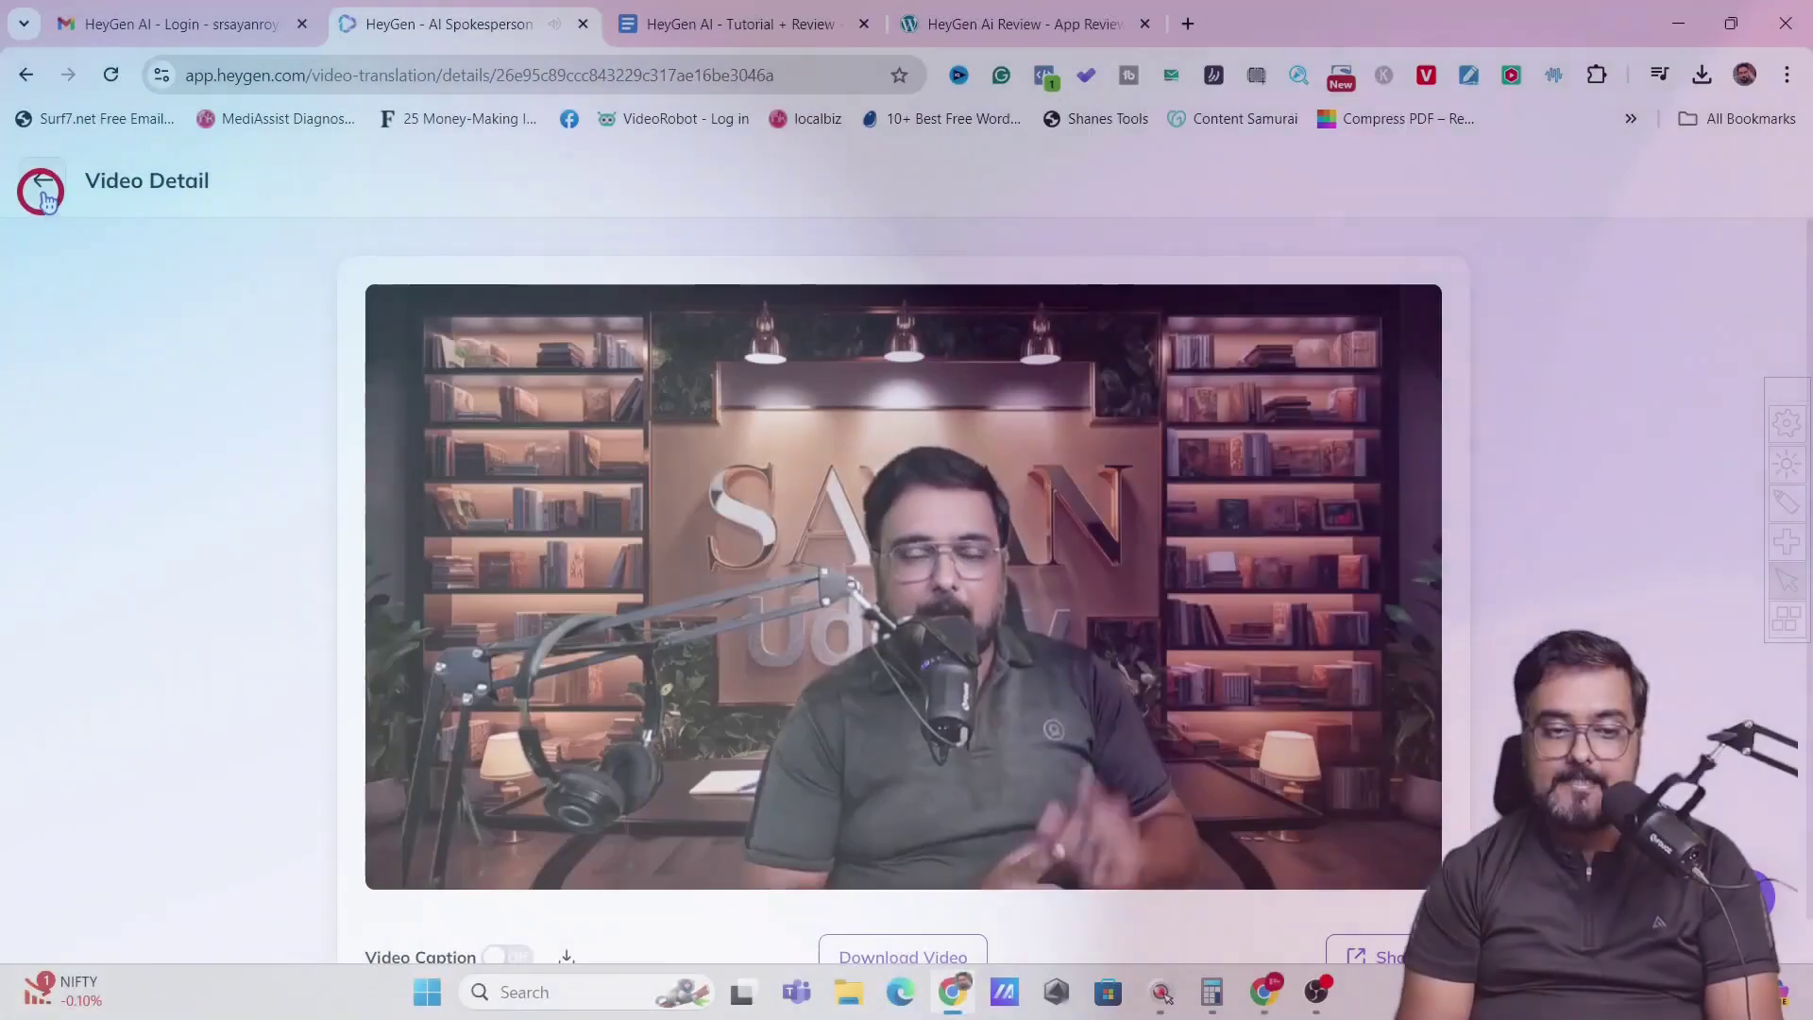
{"action": "left_click", "coordinate": [42, 184]}
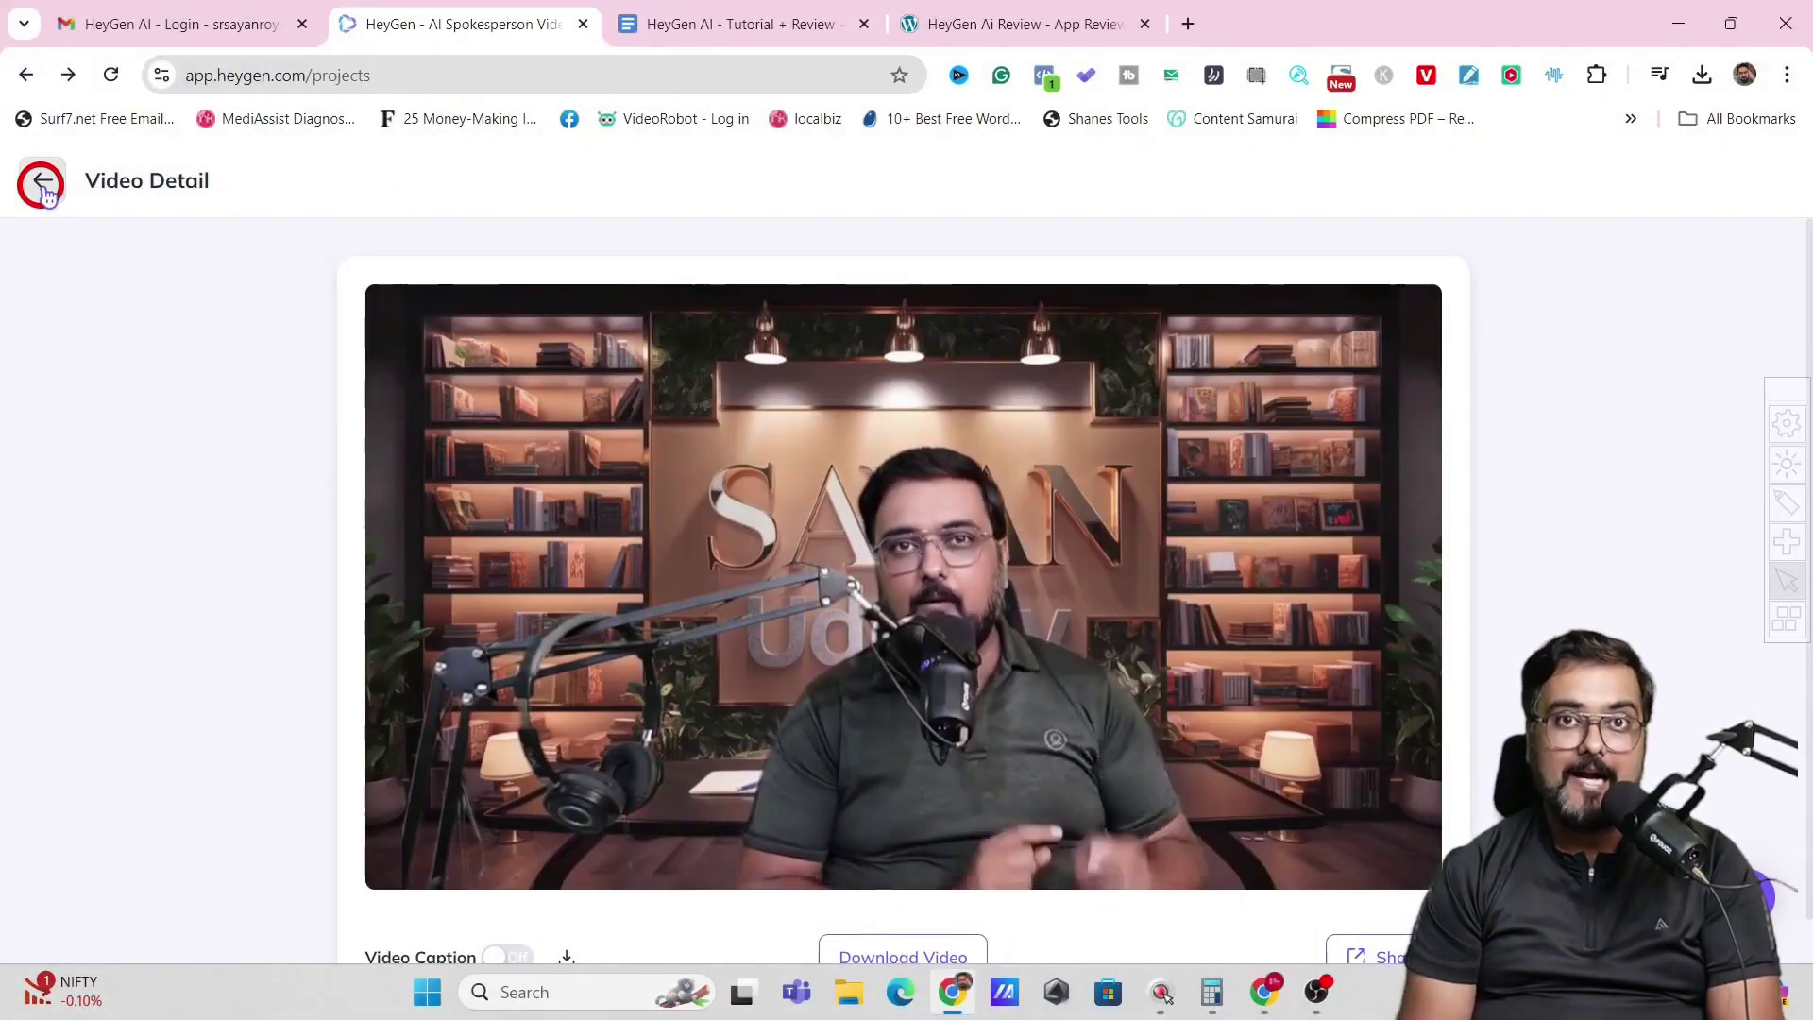